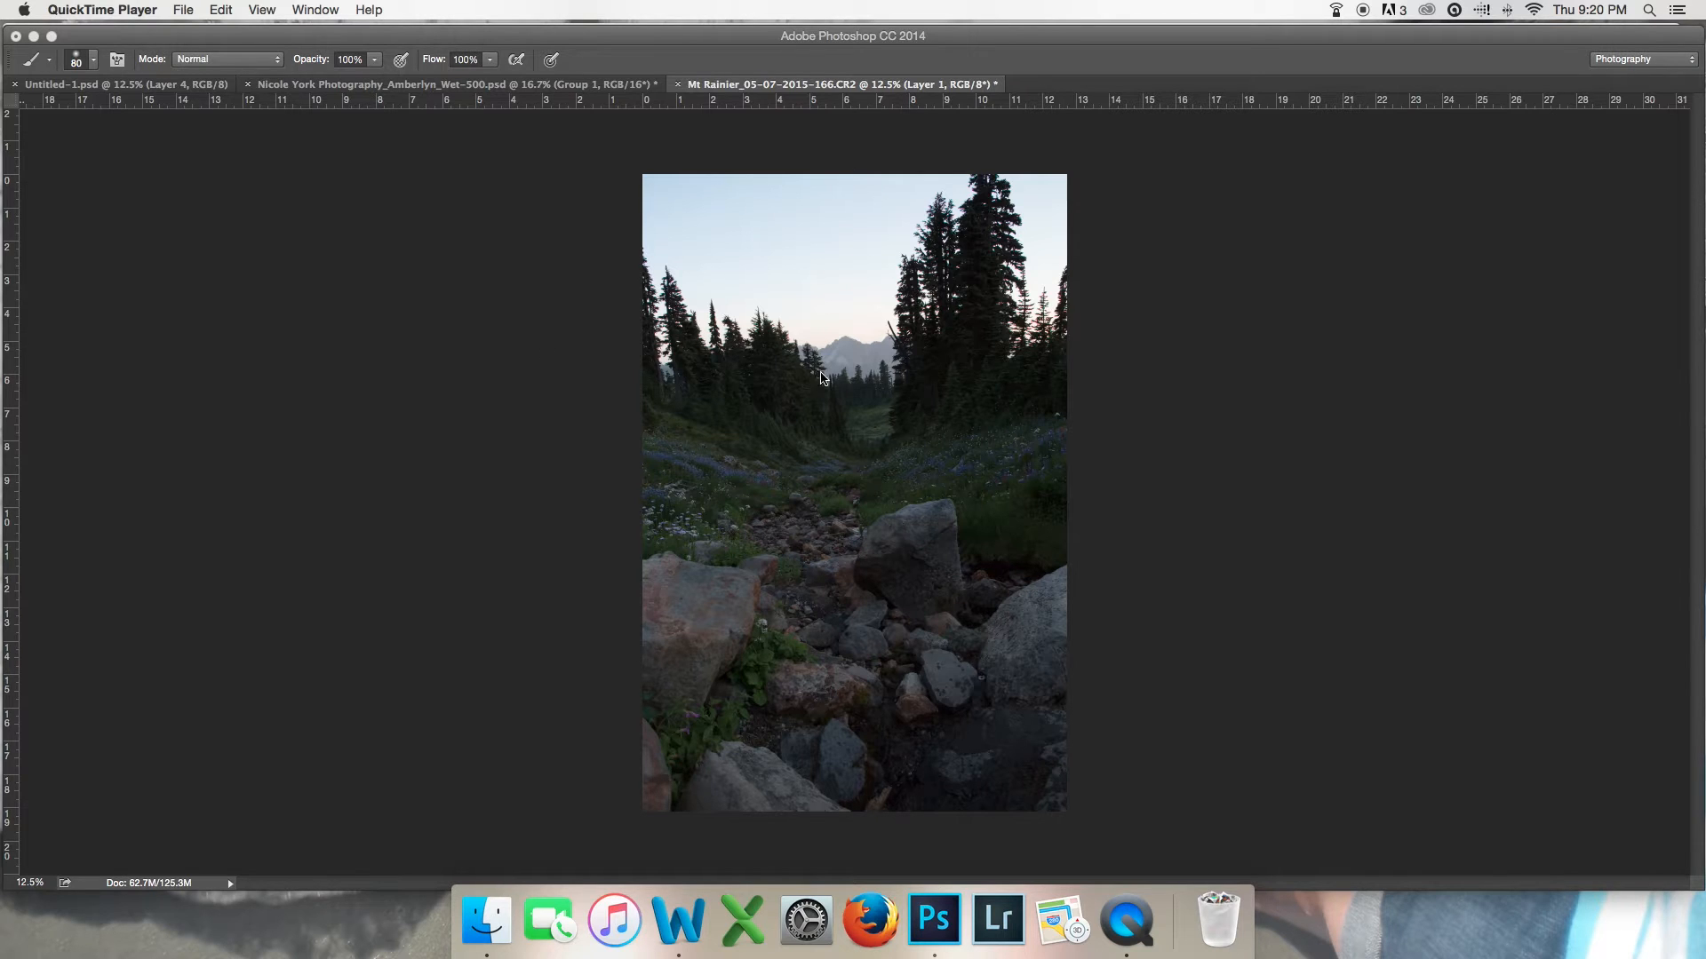
Step: Toggle Layer 1's visibility repeatedly to compare the dark exposure with the brighter exposure on Layer 0
{"action": "left_click", "coordinate": [571, 474]}
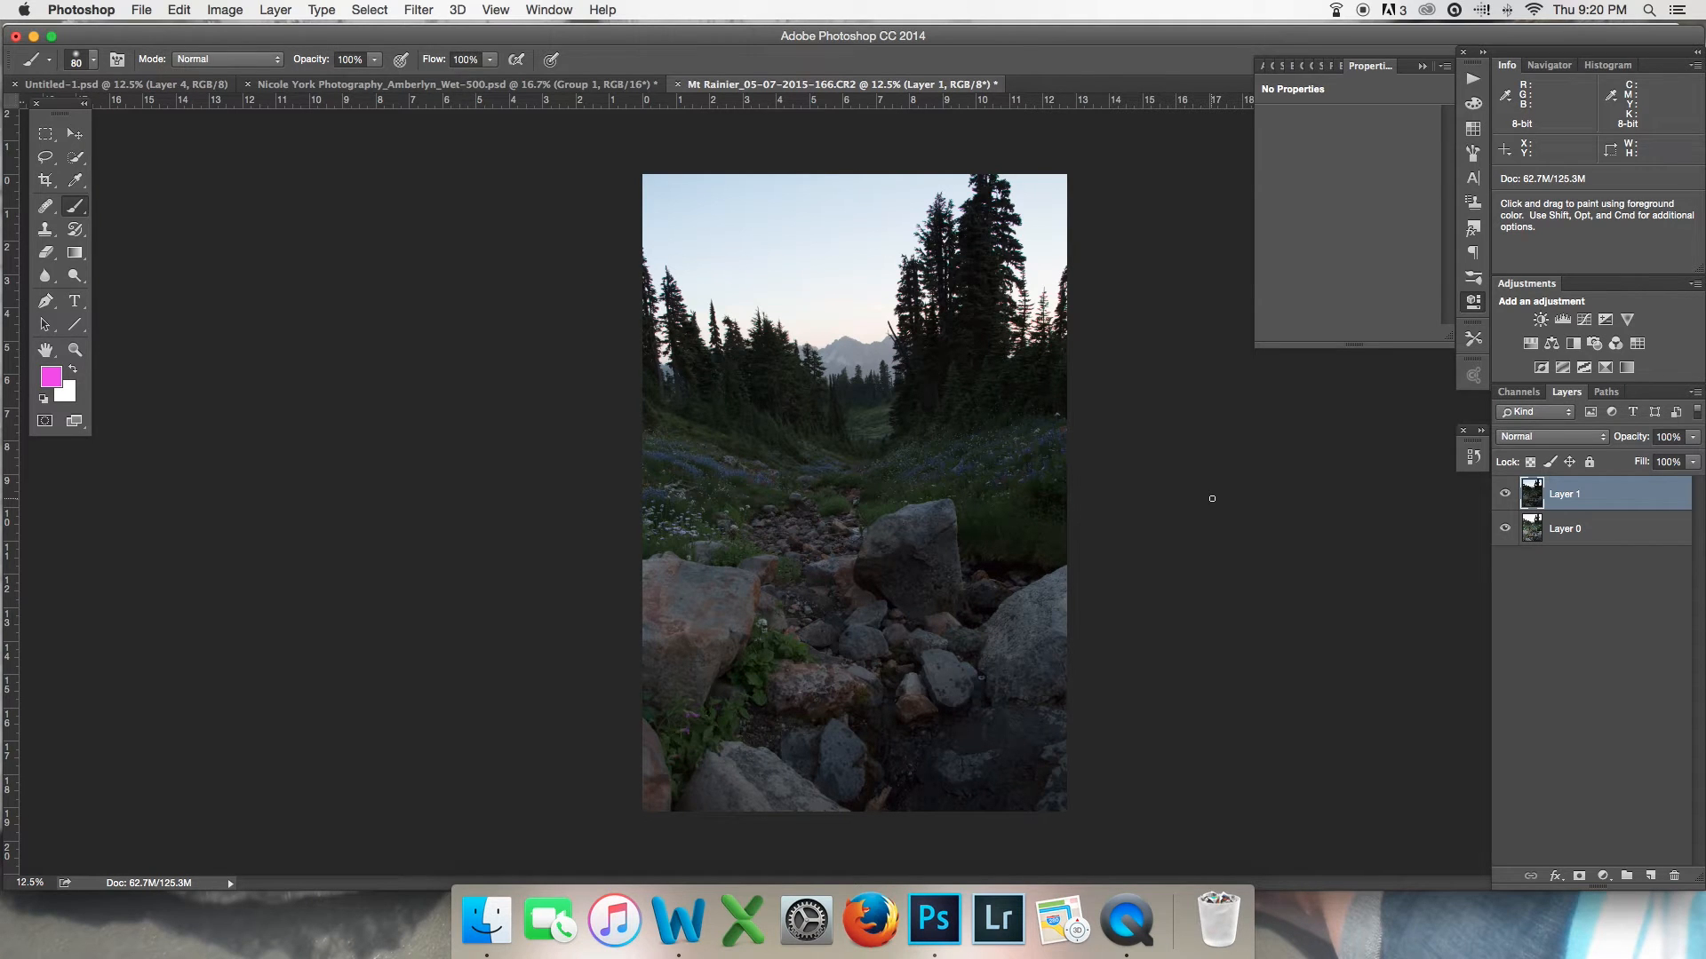
{"action": "left_click", "coordinate": [1505, 496]}
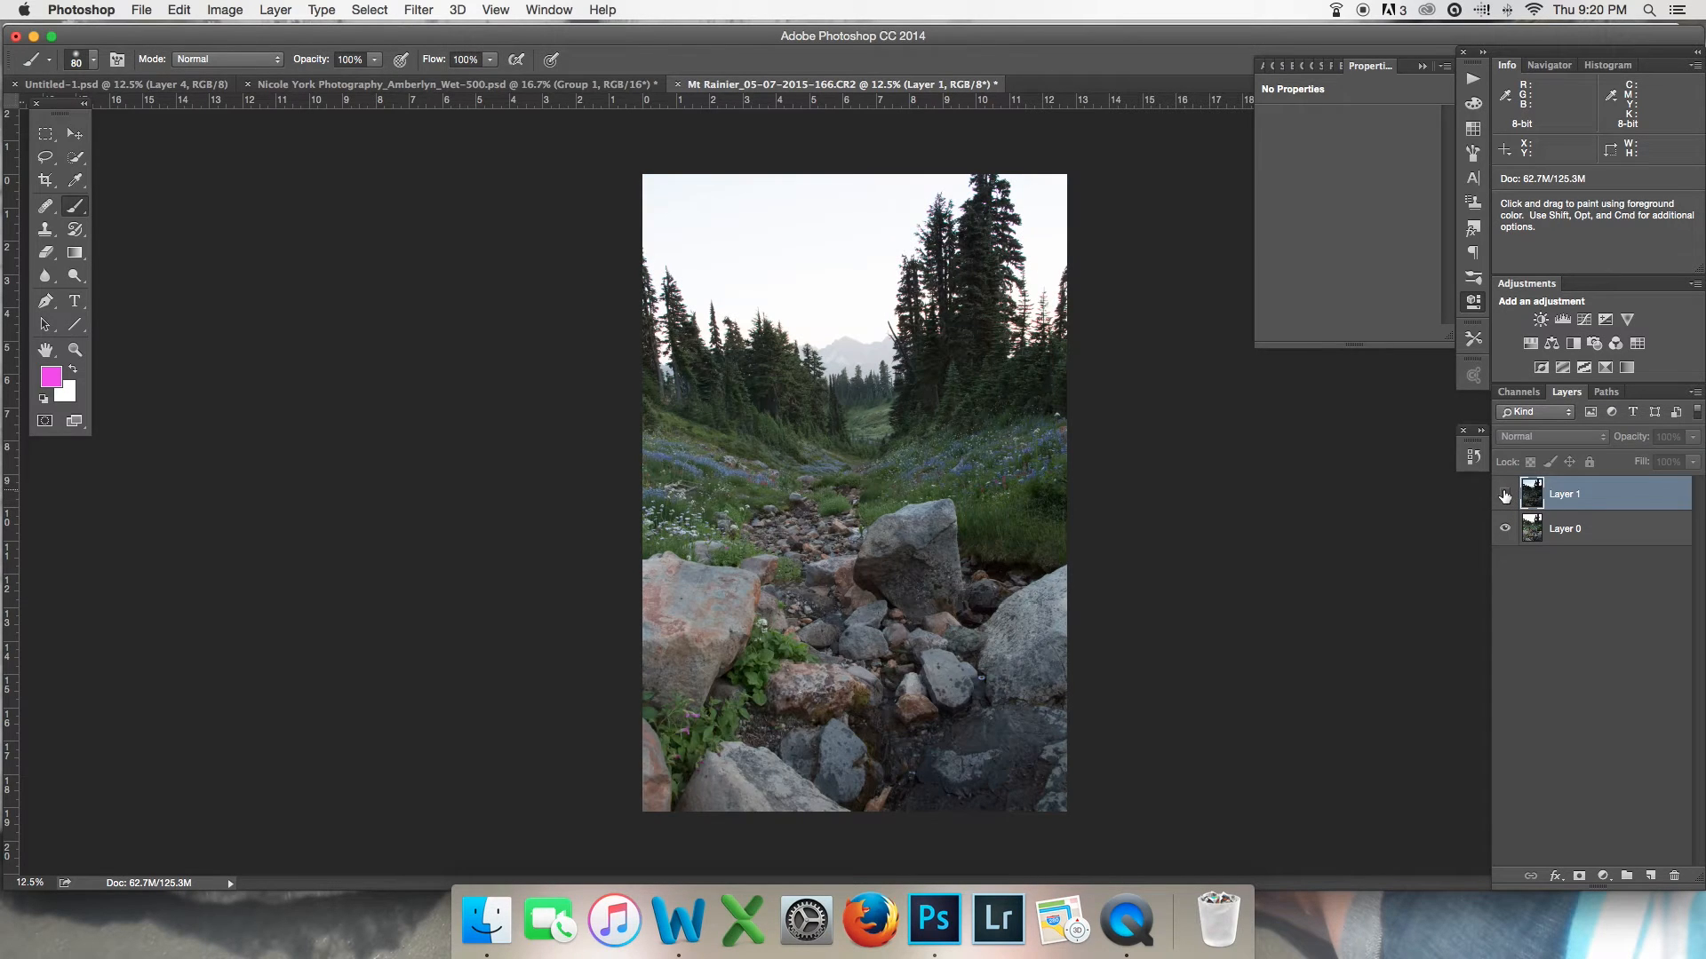
{"action": "left_click", "coordinate": [1505, 496]}
{"action": "left_click", "coordinate": [1506, 496]}
{"action": "left_click", "coordinate": [1505, 495]}
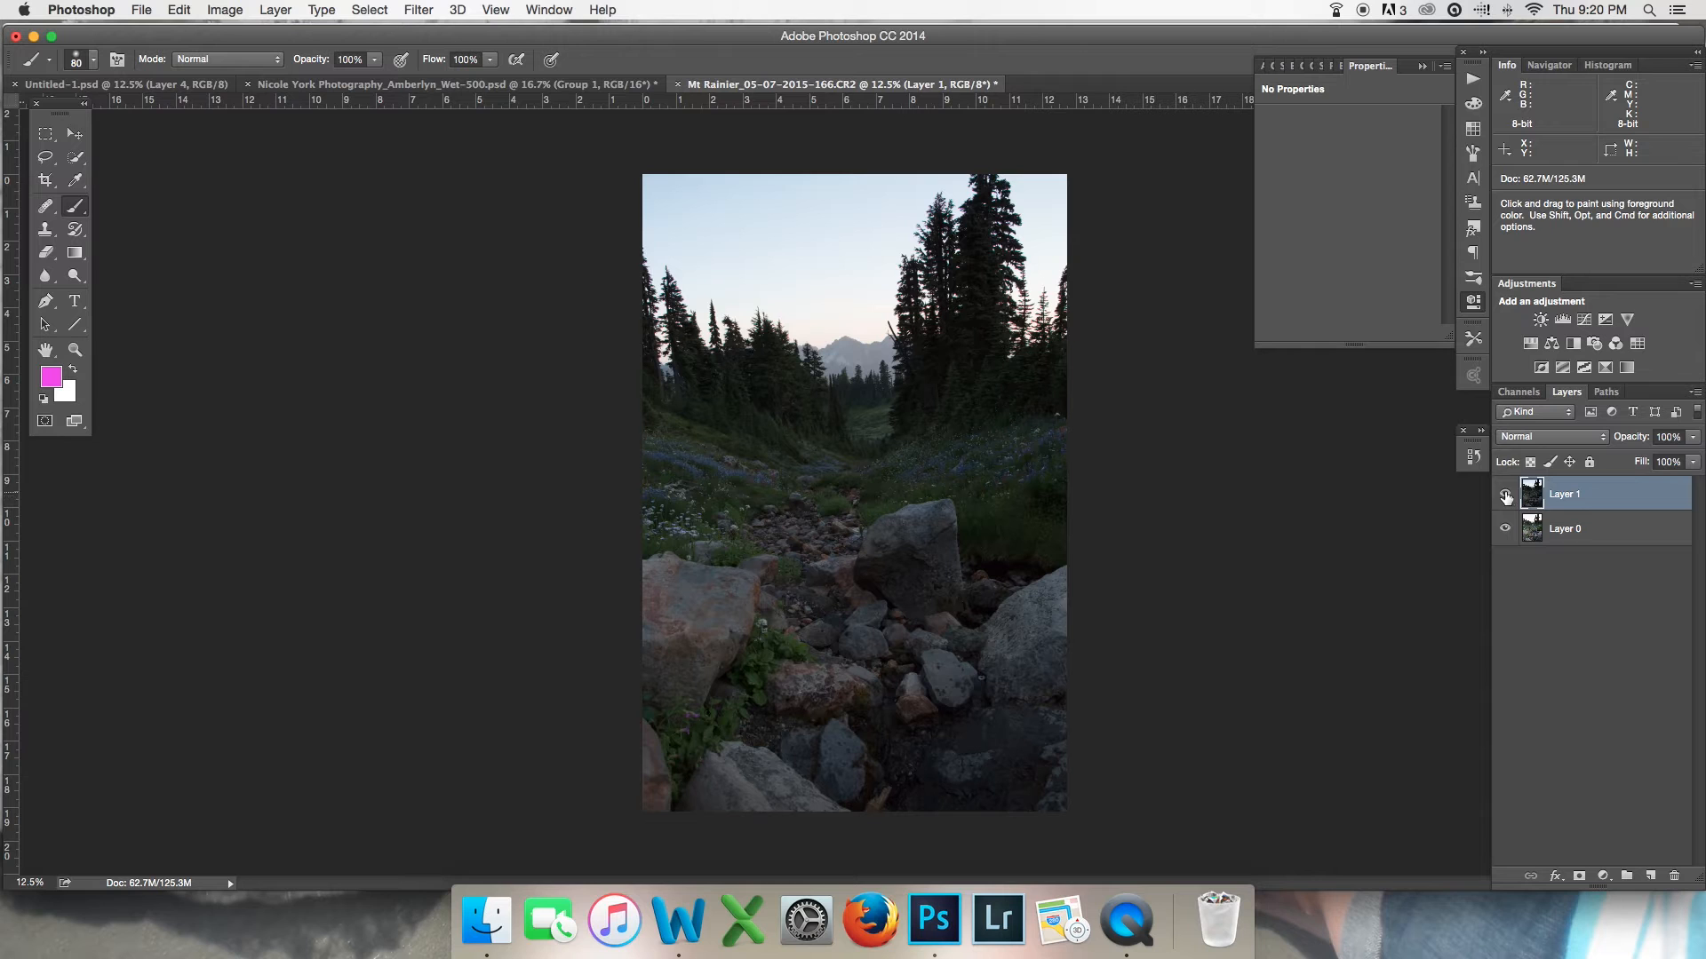
{"action": "left_click", "coordinate": [1505, 494]}
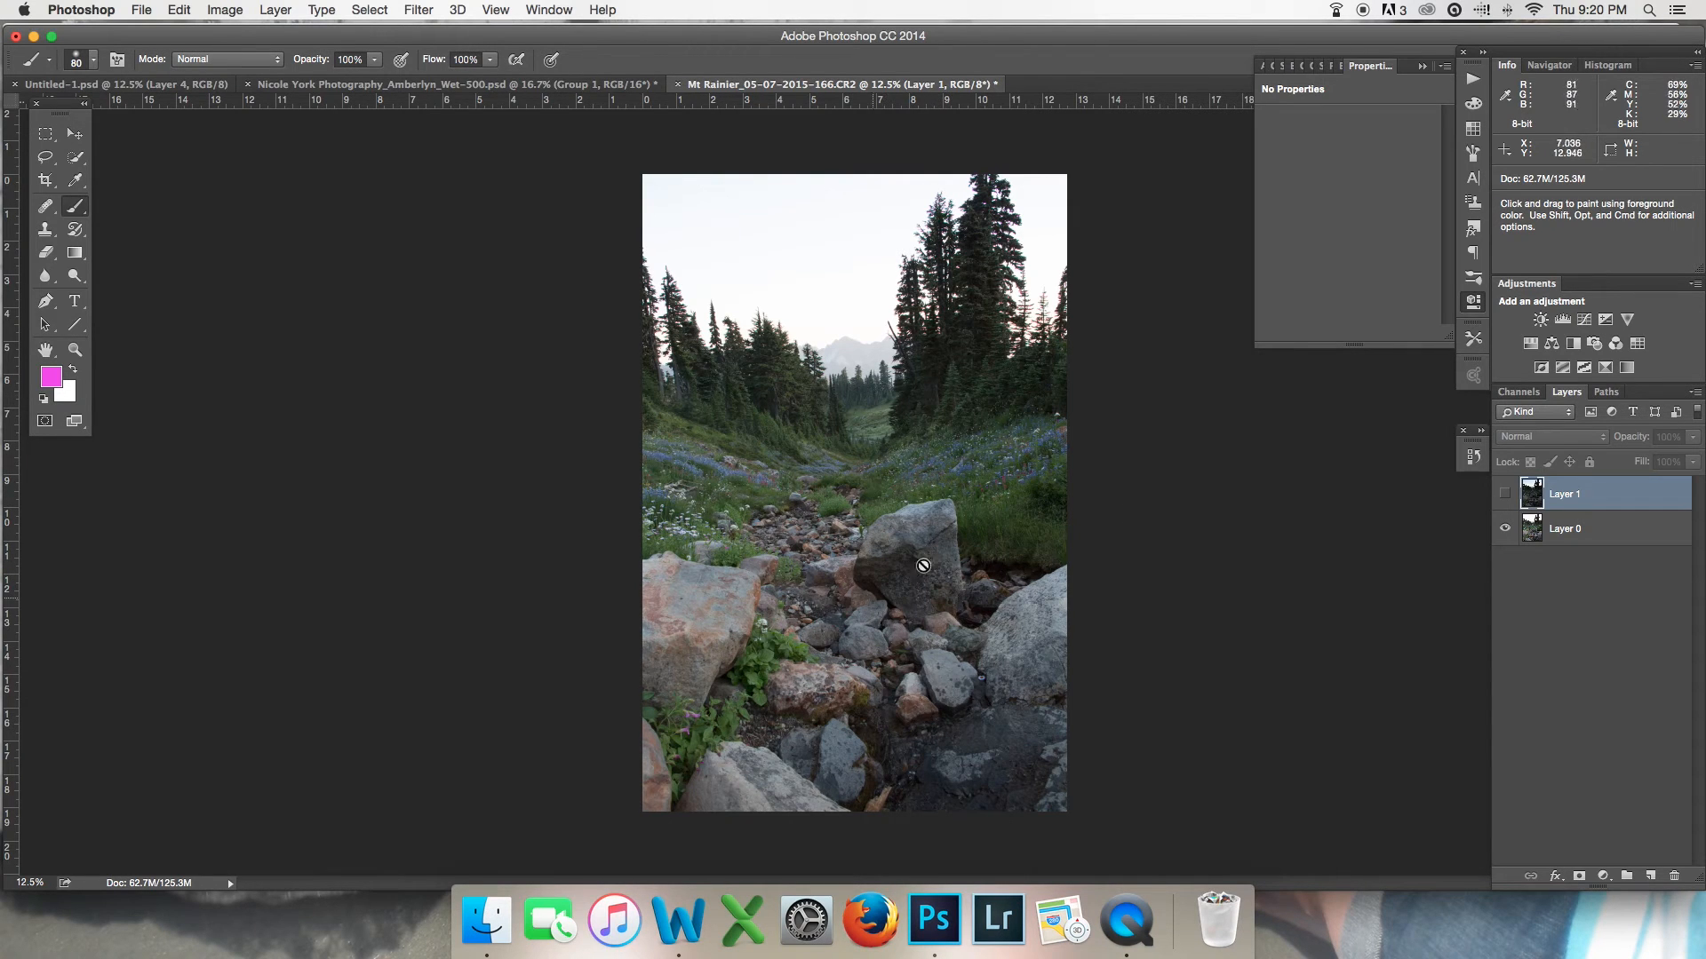
{"action": "left_click", "coordinate": [1505, 494]}
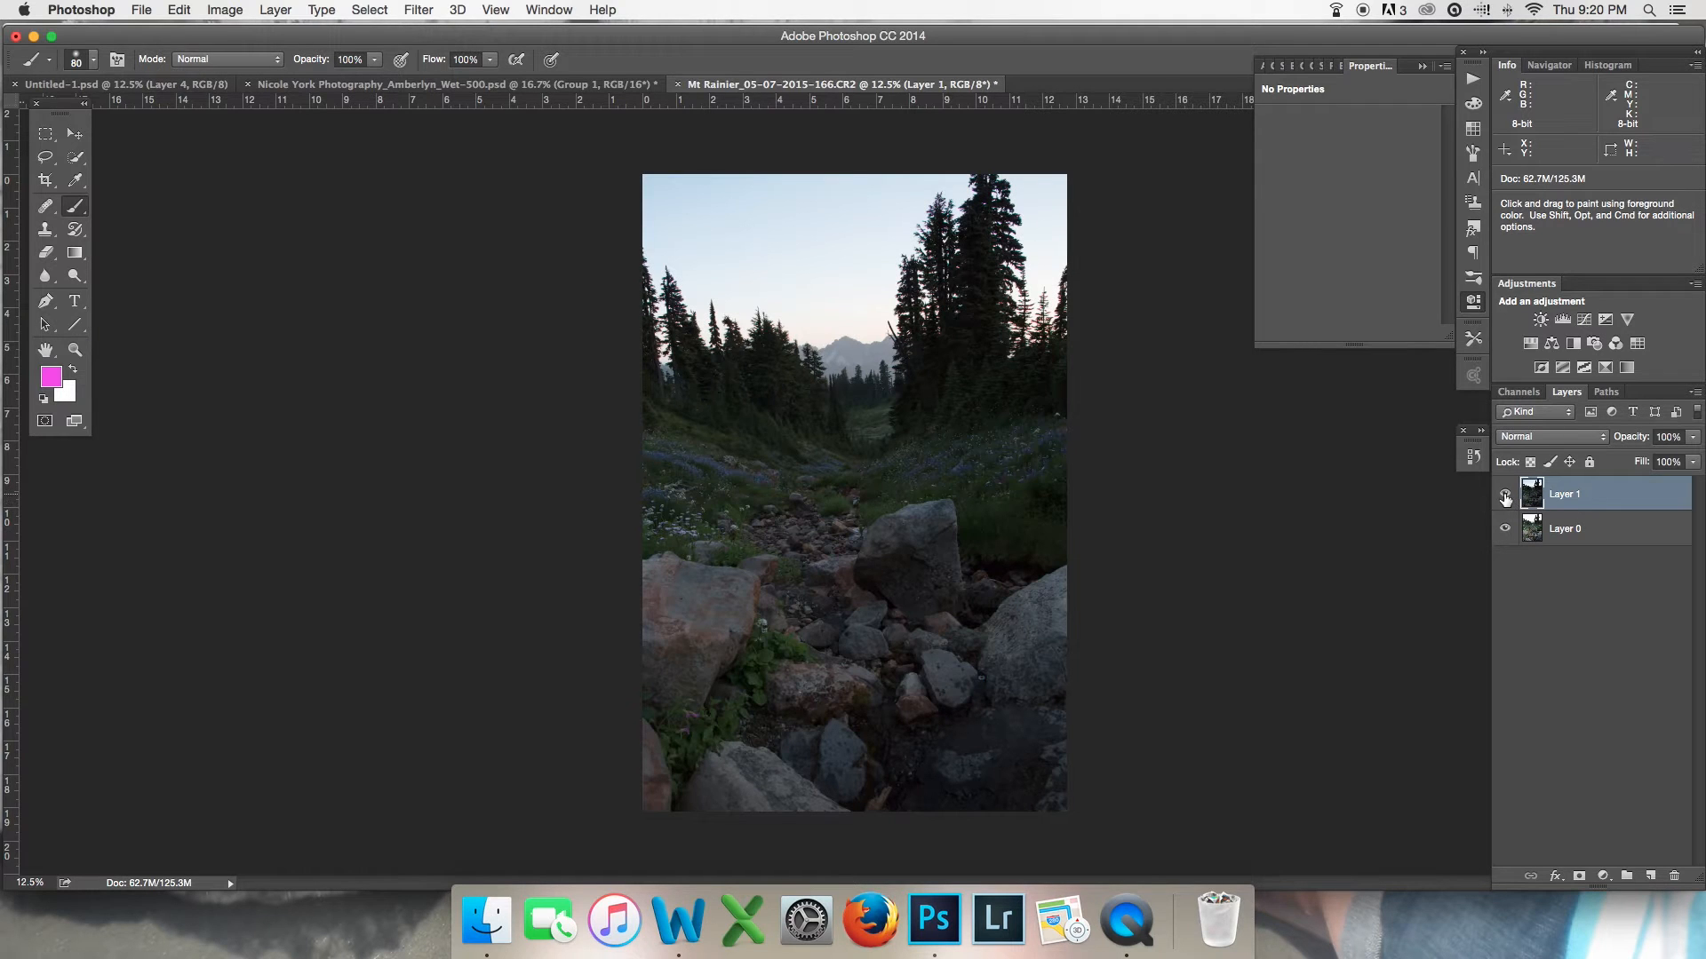
{"action": "left_click", "coordinate": [1506, 495]}
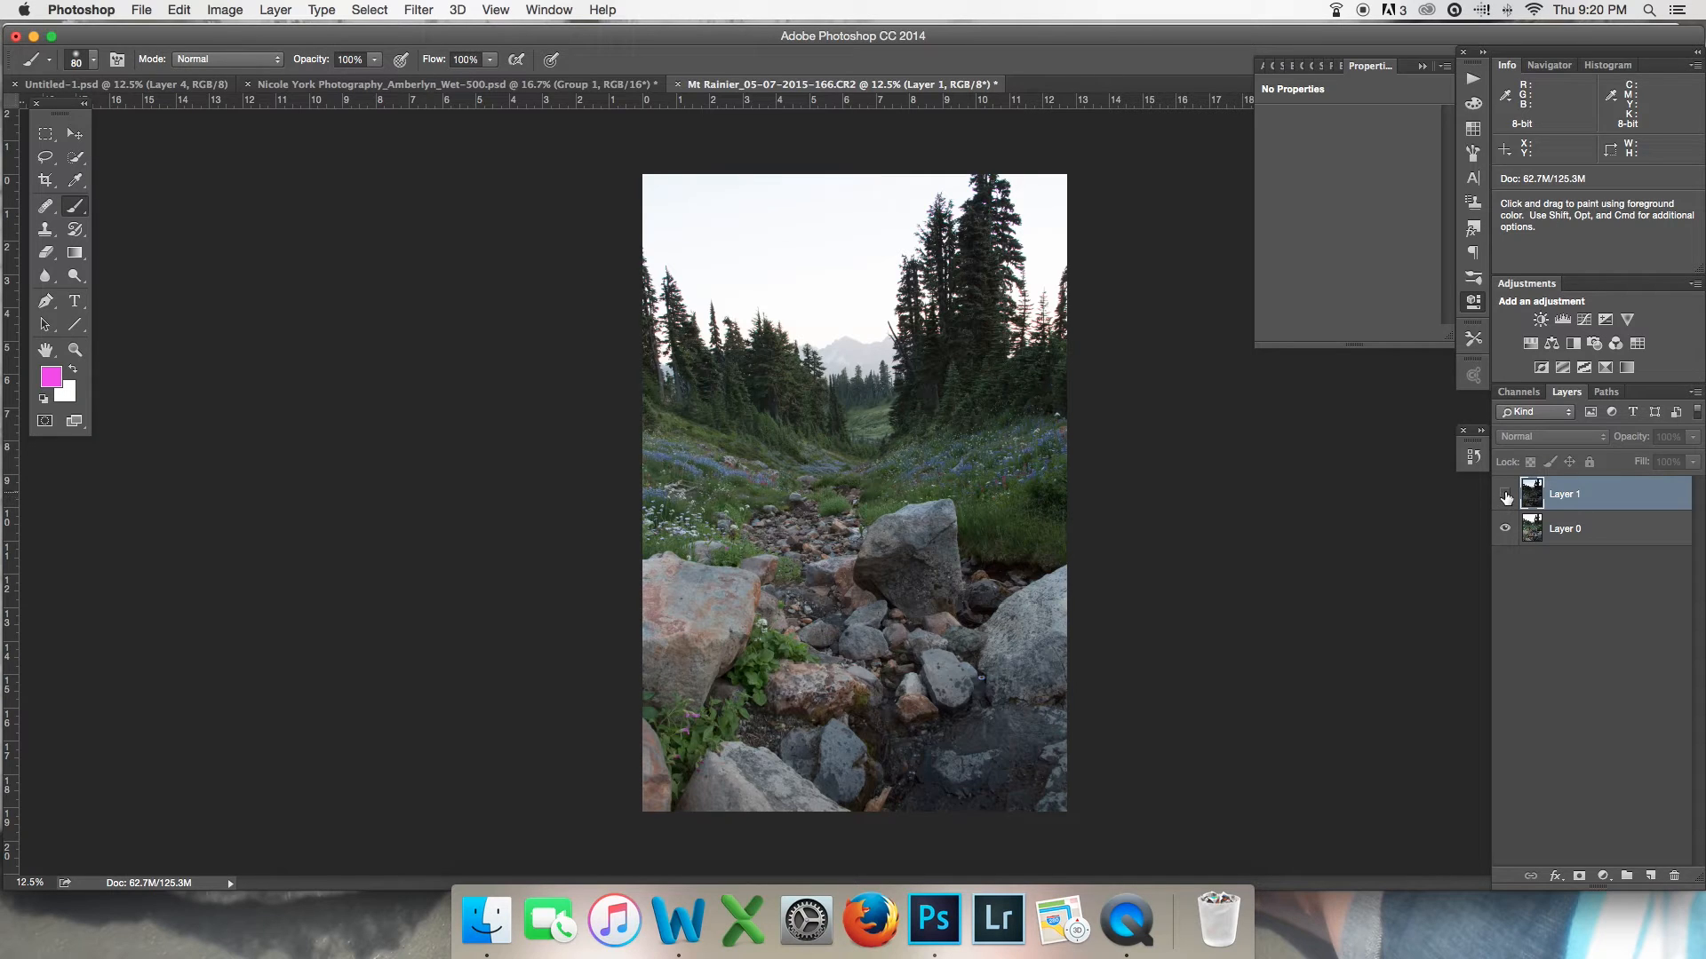
{"action": "left_click", "coordinate": [1505, 495]}
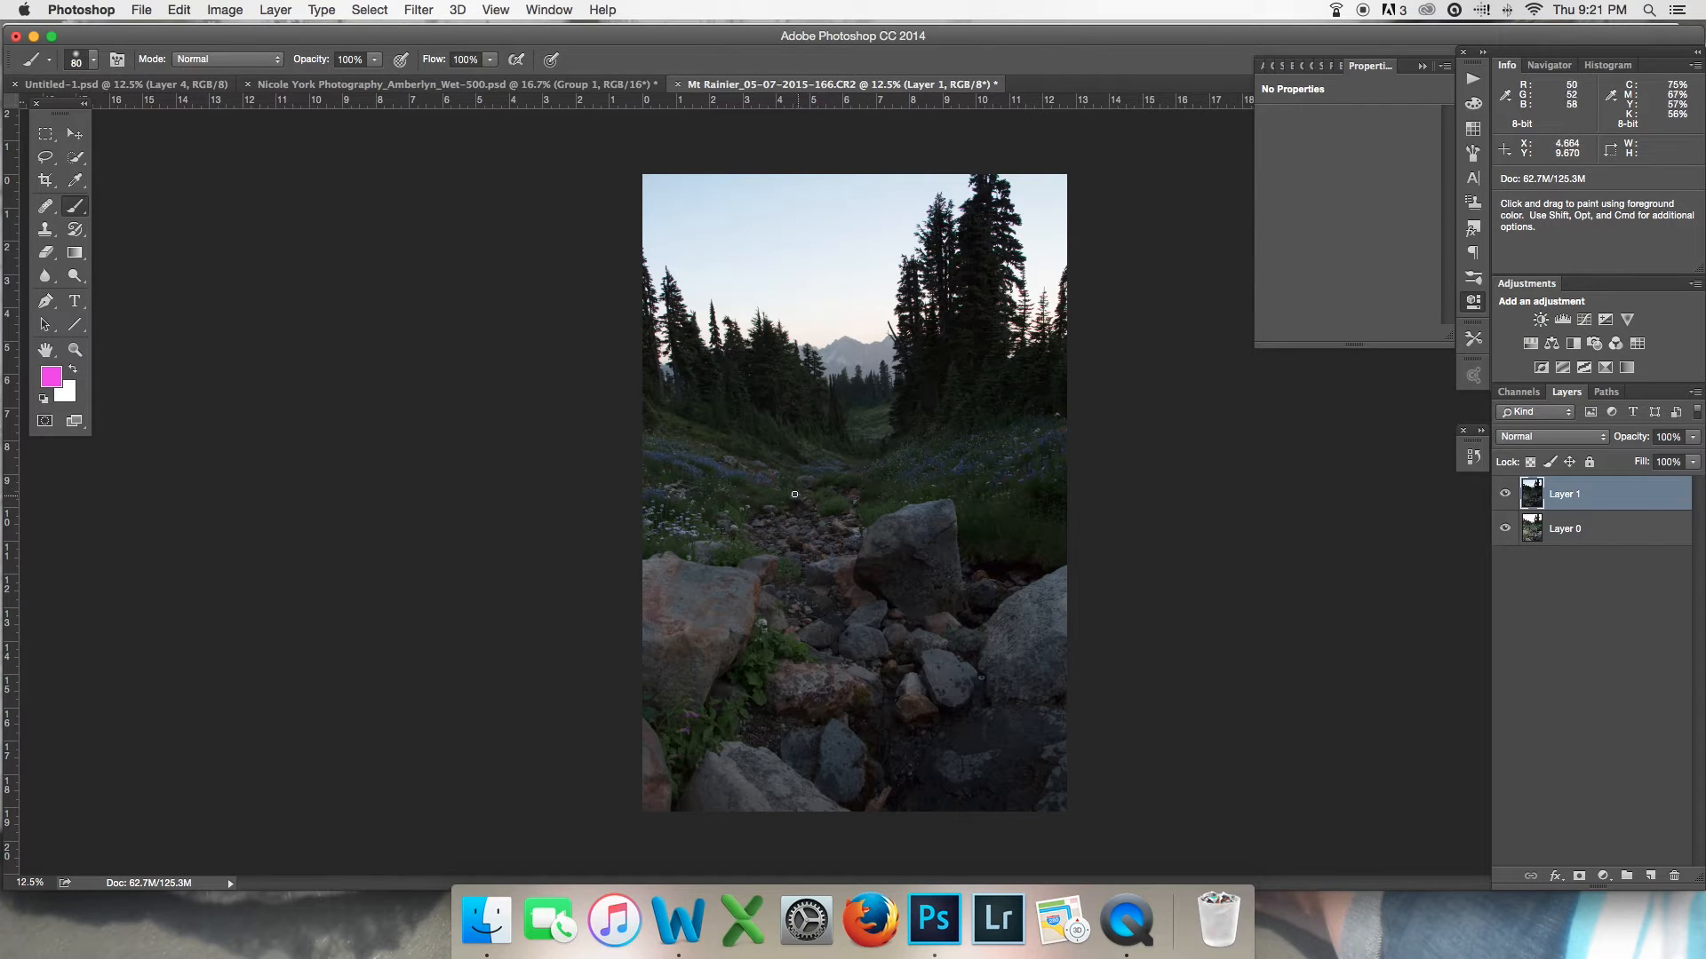
Step: Add a layer mask to Layer 1 and brush a magenta zigzag across the sky on the layer's image itself
{"action": "left_click", "coordinate": [1579, 878]}
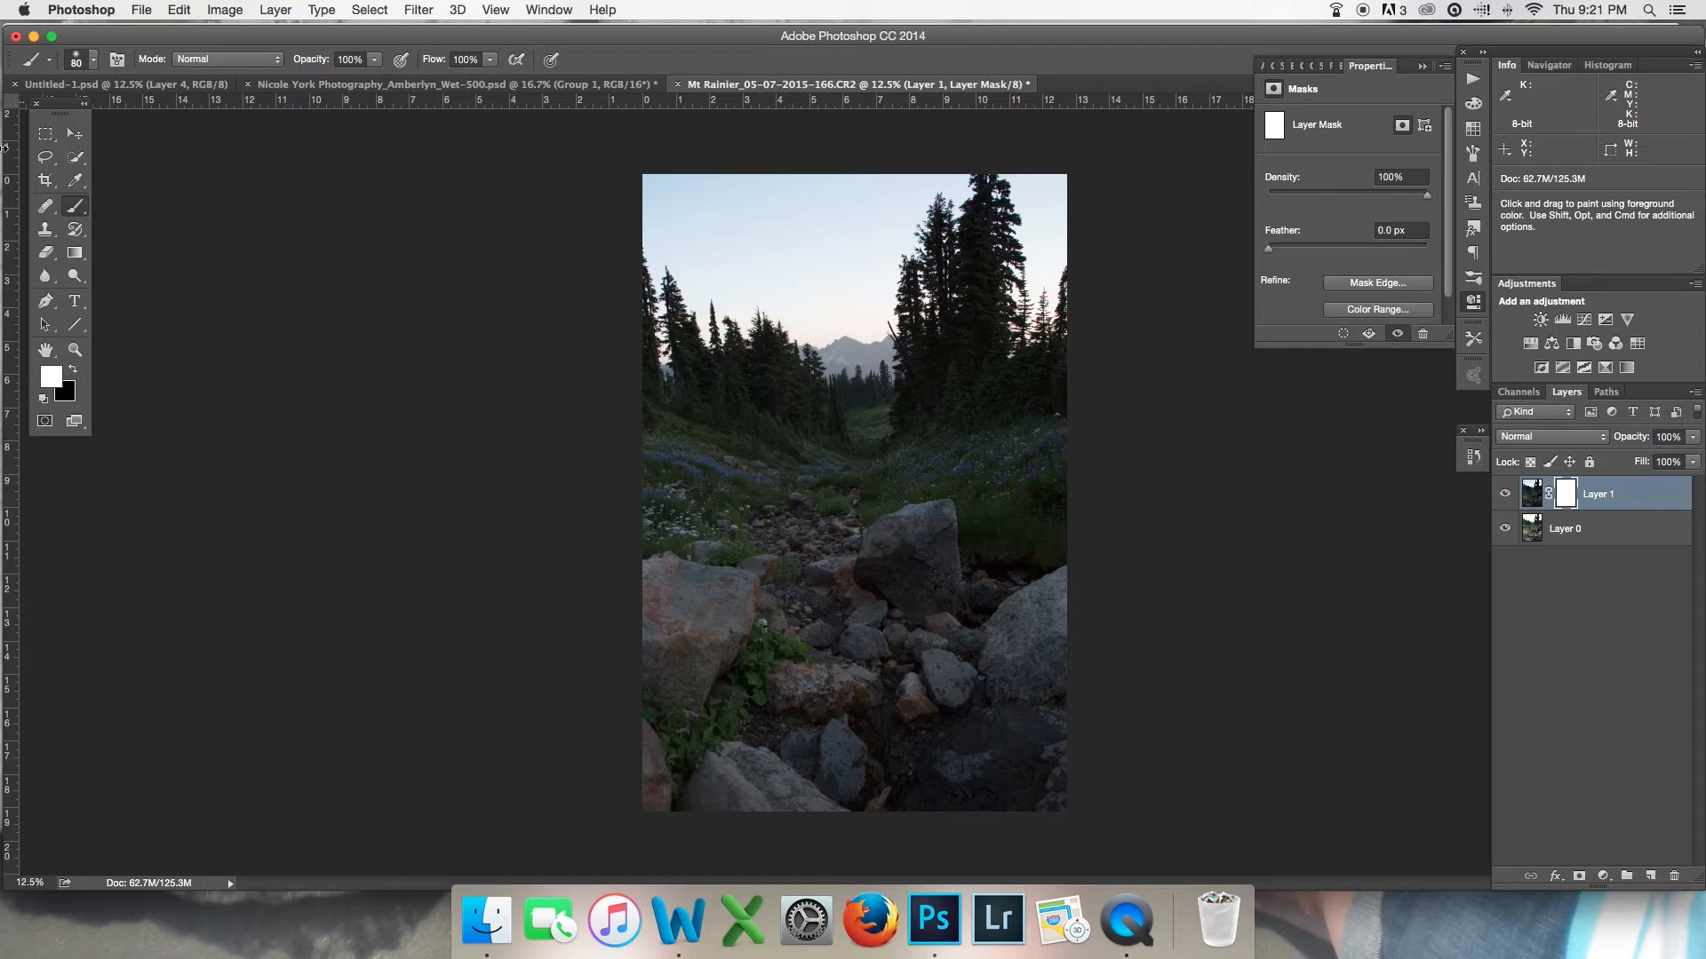
{"action": "left_click", "coordinate": [1531, 494]}
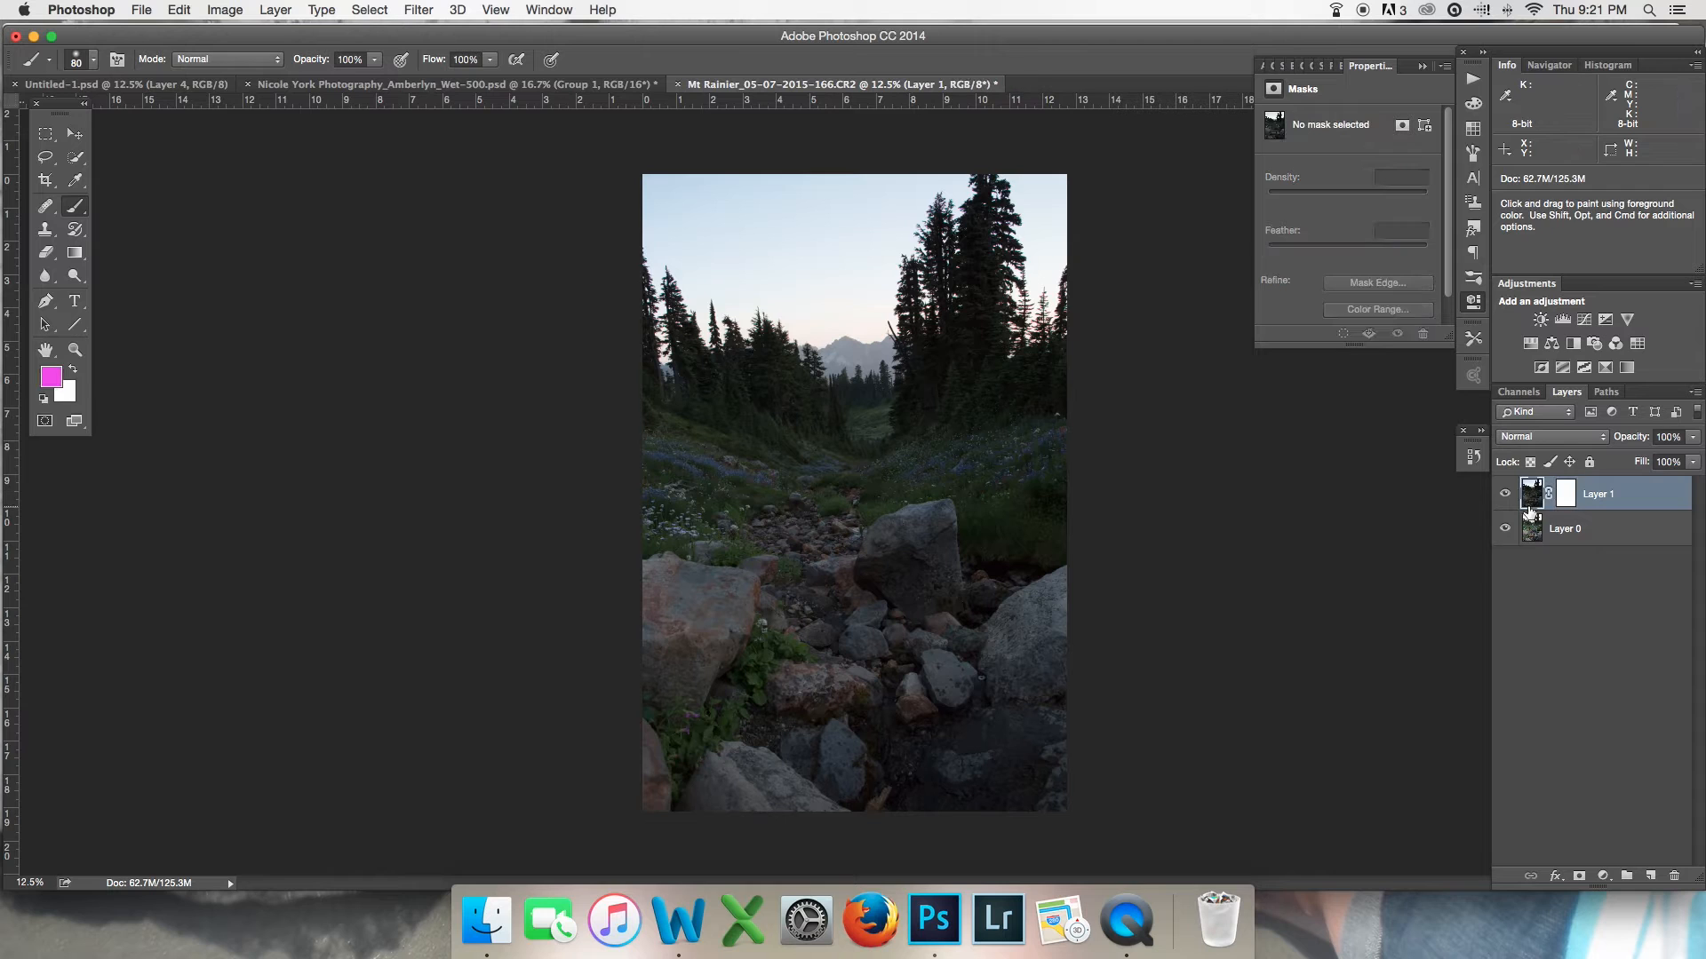
{"action": "mouse_move", "coordinate": [764, 210]}
{"action": "left_mouse_down"}
{"action": "mouse_move", "coordinate": [693, 276]}
{"action": "mouse_move", "coordinate": [888, 247]}
{"action": "mouse_move", "coordinate": [749, 389]}
{"action": "left_mouse_up"}
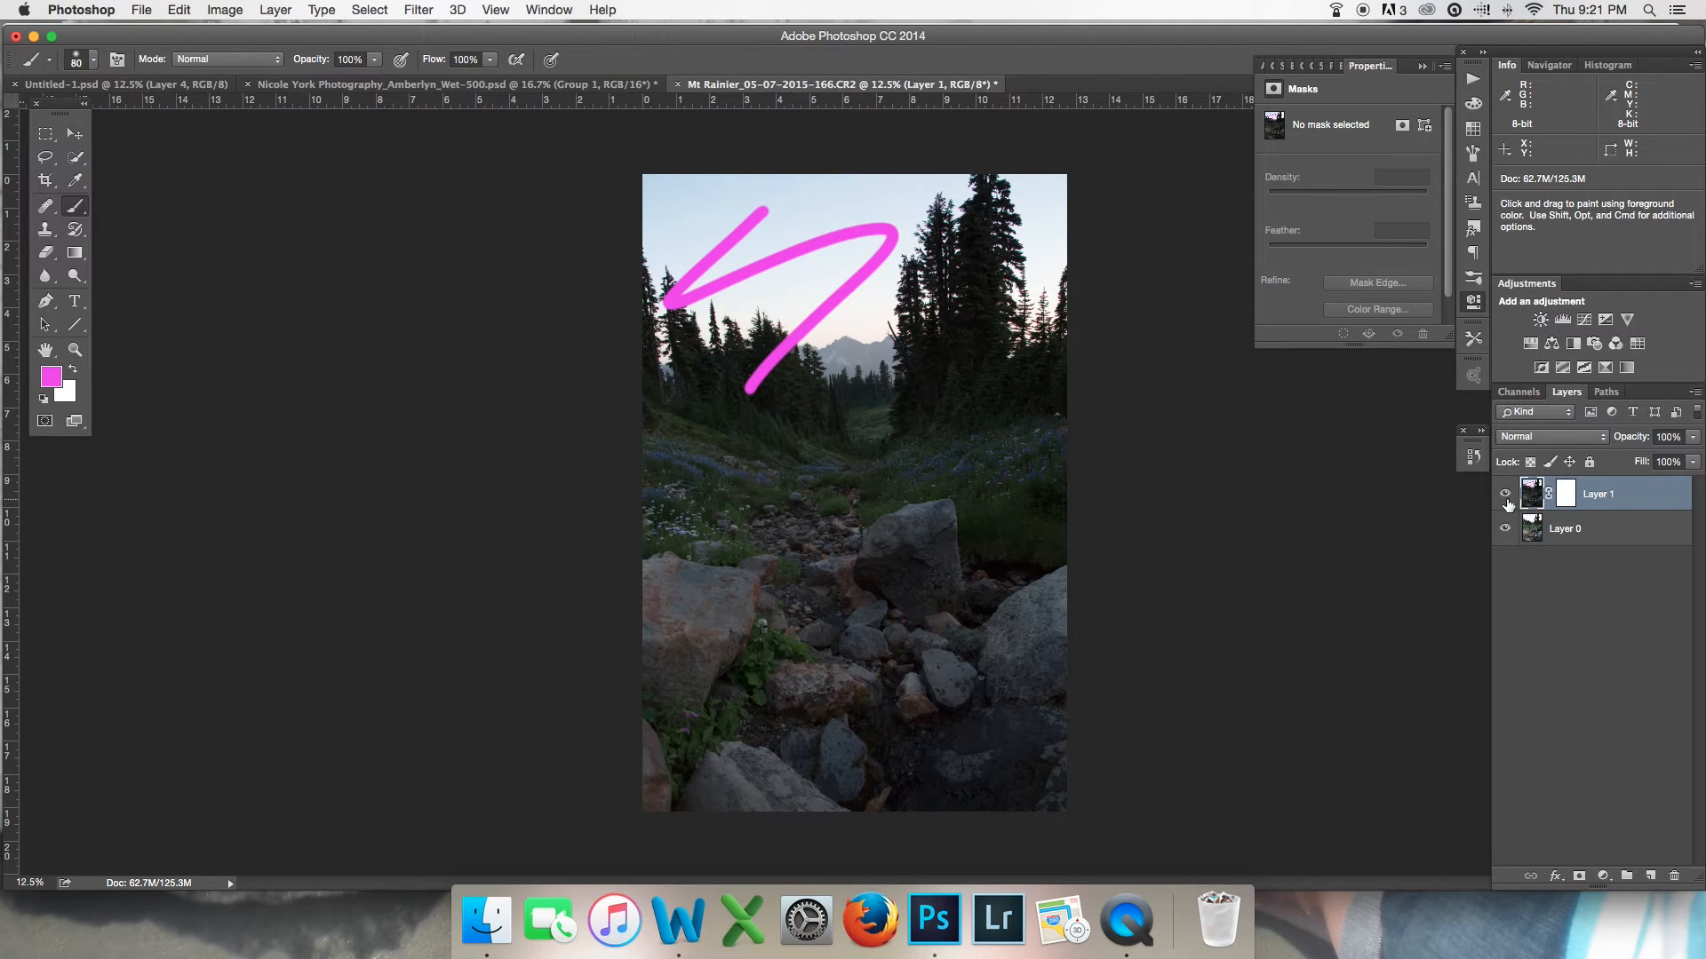
Step: Invert Layer 1's mask to black and paint white on it to reveal a patch in the middle of the sky
{"action": "left_click", "coordinate": [1566, 500]}
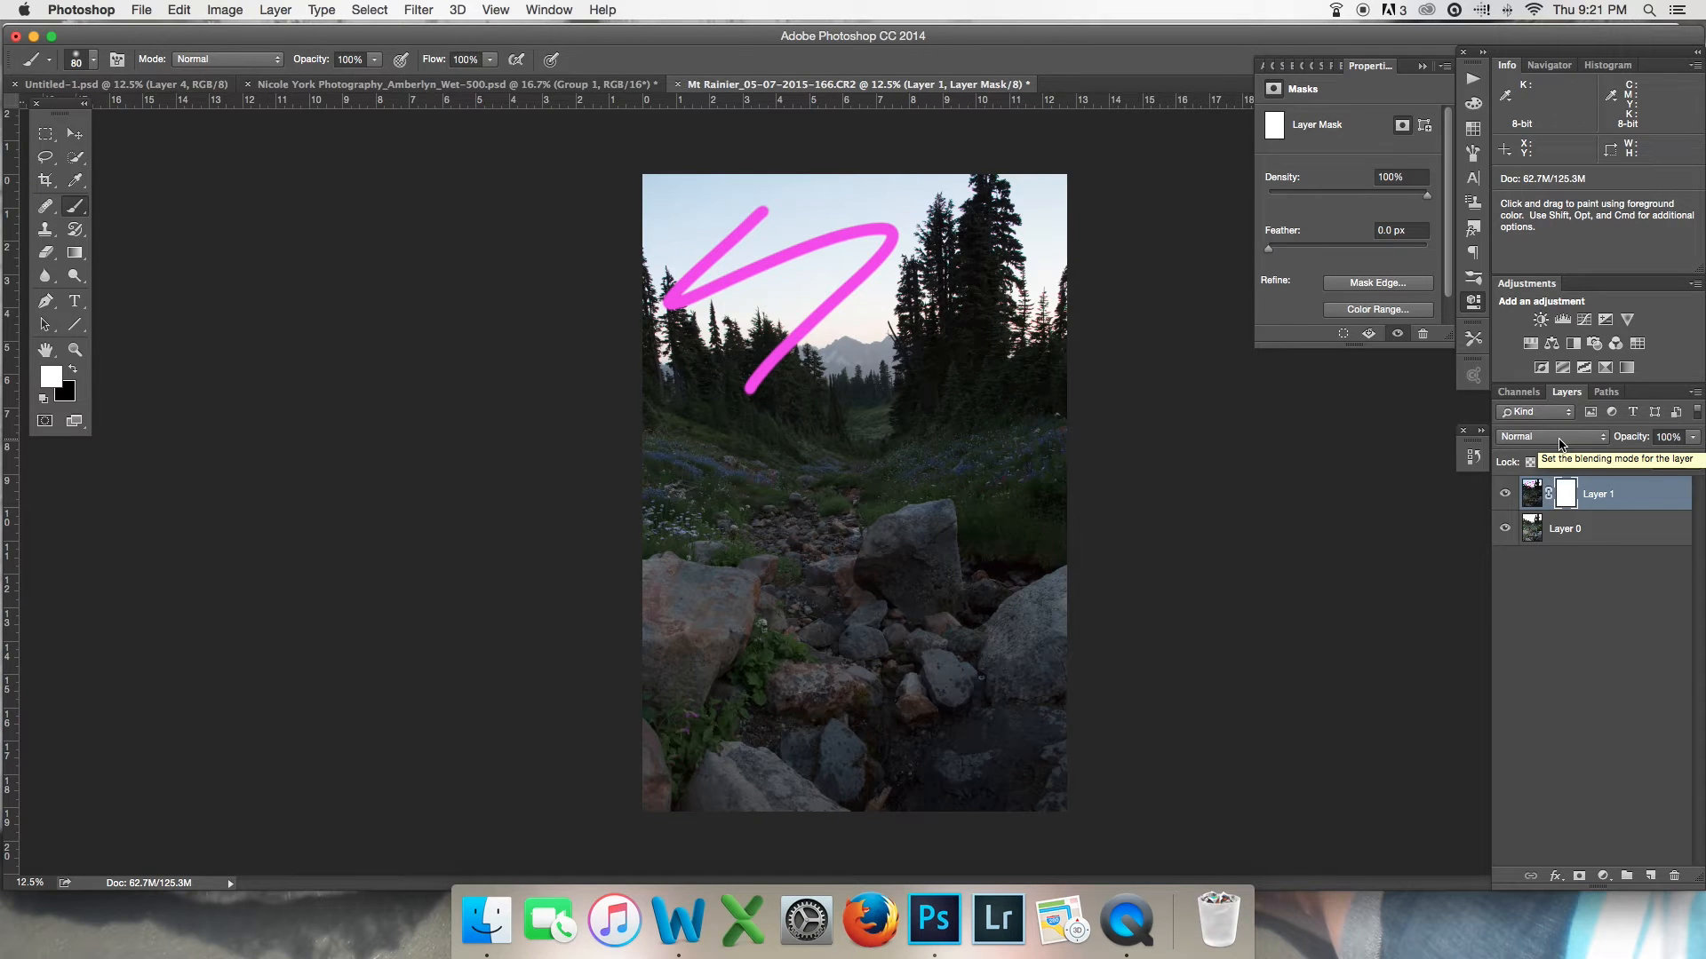
{"action": "key", "text": "super+i"}
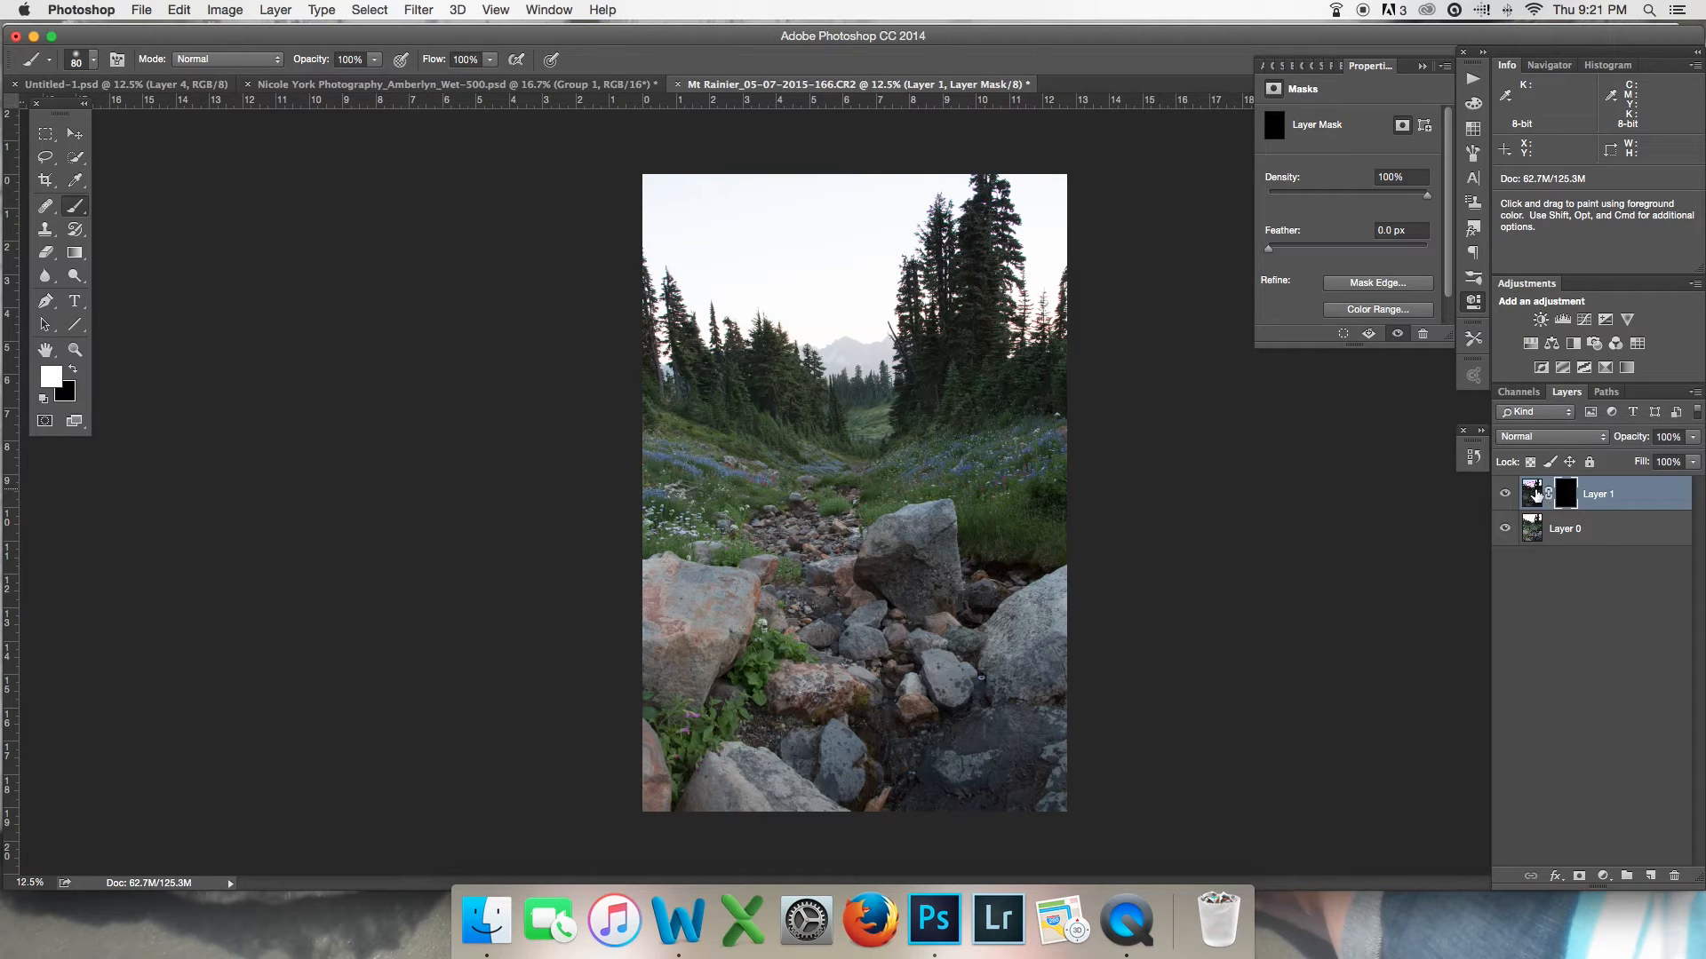
{"action": "mouse_move", "coordinate": [811, 245]}
{"action": "left_mouse_down"}
{"action": "mouse_move", "coordinate": [848, 265]}
{"action": "mouse_move", "coordinate": [812, 222]}
{"action": "mouse_move", "coordinate": [815, 267]}
{"action": "mouse_move", "coordinate": [831, 217]}
{"action": "mouse_move", "coordinate": [835, 249]}
{"action": "left_mouse_up"}
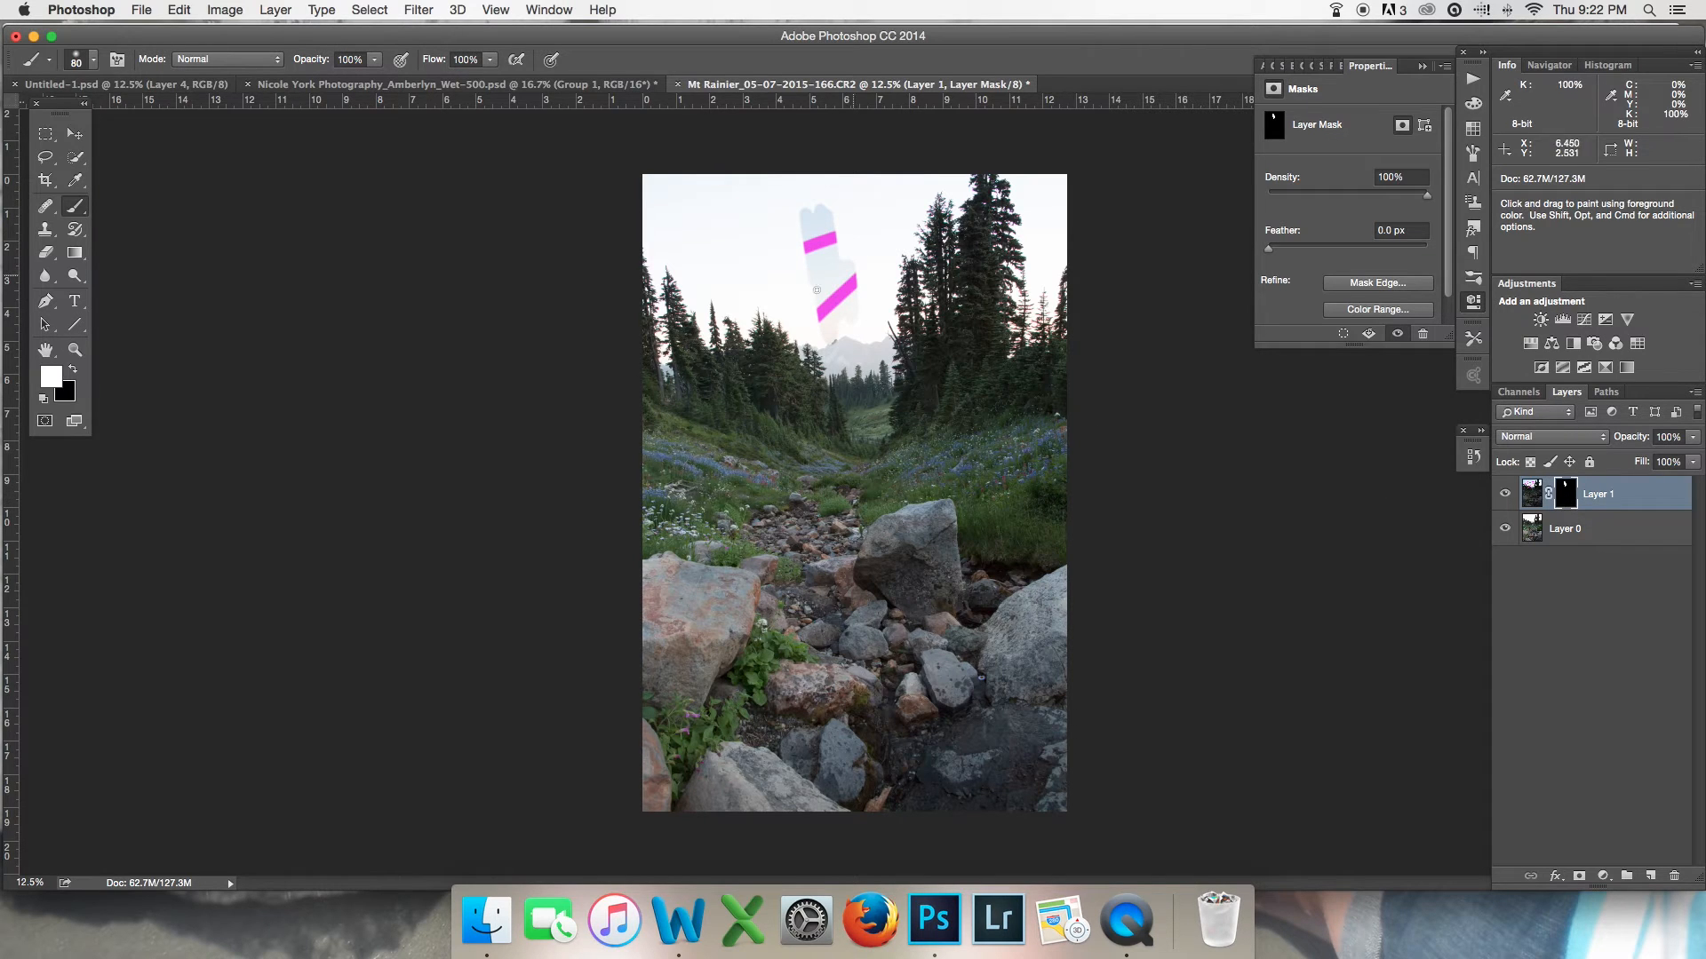
Step: With a size 175 brush, paint black over the revealed patch on Layer 1's mask, and paint magenta on the layer's image
{"action": "key", "text": "x"}
{"action": "key", "text": "bracketright"}
{"action": "key", "text": "bracketright"}
{"action": "key", "text": "bracketright"}
{"action": "key", "text": "bracketright"}
{"action": "key", "text": "bracketright"}
{"action": "mouse_move", "coordinate": [802, 245]}
{"action": "left_mouse_down"}
{"action": "mouse_move", "coordinate": [836, 193]}
{"action": "mouse_move", "coordinate": [794, 254]}
{"action": "mouse_move", "coordinate": [810, 271]}
{"action": "mouse_move", "coordinate": [857, 282]}
{"action": "left_mouse_up"}
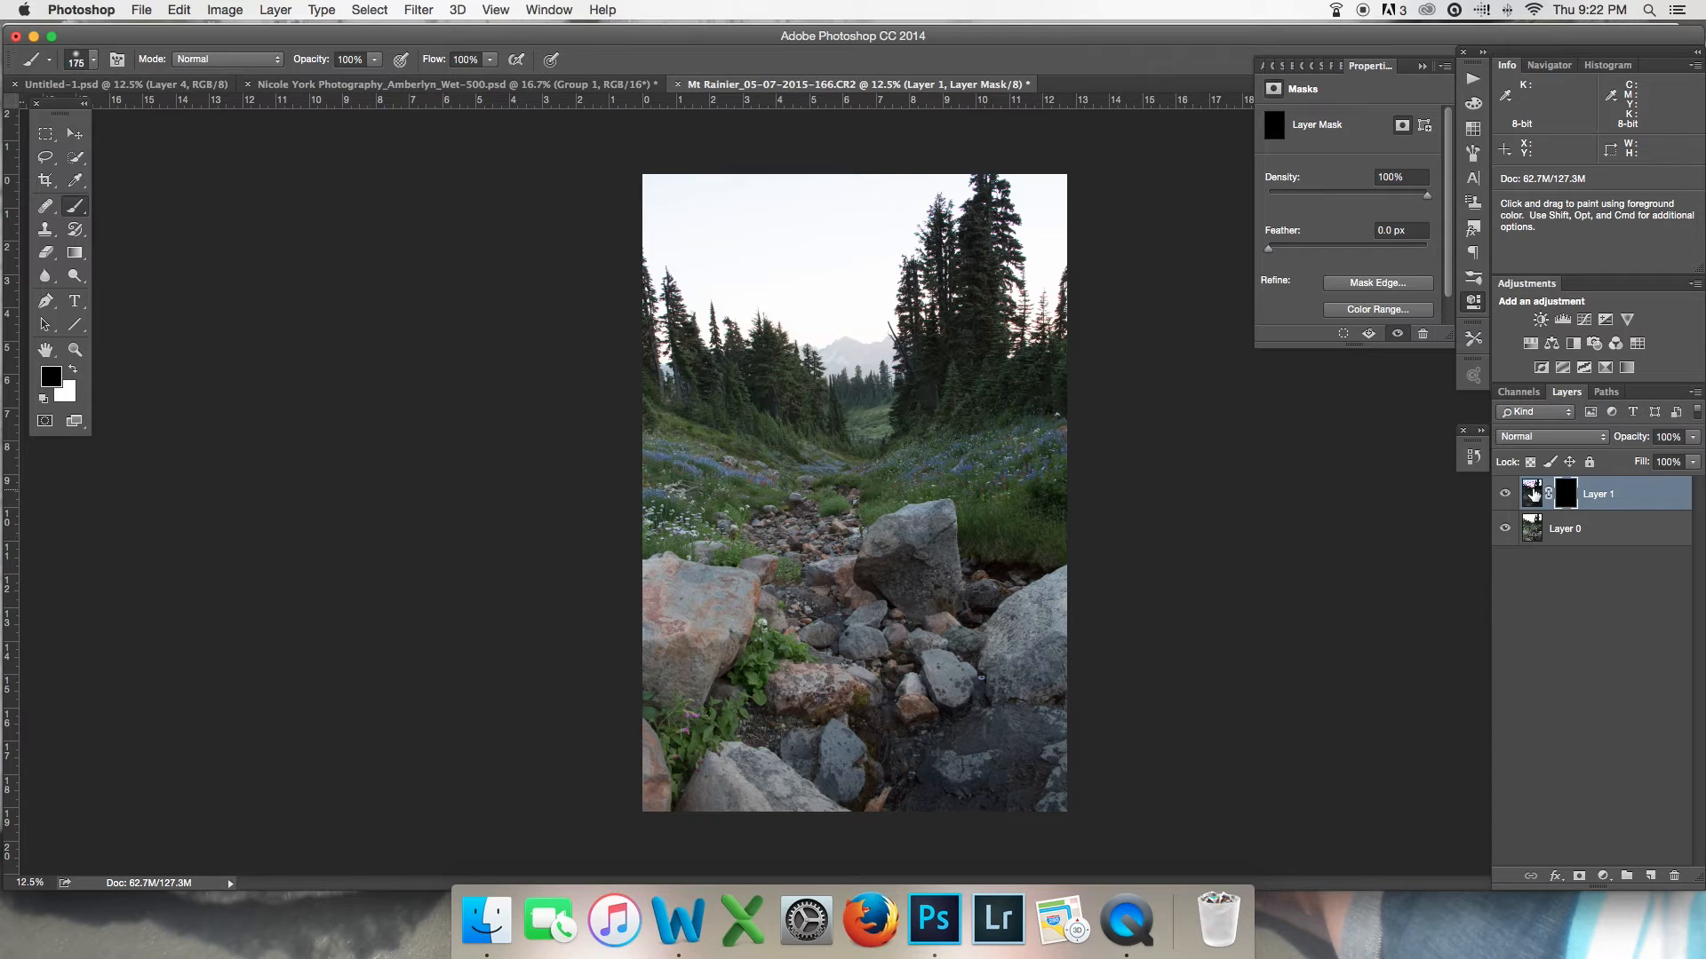
{"action": "left_click", "coordinate": [1532, 494]}
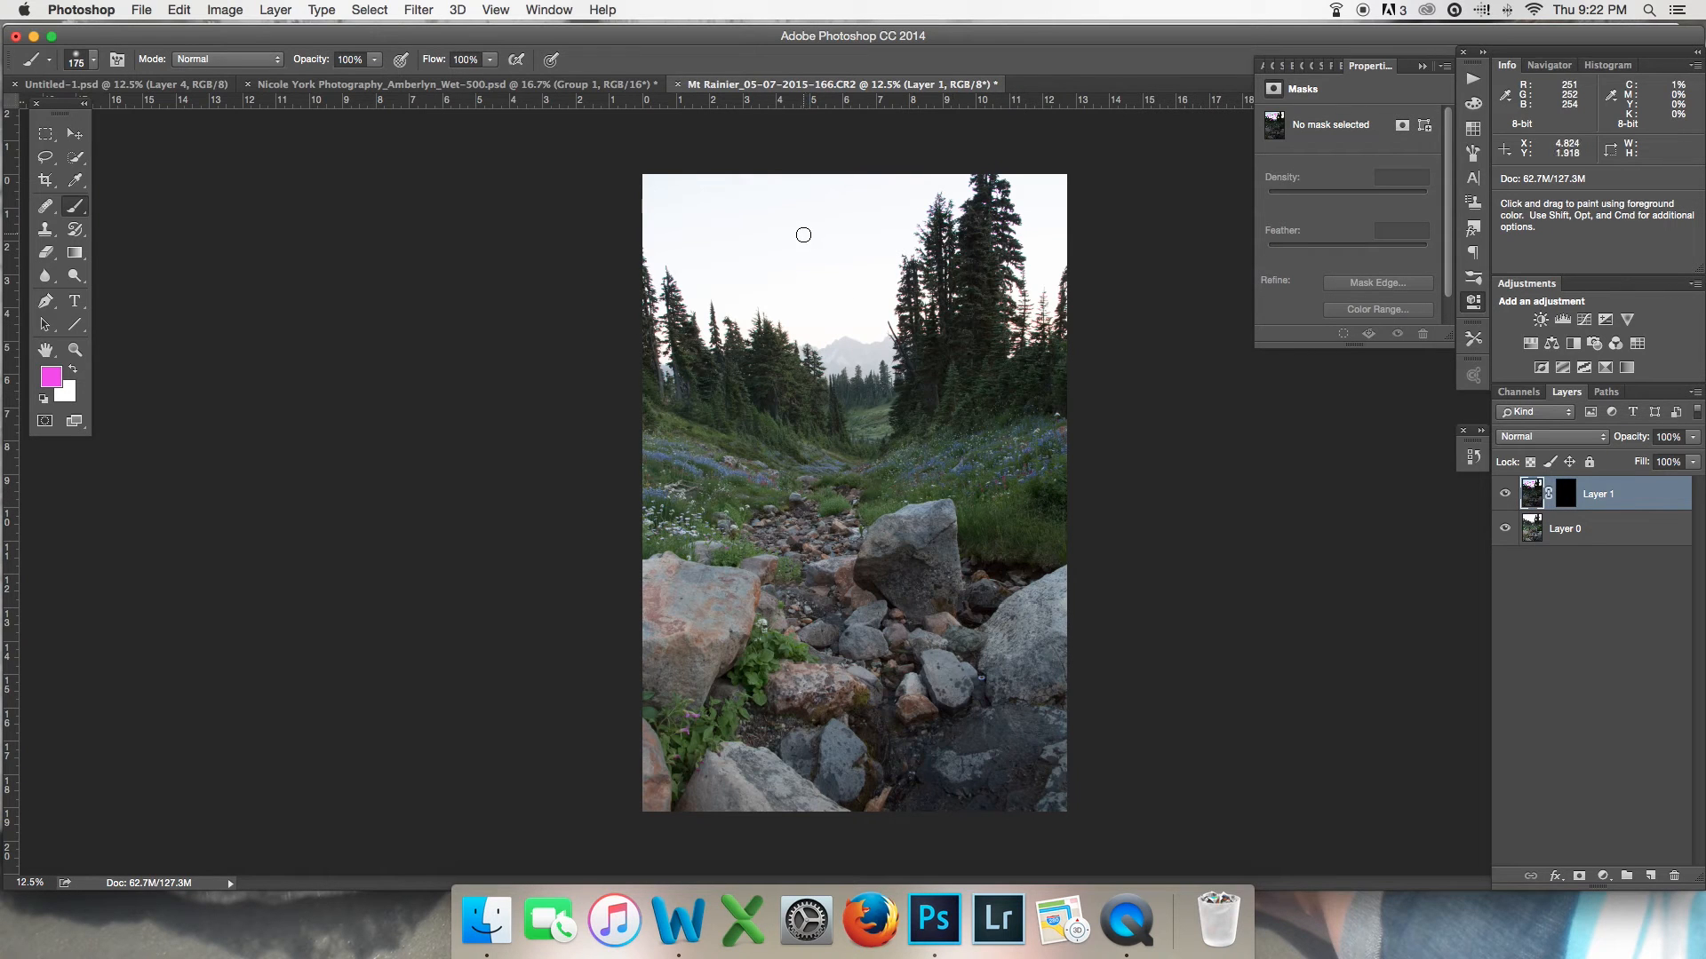
{"action": "mouse_move", "coordinate": [731, 323]}
{"action": "left_mouse_down"}
{"action": "mouse_move", "coordinate": [852, 323]}
{"action": "mouse_move", "coordinate": [814, 311]}
{"action": "left_mouse_up"}
Step: Roll the document history back to the Add Layer Mask state, removing the mask inversion and all brush strokes
{"action": "left_click", "coordinate": [1473, 457]}
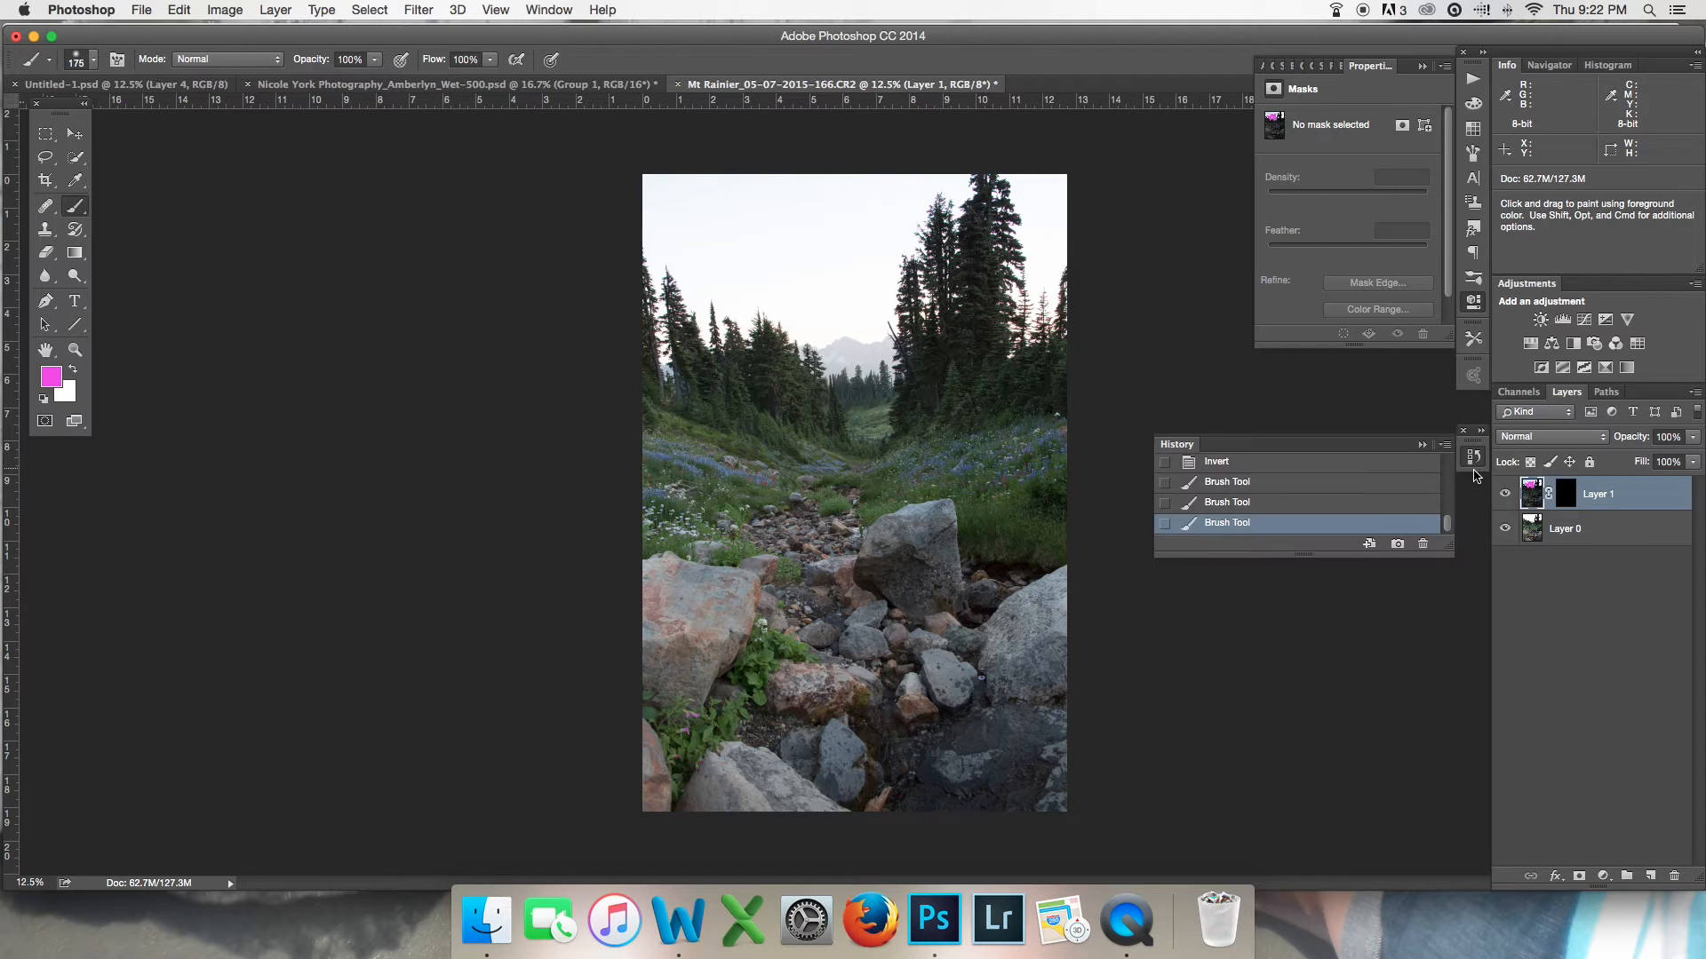
{"action": "left_click", "coordinate": [1395, 485]}
{"action": "left_click", "coordinate": [1422, 544]}
{"action": "key", "text": "Escape"}
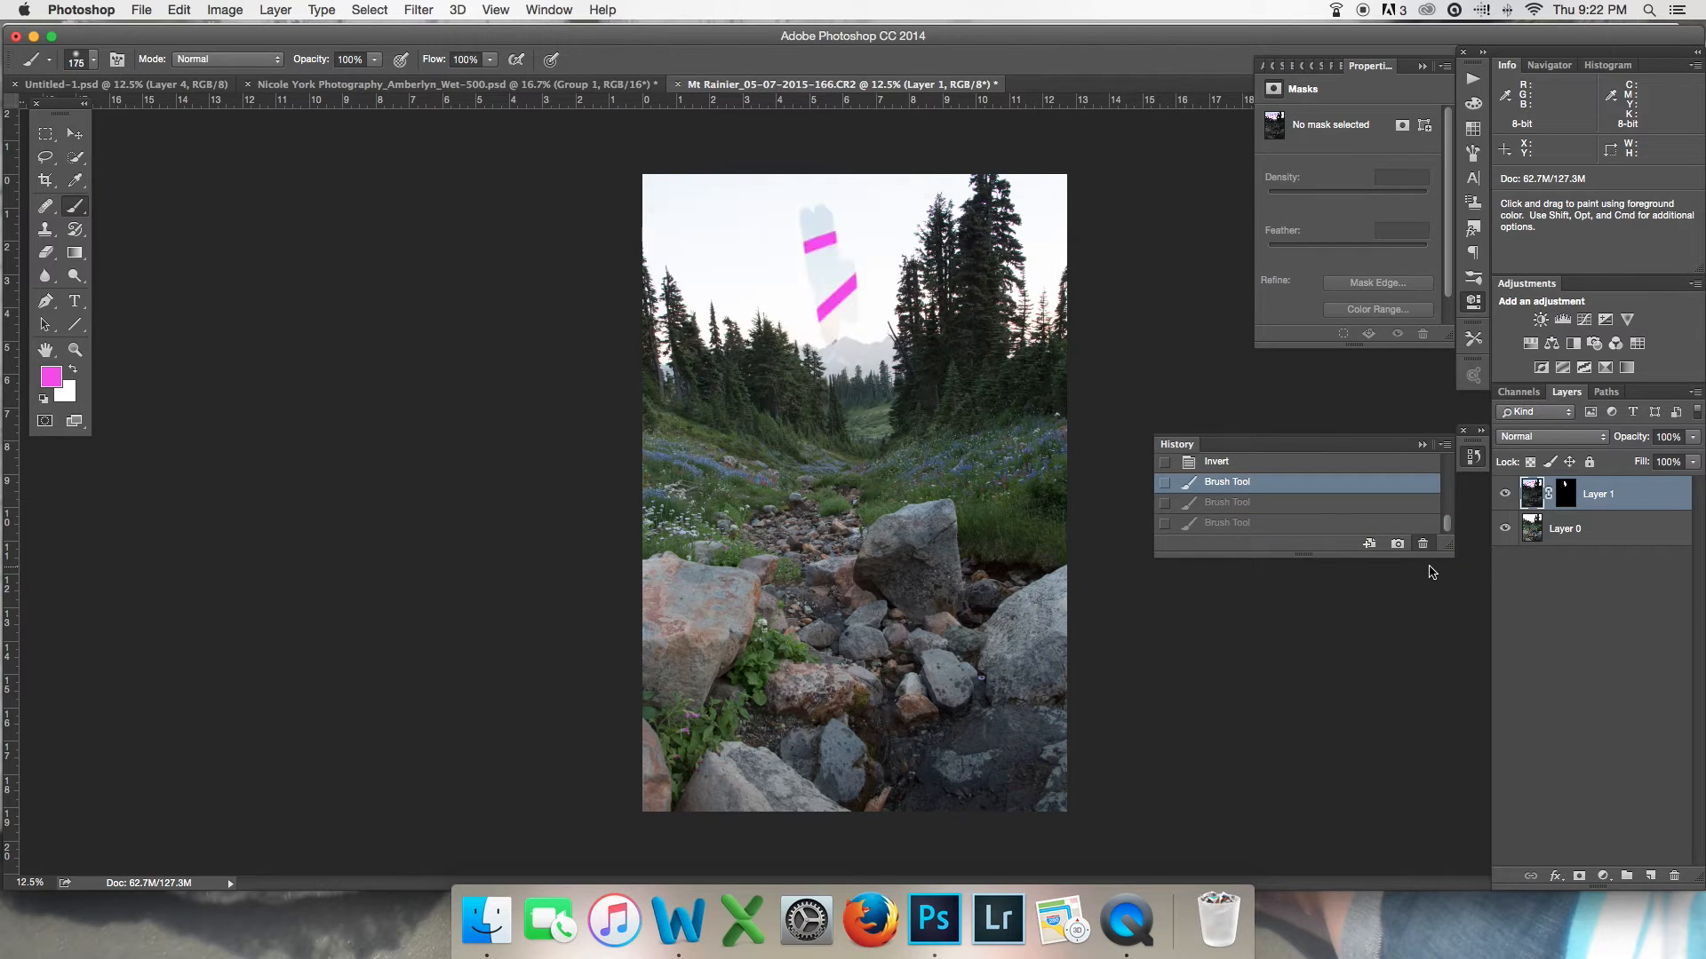
{"action": "left_click", "coordinate": [1375, 503]}
{"action": "key", "text": "Return"}
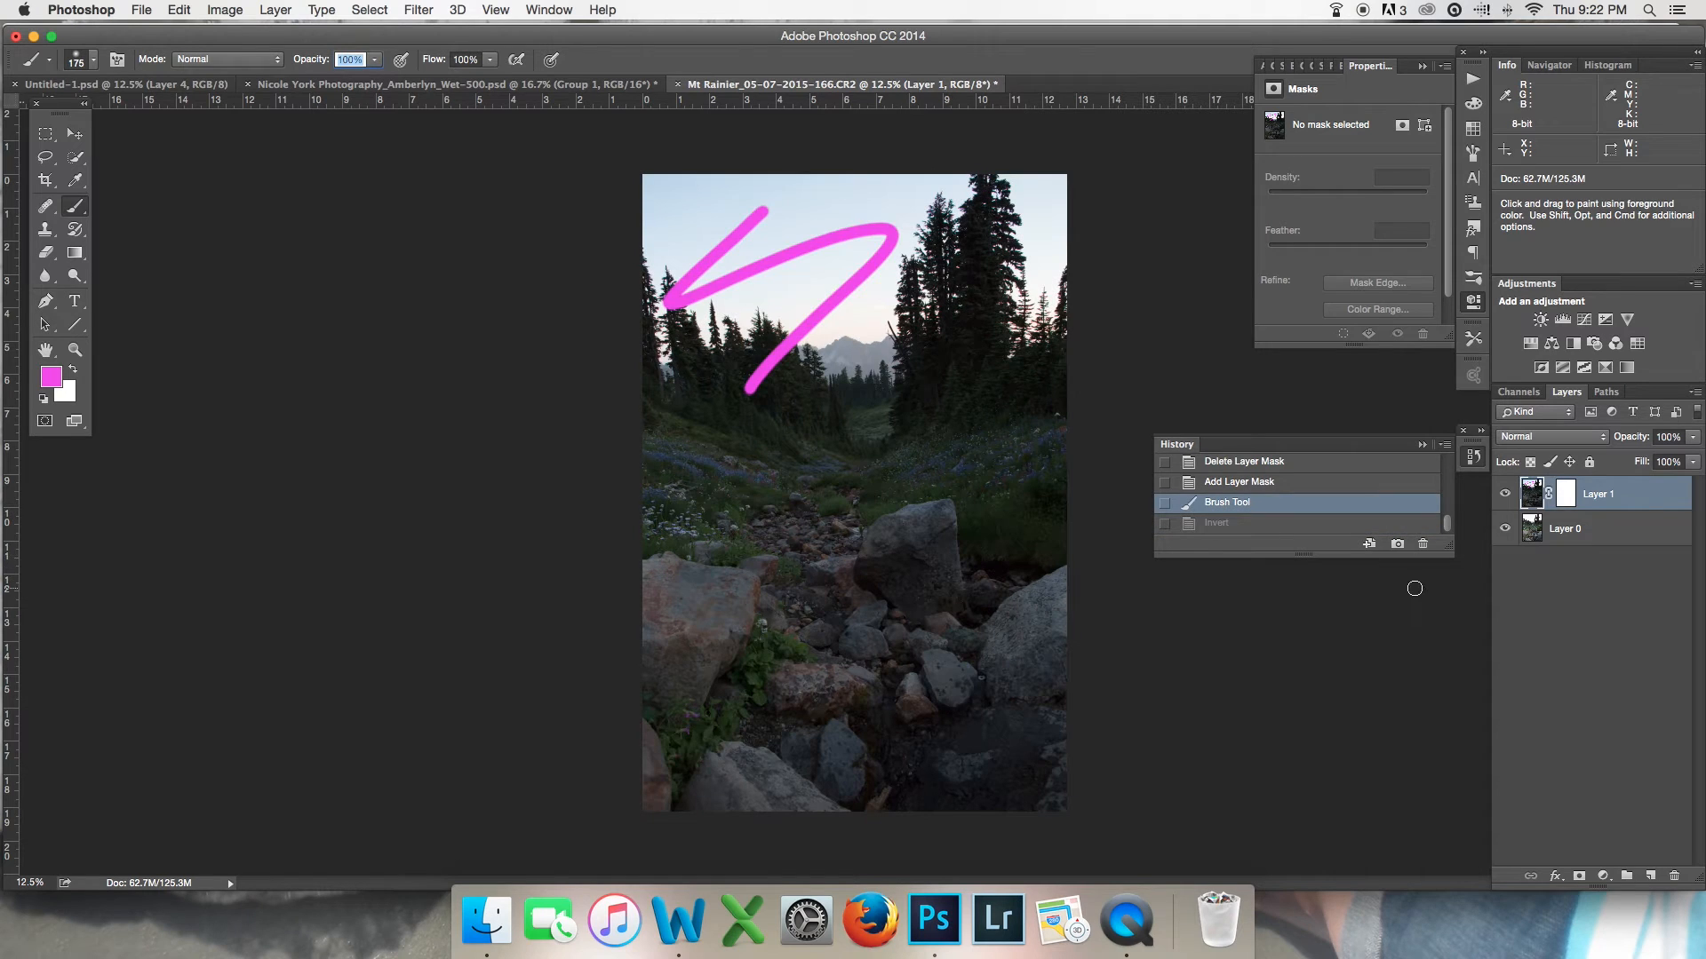
{"action": "left_click", "coordinate": [1422, 543]}
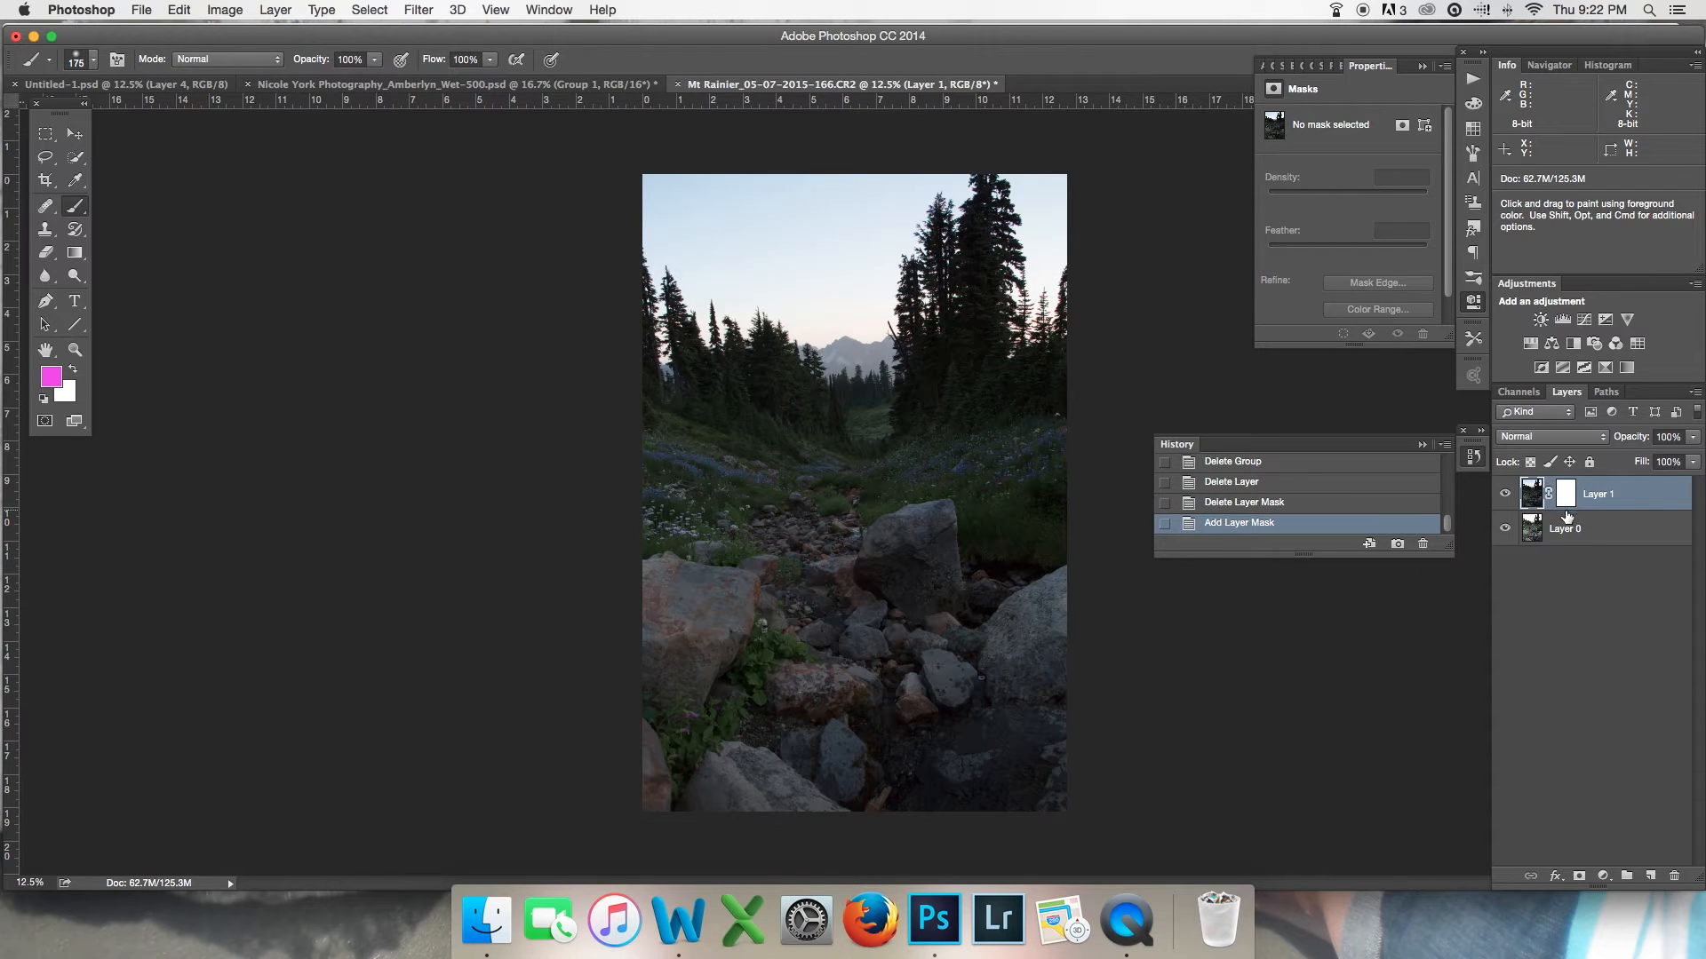
{"action": "left_click", "coordinate": [1423, 445]}
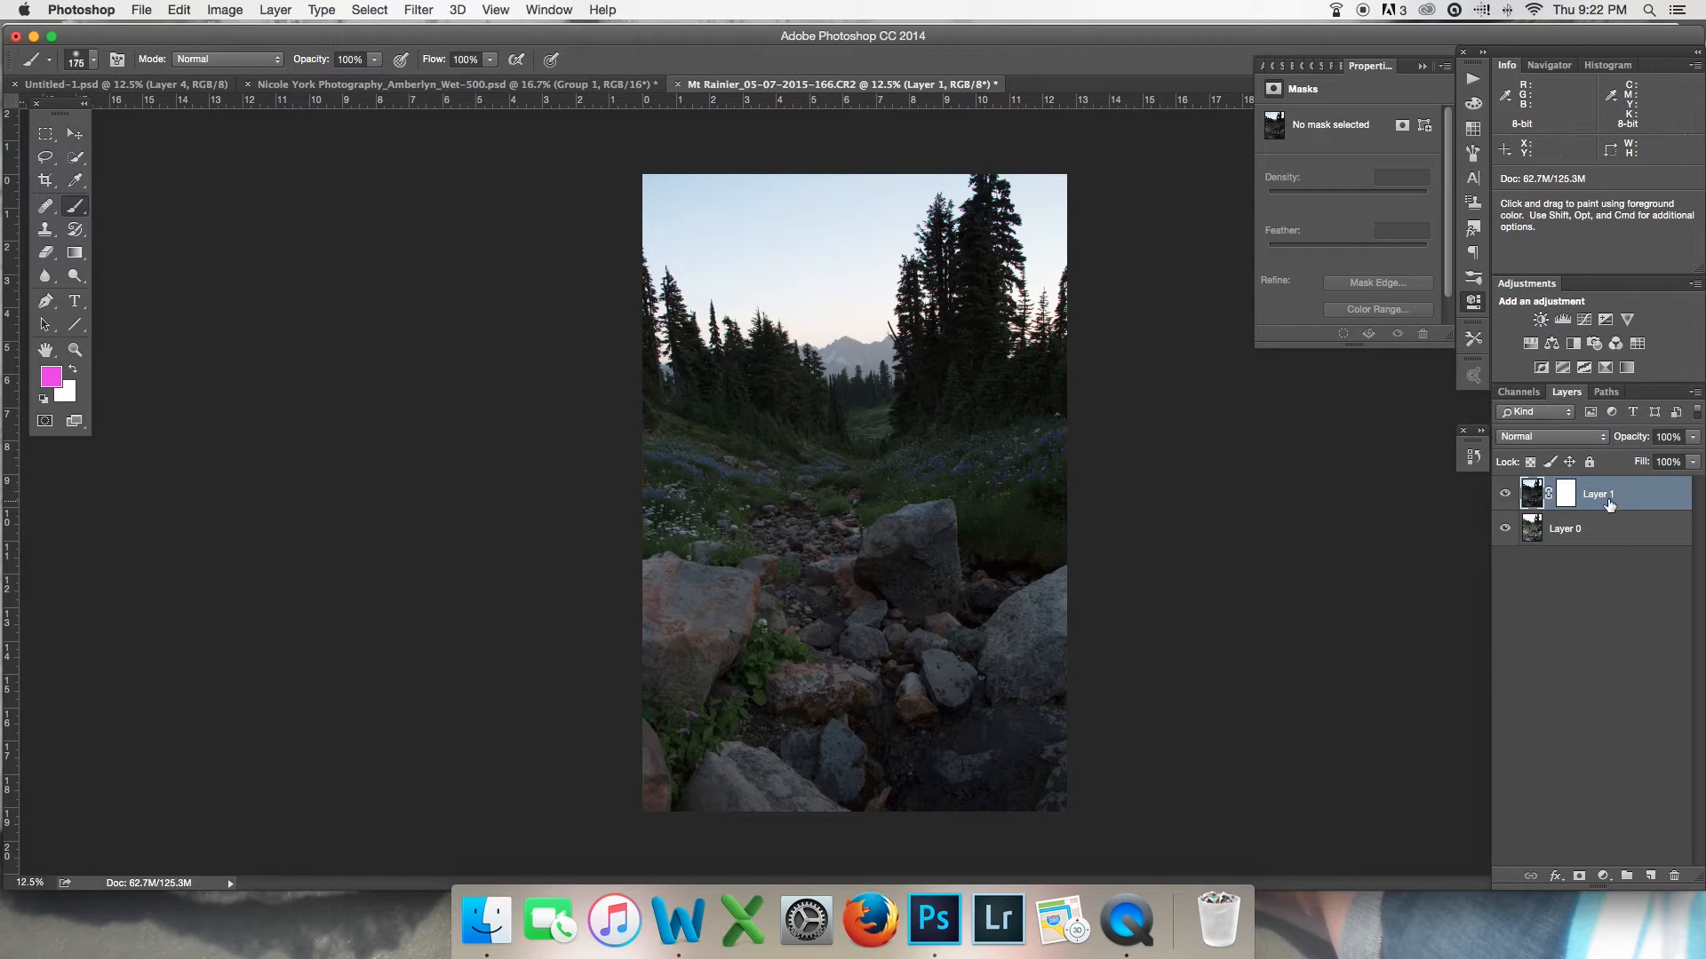
Step: Select Layer 1's mask, reset the colors to black and white, and invert the mask to black
{"action": "left_click", "coordinate": [1566, 494]}
{"action": "key", "text": "d"}
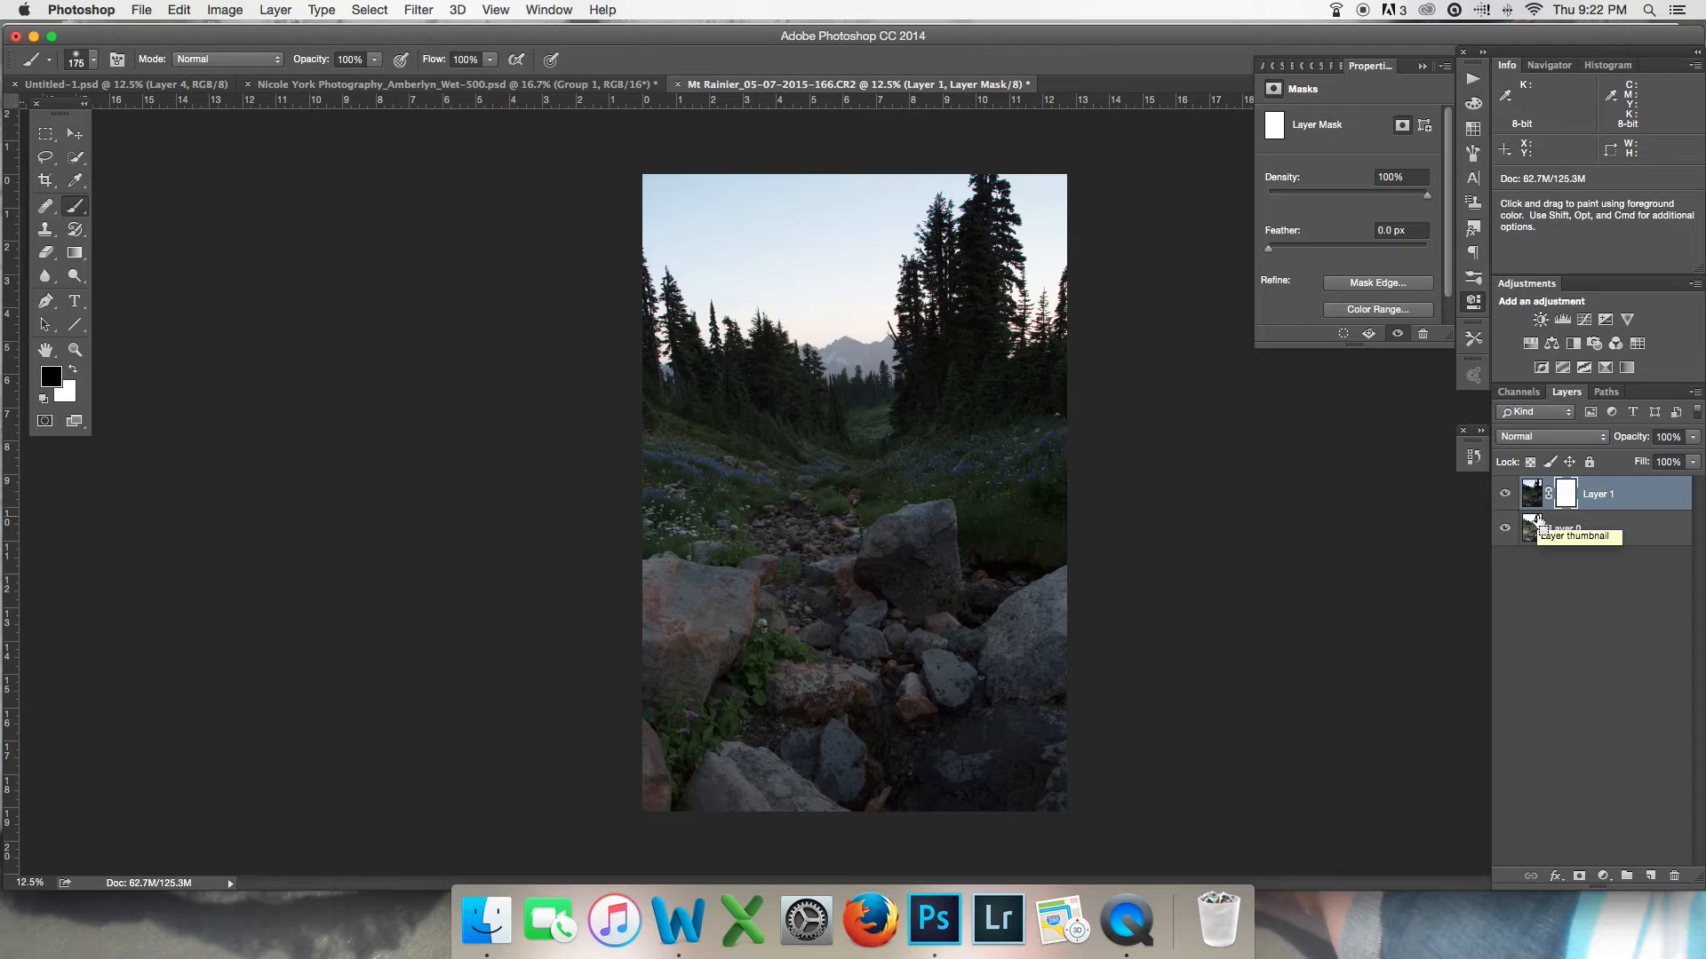
{"action": "key", "text": "super+i"}
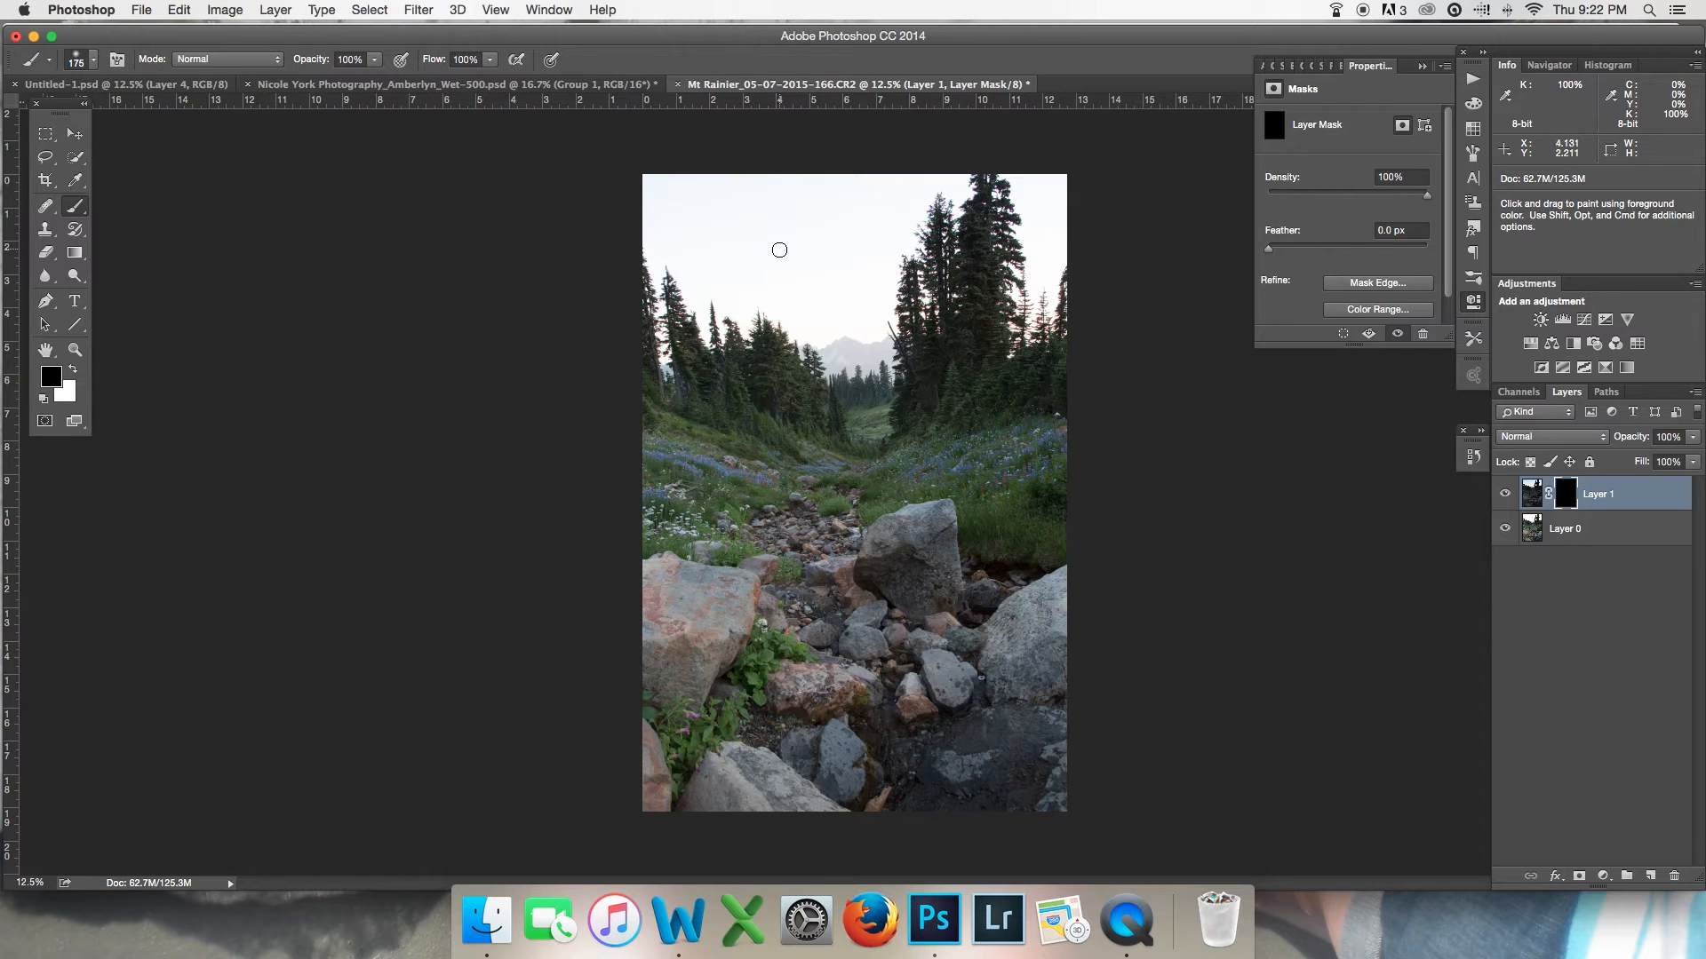
Step: Paint white on Layer 1's mask across the sky and around the right-hand trees to bring in the darker sky
{"action": "key", "text": "x"}
{"action": "mouse_move", "coordinate": [769, 190]}
{"action": "left_mouse_down"}
{"action": "mouse_move", "coordinate": [803, 291]}
{"action": "mouse_move", "coordinate": [785, 182]}
{"action": "mouse_move", "coordinate": [813, 282]}
{"action": "mouse_move", "coordinate": [834, 295]}
{"action": "mouse_move", "coordinate": [901, 229]}
{"action": "mouse_move", "coordinate": [787, 188]}
{"action": "mouse_move", "coordinate": [760, 144]}
{"action": "mouse_move", "coordinate": [726, 209]}
{"action": "mouse_move", "coordinate": [691, 231]}
{"action": "mouse_move", "coordinate": [647, 186]}
{"action": "mouse_move", "coordinate": [743, 282]}
{"action": "mouse_move", "coordinate": [819, 332]}
{"action": "mouse_move", "coordinate": [799, 317]}
{"action": "mouse_move", "coordinate": [842, 291]}
{"action": "left_mouse_up"}
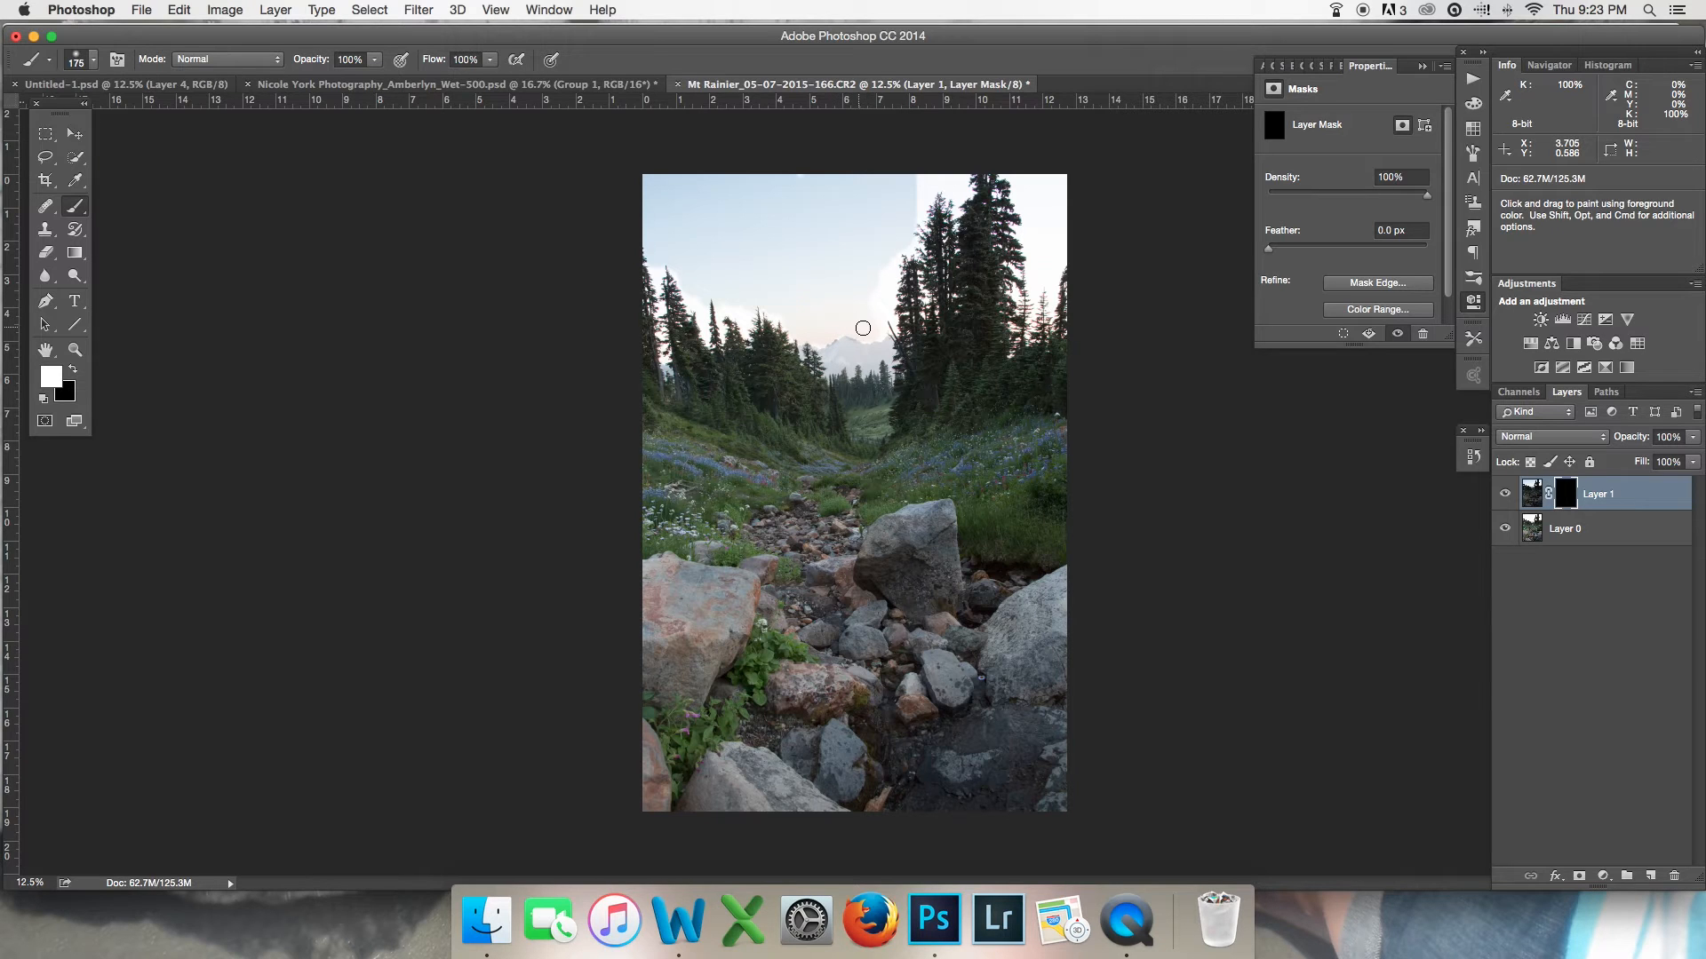
{"action": "mouse_move", "coordinate": [876, 322]}
{"action": "left_mouse_down"}
{"action": "mouse_move", "coordinate": [926, 189]}
{"action": "mouse_move", "coordinate": [954, 213]}
{"action": "mouse_move", "coordinate": [963, 170]}
{"action": "mouse_move", "coordinate": [1006, 194]}
{"action": "mouse_move", "coordinate": [1022, 231]}
{"action": "mouse_move", "coordinate": [1060, 232]}
{"action": "mouse_move", "coordinate": [1043, 289]}
{"action": "mouse_move", "coordinate": [1010, 257]}
{"action": "mouse_move", "coordinate": [1021, 306]}
{"action": "mouse_move", "coordinate": [1055, 248]}
{"action": "left_mouse_up"}
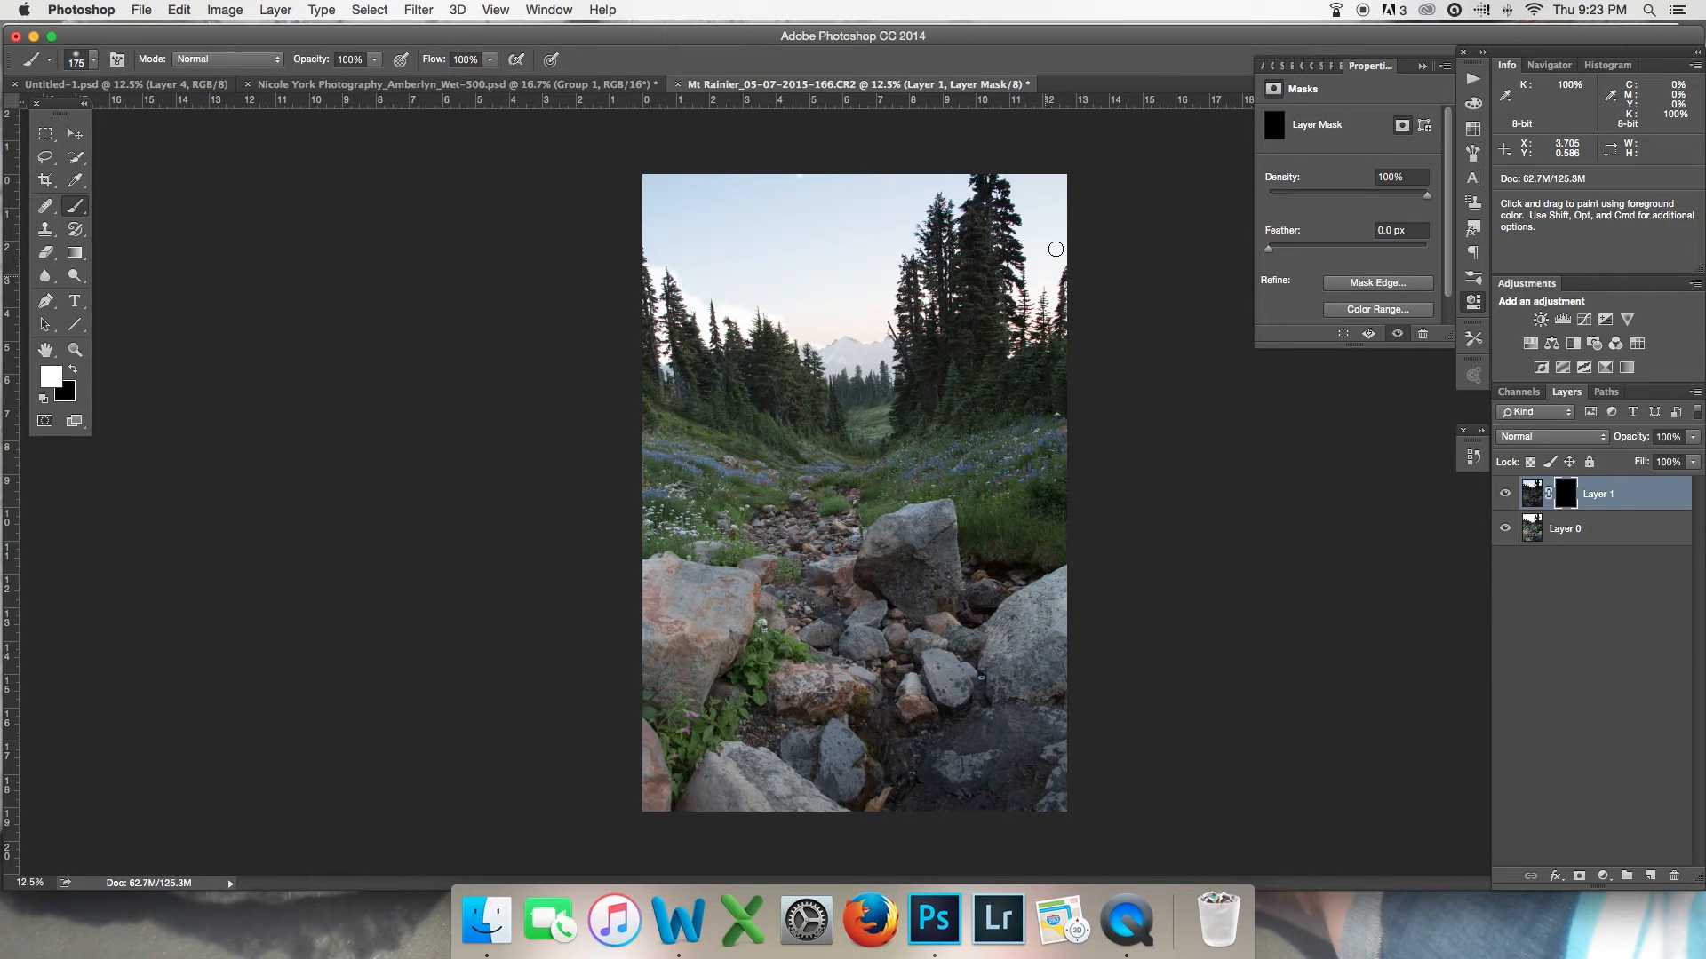
{"action": "mouse_move", "coordinate": [1041, 186]}
{"action": "left_mouse_down"}
{"action": "mouse_move", "coordinate": [902, 274]}
{"action": "mouse_move", "coordinate": [907, 259]}
{"action": "mouse_move", "coordinate": [888, 338]}
{"action": "mouse_move", "coordinate": [813, 329]}
{"action": "mouse_move", "coordinate": [795, 356]}
{"action": "mouse_move", "coordinate": [800, 257]}
{"action": "mouse_move", "coordinate": [891, 364]}
{"action": "mouse_move", "coordinate": [975, 317]}
{"action": "mouse_move", "coordinate": [943, 432]}
{"action": "left_mouse_up"}
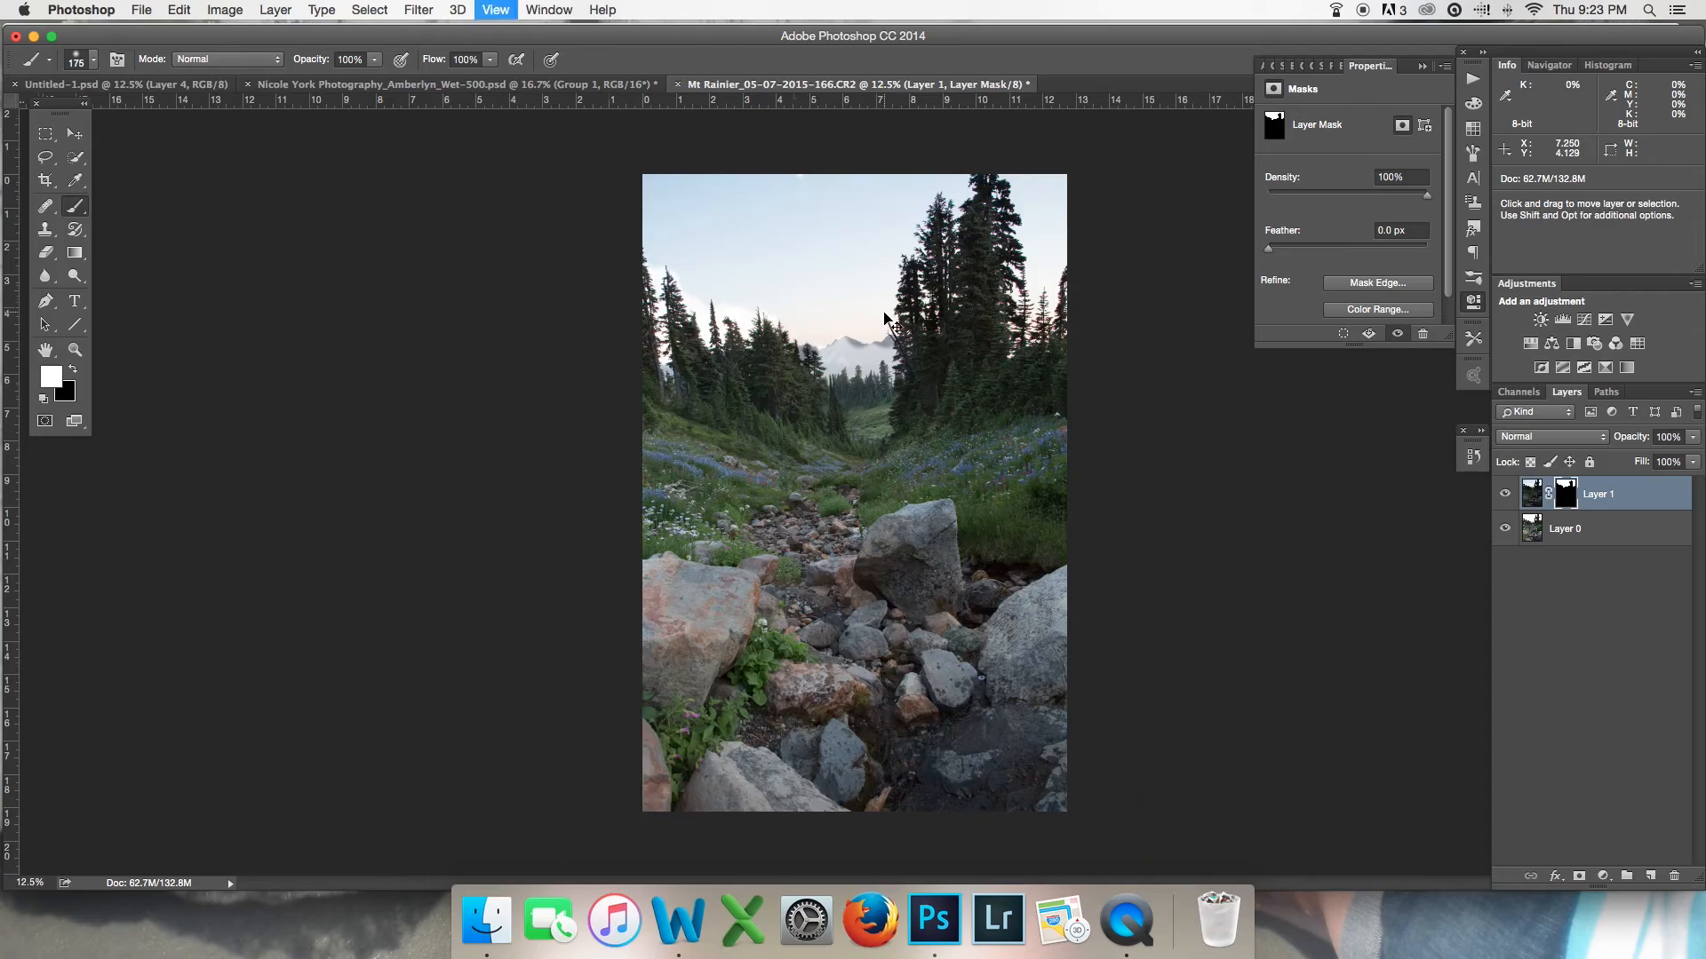
Step: Paint white with a smaller brush on Layer 1's mask to refine the bright sky gap between the left-hand treetops
{"action": "key", "text": "super+equal"}
{"action": "key", "text": "super+equal"}
{"action": "key", "text": "super+equal"}
{"action": "key", "text": "super+equal"}
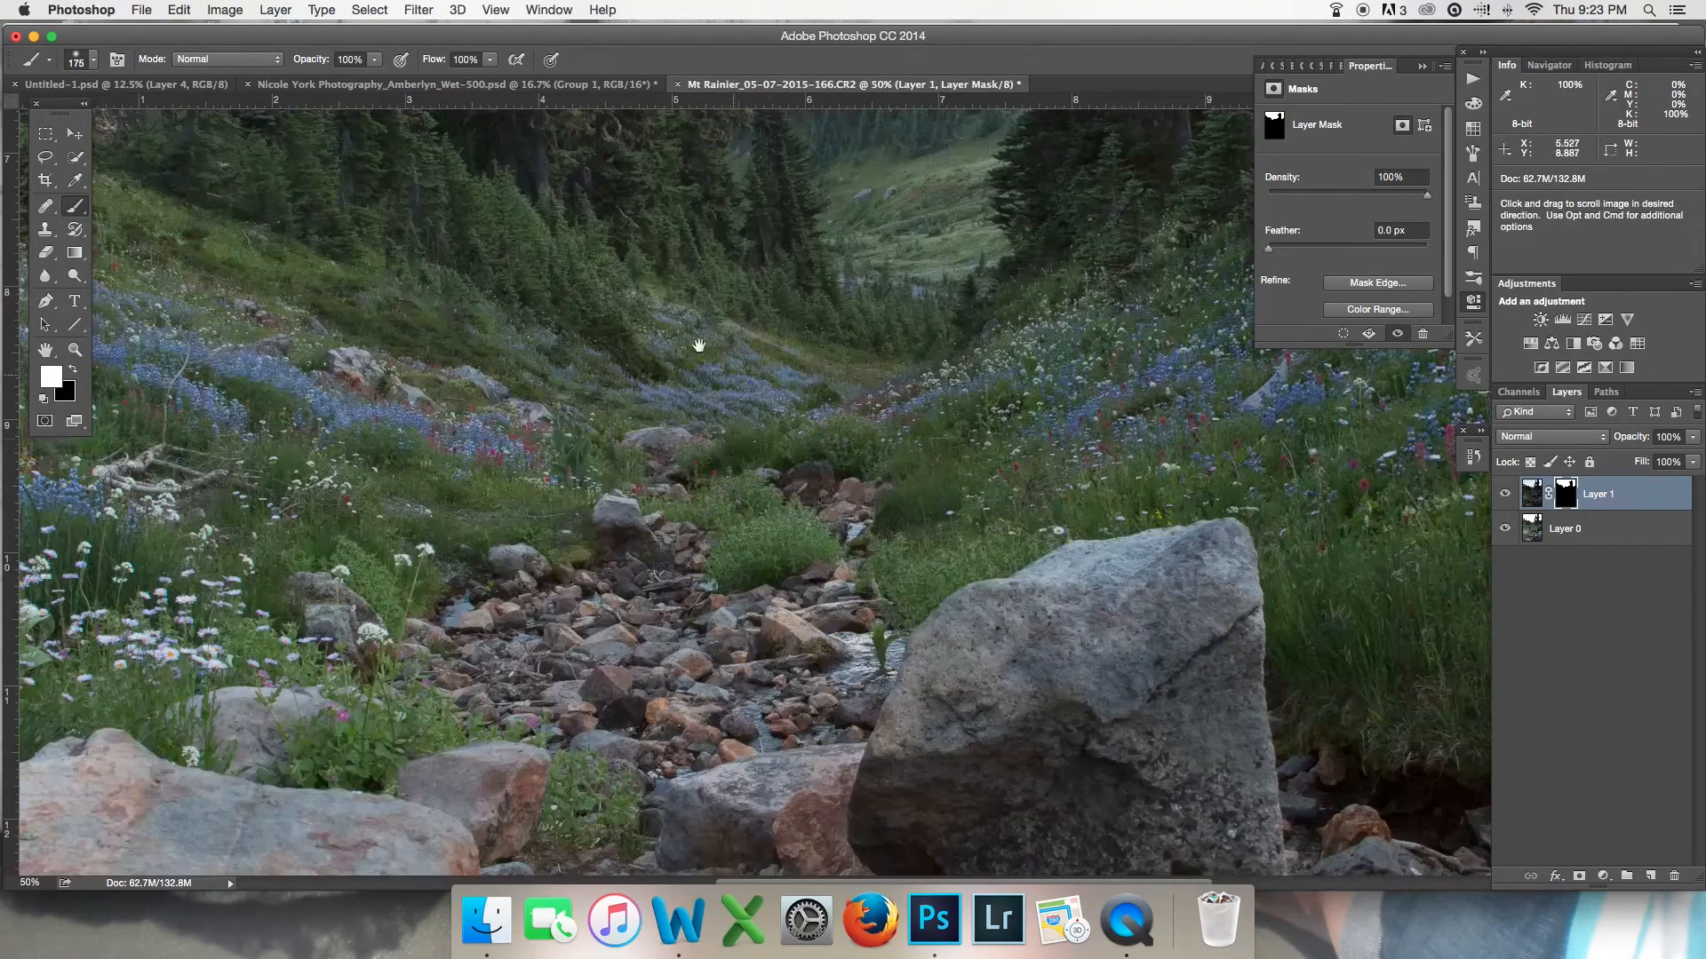
{"action": "scroll", "coordinate": [697, 351], "scroll_direction": "up", "scroll_amount": 15}
{"action": "scroll", "coordinate": [697, 351], "scroll_direction": "left", "scroll_amount": 4}
{"action": "key", "text": "bracketleft"}
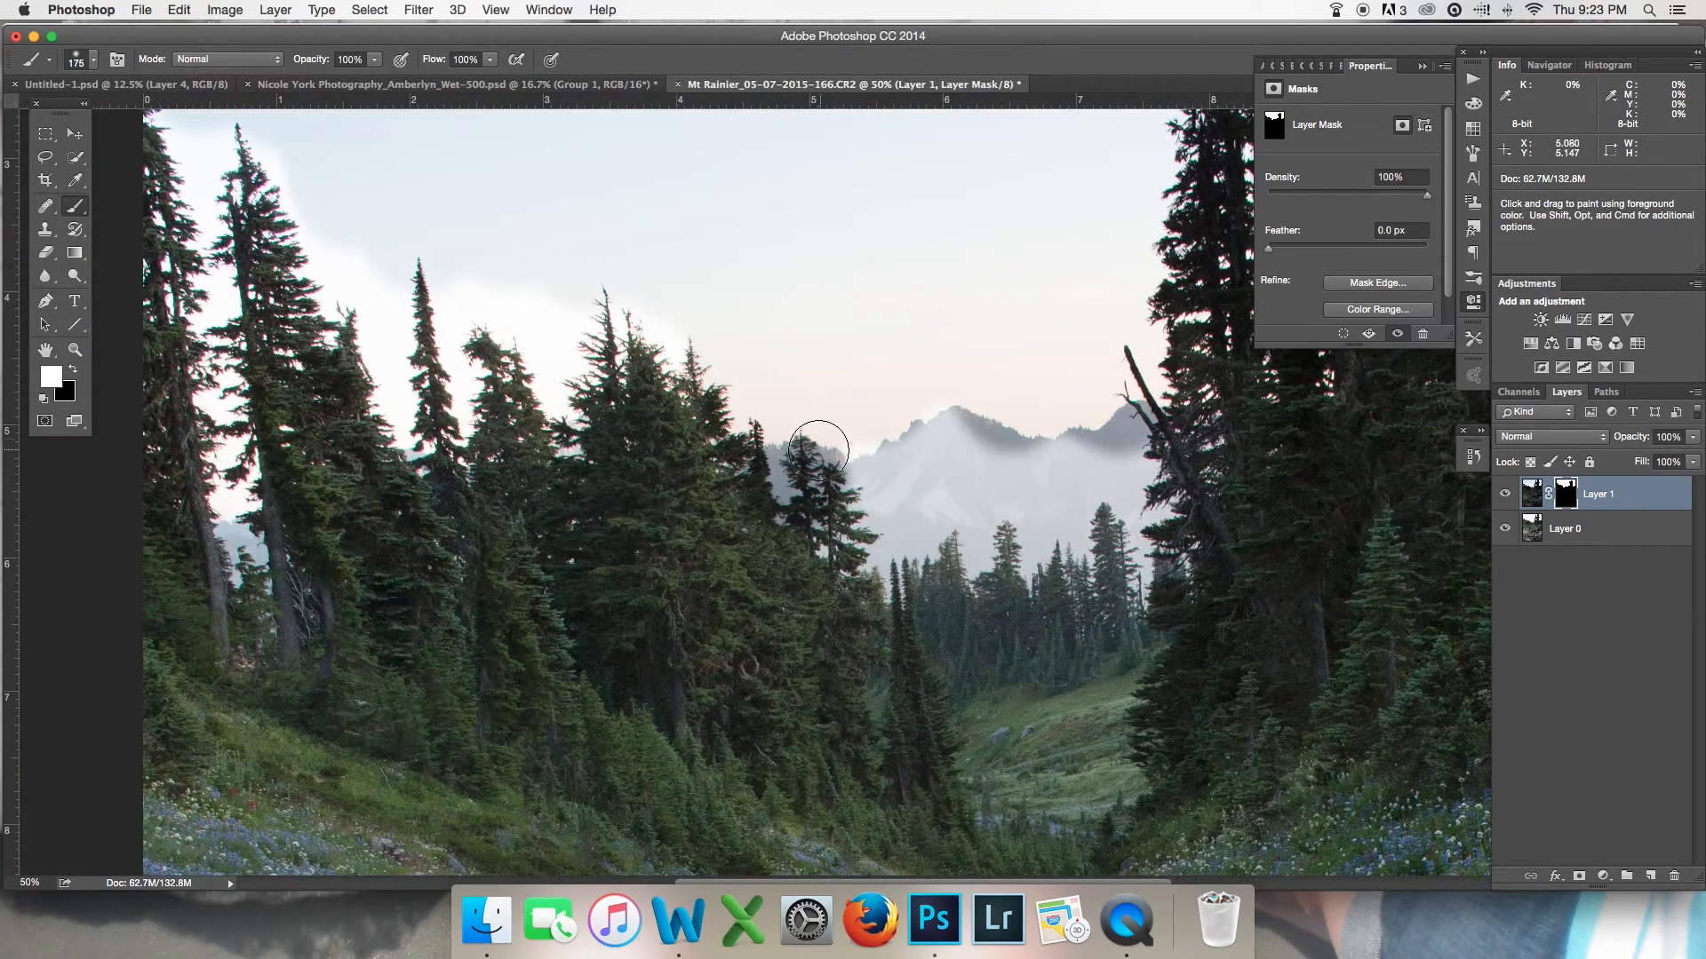
{"action": "key", "text": "bracketleft"}
{"action": "key", "text": "bracketleft"}
{"action": "key", "text": "bracketleft"}
{"action": "key", "text": "bracketleft"}
{"action": "mouse_move", "coordinate": [575, 307]}
{"action": "left_mouse_down"}
{"action": "mouse_move", "coordinate": [585, 341]}
{"action": "mouse_move", "coordinate": [568, 323]}
{"action": "mouse_move", "coordinate": [570, 360]}
{"action": "mouse_move", "coordinate": [558, 352]}
{"action": "mouse_move", "coordinate": [580, 372]}
{"action": "mouse_move", "coordinate": [541, 379]}
{"action": "left_mouse_up"}
Step: Reduce the brush size to 15 for fine mask work between the trees
{"action": "key", "text": "bracketleft"}
{"action": "key", "text": "bracketleft"}
{"action": "key", "text": "bracketleft"}
{"action": "key", "text": "bracketleft"}
{"action": "key", "text": "bracketleft"}
{"action": "key", "text": "bracketleft"}
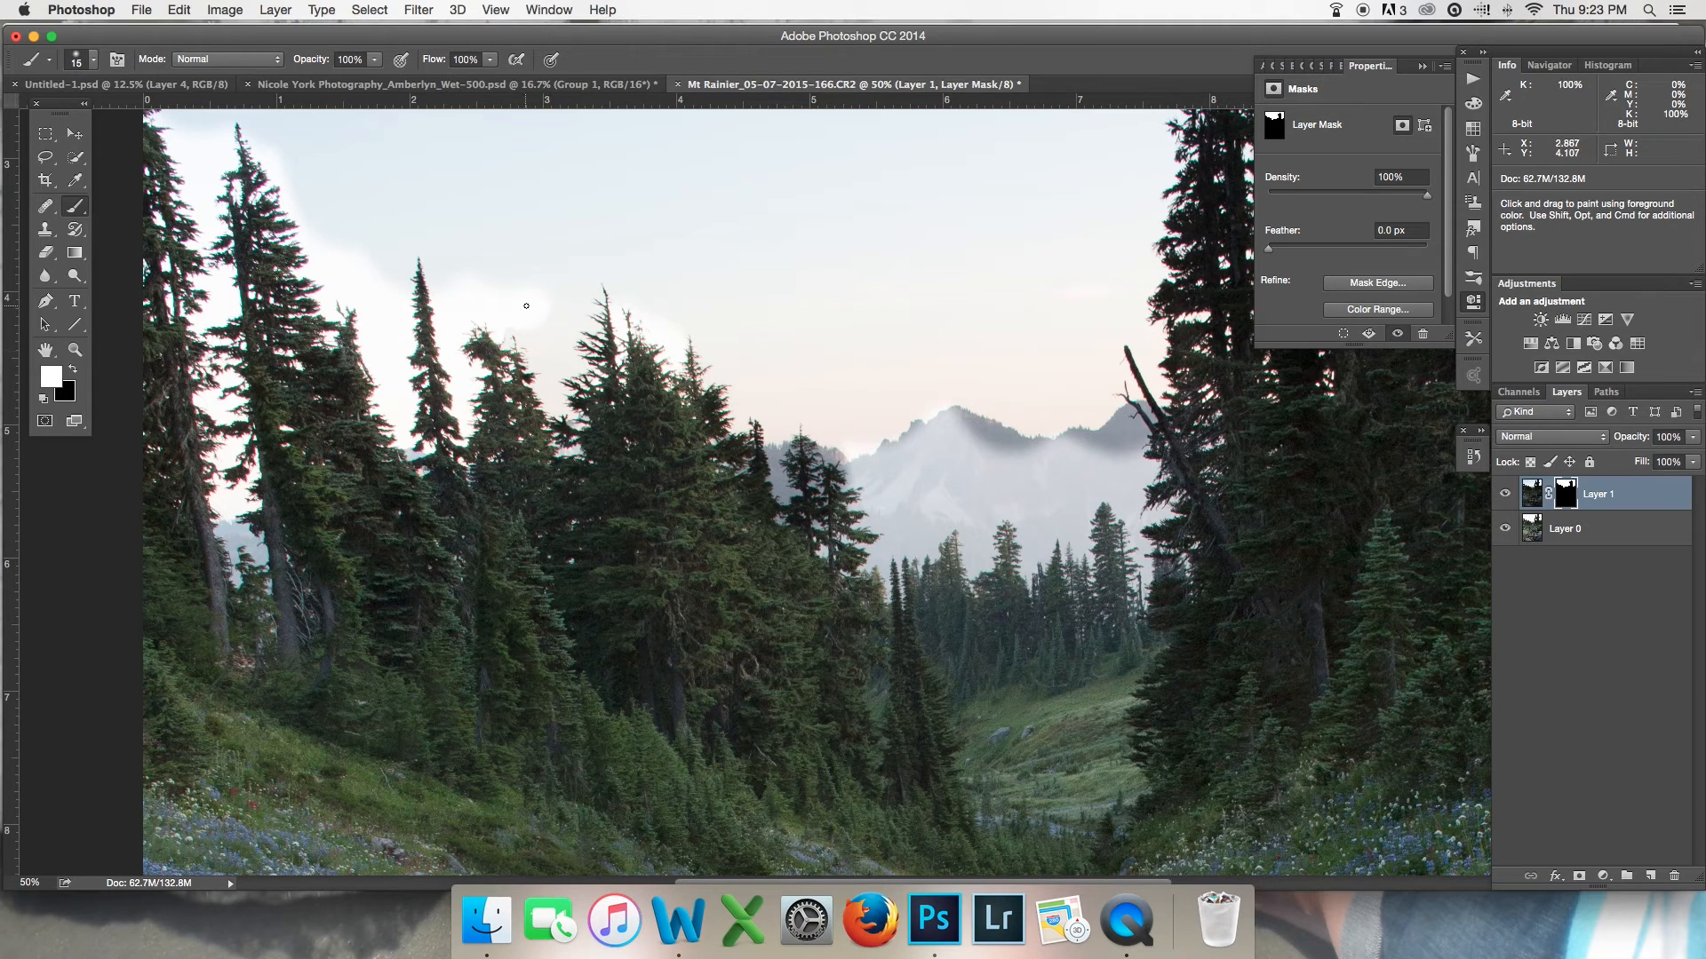
{"action": "key", "text": "super+bracketleft"}
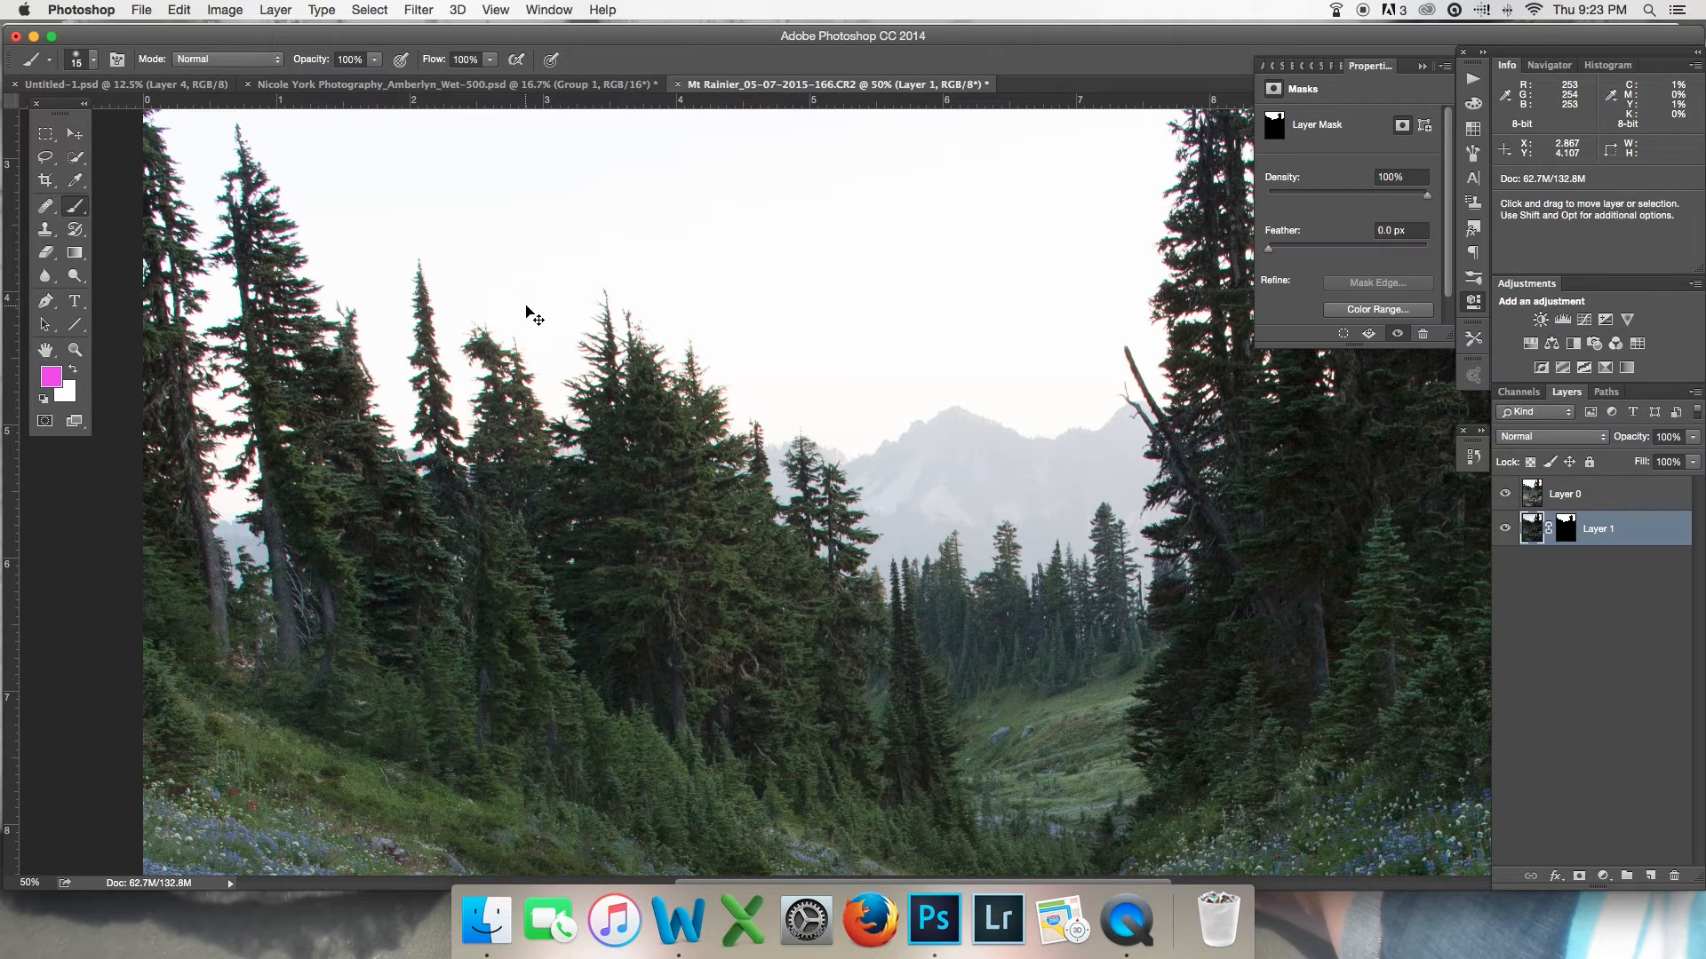
{"action": "left_click", "coordinate": [1473, 457]}
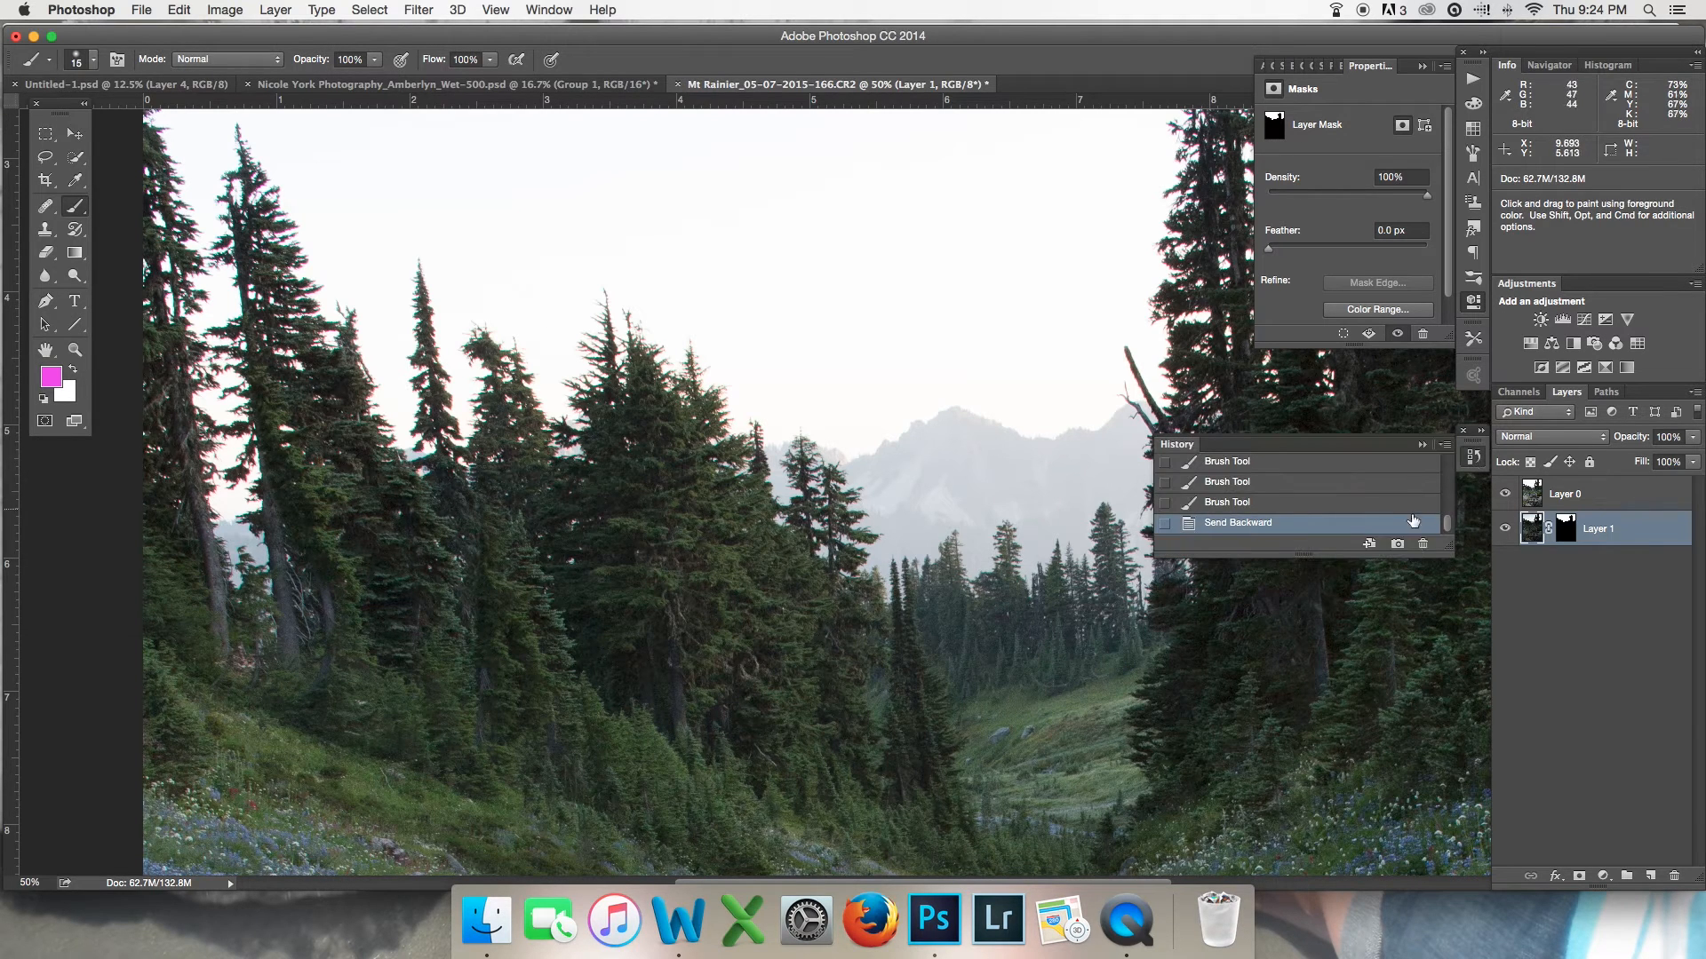
{"action": "left_click", "coordinate": [1422, 546]}
{"action": "key", "text": "Return"}
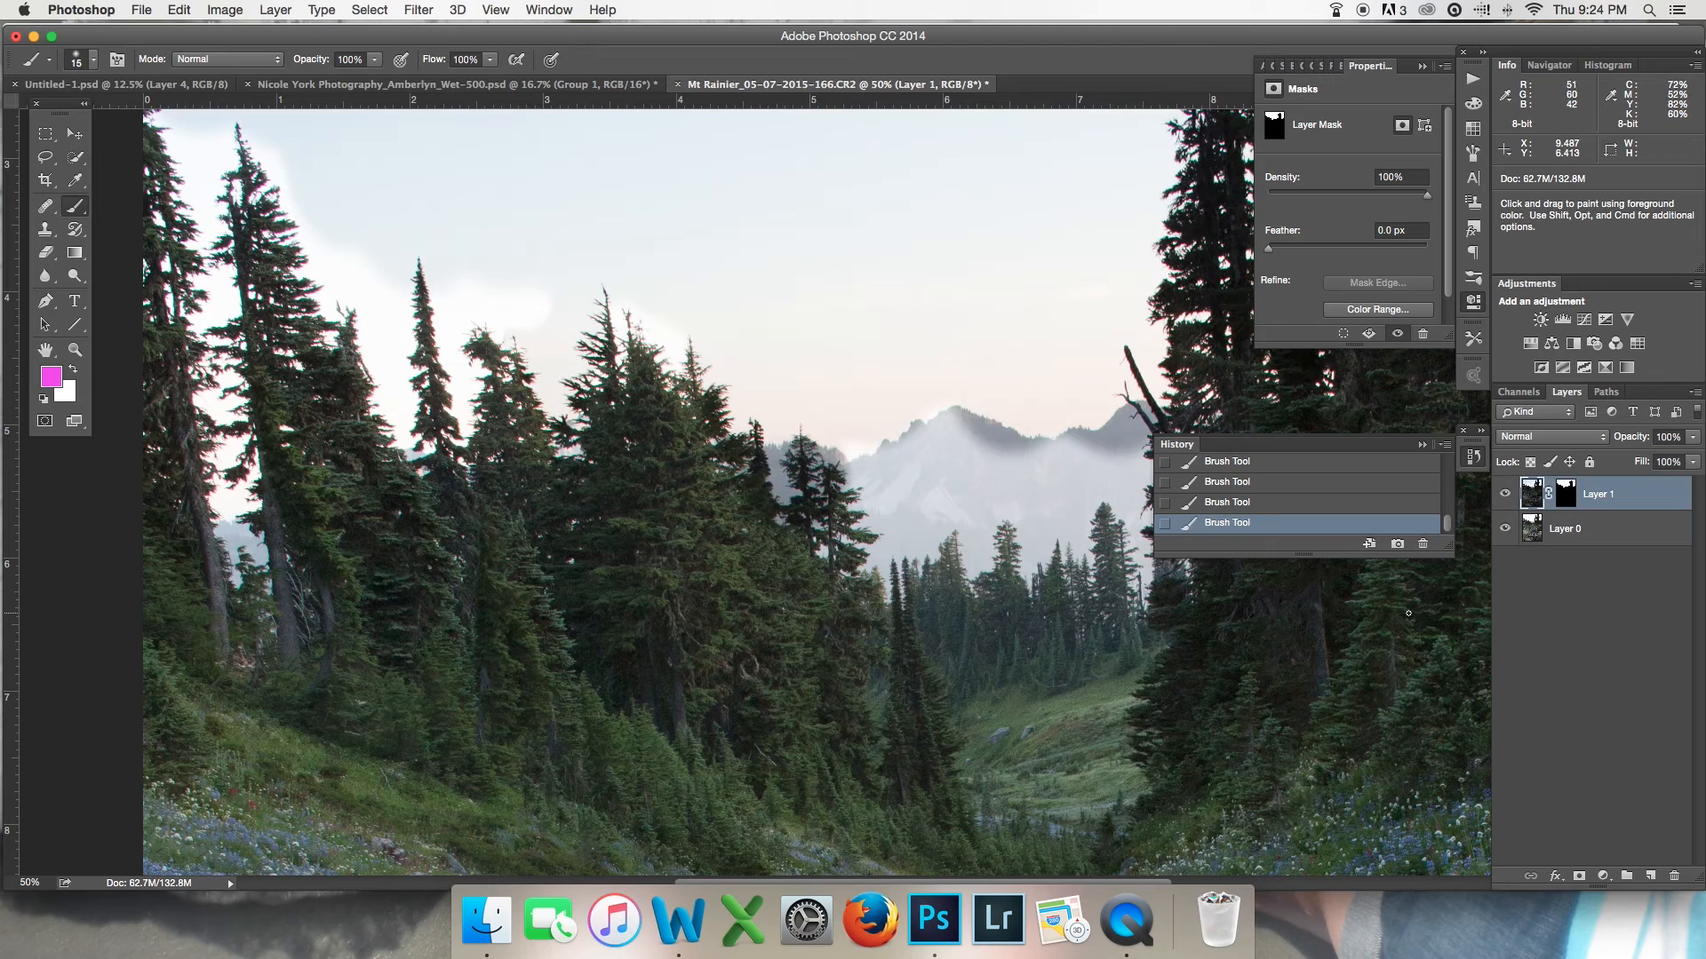
{"action": "key", "text": "super+minus"}
{"action": "key", "text": "super+minus"}
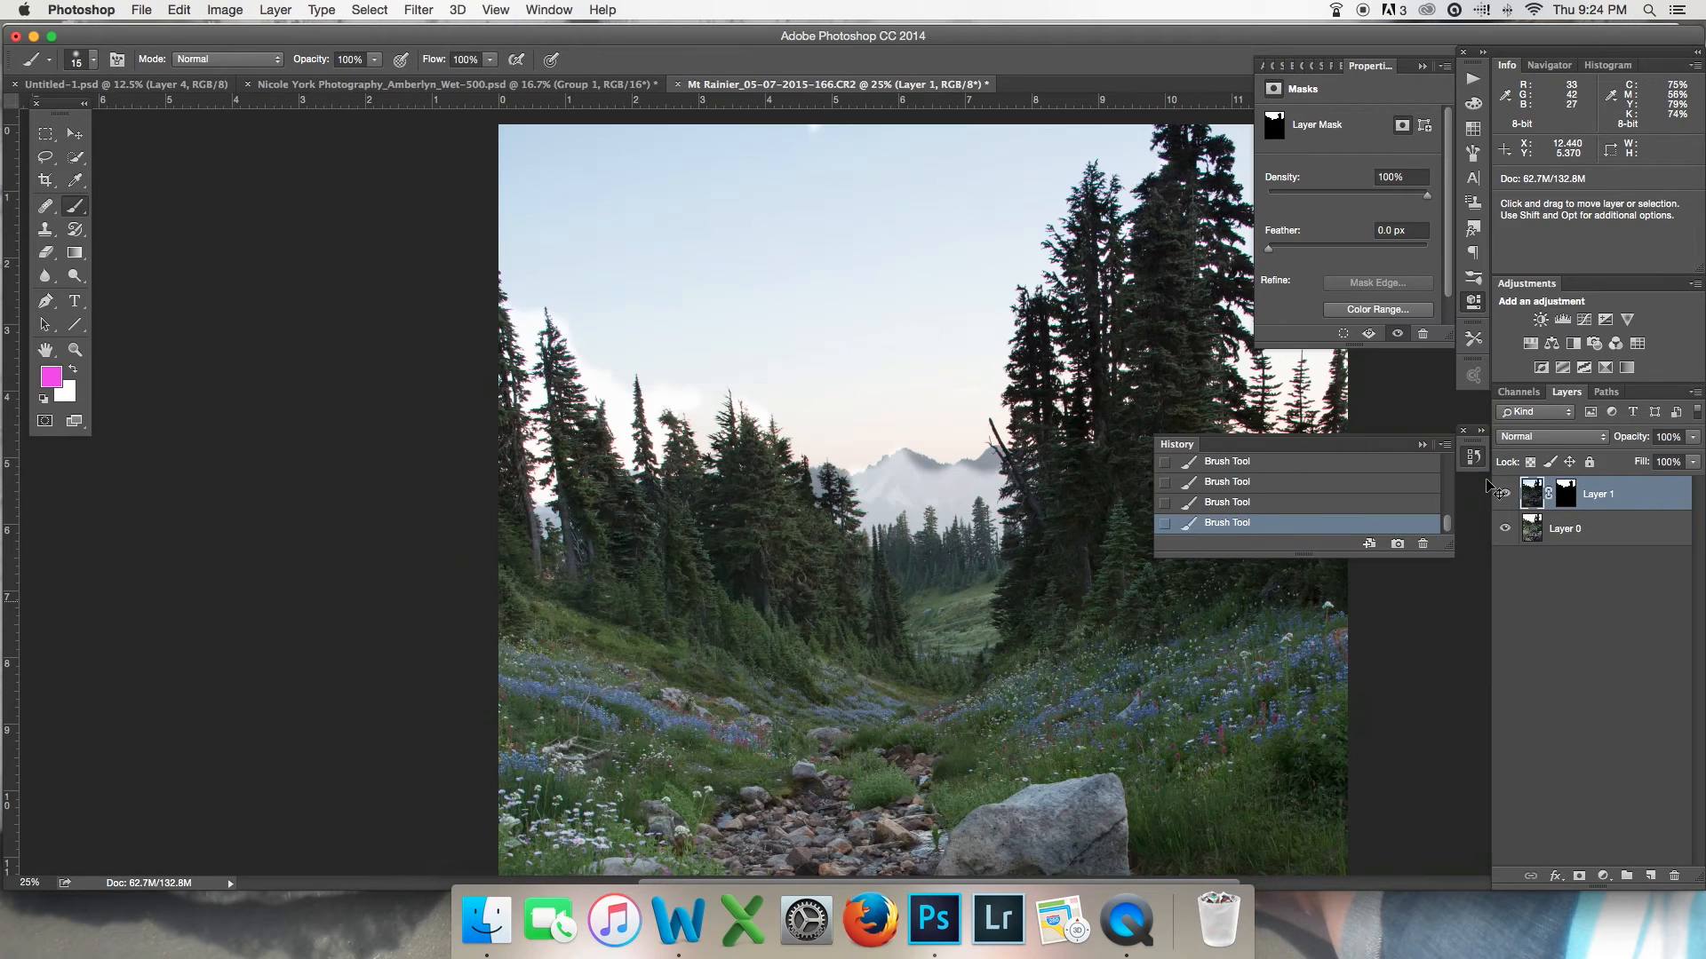
{"action": "left_click", "coordinate": [1430, 497]}
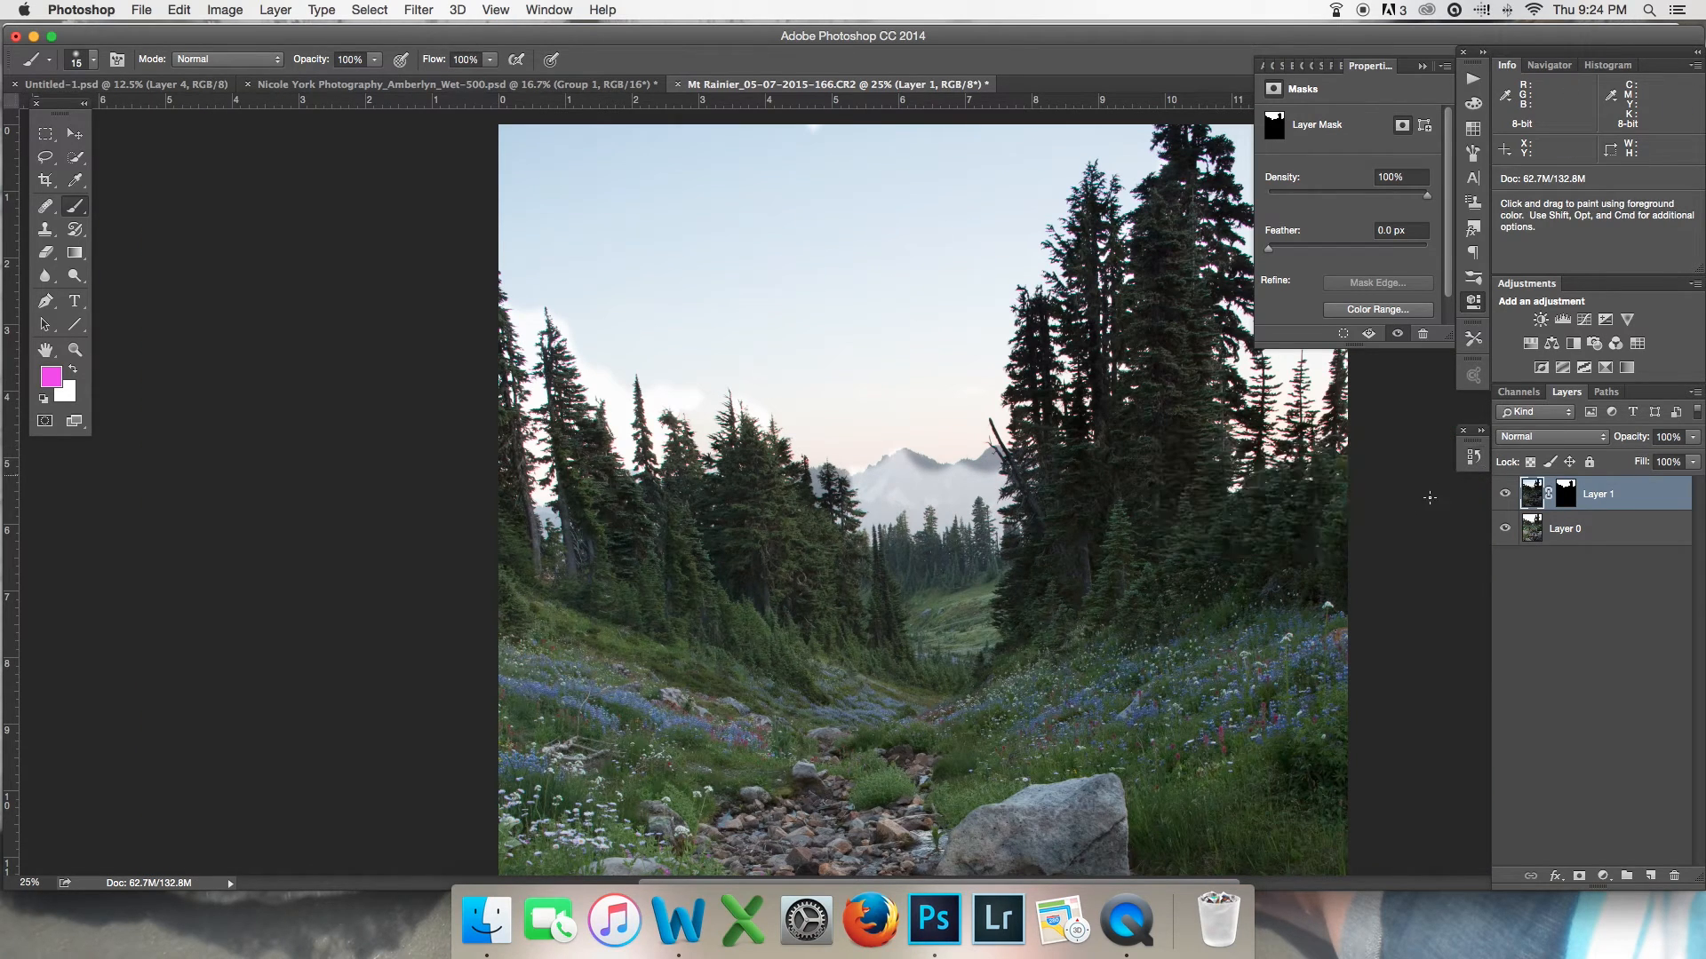
Step: Delete the layer mask from Layer 1 without applying it
{"action": "left_click", "coordinate": [1564, 496]}
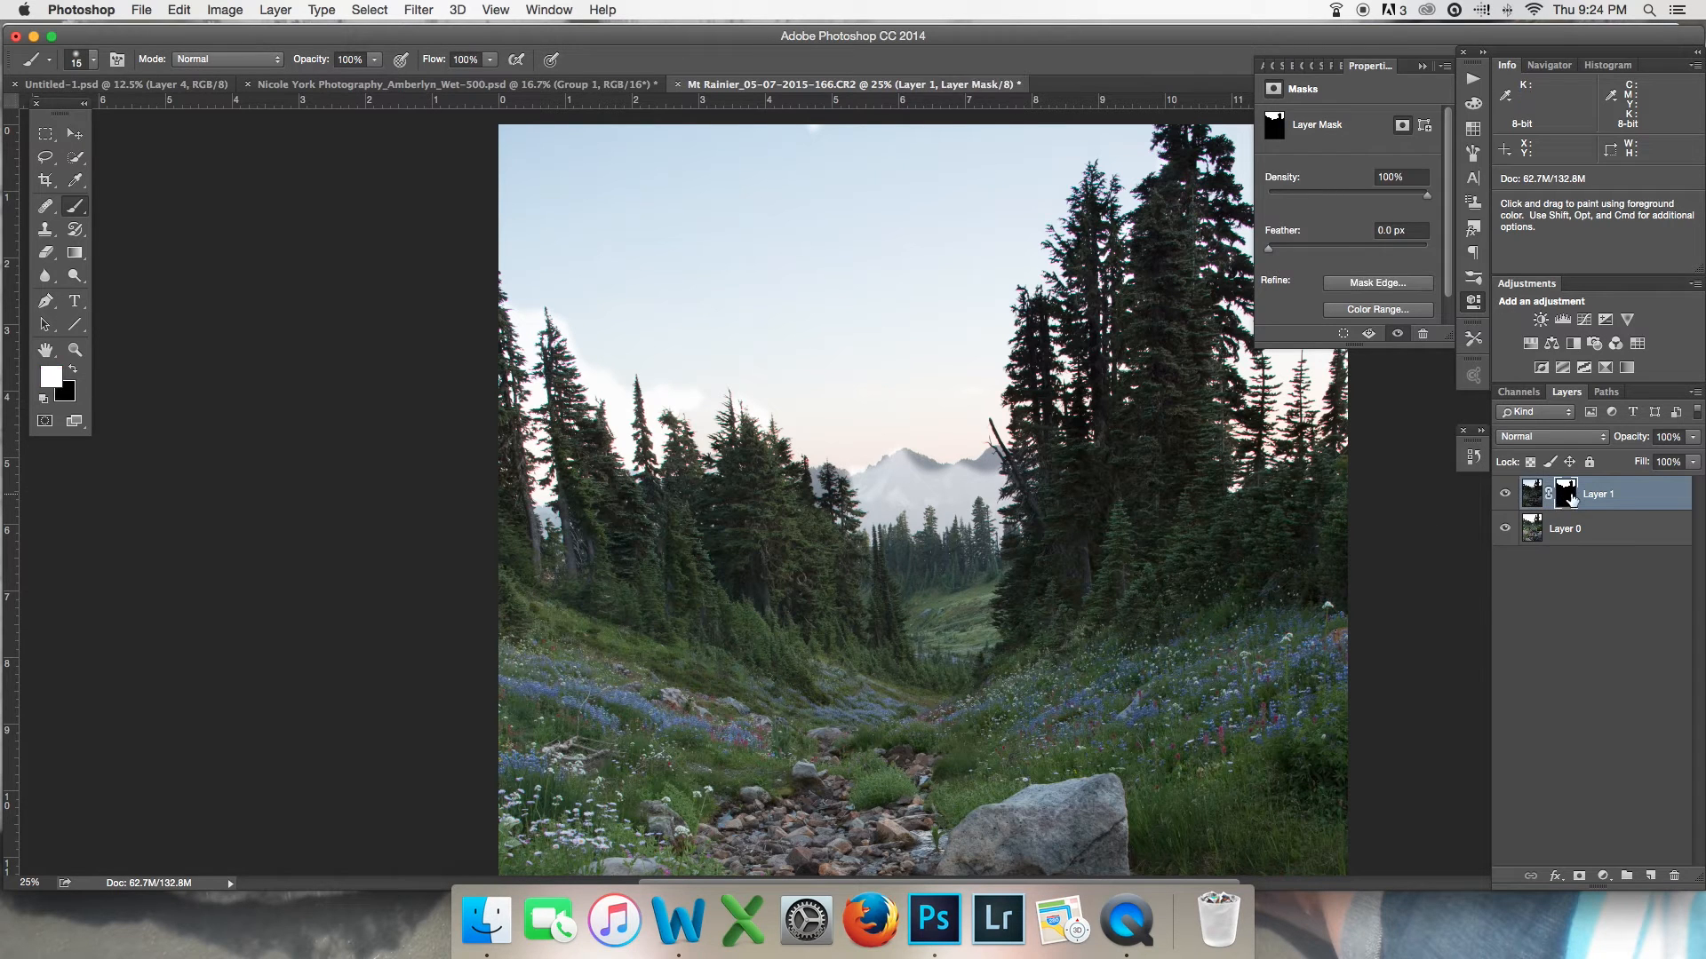
{"action": "right_click", "coordinate": [1565, 498]}
{"action": "left_click", "coordinate": [1537, 542]}
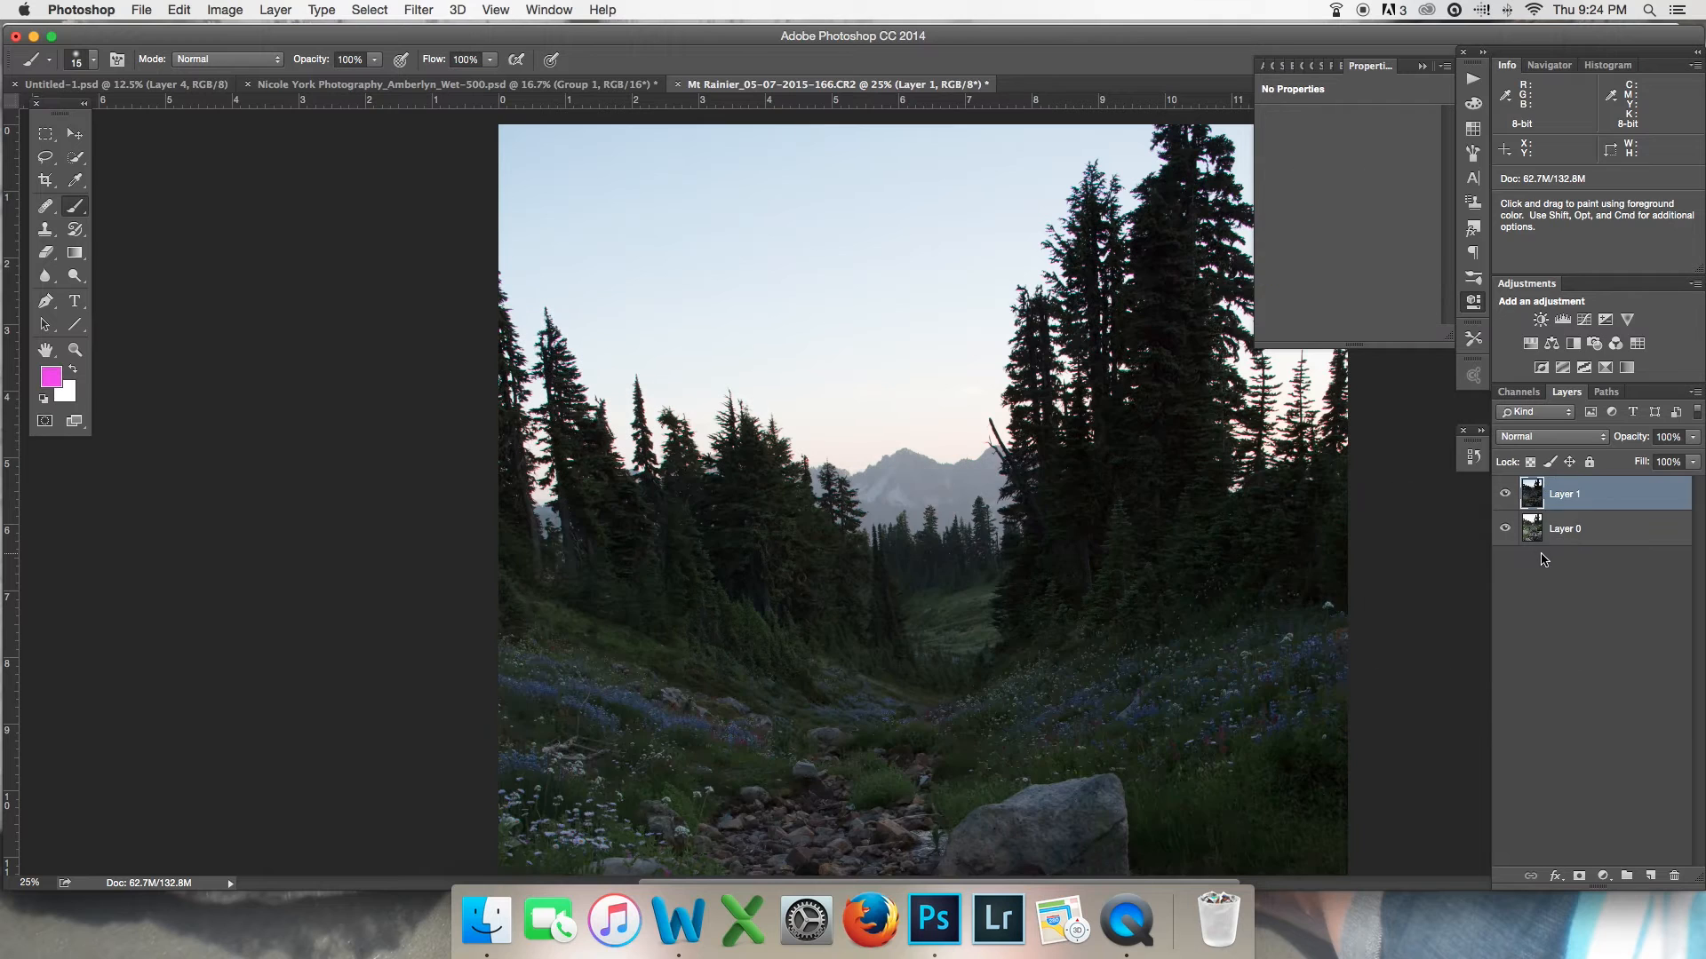
Step: Add a layer mask to Layer 1 and use Apply Image to fill it from Layer 0's RGB channel, Multiply blending, 100% opacity
{"action": "left_click", "coordinate": [1579, 876]}
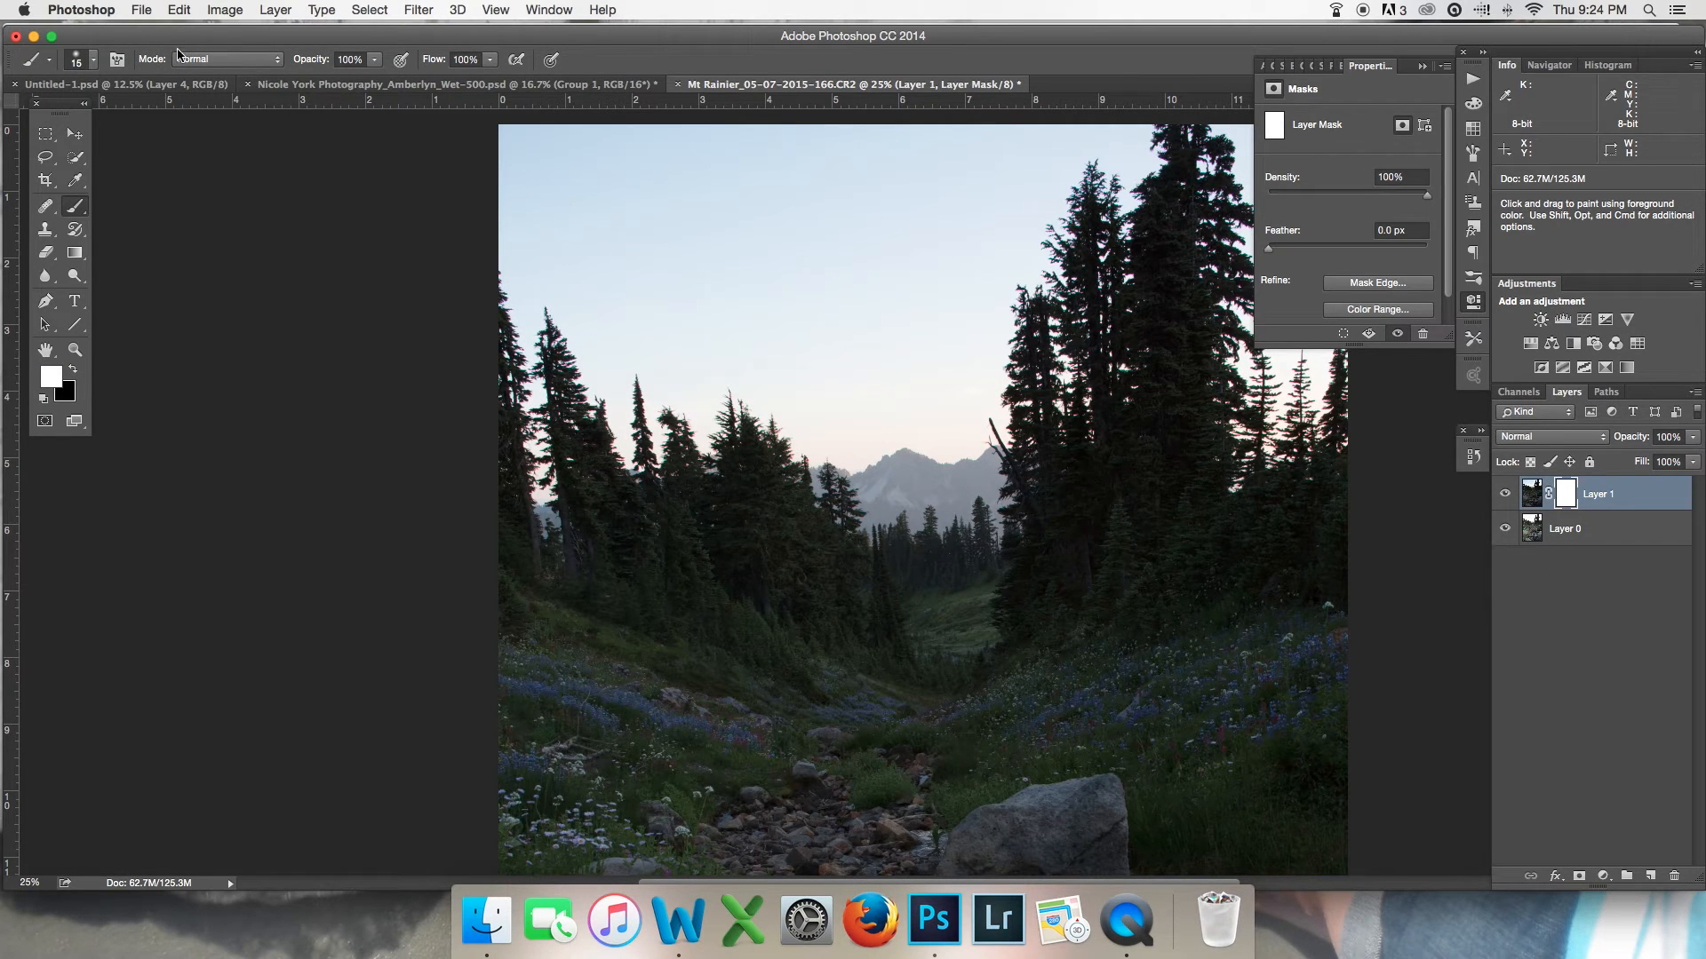
{"action": "left_click", "coordinate": [213, 11]}
{"action": "left_click", "coordinate": [262, 274]}
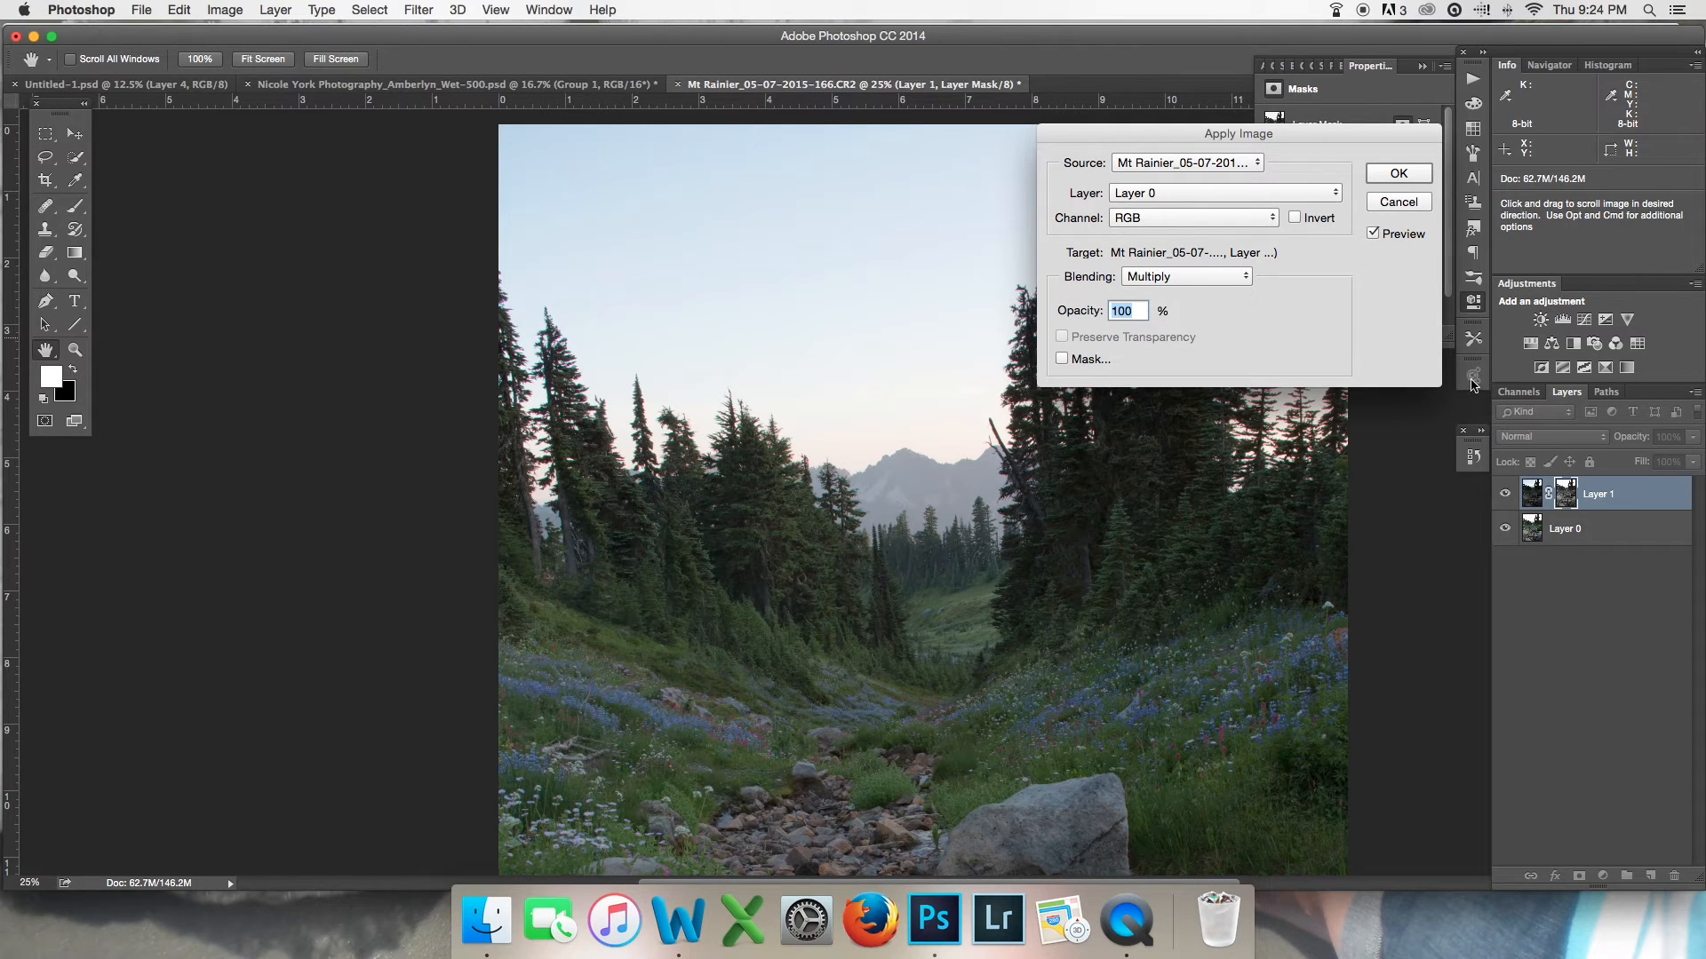
{"action": "left_click", "coordinate": [1400, 176]}
{"action": "key", "text": "b"}
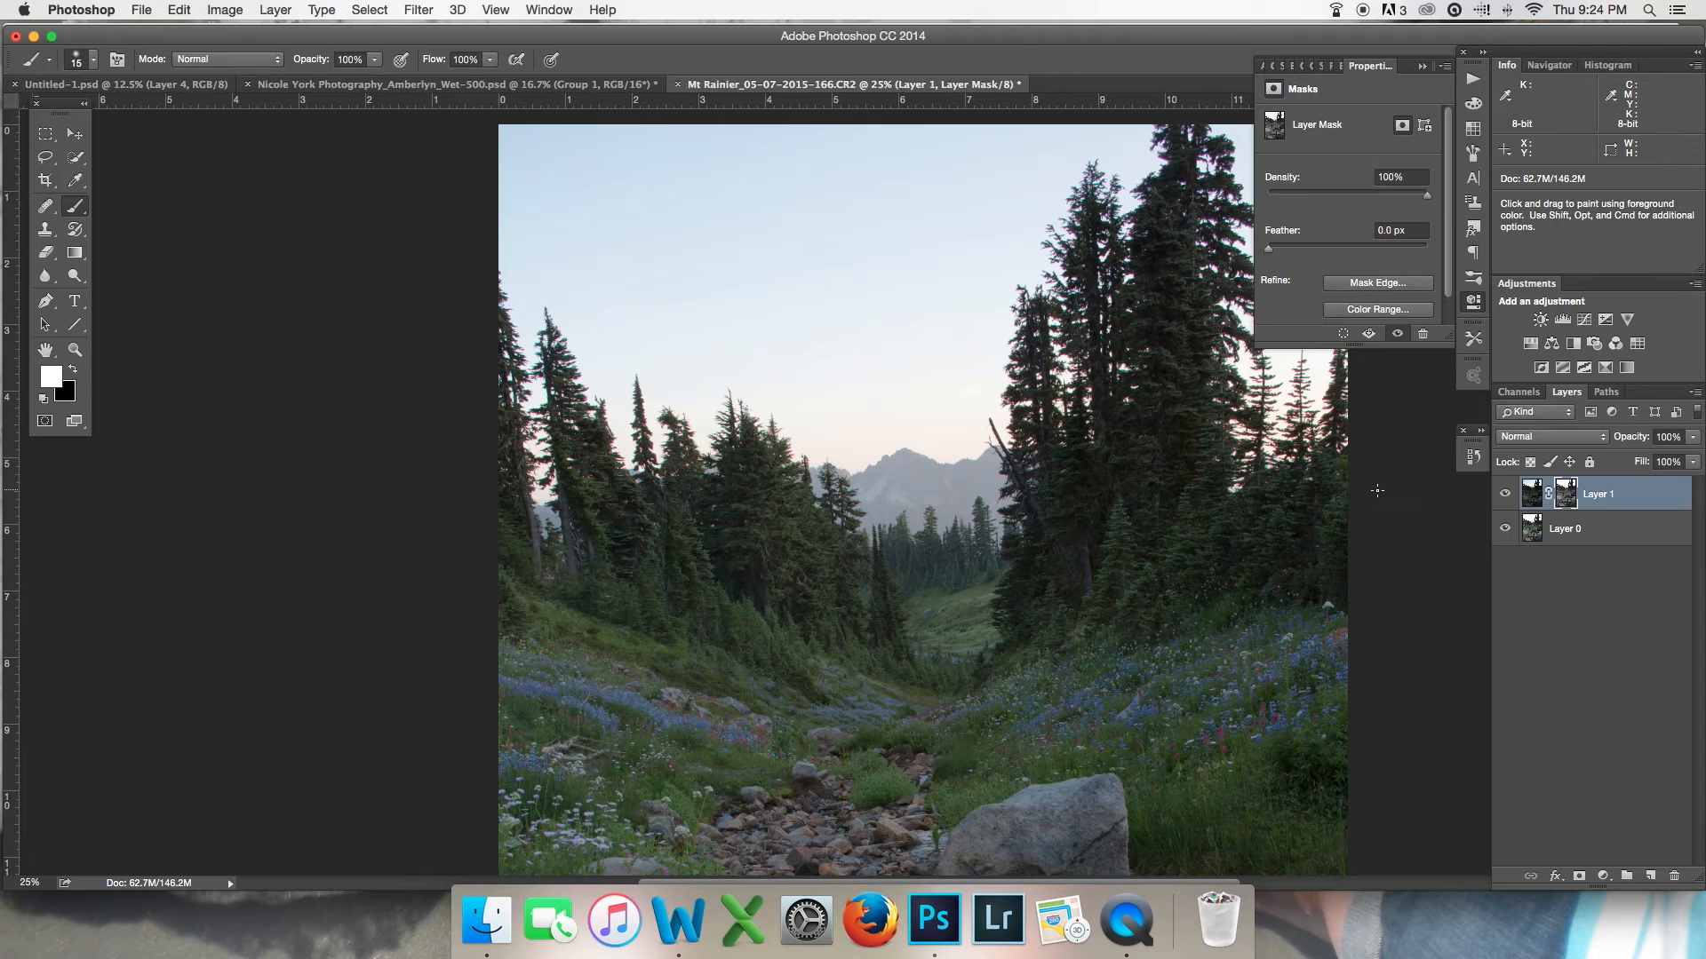
Step: Examine Layer 1's mask on its own and compare the image with Layer 1 hidden and shown
{"action": "left_click", "coordinate": [1567, 495], "text": "alt"}
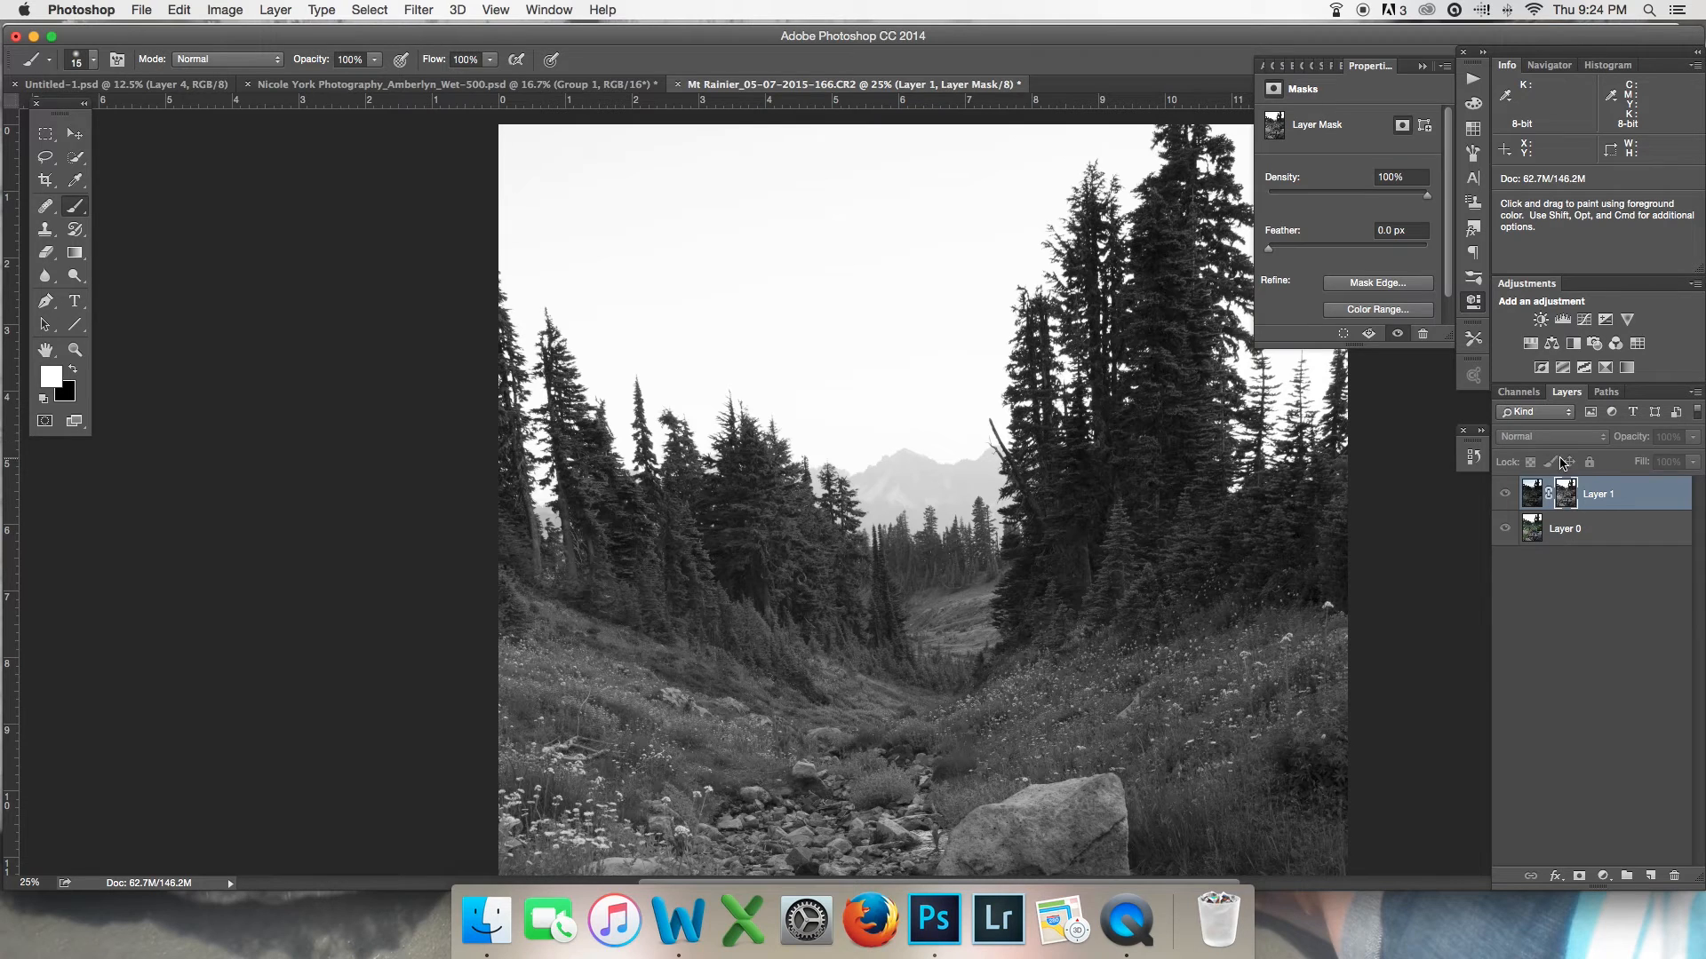
{"action": "left_click", "coordinate": [1566, 498], "text": "alt"}
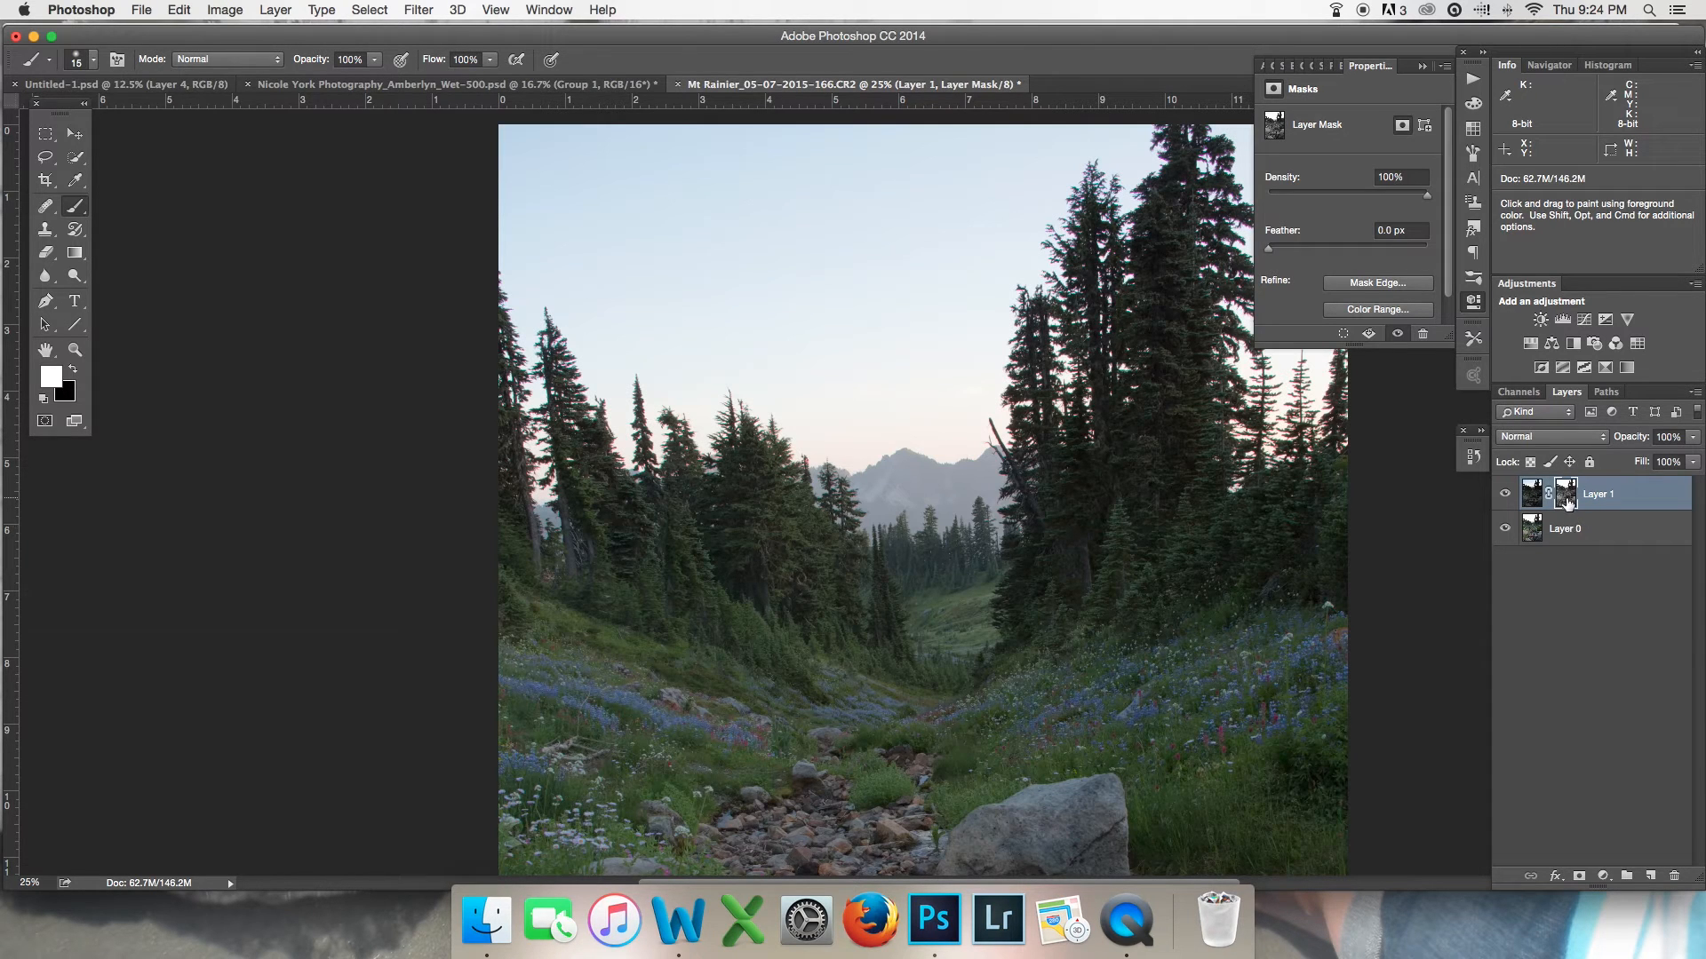
{"action": "left_click", "coordinate": [1563, 497], "text": "alt"}
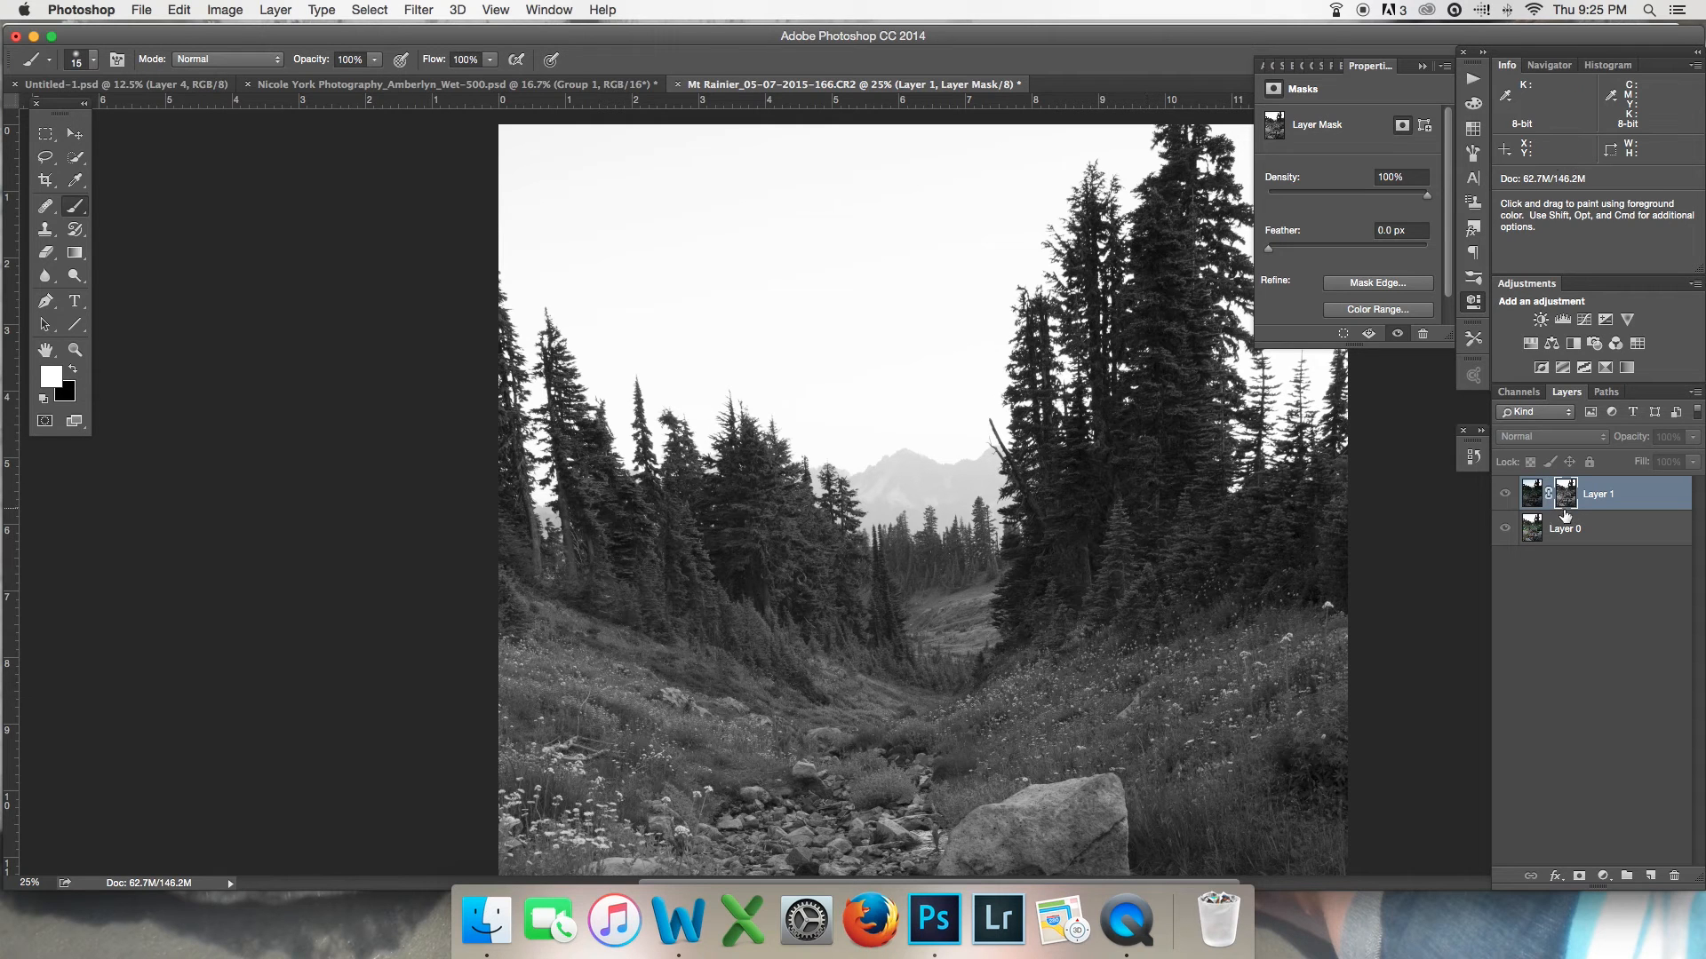
{"action": "left_click", "coordinate": [1505, 496]}
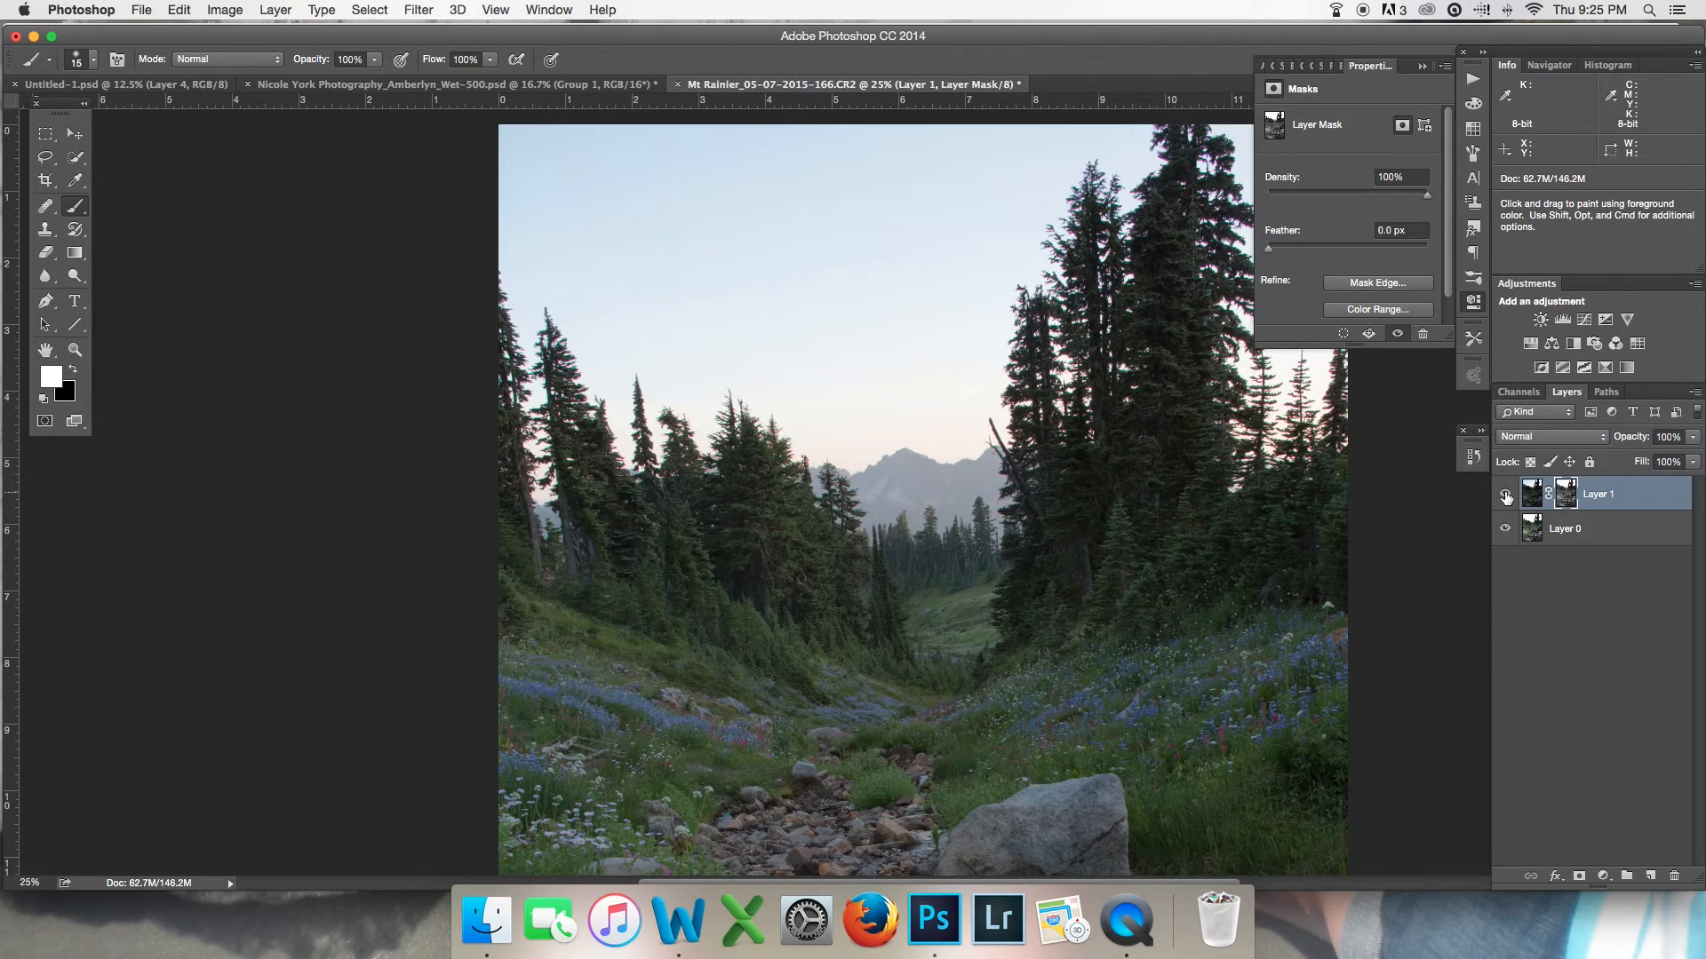
{"action": "left_click", "coordinate": [1505, 496]}
{"action": "left_click", "coordinate": [1505, 496]}
{"action": "left_click", "coordinate": [1504, 498]}
{"action": "left_click", "coordinate": [1505, 497]}
{"action": "left_click", "coordinate": [1505, 499]}
{"action": "left_click", "coordinate": [1504, 499]}
{"action": "left_click", "coordinate": [1505, 498]}
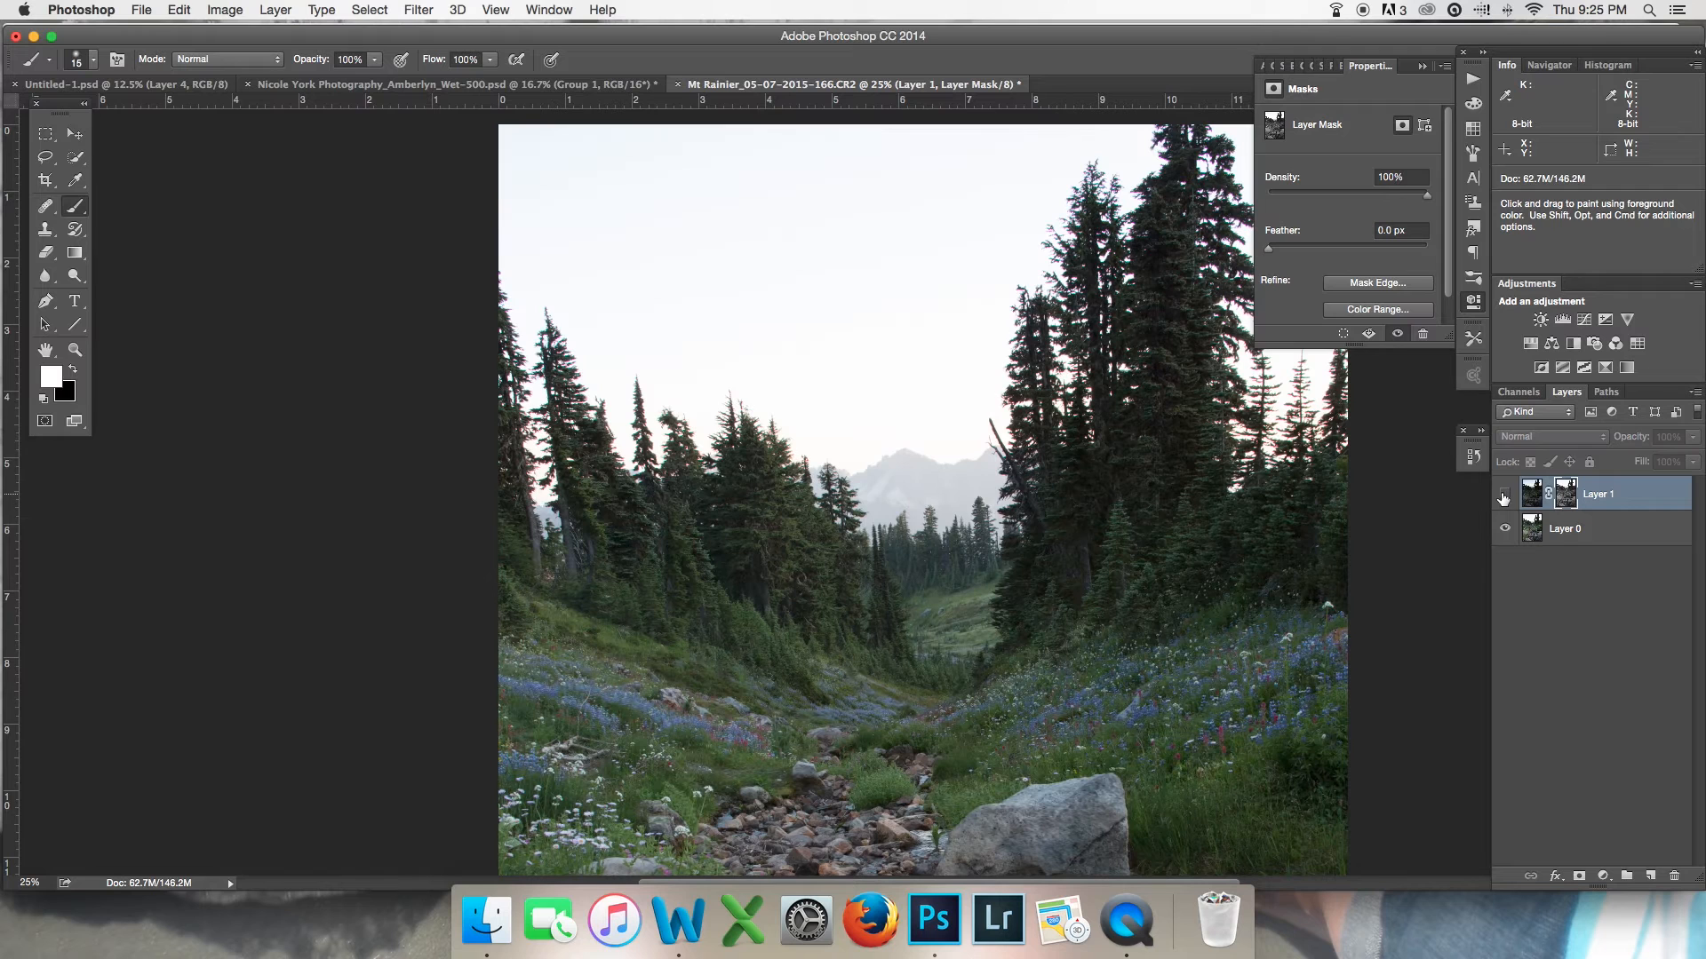
{"action": "left_click", "coordinate": [1504, 498]}
{"action": "left_click", "coordinate": [1505, 498]}
{"action": "left_click", "coordinate": [1505, 498]}
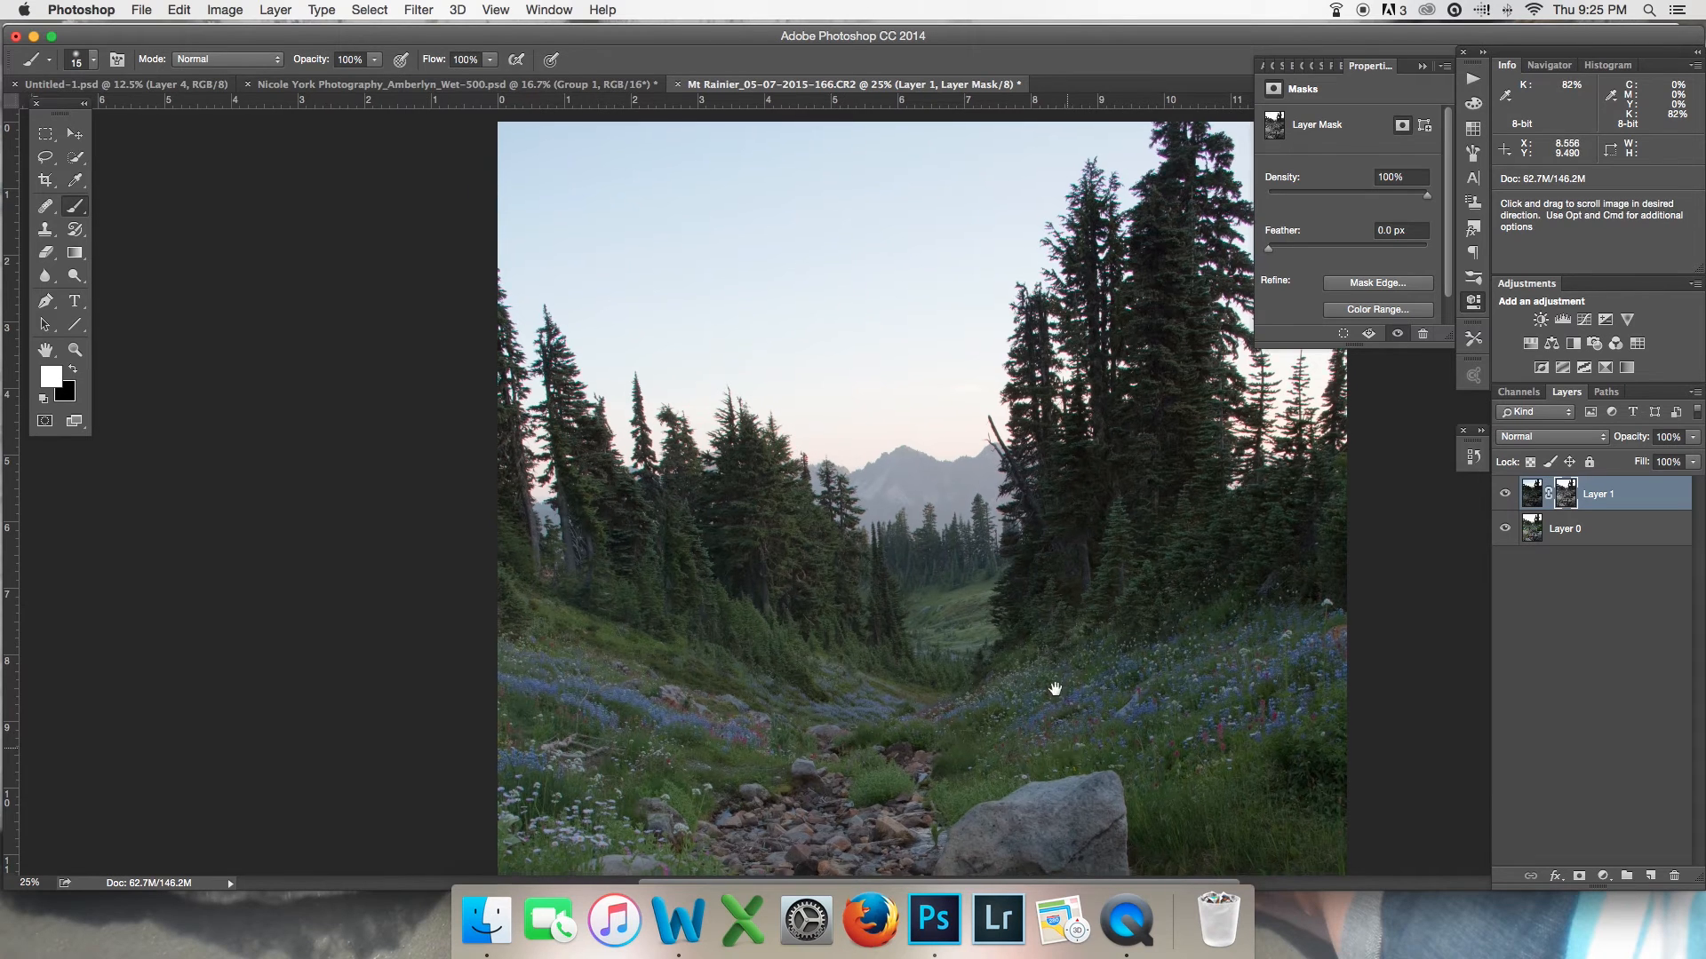
Step: Check how Layer 1 affects the rocky foreground and the entire image at 16.67% zoom
{"action": "scroll", "coordinate": [1058, 711], "scroll_direction": "down", "scroll_amount": 6}
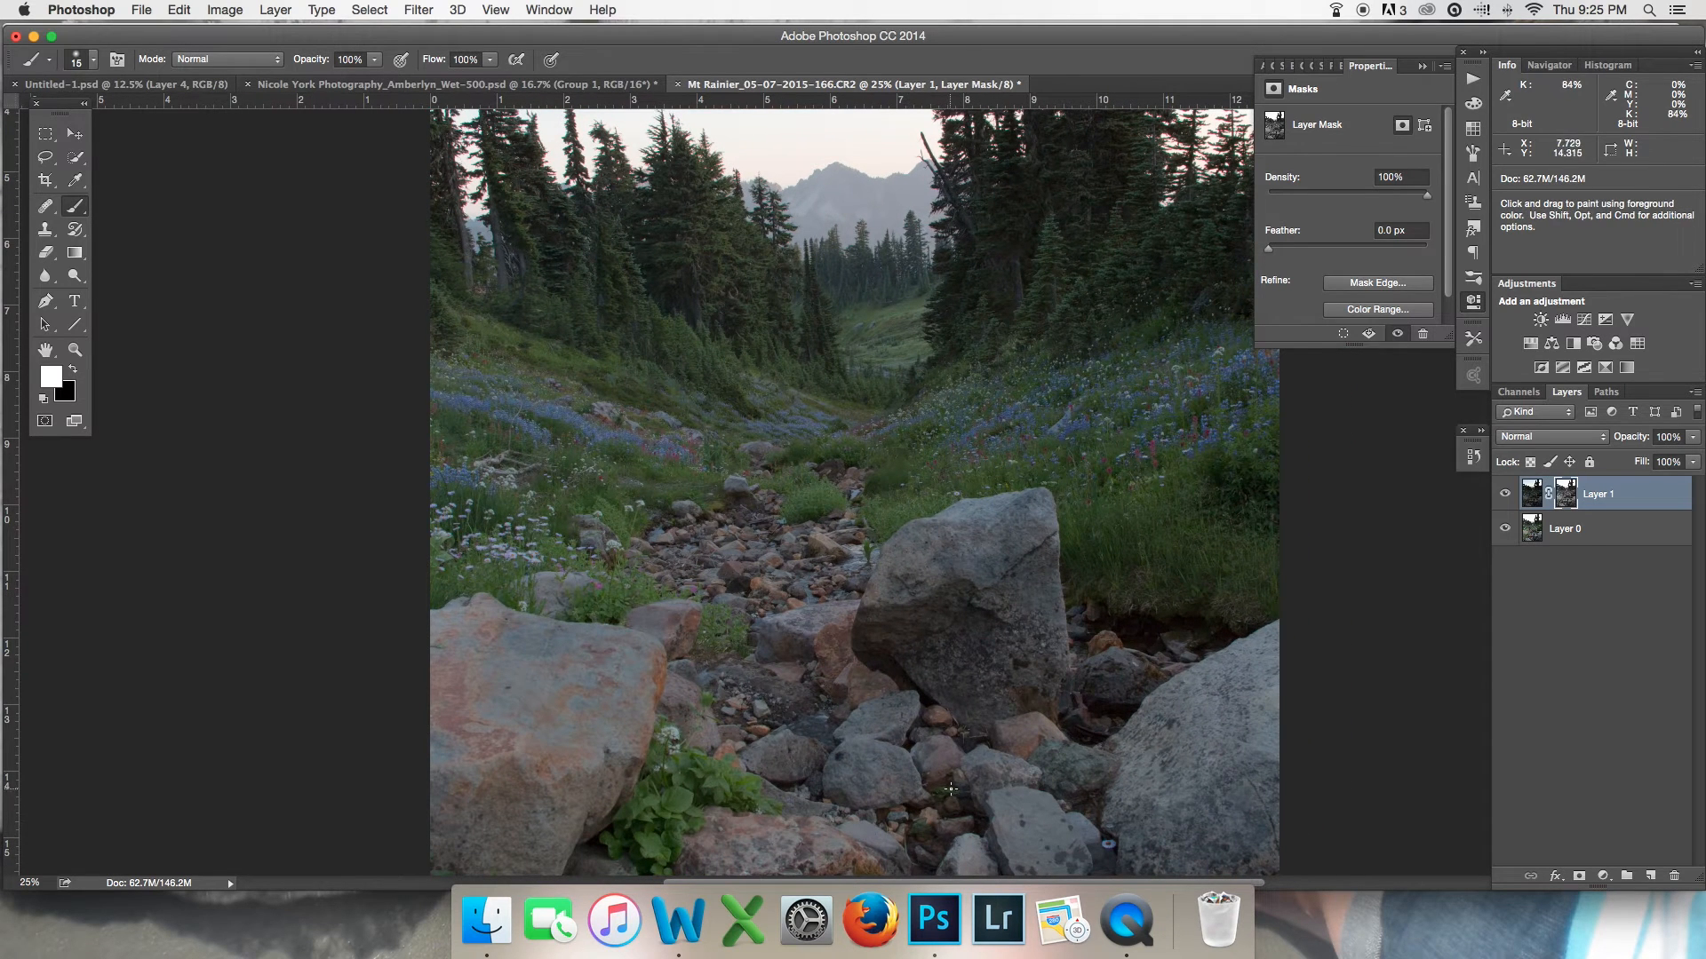
{"action": "key", "text": "super+bracketleft"}
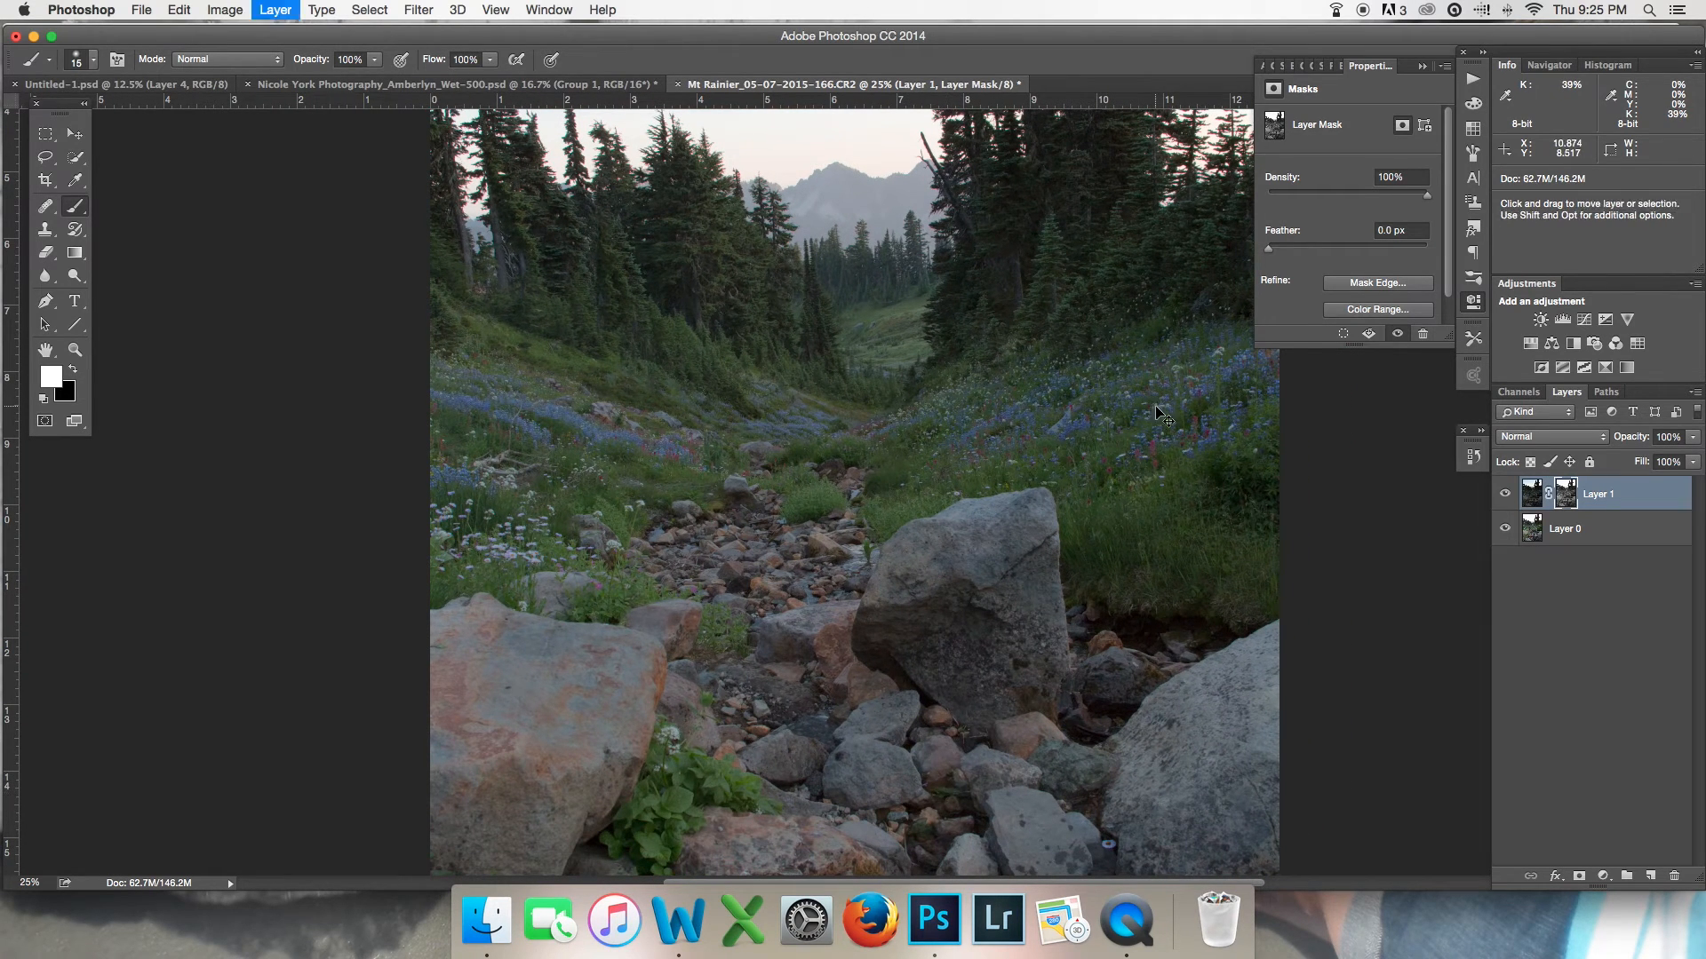
{"action": "key", "text": "super+z"}
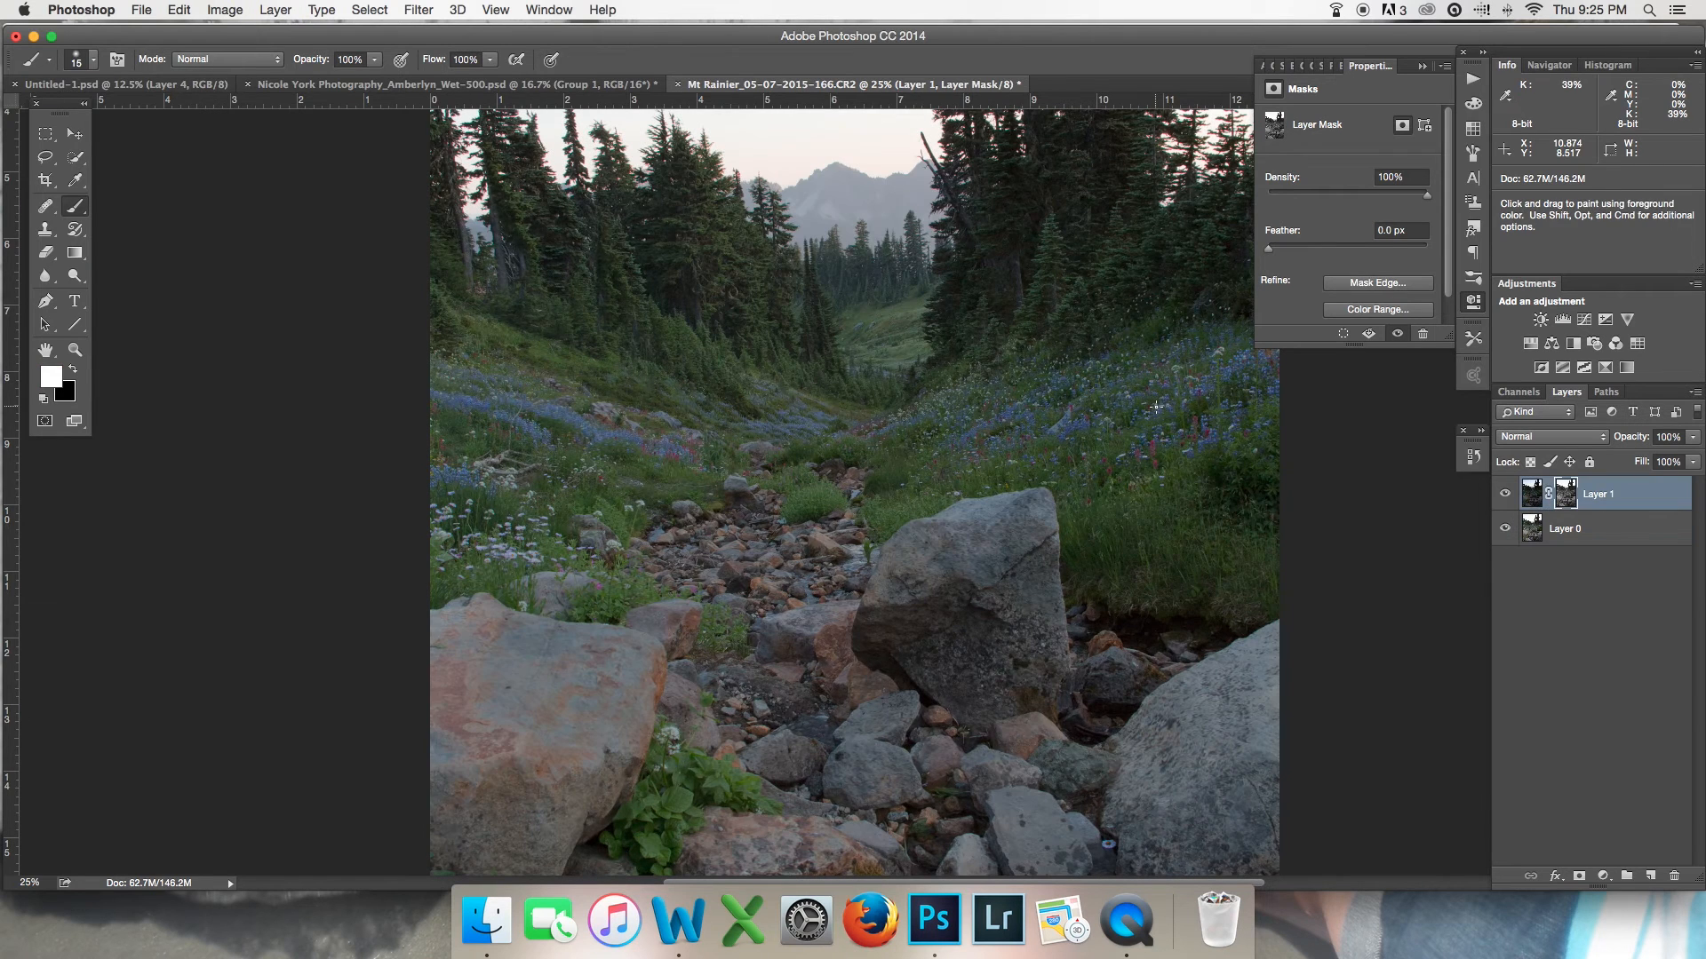
{"action": "key", "text": "super+minus"}
{"action": "left_click_drag", "start_coordinate": [813, 277], "coordinate": [822, 356]}
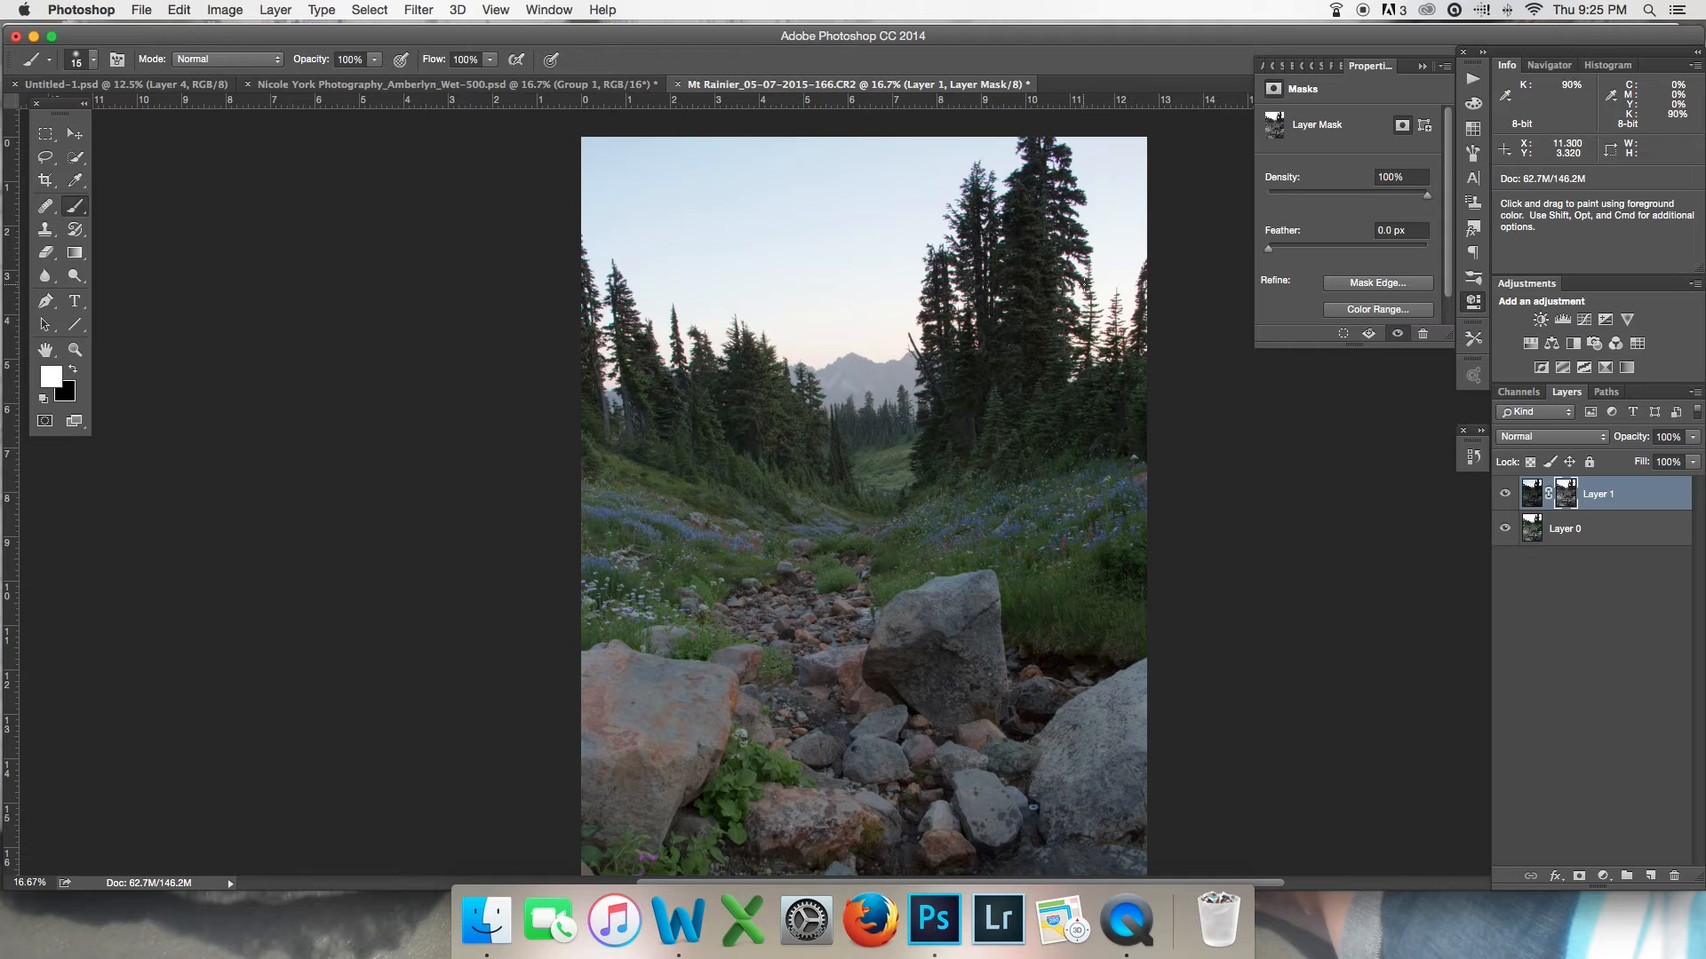
{"action": "left_click", "coordinate": [1506, 494]}
{"action": "left_click", "coordinate": [1506, 494]}
Step: Paint black with a 1600 brush on Layer 1's mask over the large rock in the left foreground
{"action": "left_click", "coordinate": [1567, 498], "text": "alt"}
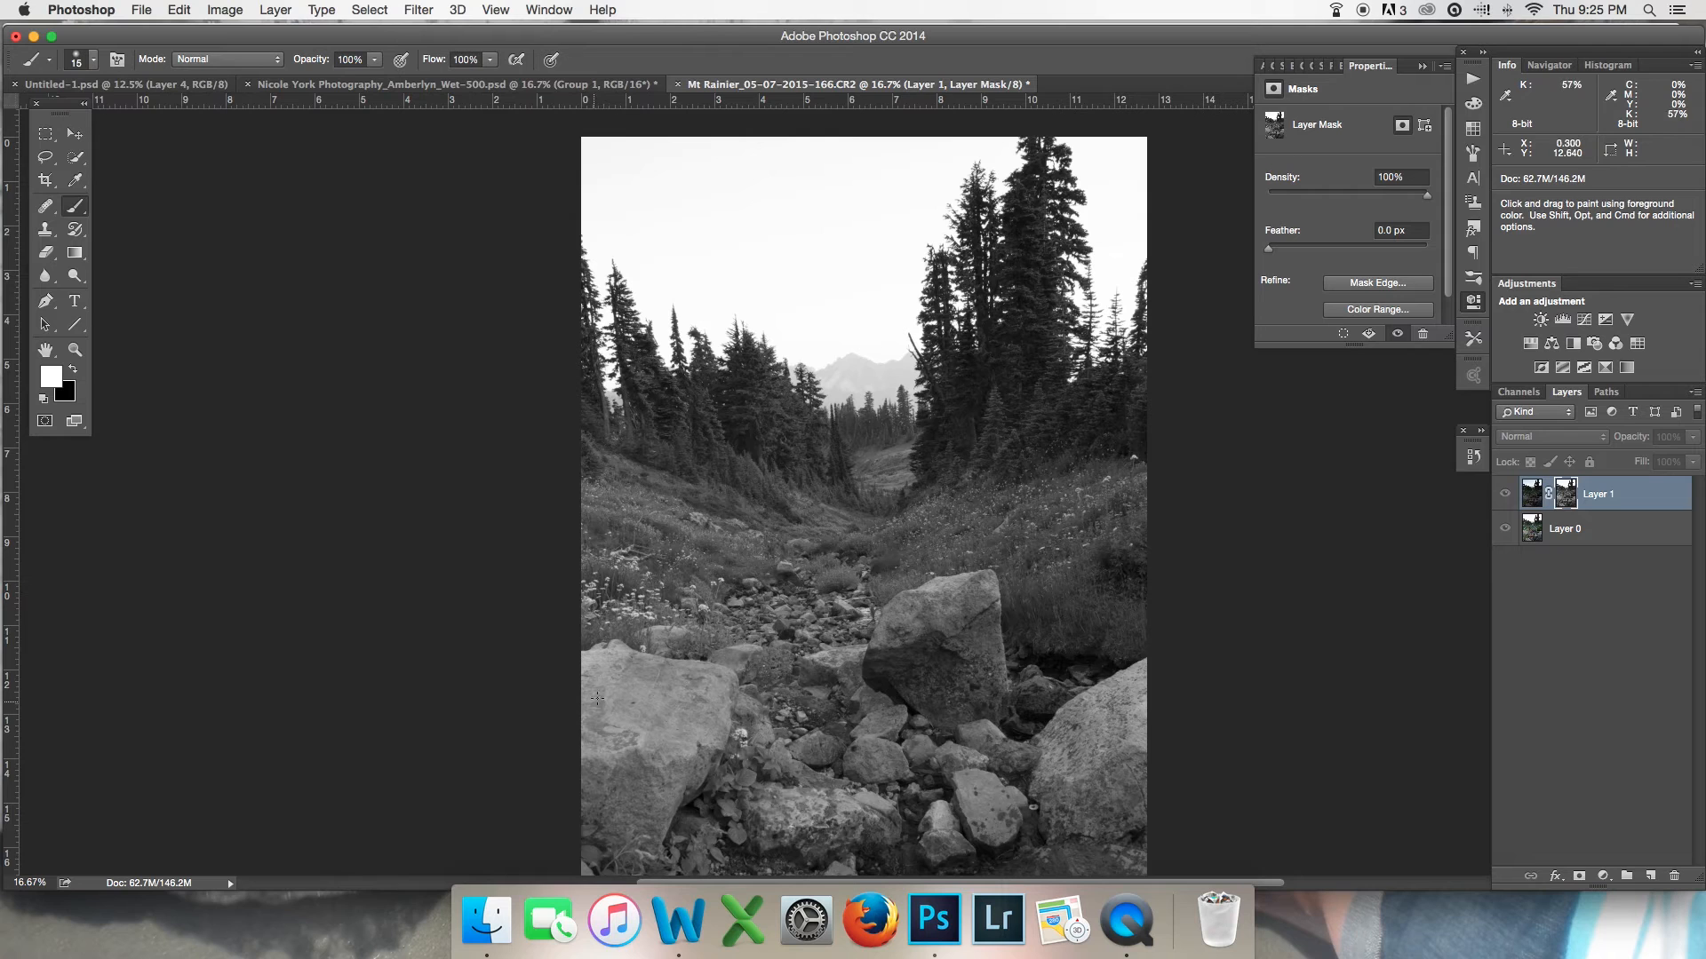
{"action": "key", "text": "x"}
{"action": "key", "text": "bracketright"}
{"action": "key", "text": "bracketright"}
{"action": "key", "text": "bracketright"}
{"action": "key", "text": "bracketright"}
{"action": "key", "text": "bracketright"}
{"action": "key", "text": "bracketright"}
{"action": "key", "text": "bracketright"}
{"action": "key", "text": "bracketright"}
{"action": "key", "text": "bracketright"}
{"action": "key", "text": "bracketright"}
{"action": "key", "text": "bracketright"}
{"action": "key", "text": "bracketright"}
{"action": "key", "text": "bracketright"}
{"action": "key", "text": "bracketright"}
{"action": "key", "text": "bracketright"}
{"action": "key", "text": "bracketright"}
{"action": "key", "text": "bracketright"}
{"action": "key", "text": "bracketright"}
{"action": "key", "text": "bracketright"}
{"action": "key", "text": "bracketright"}
{"action": "mouse_move", "coordinate": [684, 666]}
{"action": "left_mouse_down"}
{"action": "mouse_move", "coordinate": [655, 770]}
{"action": "mouse_move", "coordinate": [694, 787]}
{"action": "left_mouse_up"}
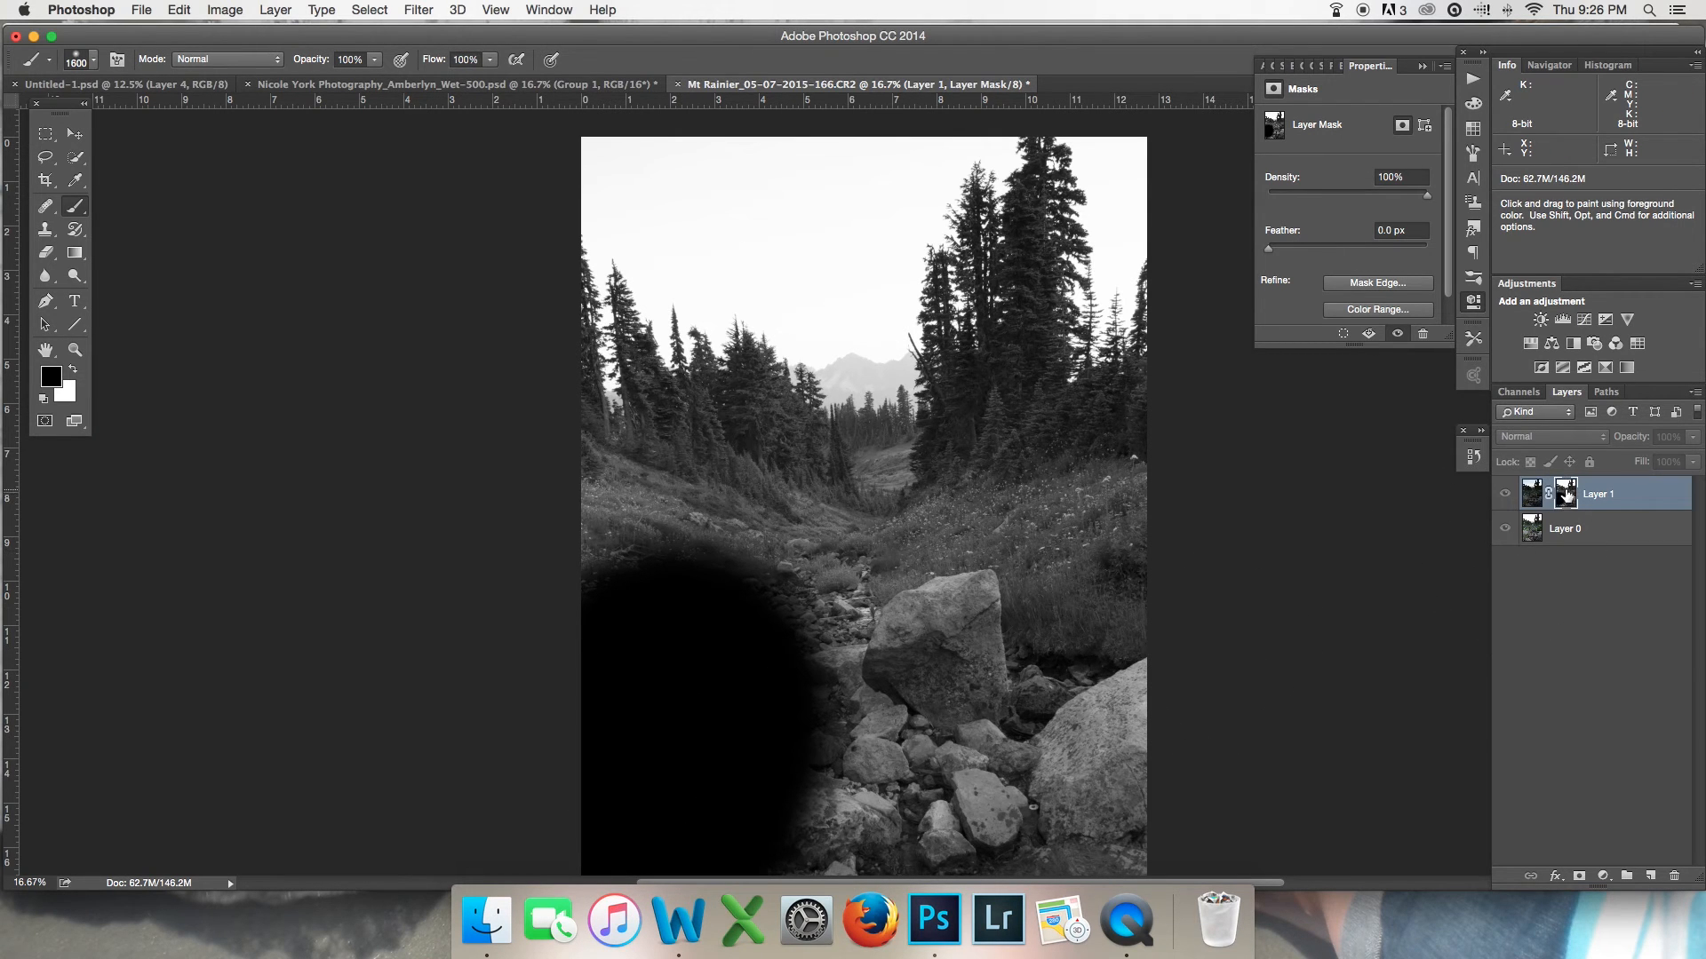
{"action": "left_click", "coordinate": [1565, 496], "text": "alt"}
Step: Compare the brightened left foreground with Layer 1 hidden and shown
{"action": "left_click", "coordinate": [1506, 495]}
{"action": "left_click", "coordinate": [1505, 495]}
{"action": "left_click", "coordinate": [1507, 495]}
{"action": "left_click", "coordinate": [1509, 495]}
{"action": "left_click", "coordinate": [1507, 495]}
{"action": "left_click", "coordinate": [1506, 495]}
{"action": "left_click", "coordinate": [1507, 494]}
{"action": "left_click", "coordinate": [1507, 495]}
{"action": "left_click", "coordinate": [1507, 495]}
{"action": "left_click", "coordinate": [1507, 495]}
{"action": "left_click", "coordinate": [1507, 495]}
{"action": "left_click", "coordinate": [1507, 495]}
{"action": "left_click", "coordinate": [1507, 496]}
{"action": "left_click", "coordinate": [1507, 499]}
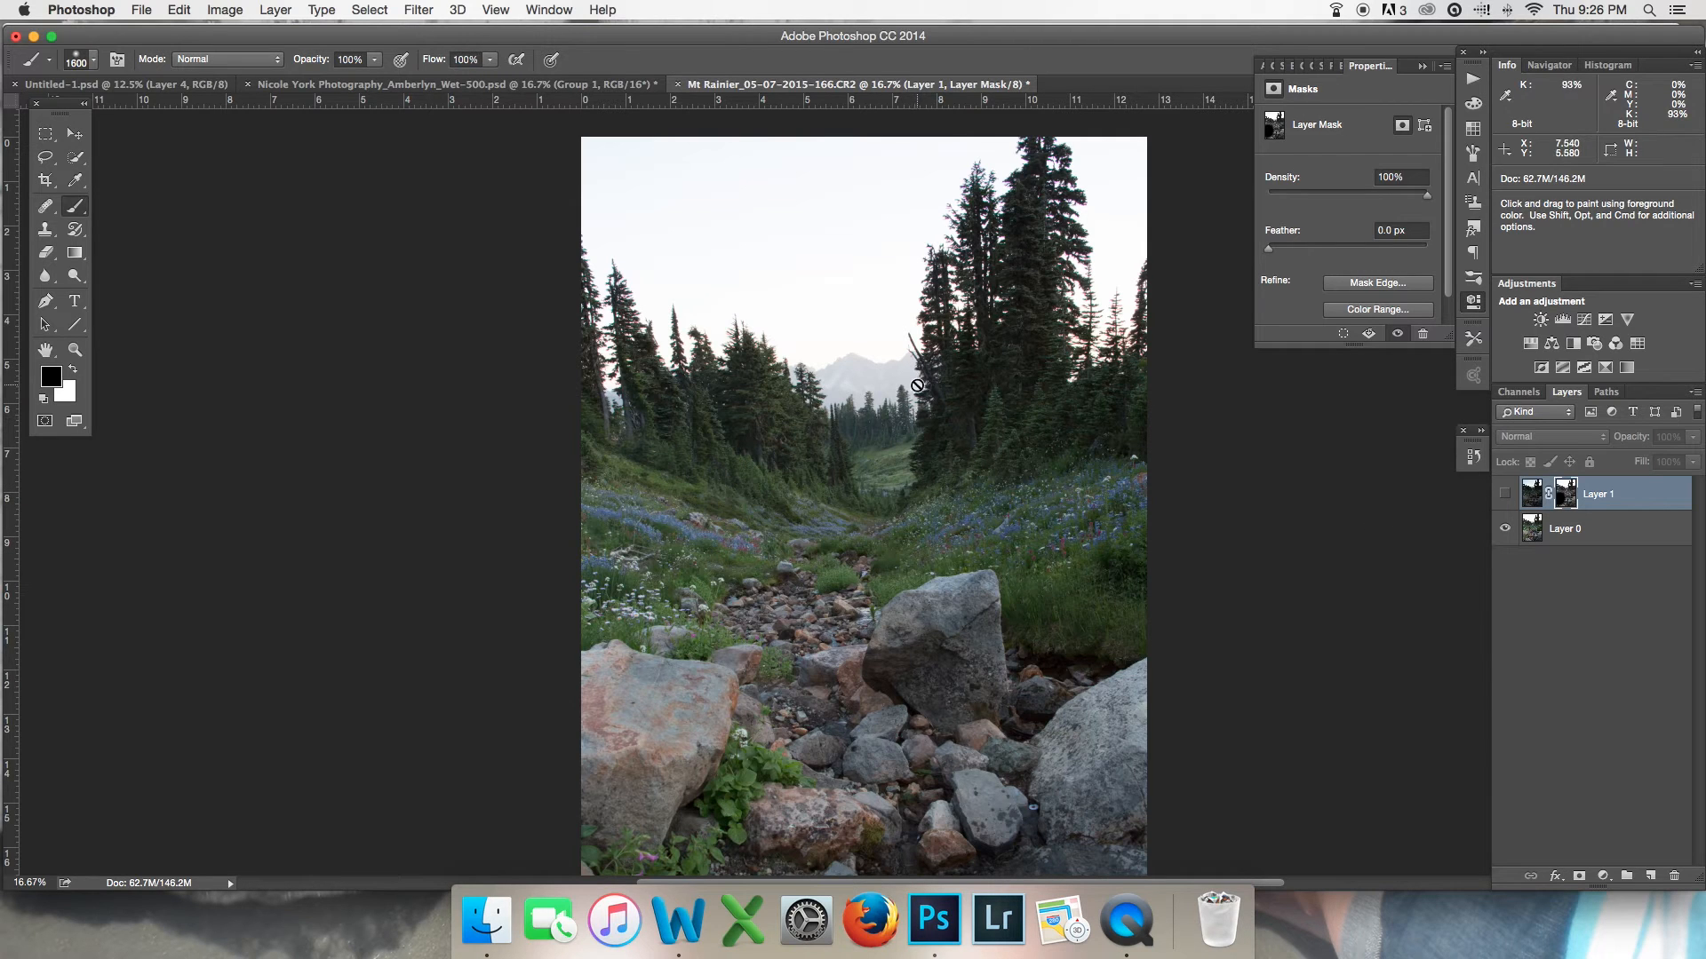
{"action": "left_click", "coordinate": [1504, 494]}
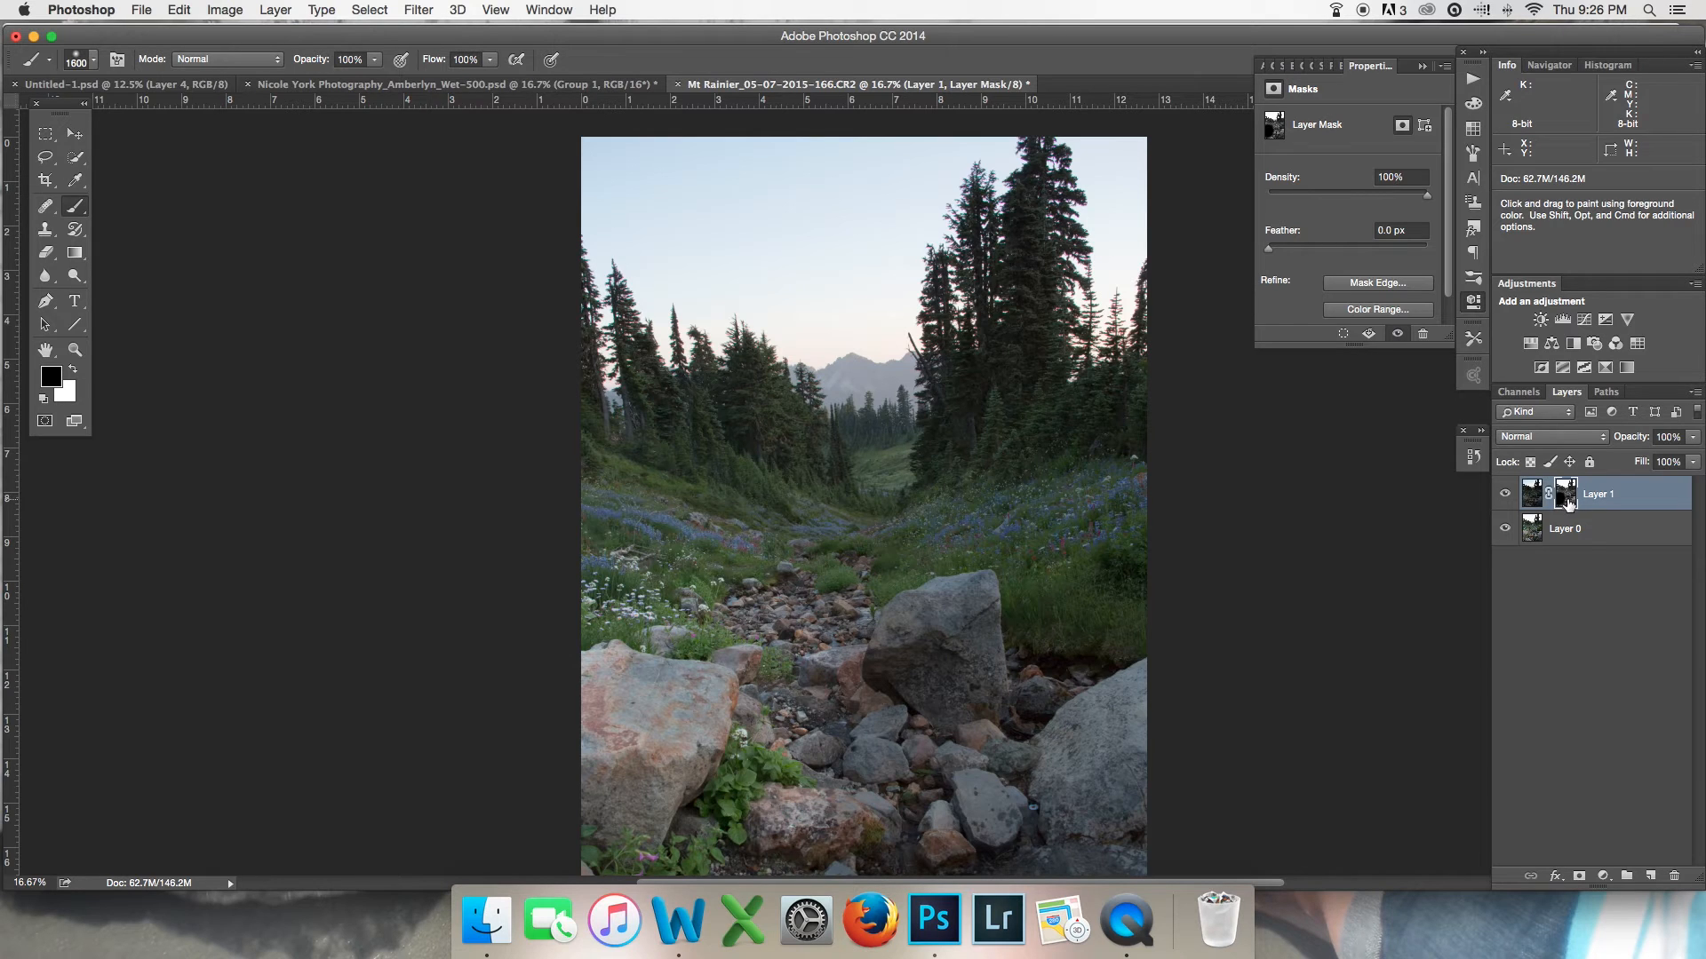
Step: Darken the shadows of Layer 1's mask with Curves, moving the black point to input 103, output 0
{"action": "left_click_drag", "start_coordinate": [1570, 506], "coordinate": [1570, 508]}
{"action": "key", "text": "super+m"}
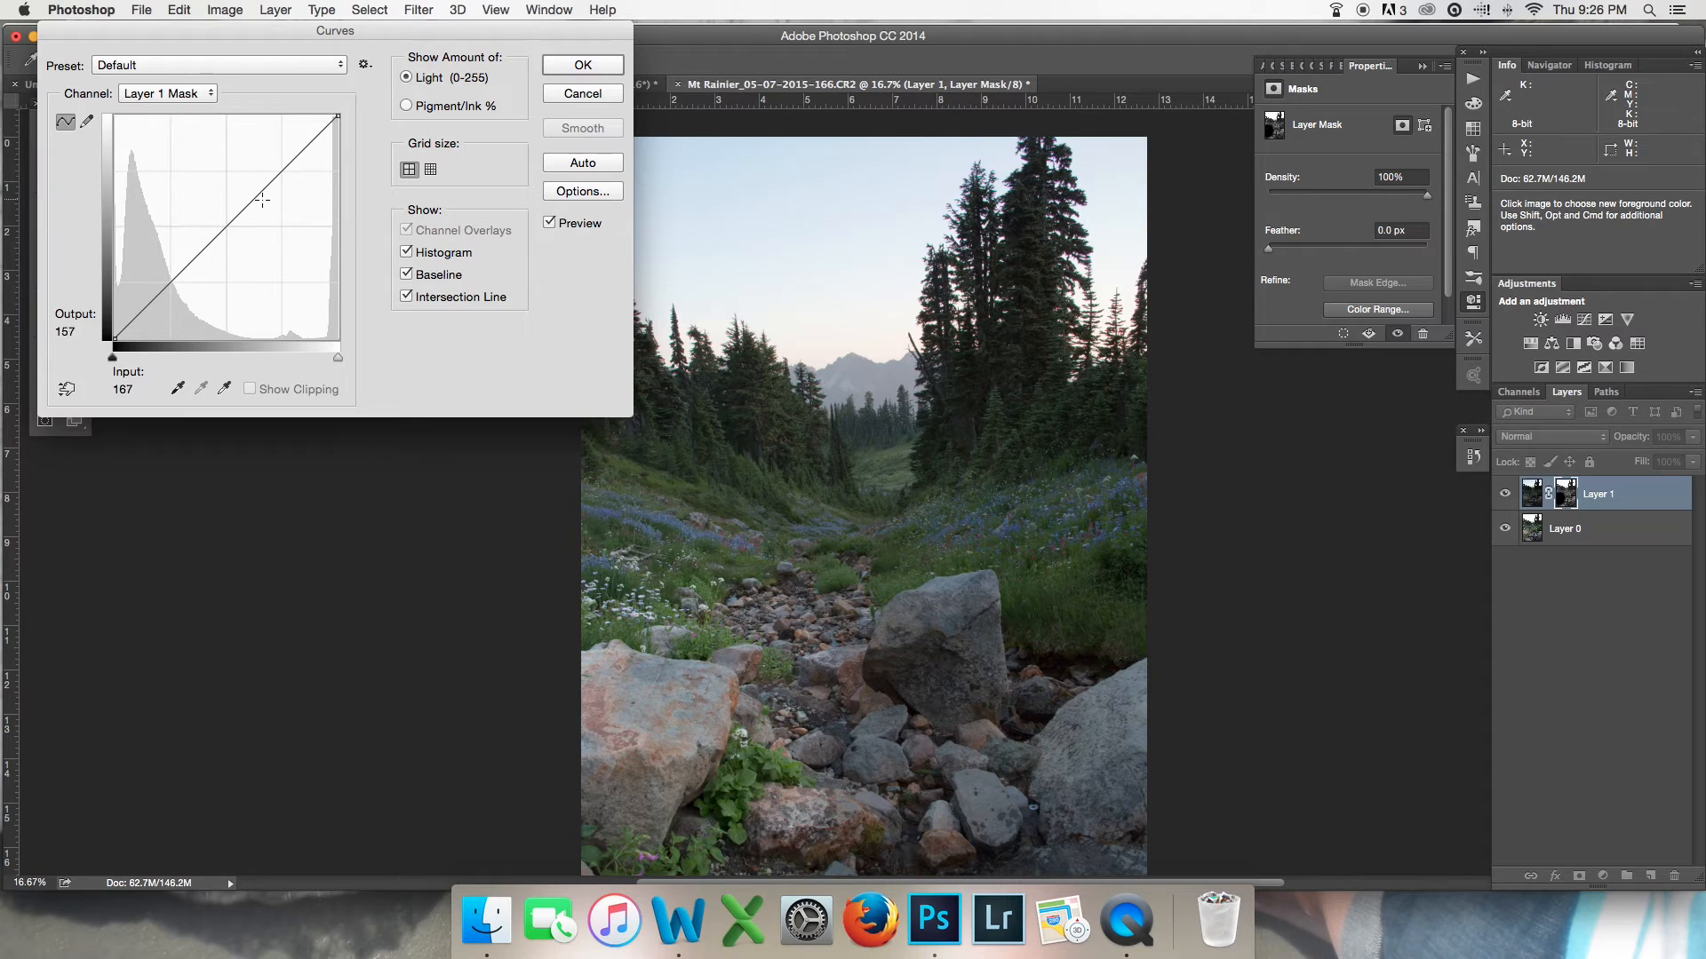
{"action": "left_click_drag", "start_coordinate": [303, 34], "coordinate": [279, 33]}
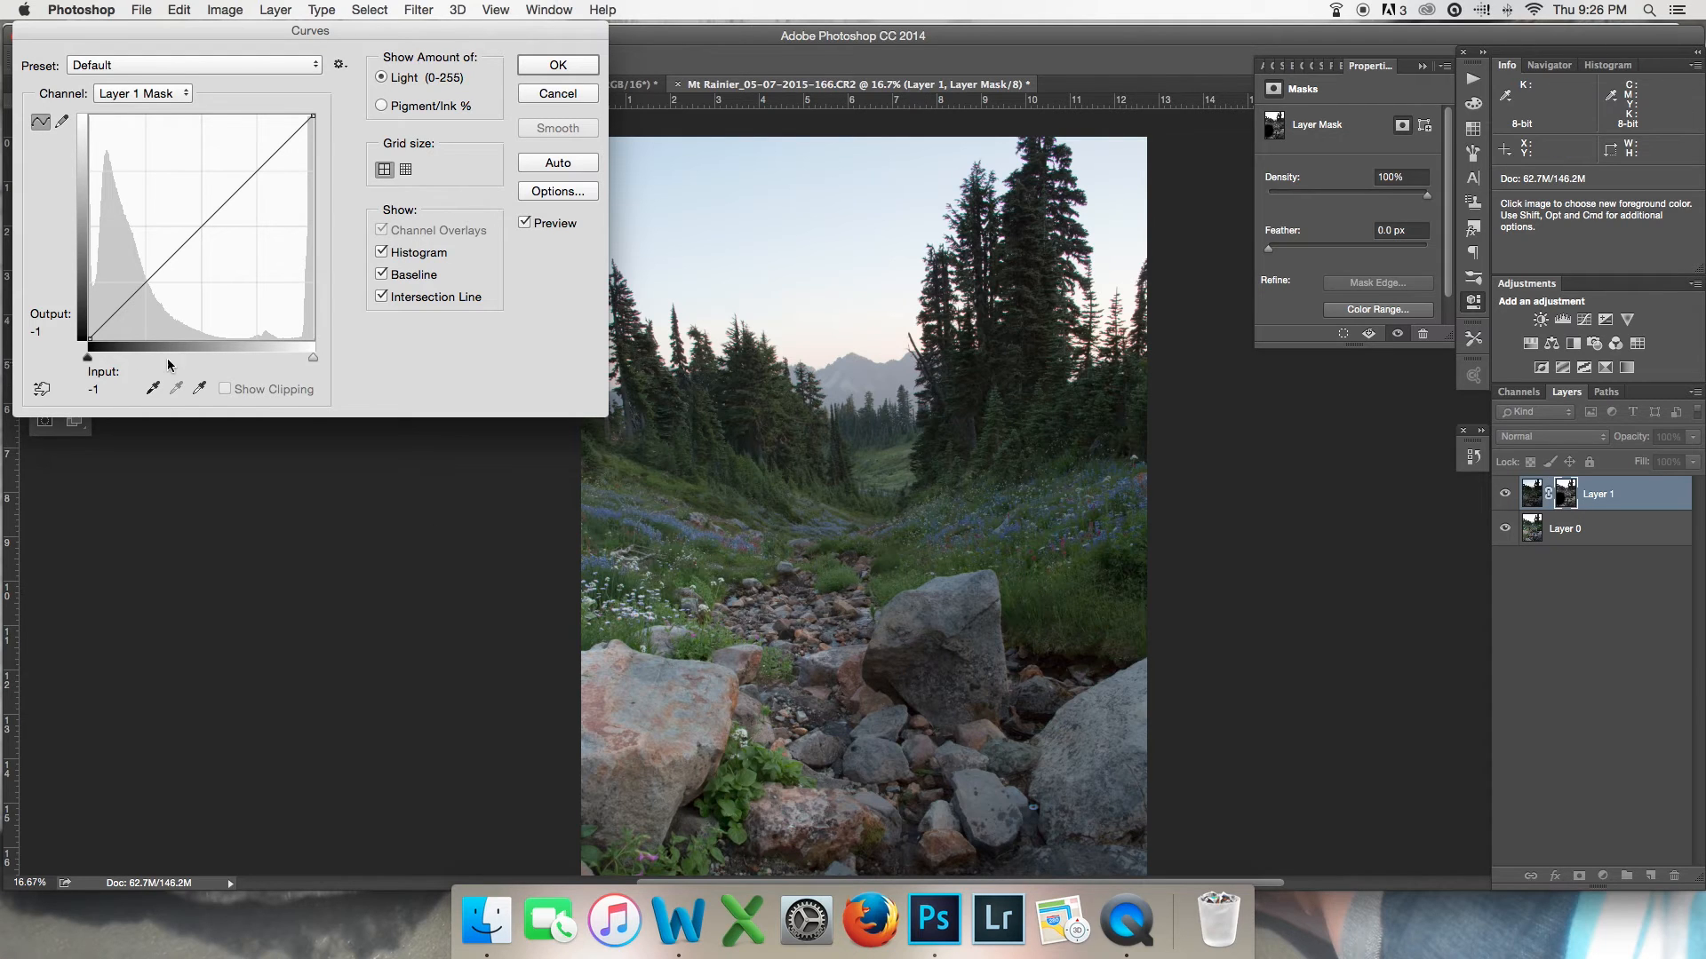
{"action": "left_click_drag", "start_coordinate": [89, 340], "coordinate": [207, 358]}
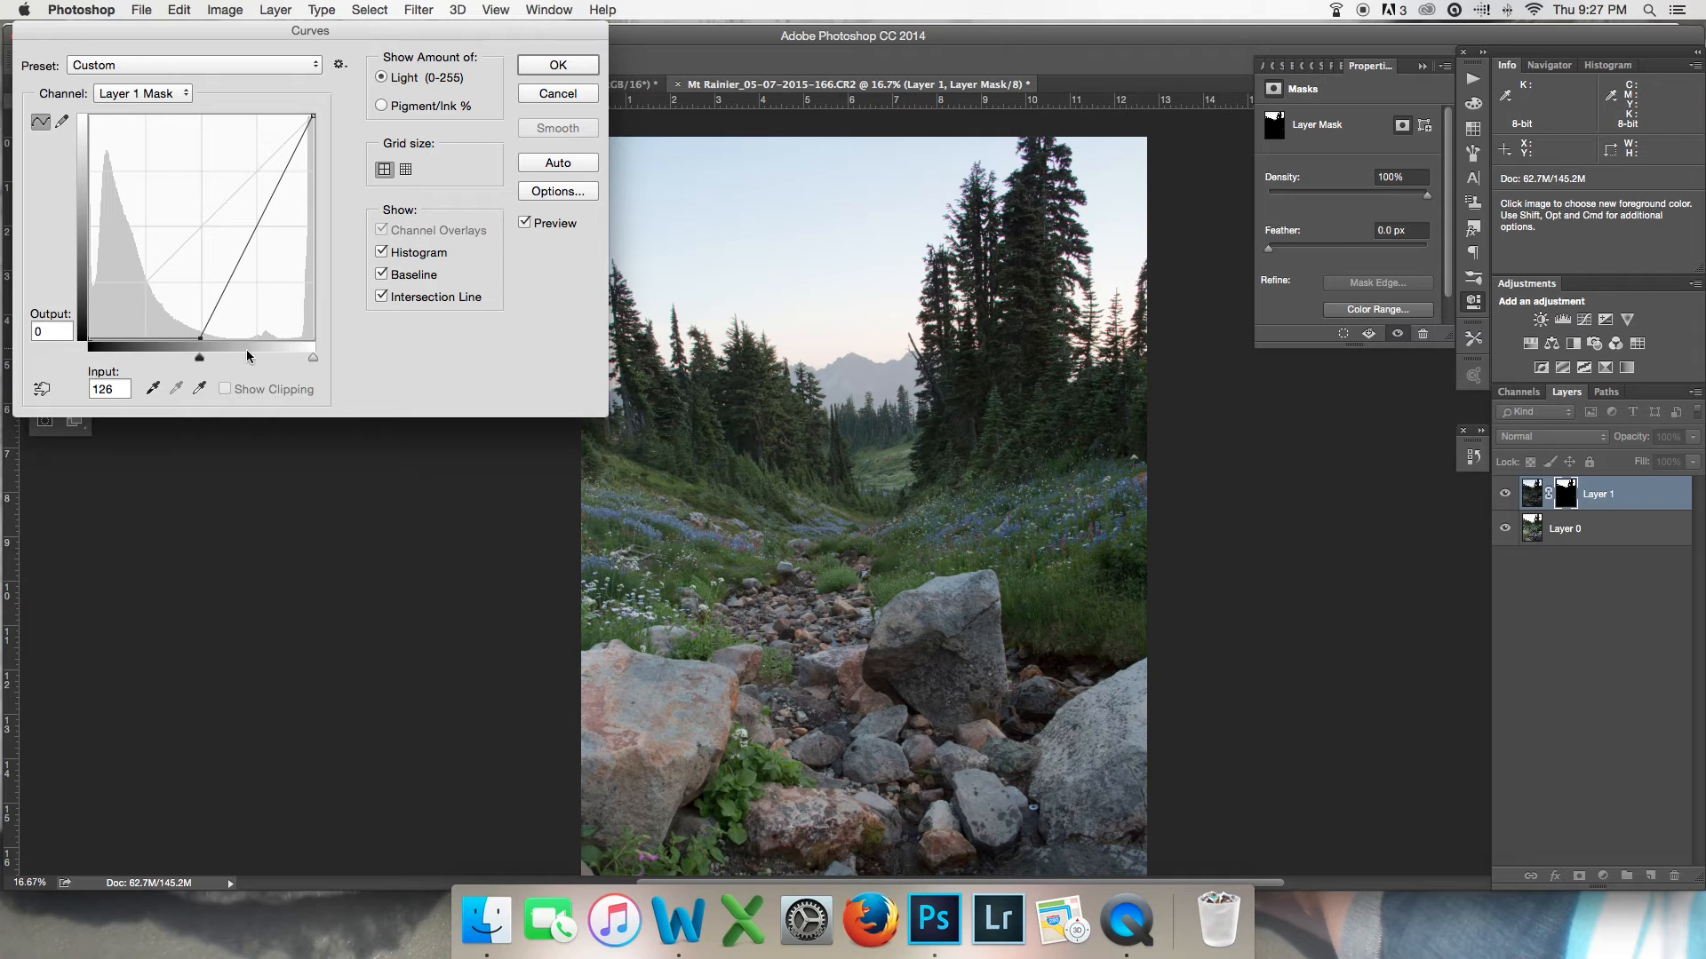
{"action": "mouse_move", "coordinate": [198, 339]}
{"action": "left_mouse_down"}
{"action": "mouse_move", "coordinate": [219, 338]}
{"action": "mouse_move", "coordinate": [167, 338]}
{"action": "left_mouse_up"}
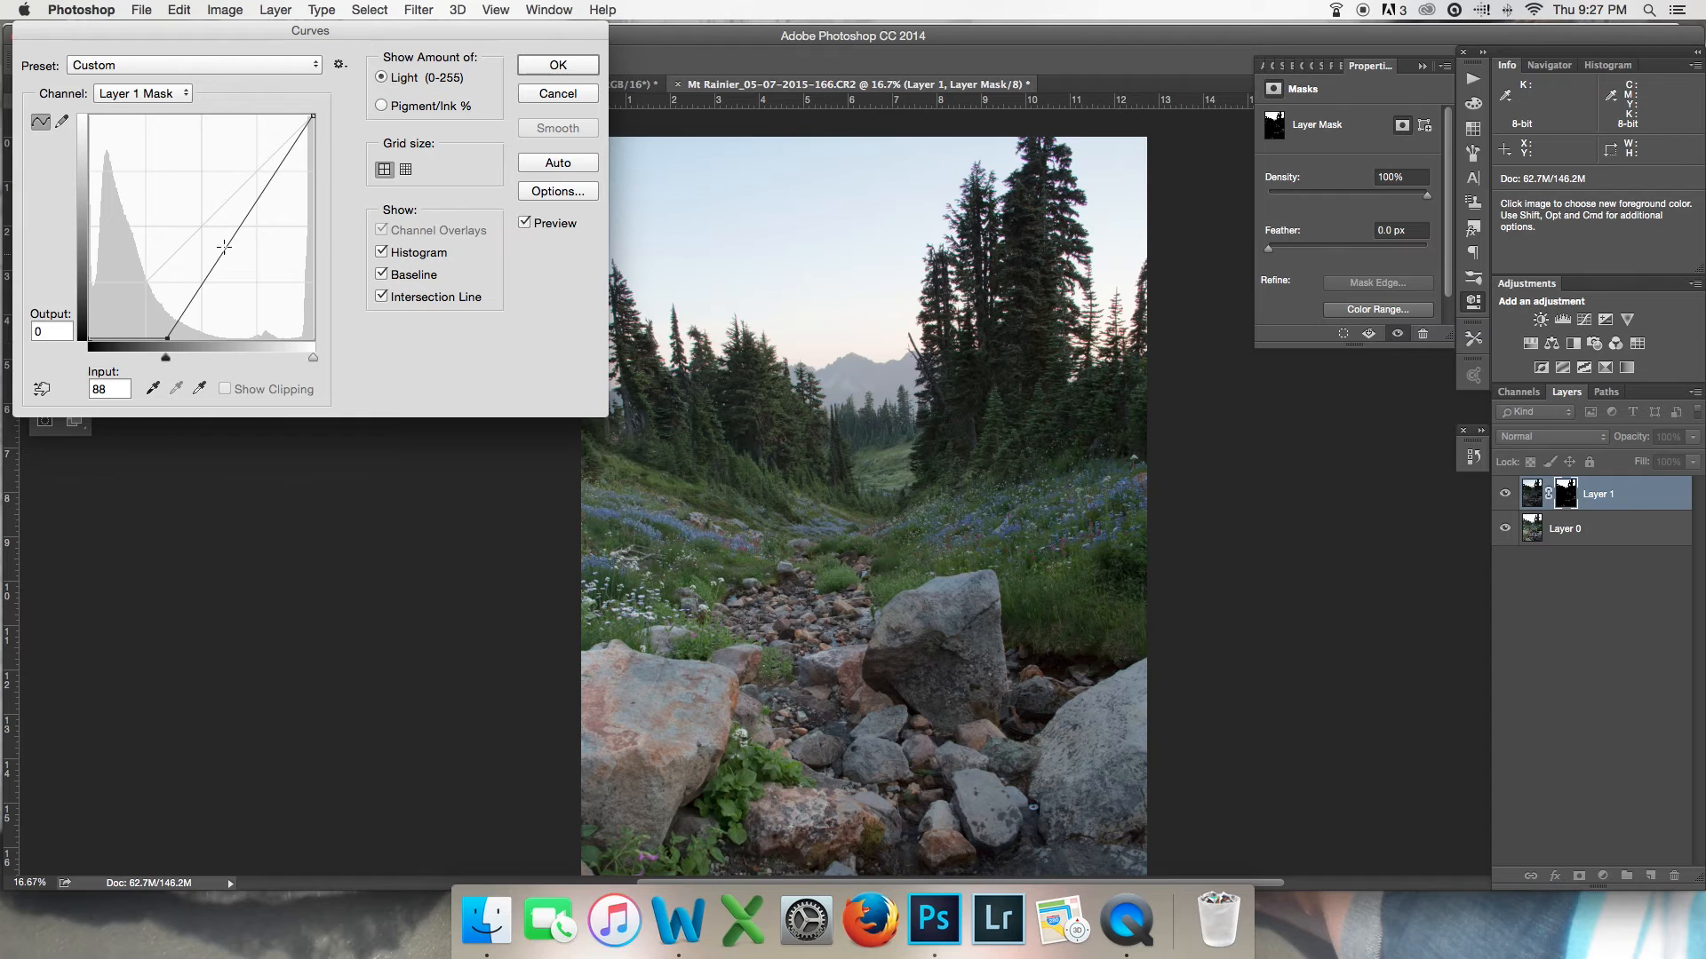
{"action": "left_click_drag", "start_coordinate": [233, 235], "coordinate": [329, 105]}
{"action": "left_click_drag", "start_coordinate": [171, 332], "coordinate": [181, 345]}
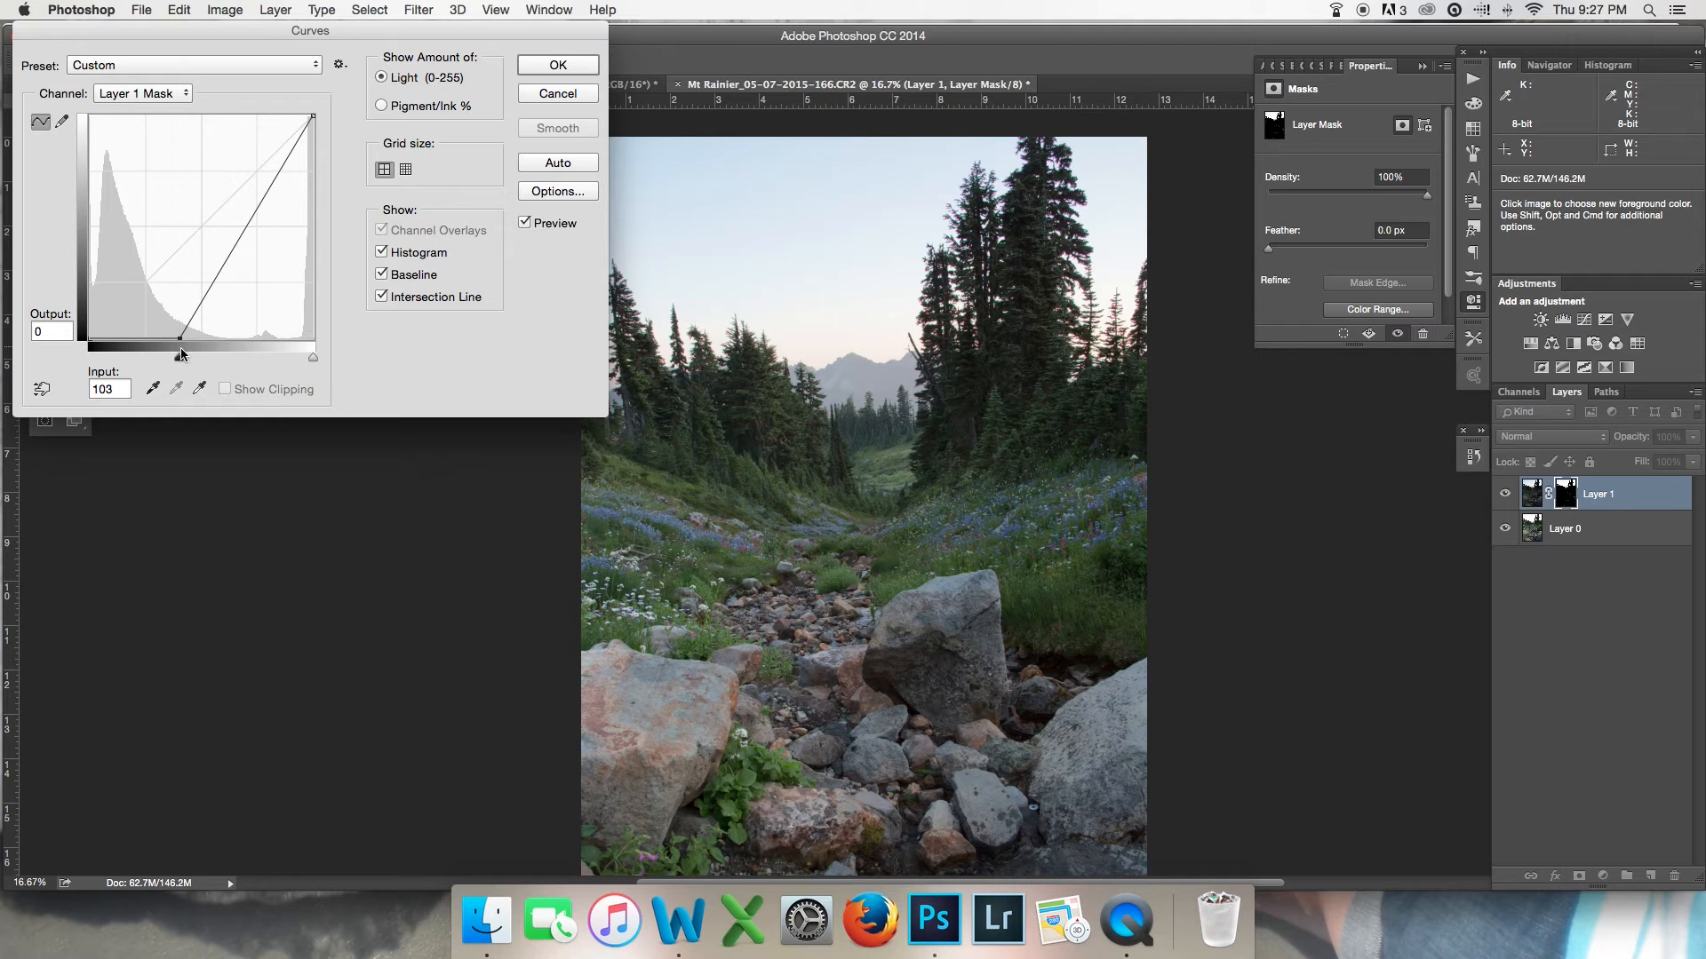
{"action": "left_click", "coordinate": [525, 223]}
{"action": "left_click", "coordinate": [525, 225]}
{"action": "left_click", "coordinate": [525, 226]}
{"action": "left_click", "coordinate": [524, 225]}
{"action": "left_click", "coordinate": [524, 226]}
{"action": "left_click", "coordinate": [557, 66]}
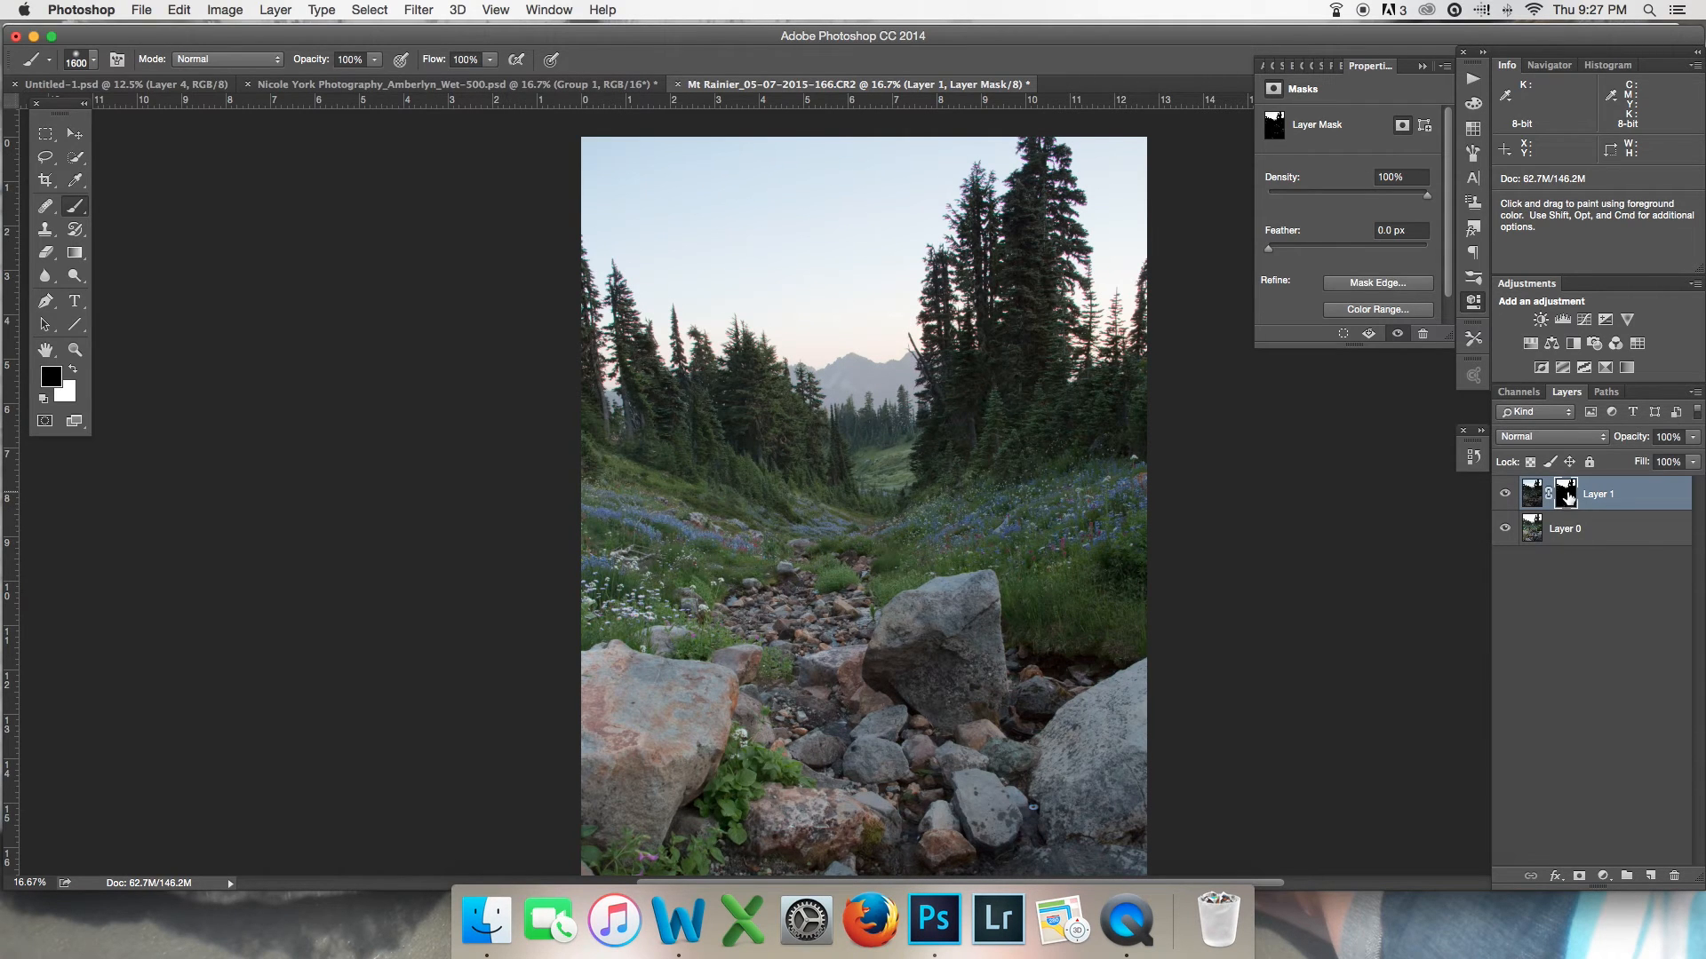
Step: Paint black over the remaining grey patches in the foreground of Layer 1's mask
{"action": "left_click", "coordinate": [1568, 497], "text": "alt"}
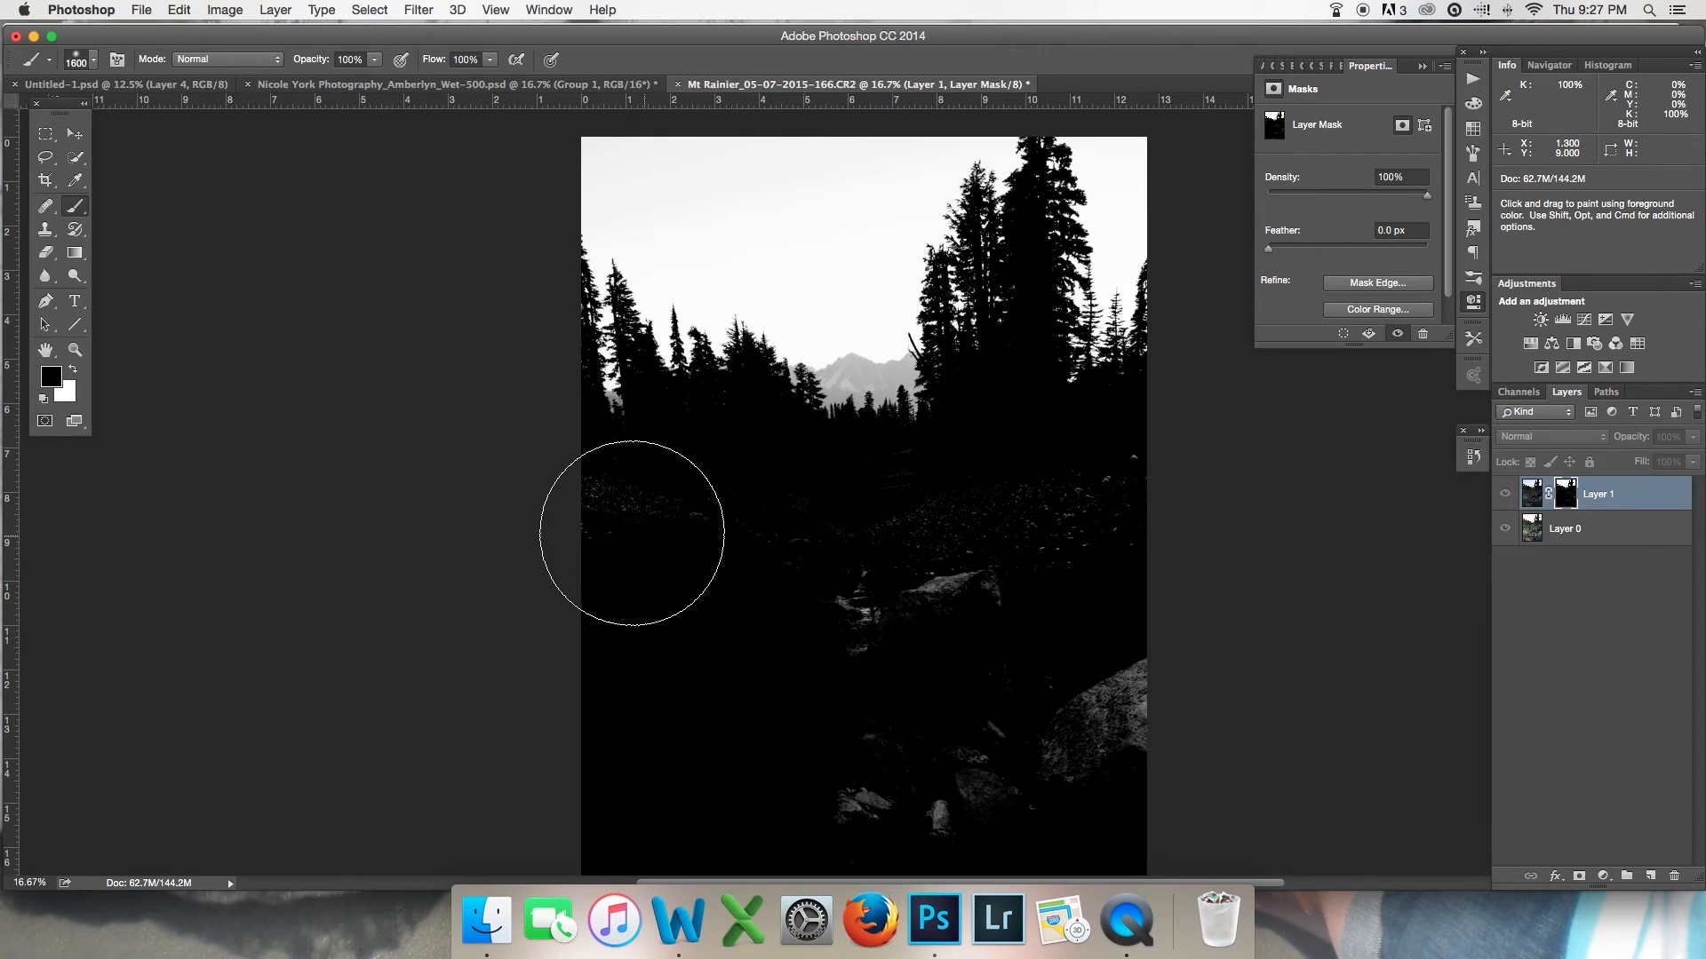
{"action": "mouse_move", "coordinate": [630, 543]}
{"action": "left_mouse_down"}
{"action": "mouse_move", "coordinate": [920, 581]}
{"action": "mouse_move", "coordinate": [1150, 552]}
{"action": "mouse_move", "coordinate": [1158, 662]}
{"action": "mouse_move", "coordinate": [1069, 733]}
{"action": "mouse_move", "coordinate": [838, 798]}
{"action": "mouse_move", "coordinate": [872, 770]}
{"action": "left_mouse_up"}
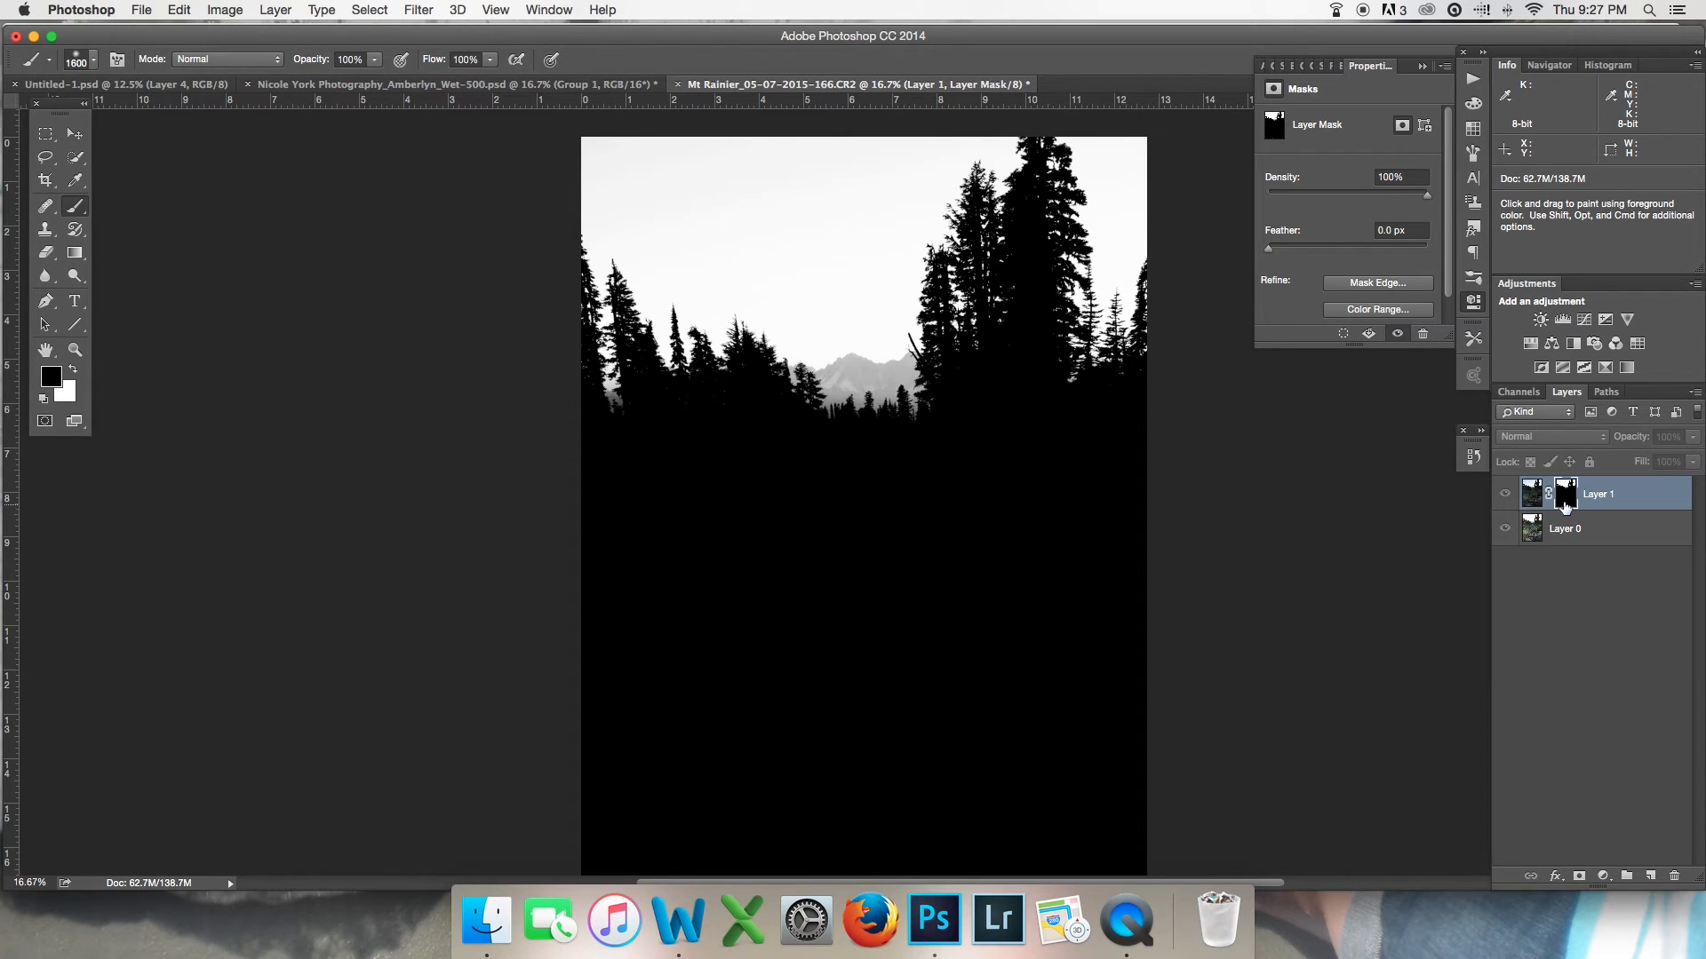
{"action": "left_click", "coordinate": [1566, 502], "text": "alt"}
Step: Compare the blended sky and foreground with Layer 1 hidden and shown
{"action": "left_click", "coordinate": [1504, 496]}
{"action": "left_click", "coordinate": [1505, 496]}
{"action": "left_click", "coordinate": [1505, 496]}
{"action": "left_click", "coordinate": [1506, 494]}
{"action": "left_click", "coordinate": [1505, 495]}
{"action": "left_click", "coordinate": [1506, 494]}
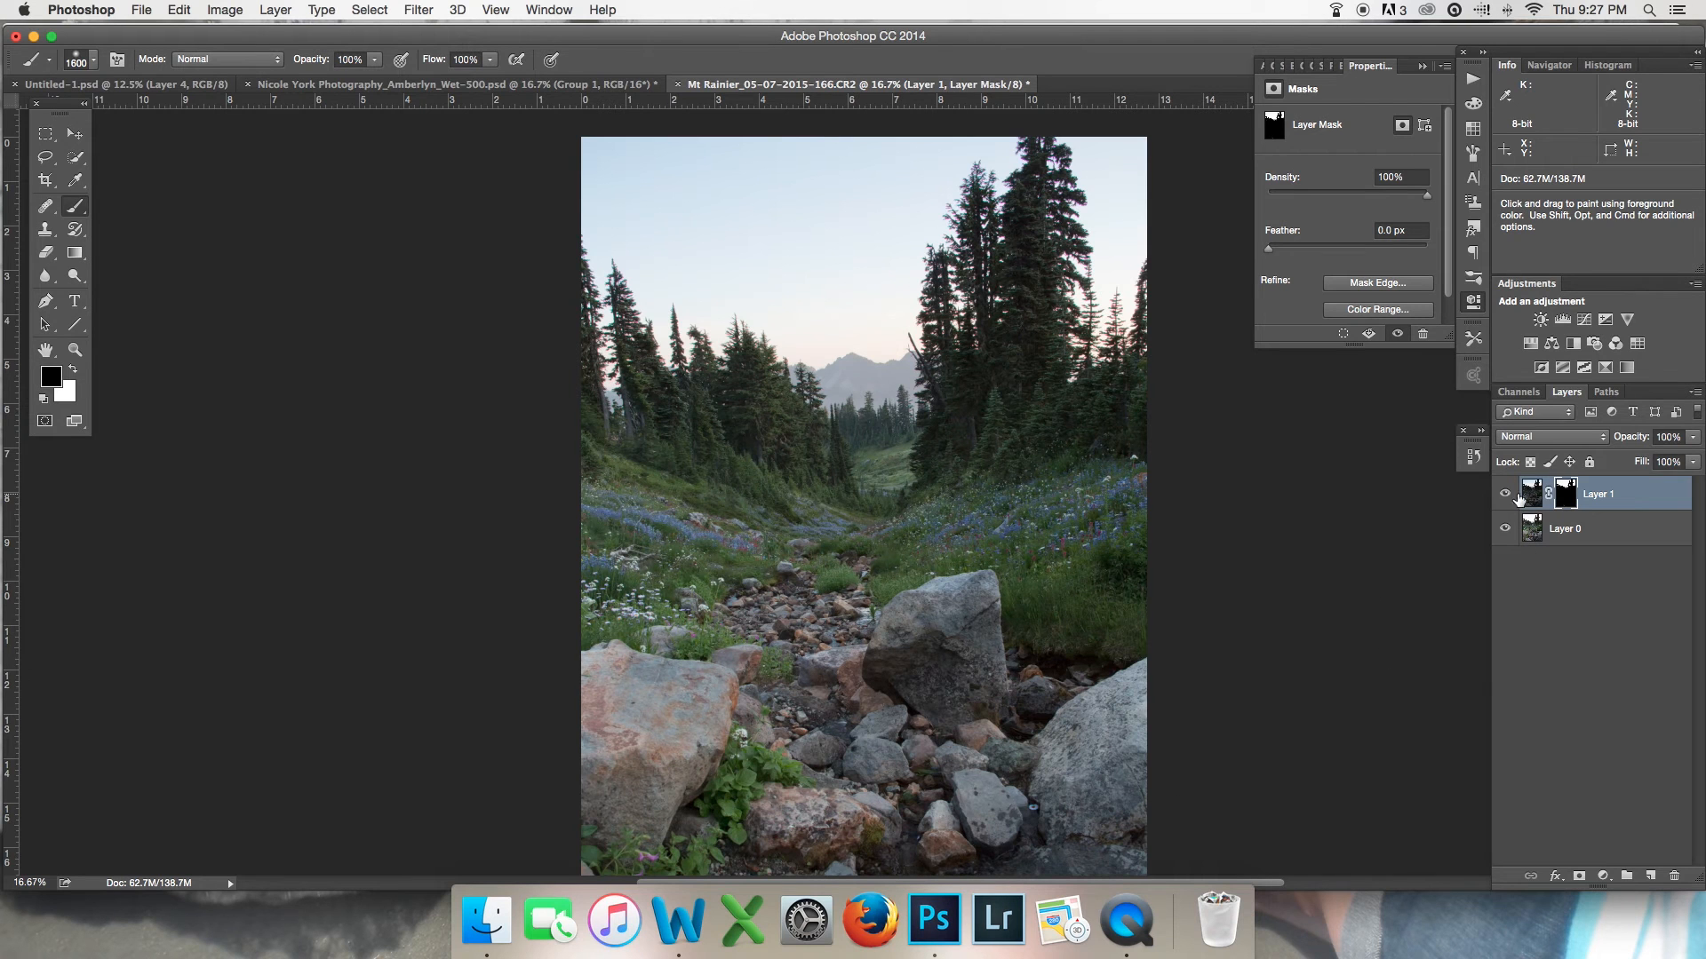
{"action": "left_click", "coordinate": [1506, 495]}
{"action": "left_click", "coordinate": [1506, 495]}
{"action": "left_click", "coordinate": [1506, 495]}
{"action": "left_click", "coordinate": [1506, 495]}
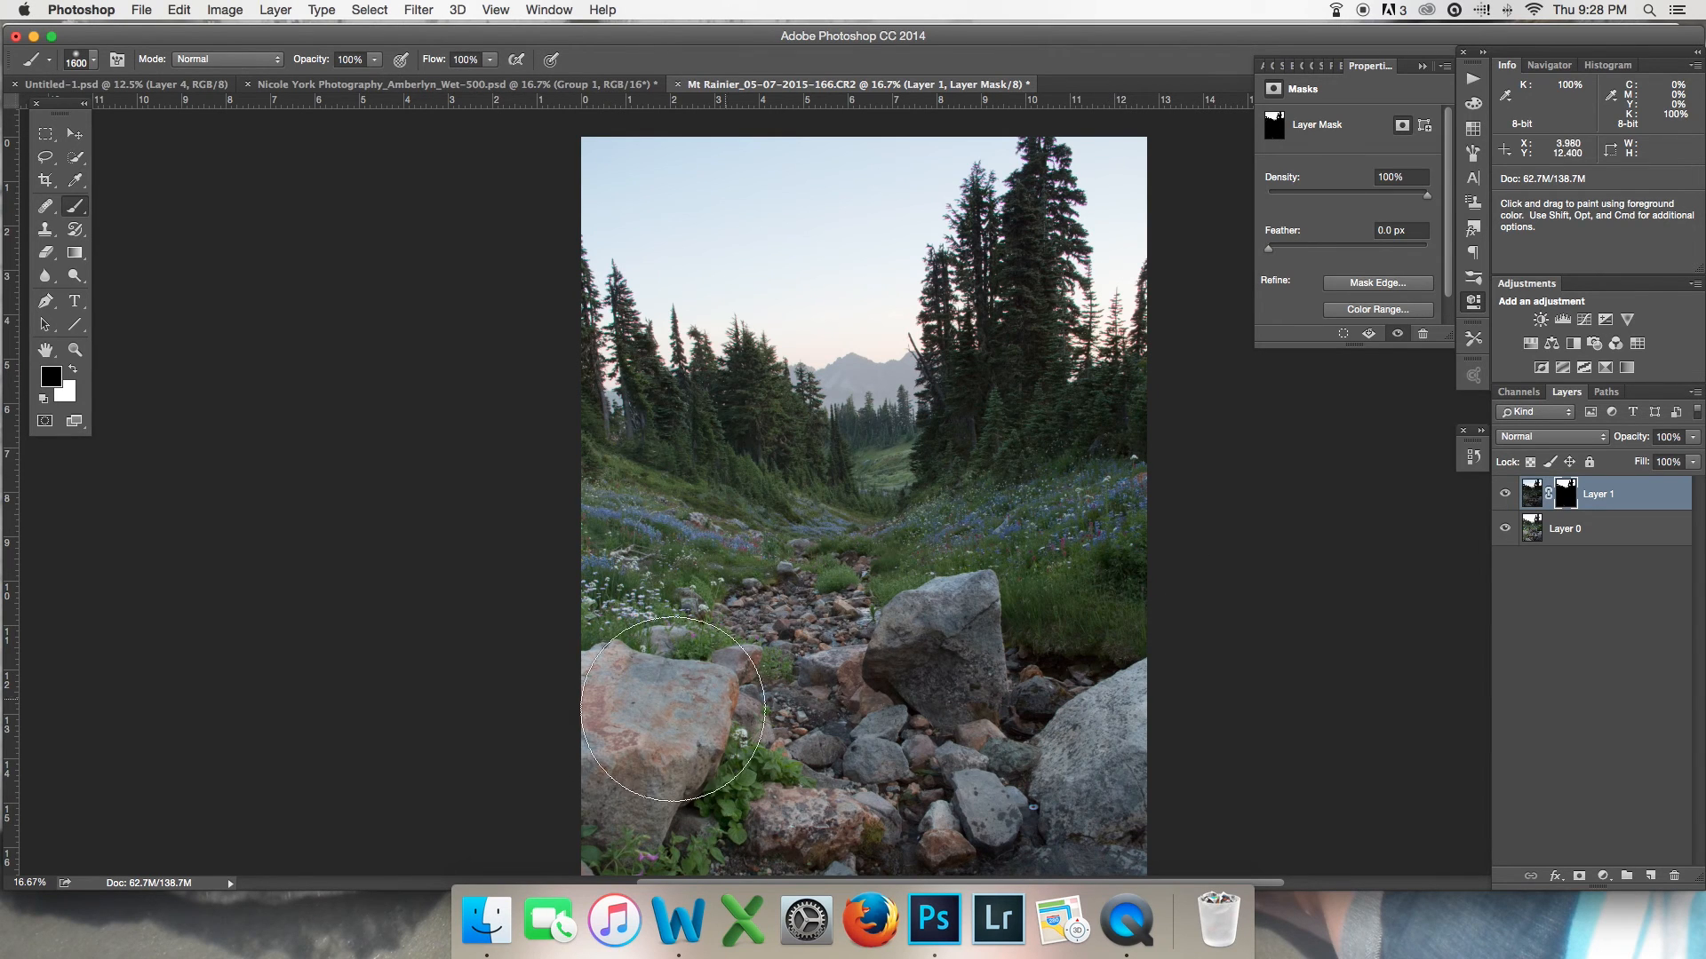
Step: Add a Curves adjustment layer with the white point at input 211 and a shadow point at input 50, output 59
{"action": "left_click", "coordinate": [1584, 320]}
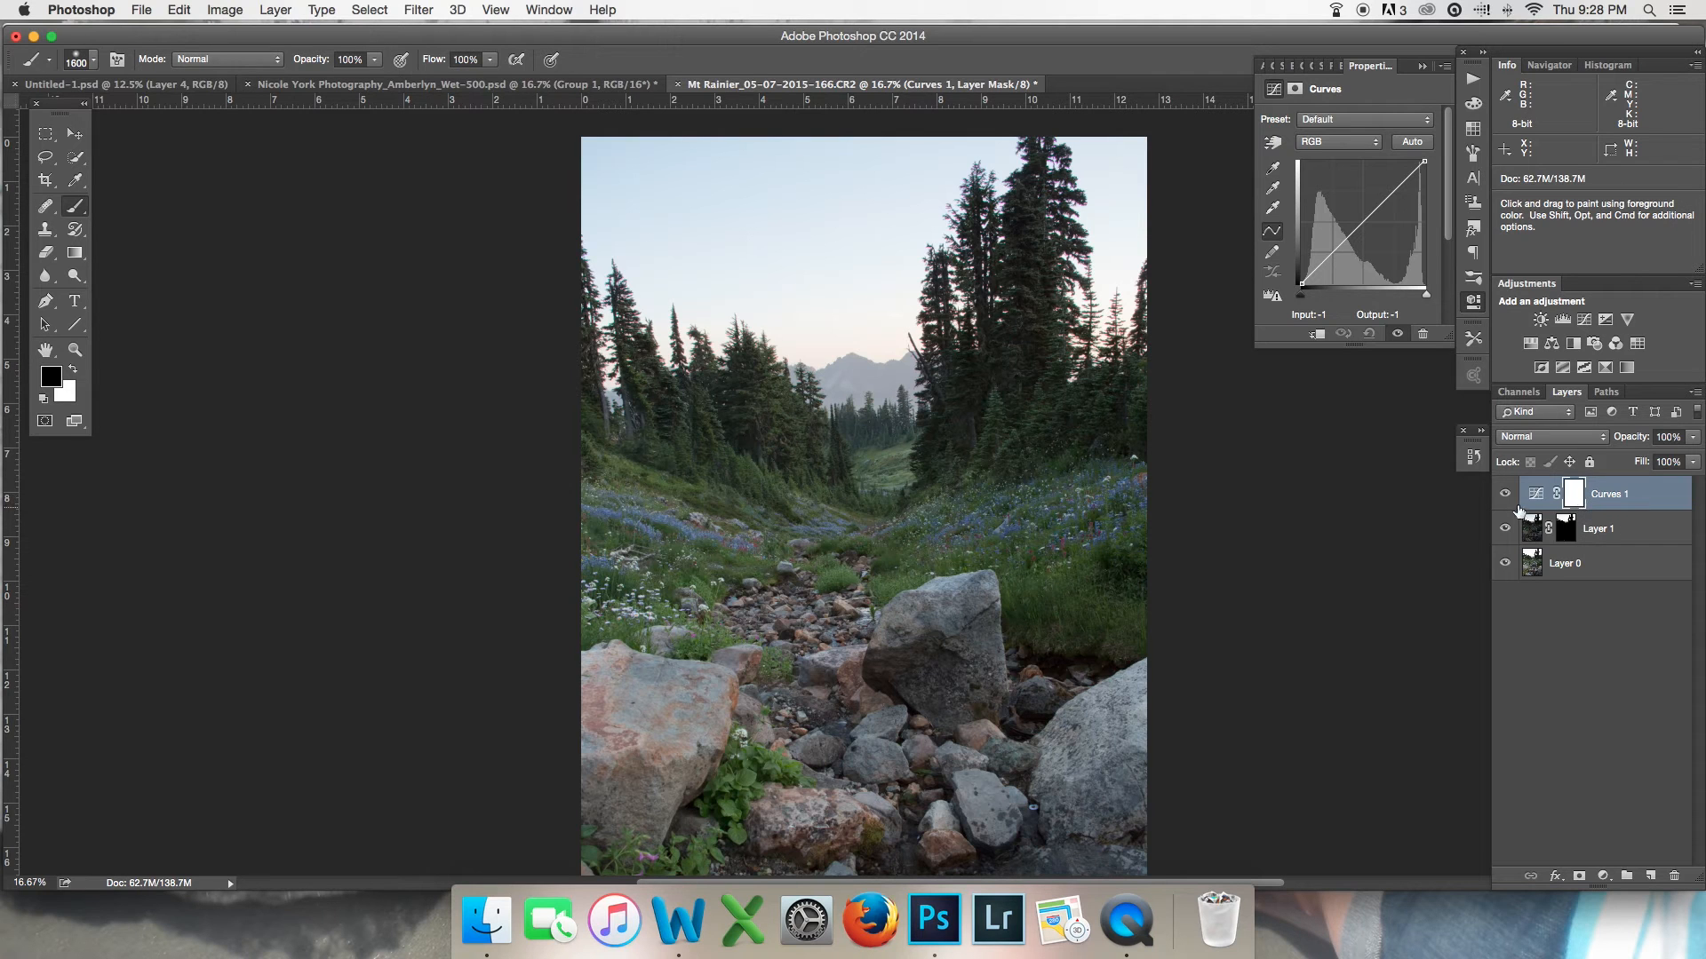
{"action": "left_click_drag", "start_coordinate": [1423, 161], "coordinate": [1404, 156]}
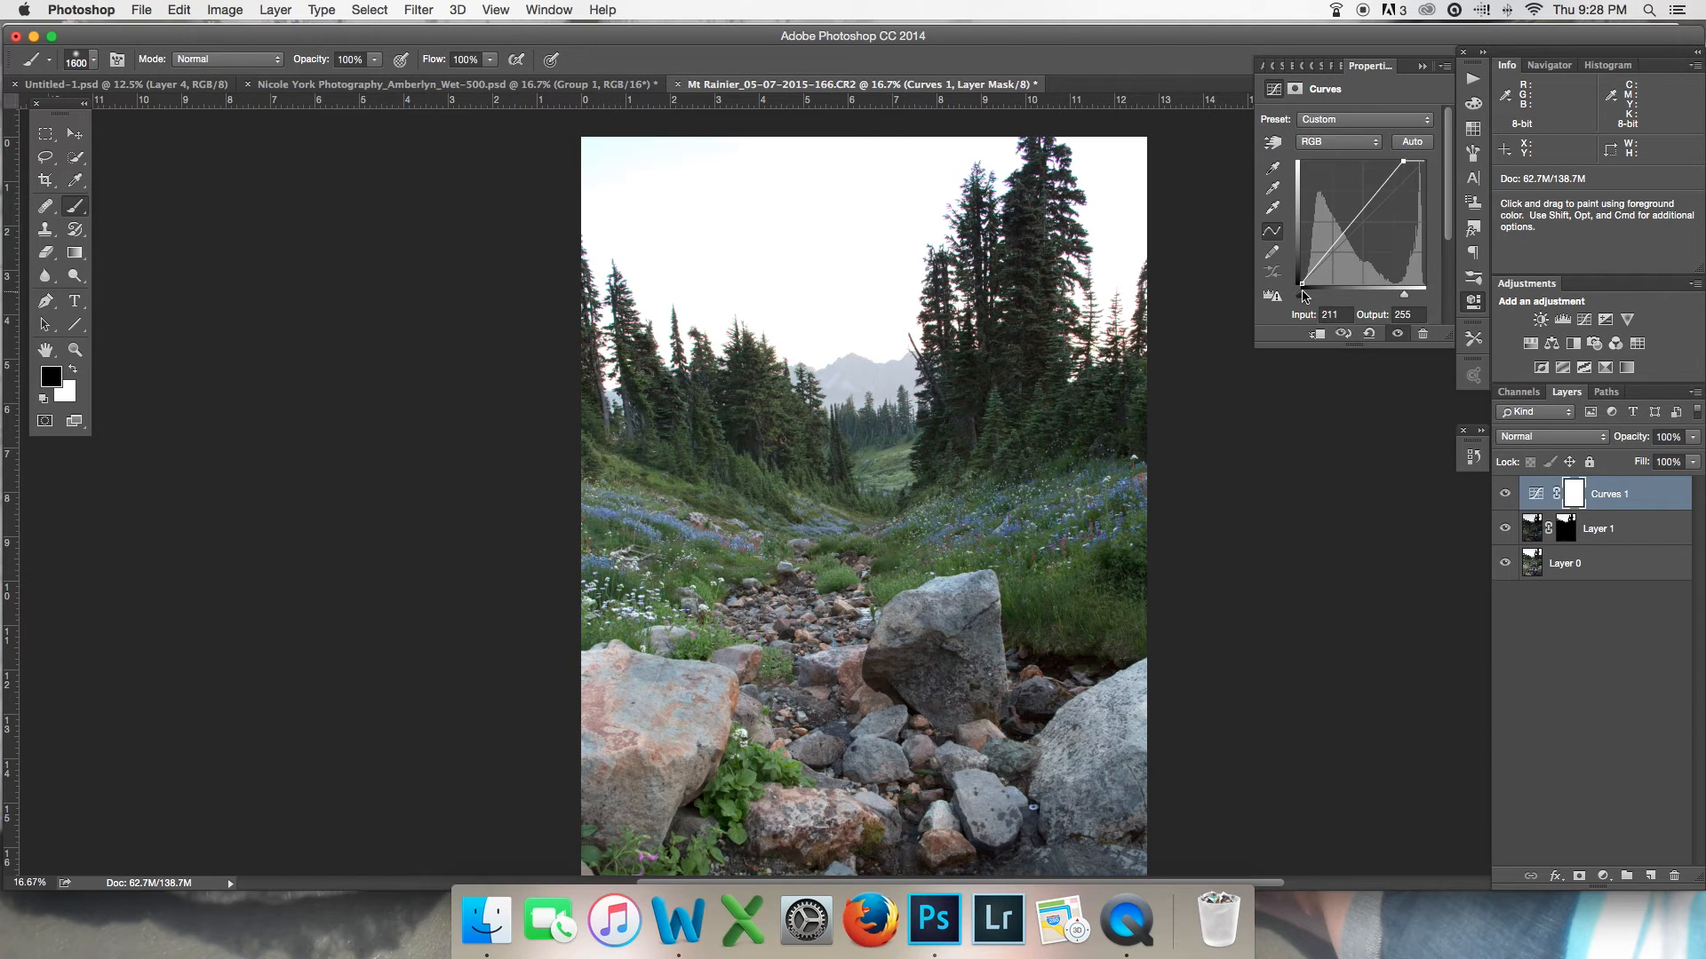
{"action": "left_click", "coordinate": [1326, 257]}
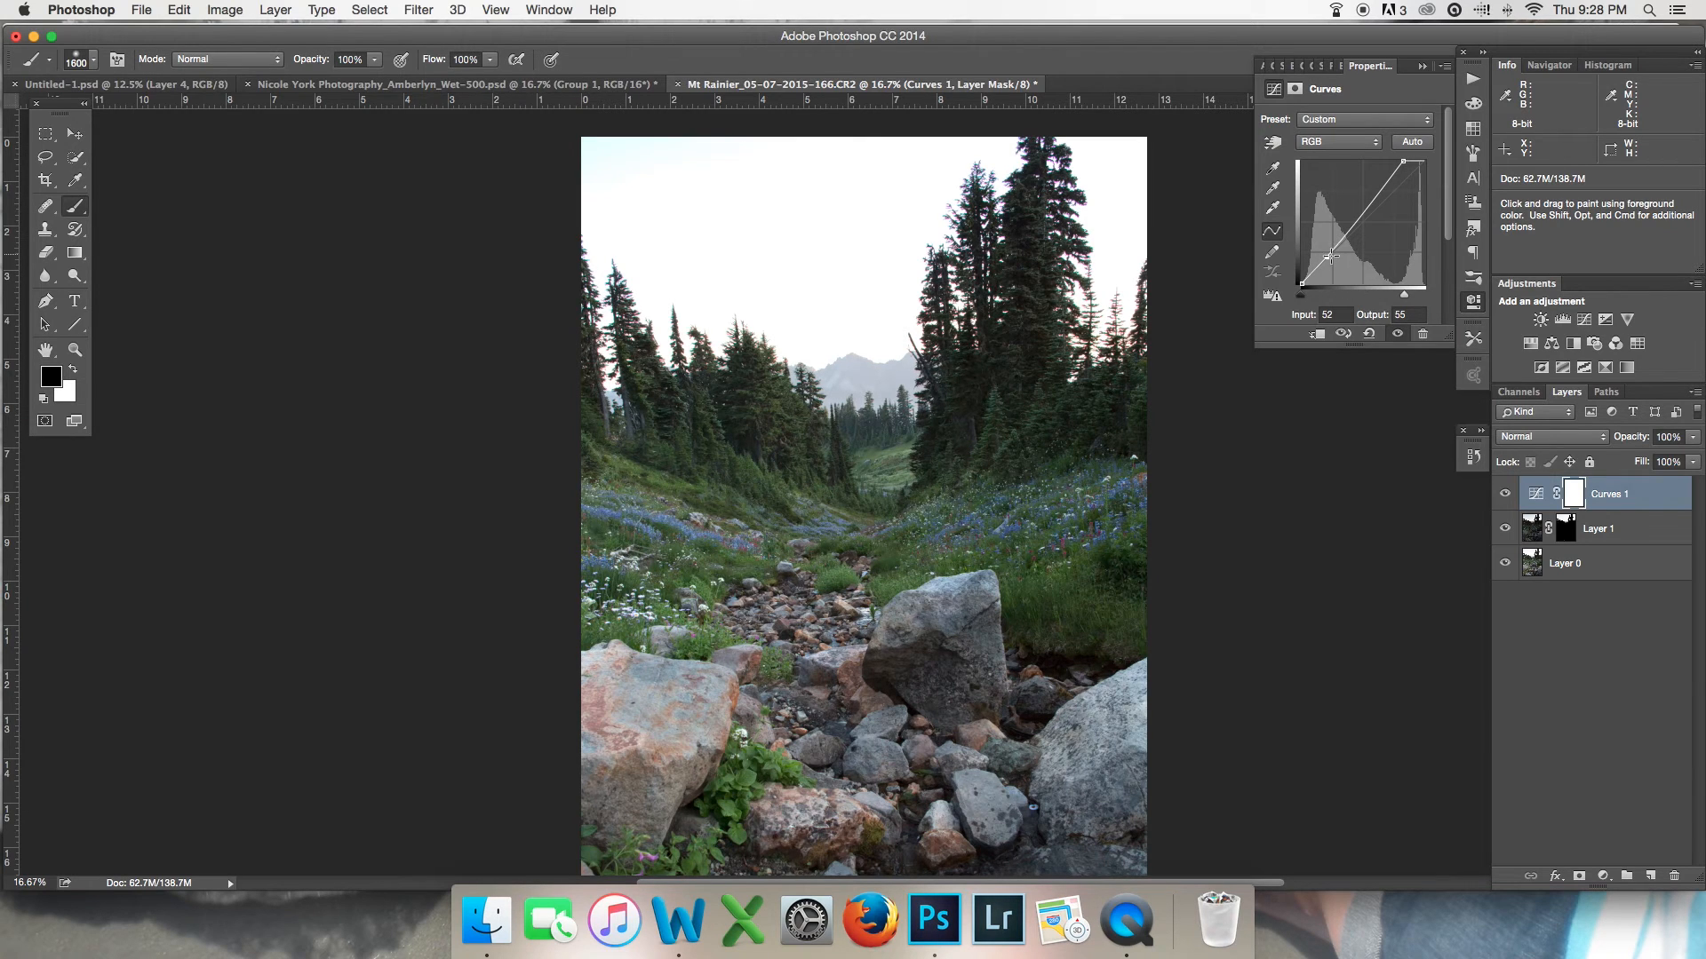
{"action": "left_click_drag", "start_coordinate": [1325, 257], "coordinate": [1324, 255]}
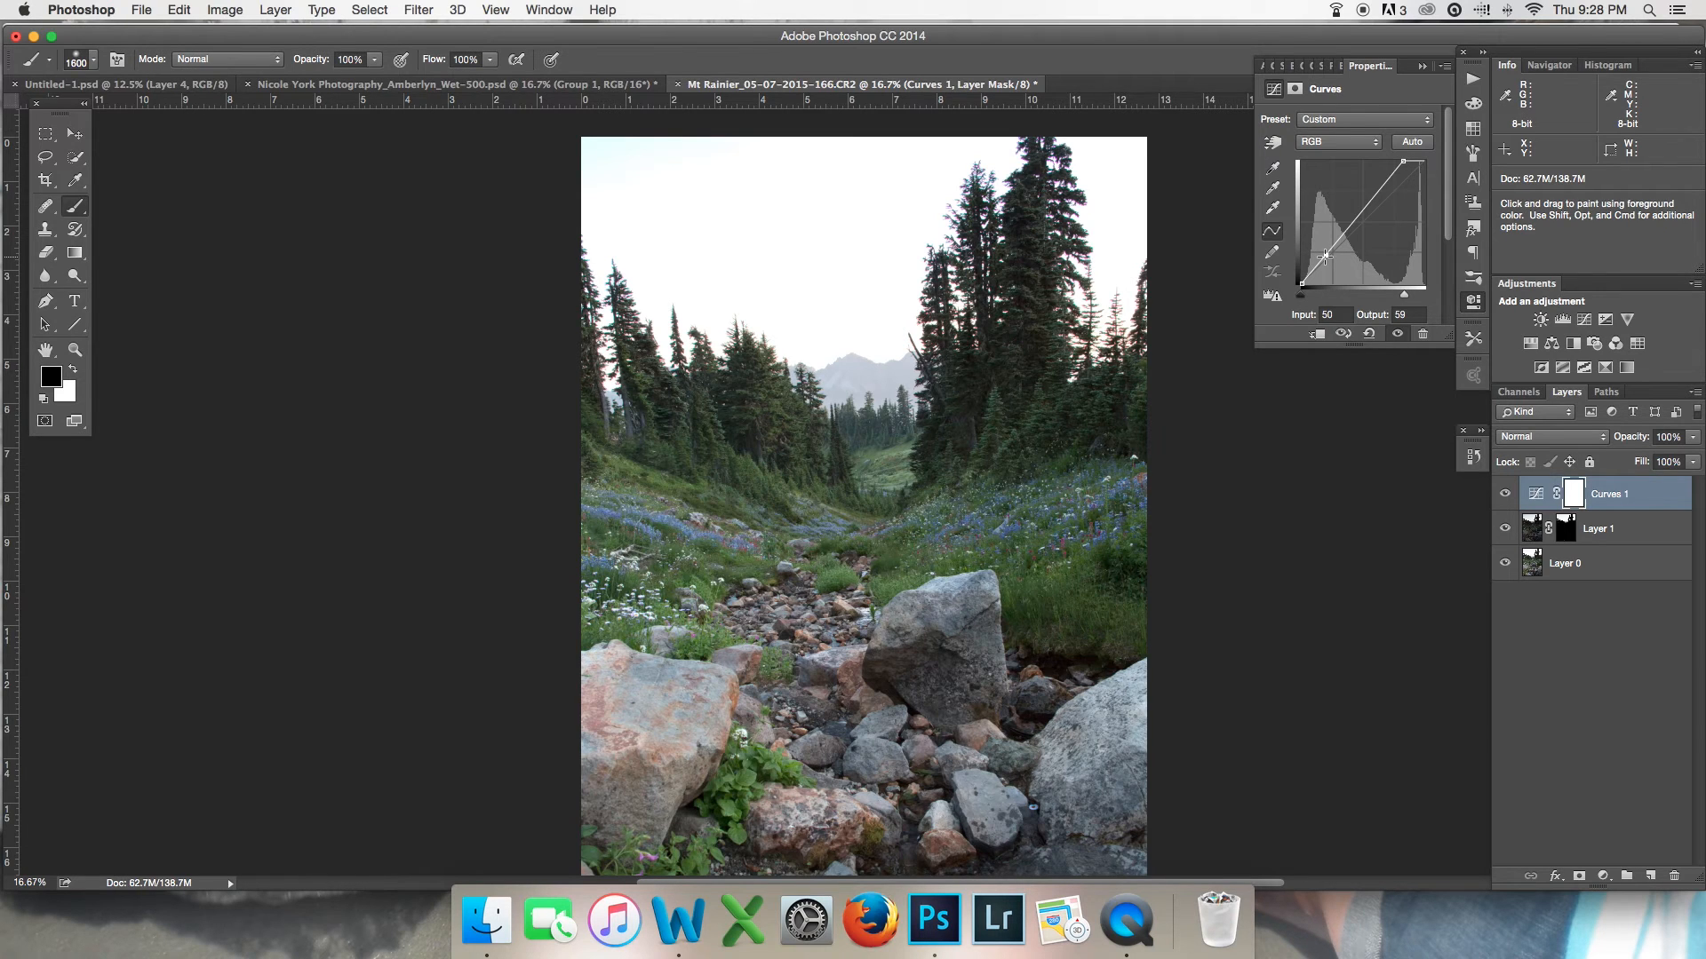
Step: Compare the image with the Curves 1 adjustment hidden and shown
{"action": "left_click", "coordinate": [1505, 494]}
{"action": "left_click", "coordinate": [1507, 495]}
{"action": "left_click", "coordinate": [1507, 495]}
{"action": "left_click", "coordinate": [1507, 495]}
{"action": "left_click", "coordinate": [1507, 495]}
{"action": "left_click", "coordinate": [1507, 494]}
{"action": "left_click", "coordinate": [1507, 494]}
Step: Try painting black across the sky on the Curves 1 mask, and reset the mask to white
{"action": "mouse_move", "coordinate": [779, 221]}
{"action": "left_mouse_down"}
{"action": "mouse_move", "coordinate": [670, 146]}
{"action": "mouse_move", "coordinate": [742, 209]}
{"action": "mouse_move", "coordinate": [800, 179]}
{"action": "mouse_move", "coordinate": [833, 203]}
{"action": "mouse_move", "coordinate": [896, 107]}
{"action": "mouse_move", "coordinate": [1050, 69]}
{"action": "mouse_move", "coordinate": [1107, 178]}
{"action": "mouse_move", "coordinate": [1115, 246]}
{"action": "mouse_move", "coordinate": [1096, 223]}
{"action": "mouse_move", "coordinate": [921, 216]}
{"action": "left_mouse_up"}
{"action": "mouse_move", "coordinate": [729, 302]}
{"action": "left_mouse_down"}
{"action": "mouse_move", "coordinate": [612, 264]}
{"action": "mouse_move", "coordinate": [874, 320]}
{"action": "left_mouse_up"}
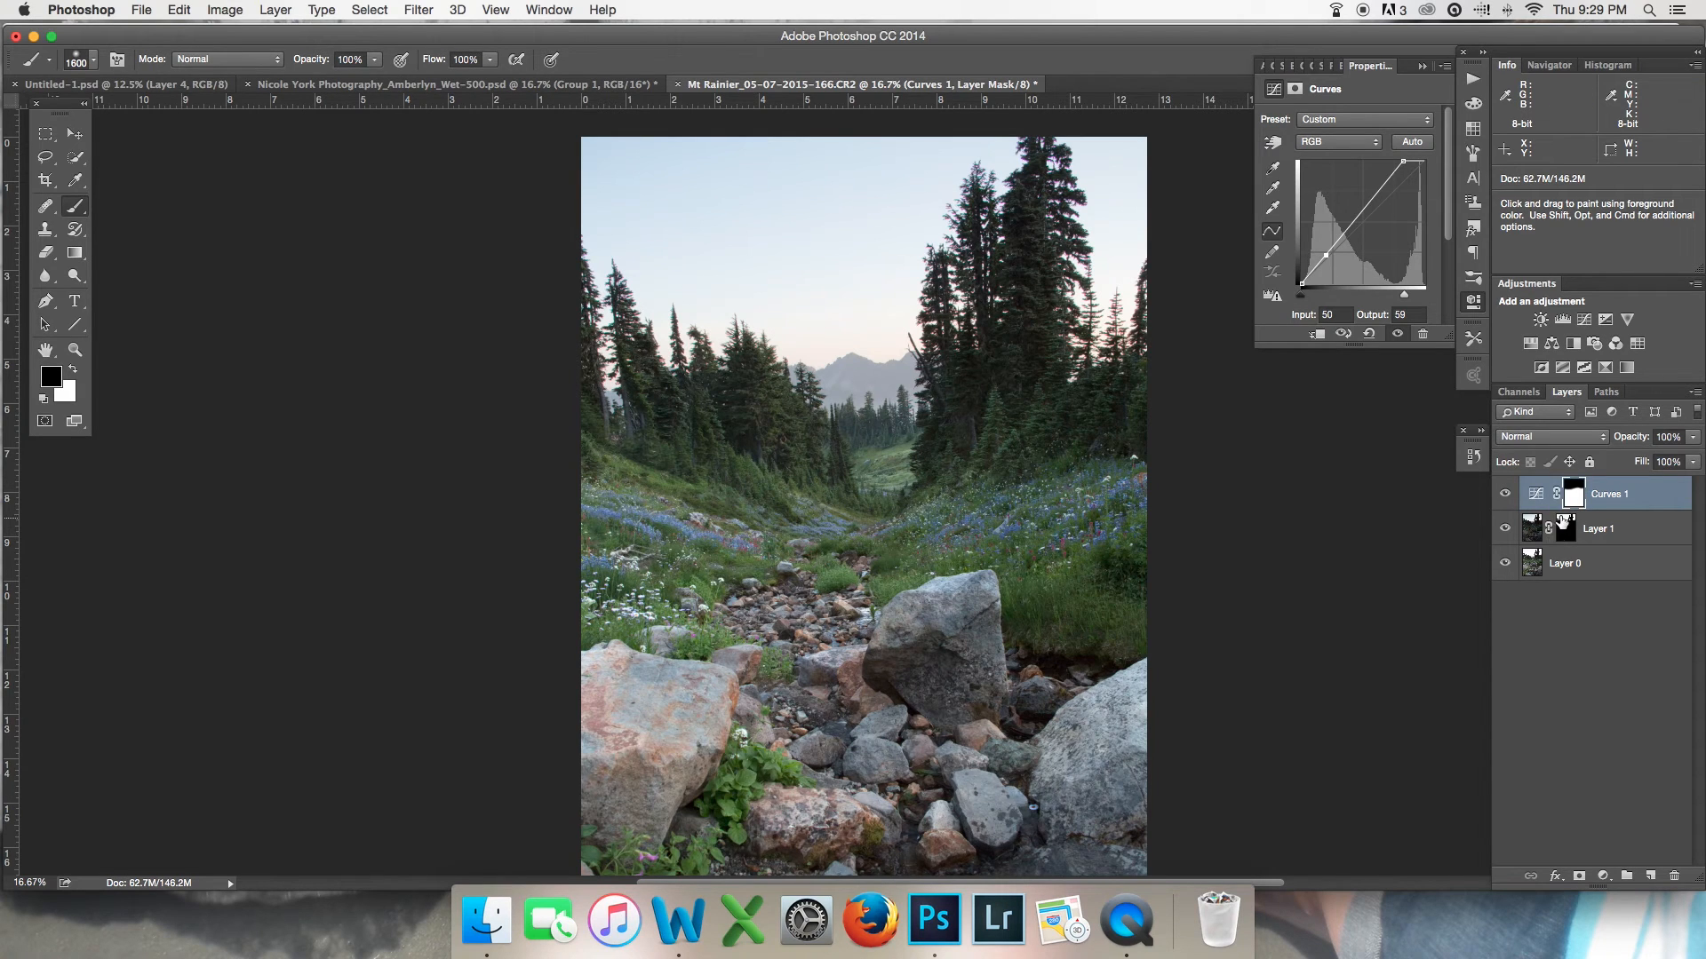
{"action": "key", "text": "super+BackSpace"}
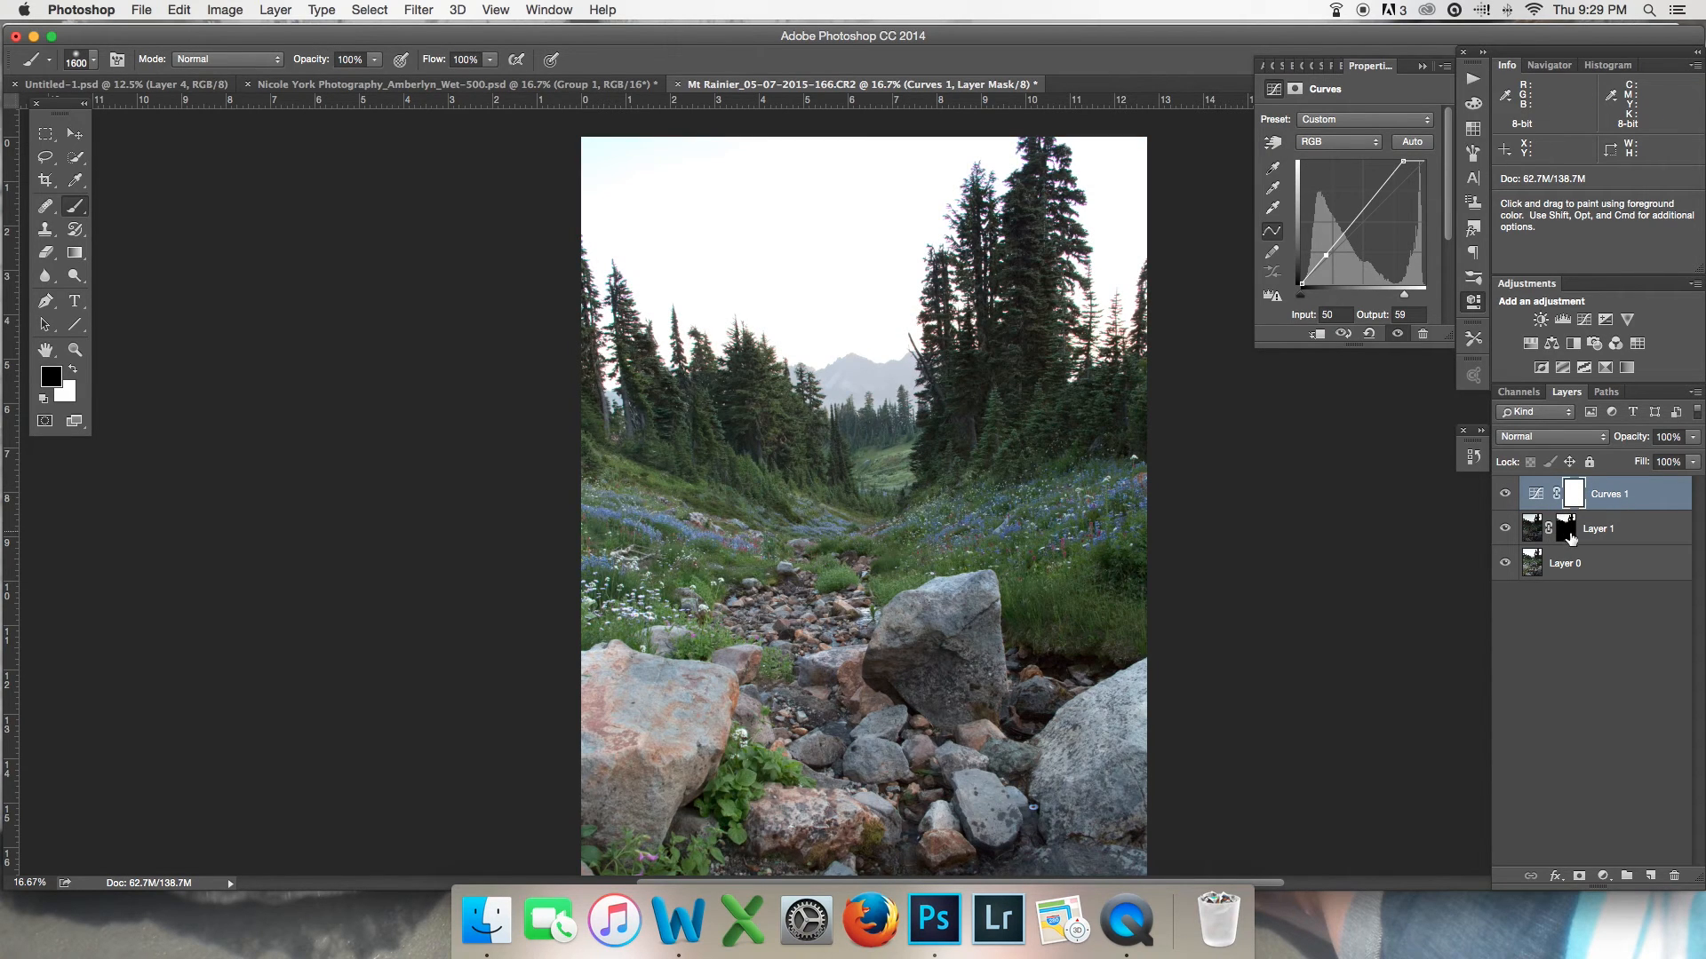
Step: Replace the Curves 1 mask with Layer 1's mask and invert it so the adjustment affects only the foreground
{"action": "left_click", "coordinate": [1568, 534]}
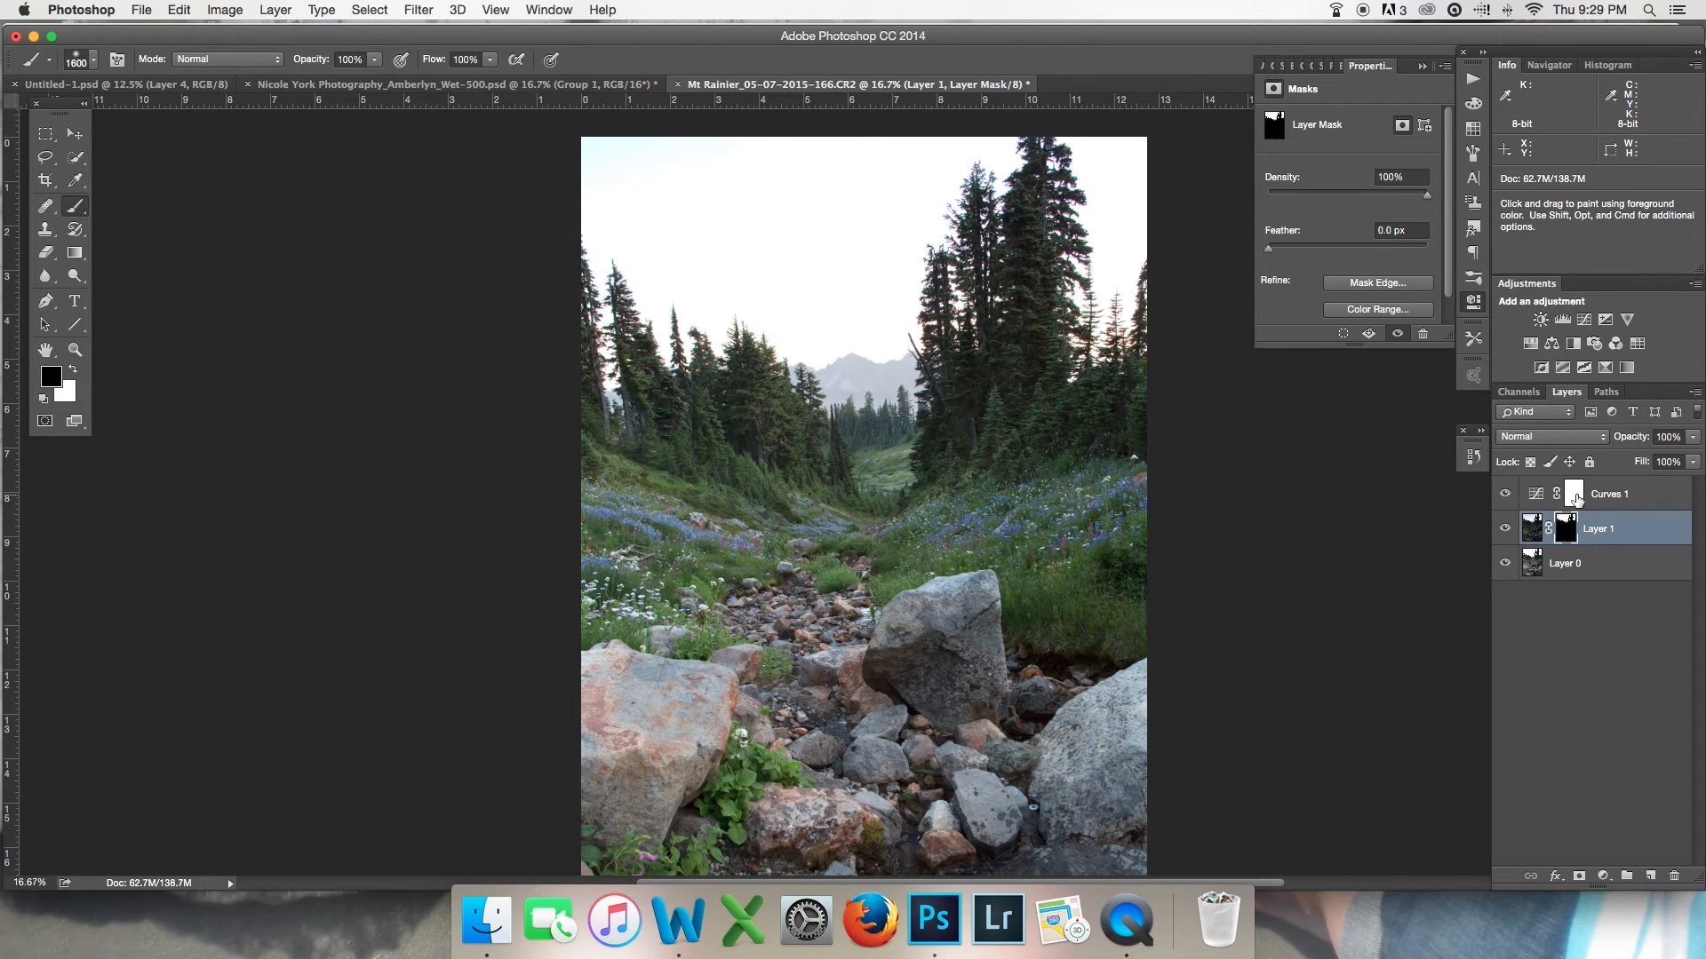
{"action": "left_click_drag", "start_coordinate": [1568, 533], "coordinate": [1573, 494]}
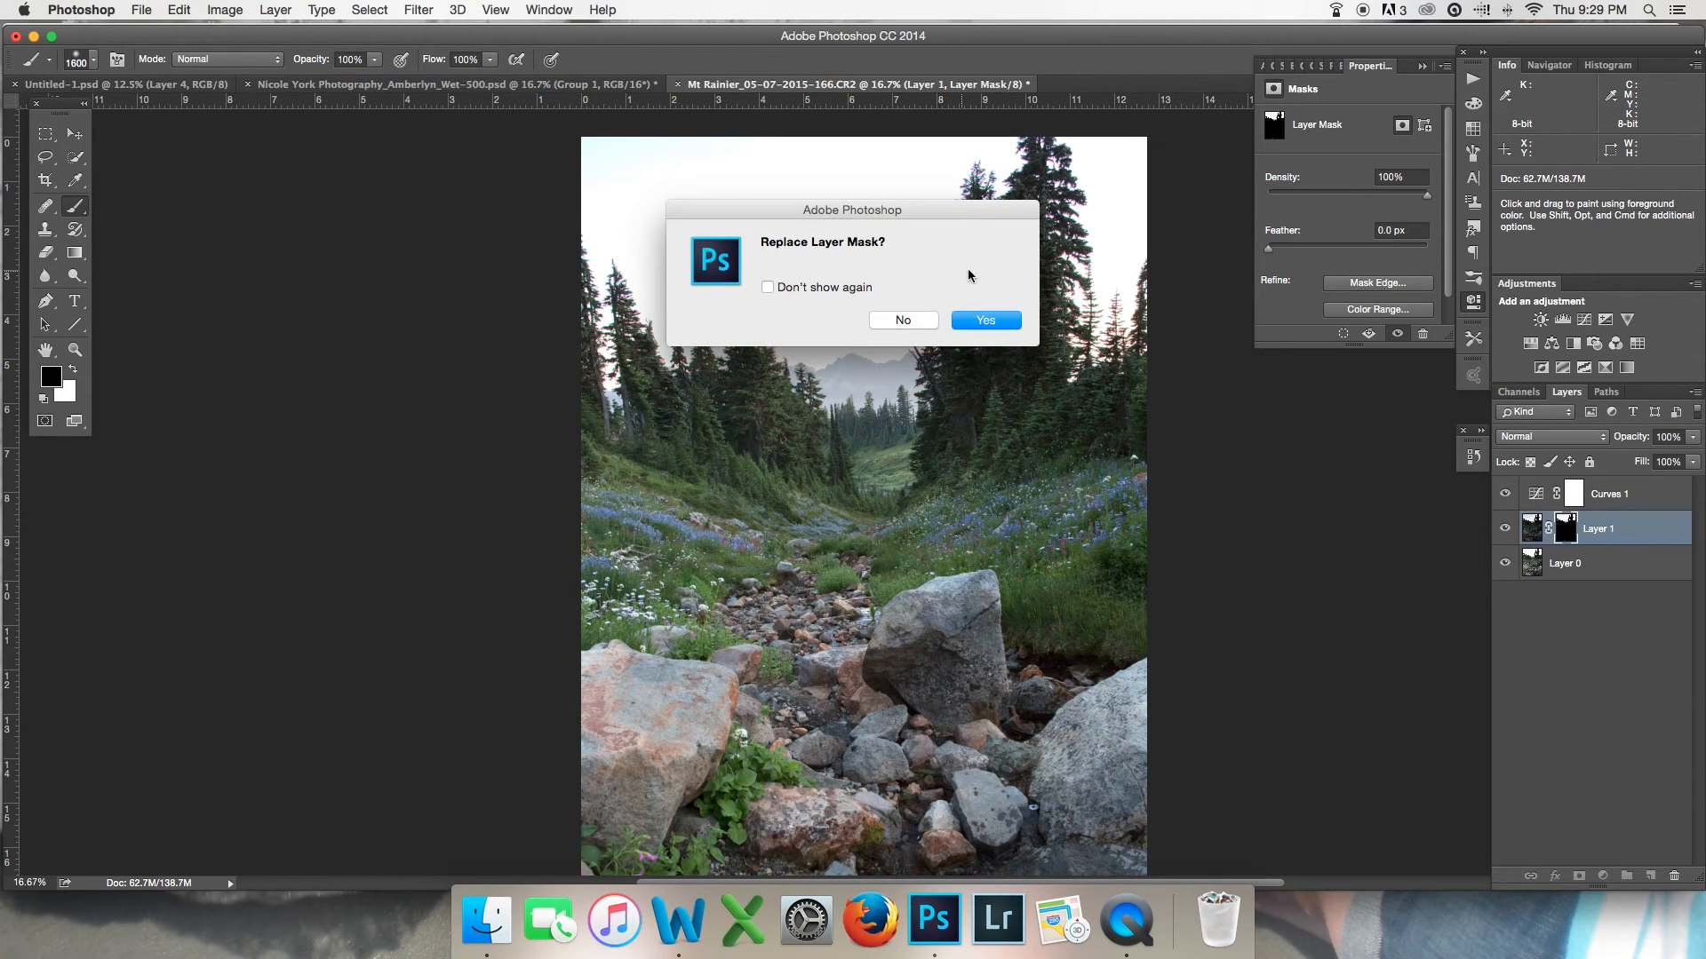
{"action": "left_click", "coordinate": [986, 321]}
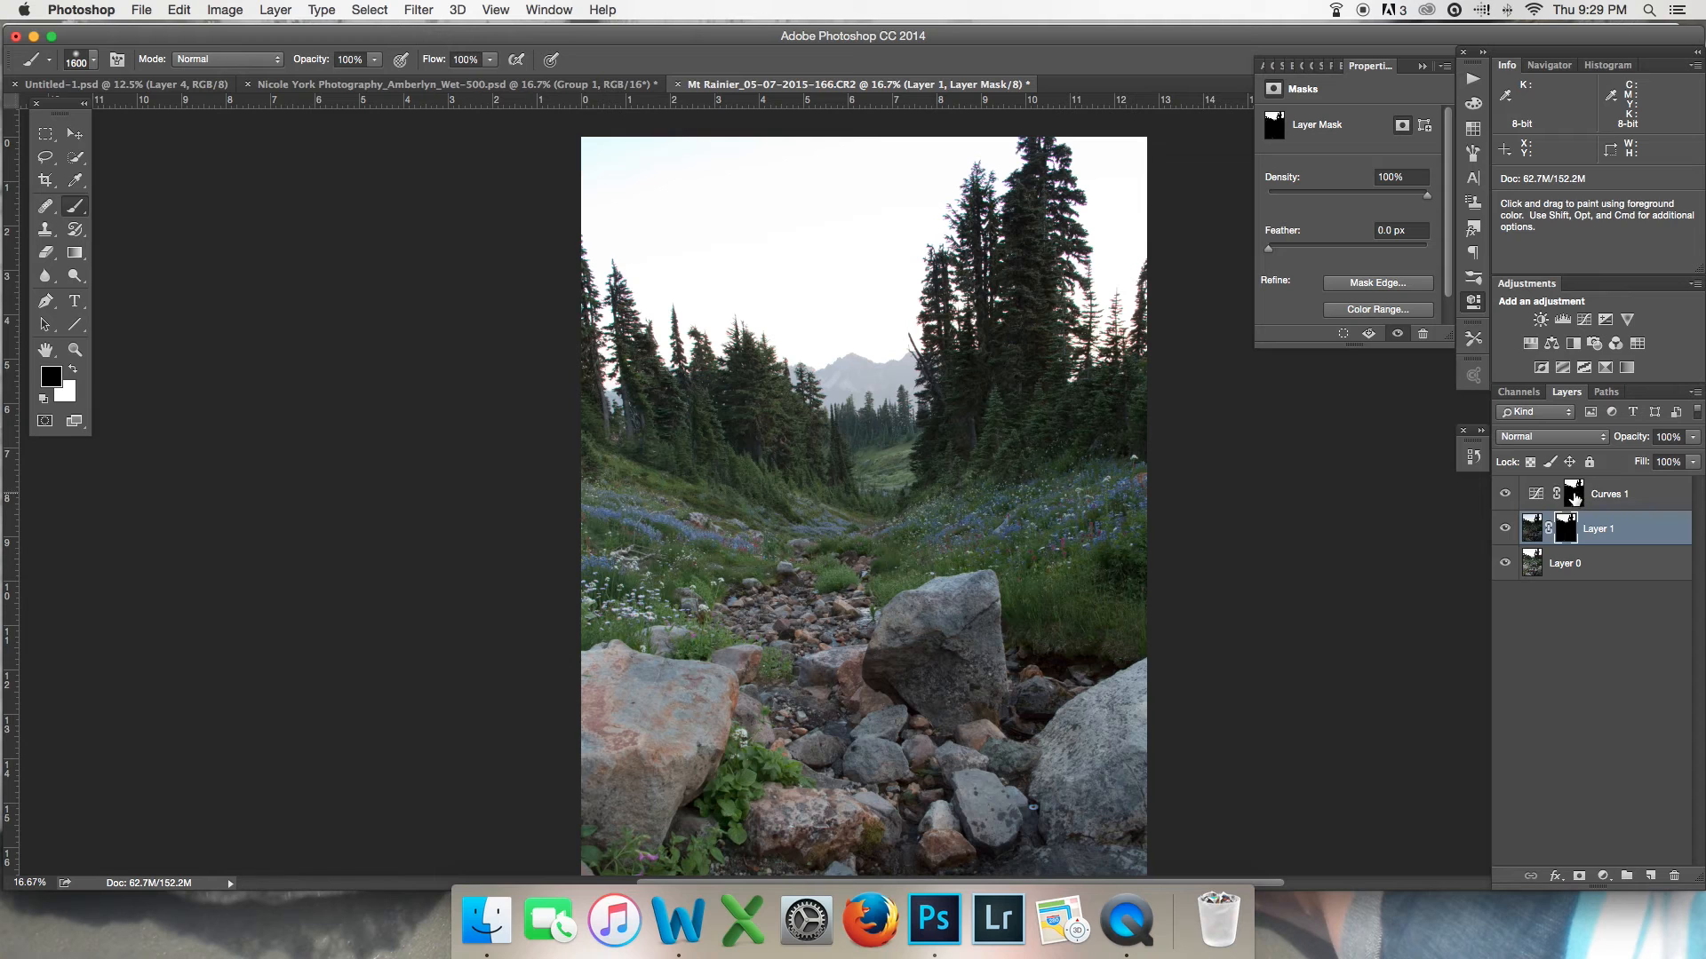
{"action": "left_click", "coordinate": [1574, 494]}
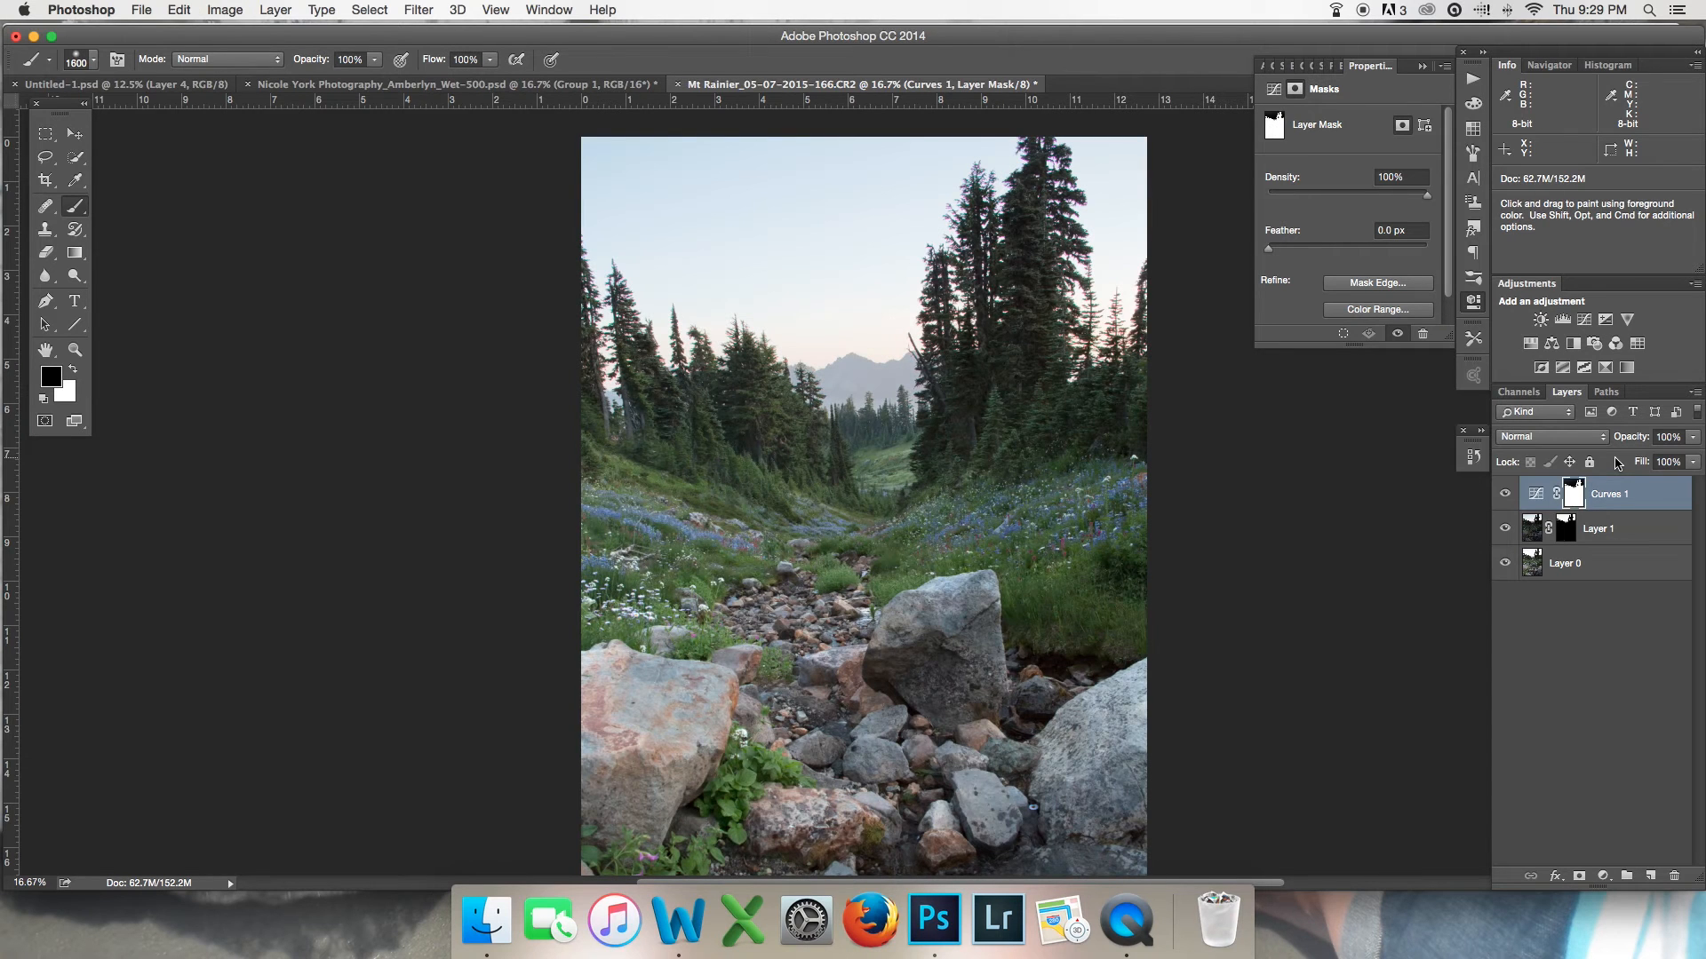
Step: Compare the image with the masked Curves 1 adjustment hidden and shown
{"action": "left_click", "coordinate": [1505, 496]}
{"action": "left_click", "coordinate": [1506, 498]}
{"action": "left_click", "coordinate": [1507, 499]}
{"action": "left_click", "coordinate": [1508, 499]}
{"action": "left_click", "coordinate": [1509, 499]}
{"action": "left_click", "coordinate": [1508, 499]}
{"action": "left_click", "coordinate": [1507, 499]}
{"action": "left_click", "coordinate": [1508, 499]}
{"action": "left_click", "coordinate": [1508, 499]}
{"action": "left_click", "coordinate": [1507, 499]}
{"action": "left_click", "coordinate": [1508, 500]}
{"action": "left_click", "coordinate": [1508, 499]}
{"action": "left_click", "coordinate": [1508, 500]}
Step: Group Curves 1 and Layer 1, and compare the image with the group hidden and shown
{"action": "left_click", "coordinate": [1616, 531], "text": "shift"}
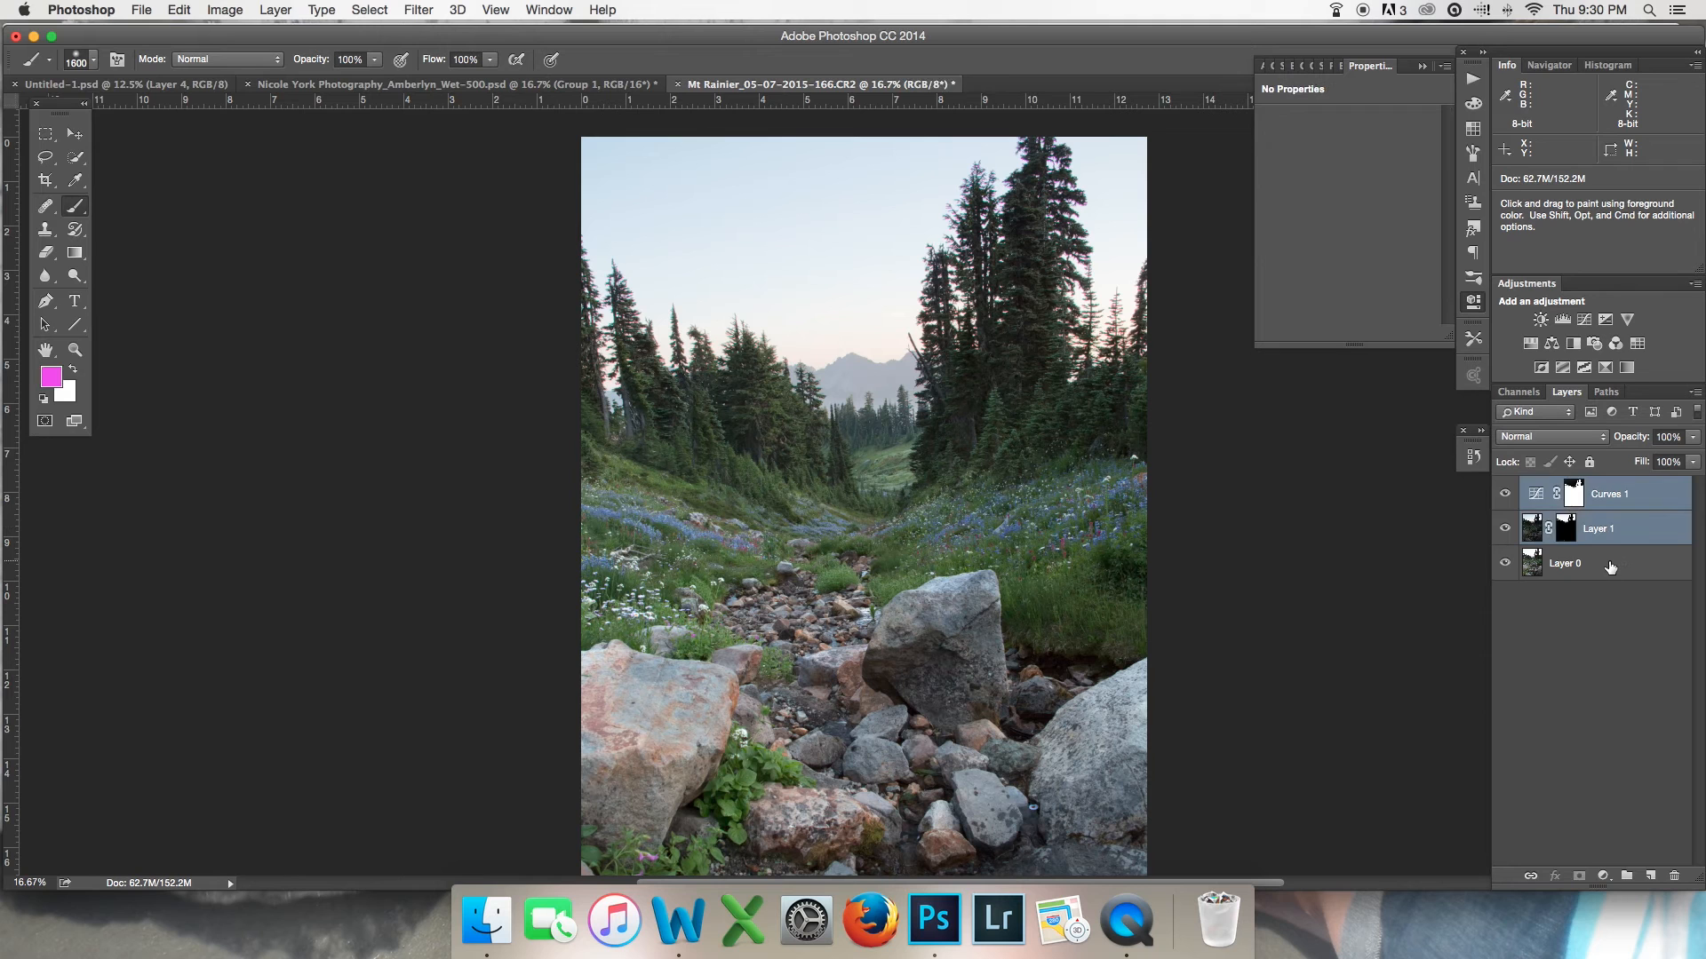
{"action": "key", "text": "super+g"}
{"action": "left_click", "coordinate": [1505, 488]}
{"action": "left_click", "coordinate": [1504, 488]}
{"action": "left_click", "coordinate": [1506, 488]}
{"action": "left_click", "coordinate": [1507, 489]}
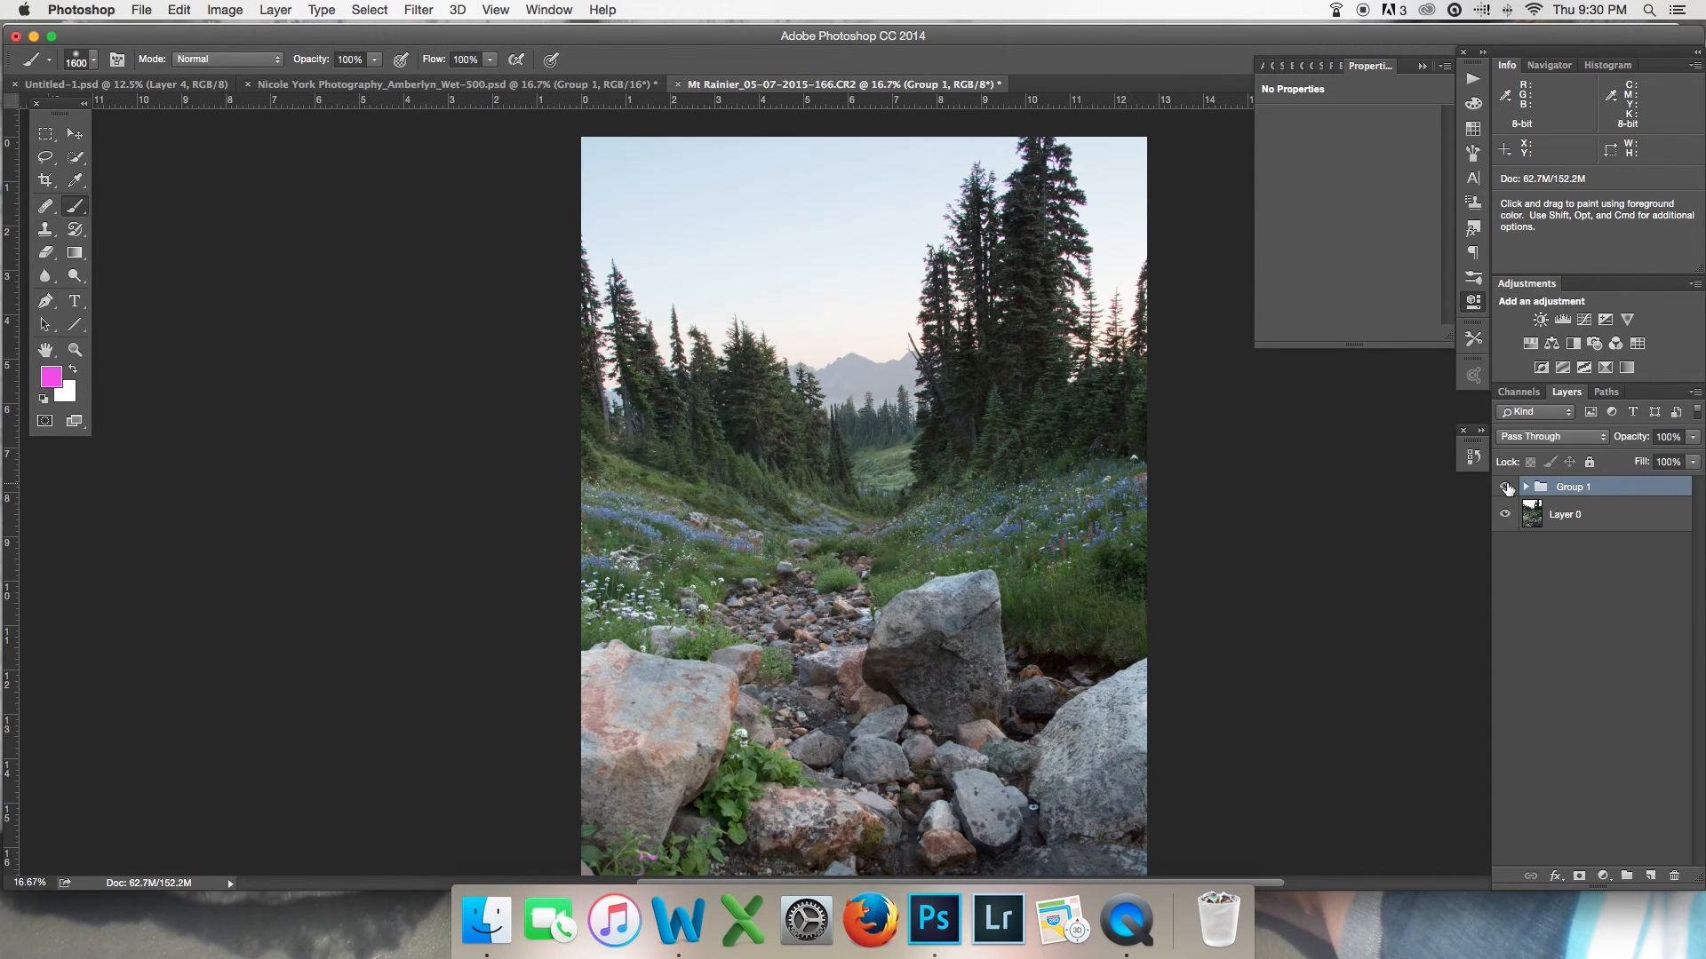
{"action": "left_click", "coordinate": [1506, 489]}
{"action": "left_click", "coordinate": [1506, 489]}
{"action": "left_click", "coordinate": [1505, 488]}
{"action": "left_click", "coordinate": [1506, 489]}
{"action": "left_click", "coordinate": [1506, 488]}
{"action": "left_click", "coordinate": [1506, 489]}
{"action": "left_click", "coordinate": [1505, 488]}
{"action": "left_click", "coordinate": [1506, 488]}
{"action": "left_click", "coordinate": [1505, 489]}
{"action": "left_click", "coordinate": [1506, 489]}
{"action": "left_click", "coordinate": [1506, 489]}
{"action": "left_click", "coordinate": [1506, 489]}
Step: Expand Group 1, compare the image with its Curves 1 layer hidden and shown, and collapse the group
{"action": "left_click", "coordinate": [1526, 487]}
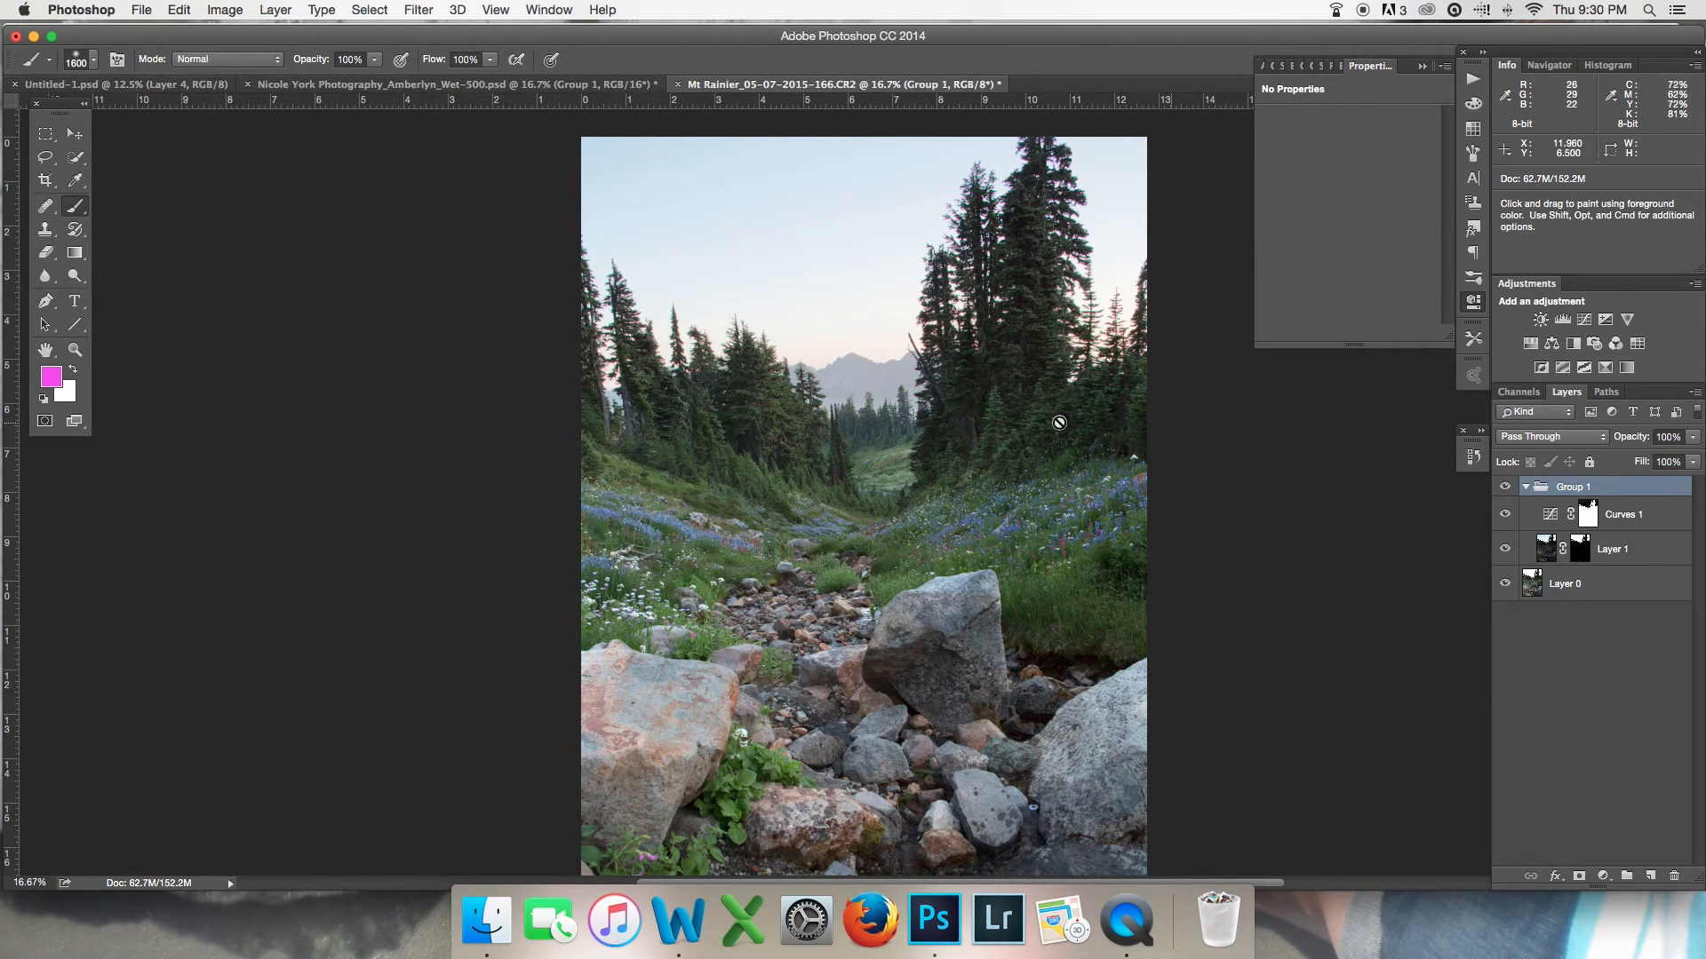
{"action": "left_click", "coordinate": [1505, 514]}
{"action": "left_click", "coordinate": [1506, 516]}
{"action": "left_click", "coordinate": [1506, 516]}
{"action": "left_click", "coordinate": [1507, 517]}
{"action": "left_click", "coordinate": [1526, 488]}
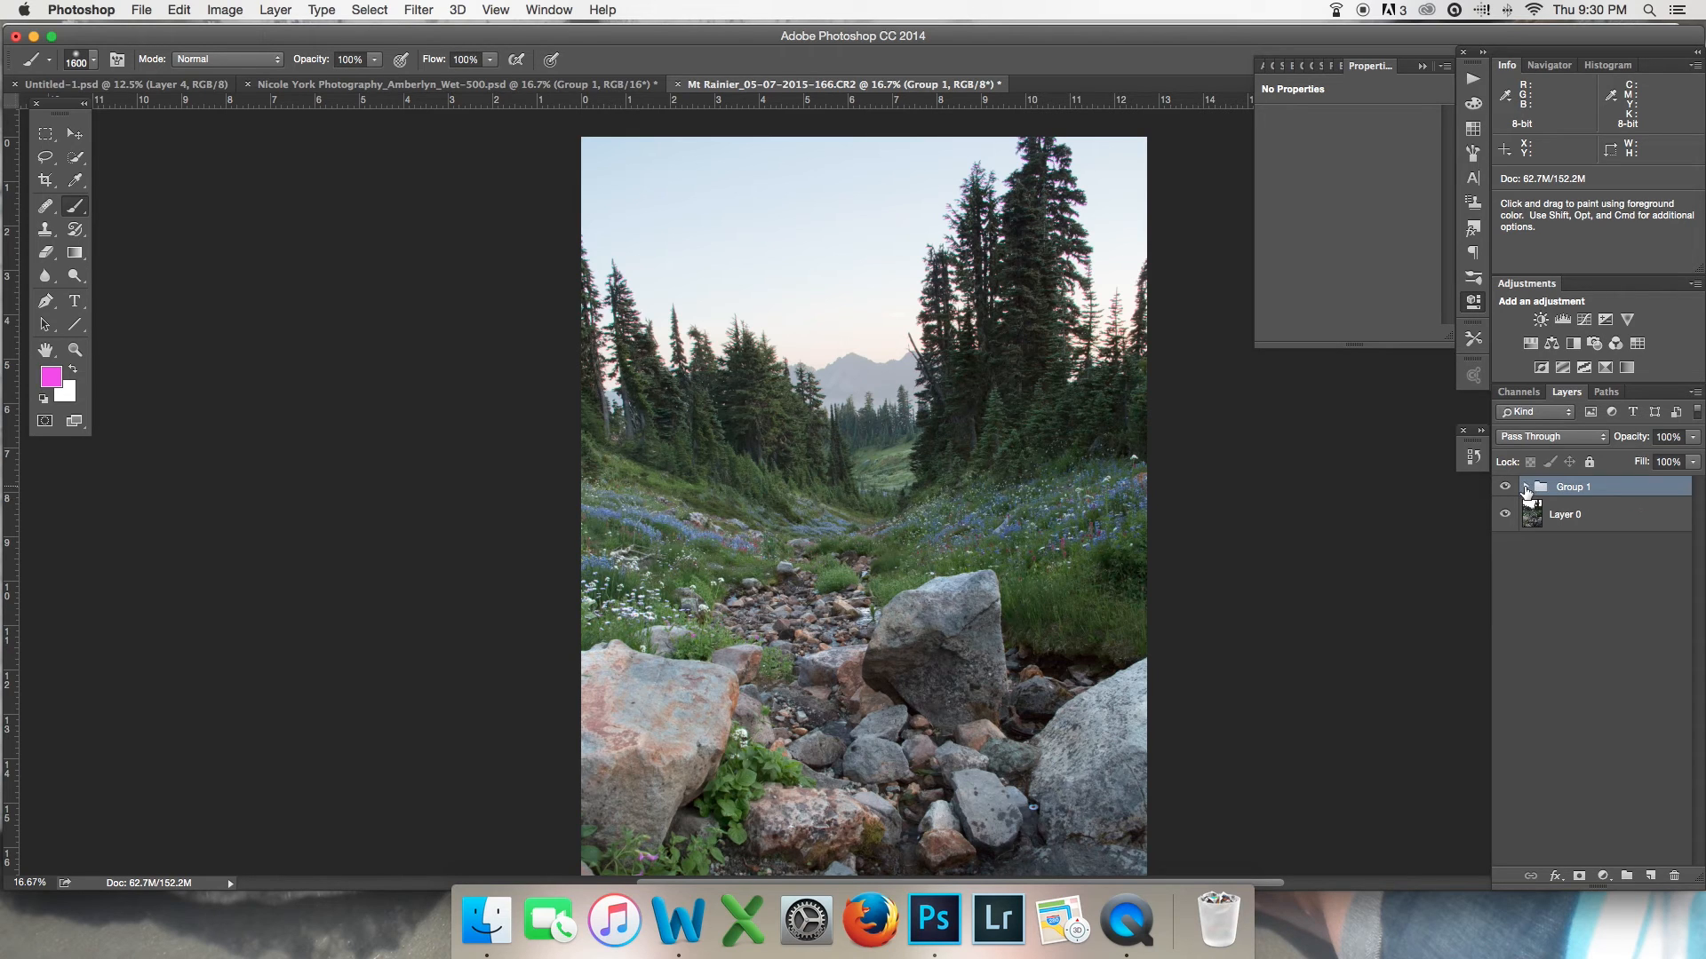
Step: Add a Hue/Saturation adjustment layer above the group with Saturation at +17
{"action": "left_click", "coordinate": [1551, 343]}
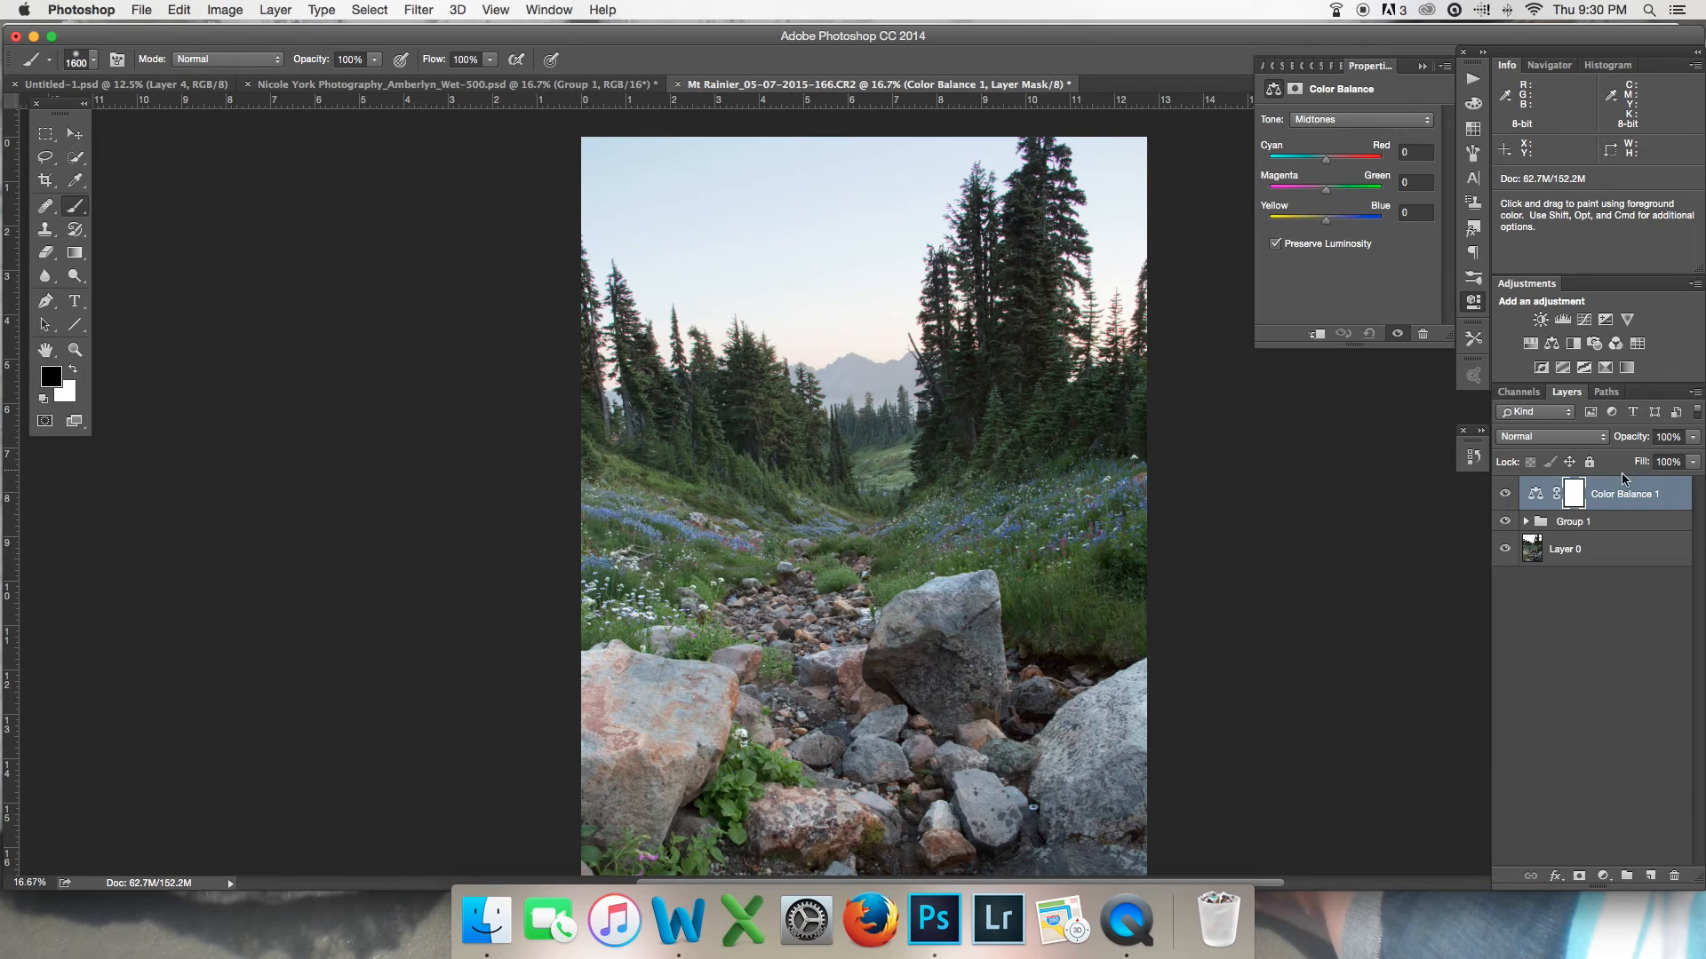
{"action": "key", "text": "BackSpace"}
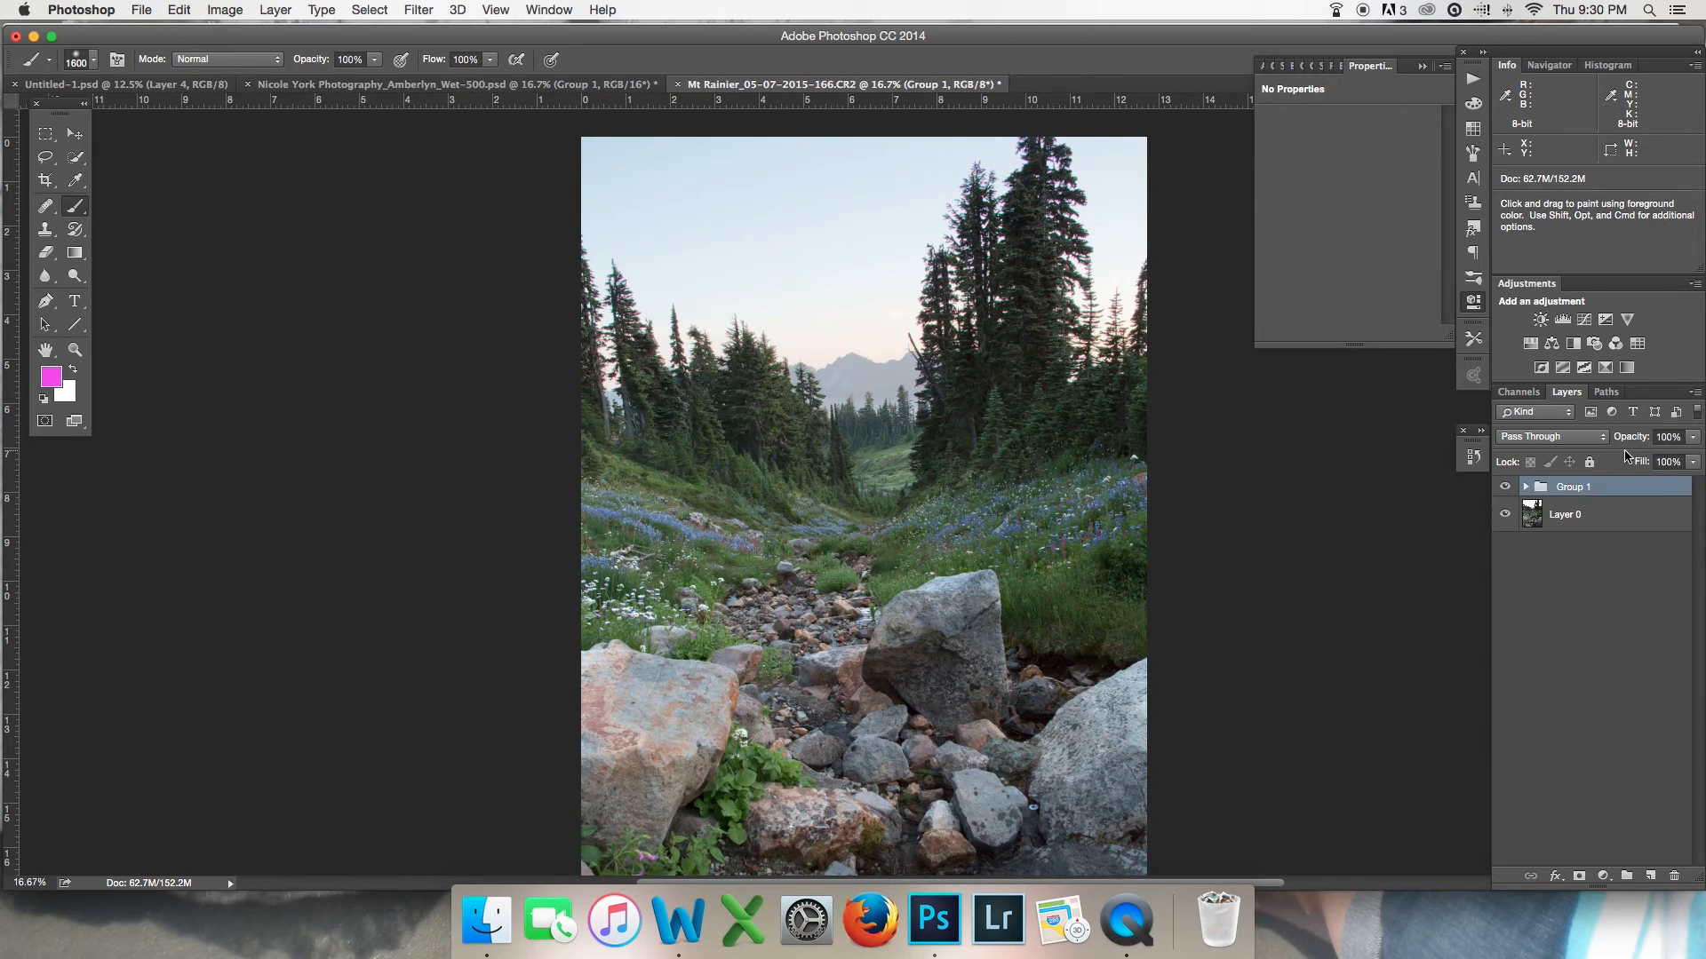
{"action": "left_click", "coordinate": [1530, 344]}
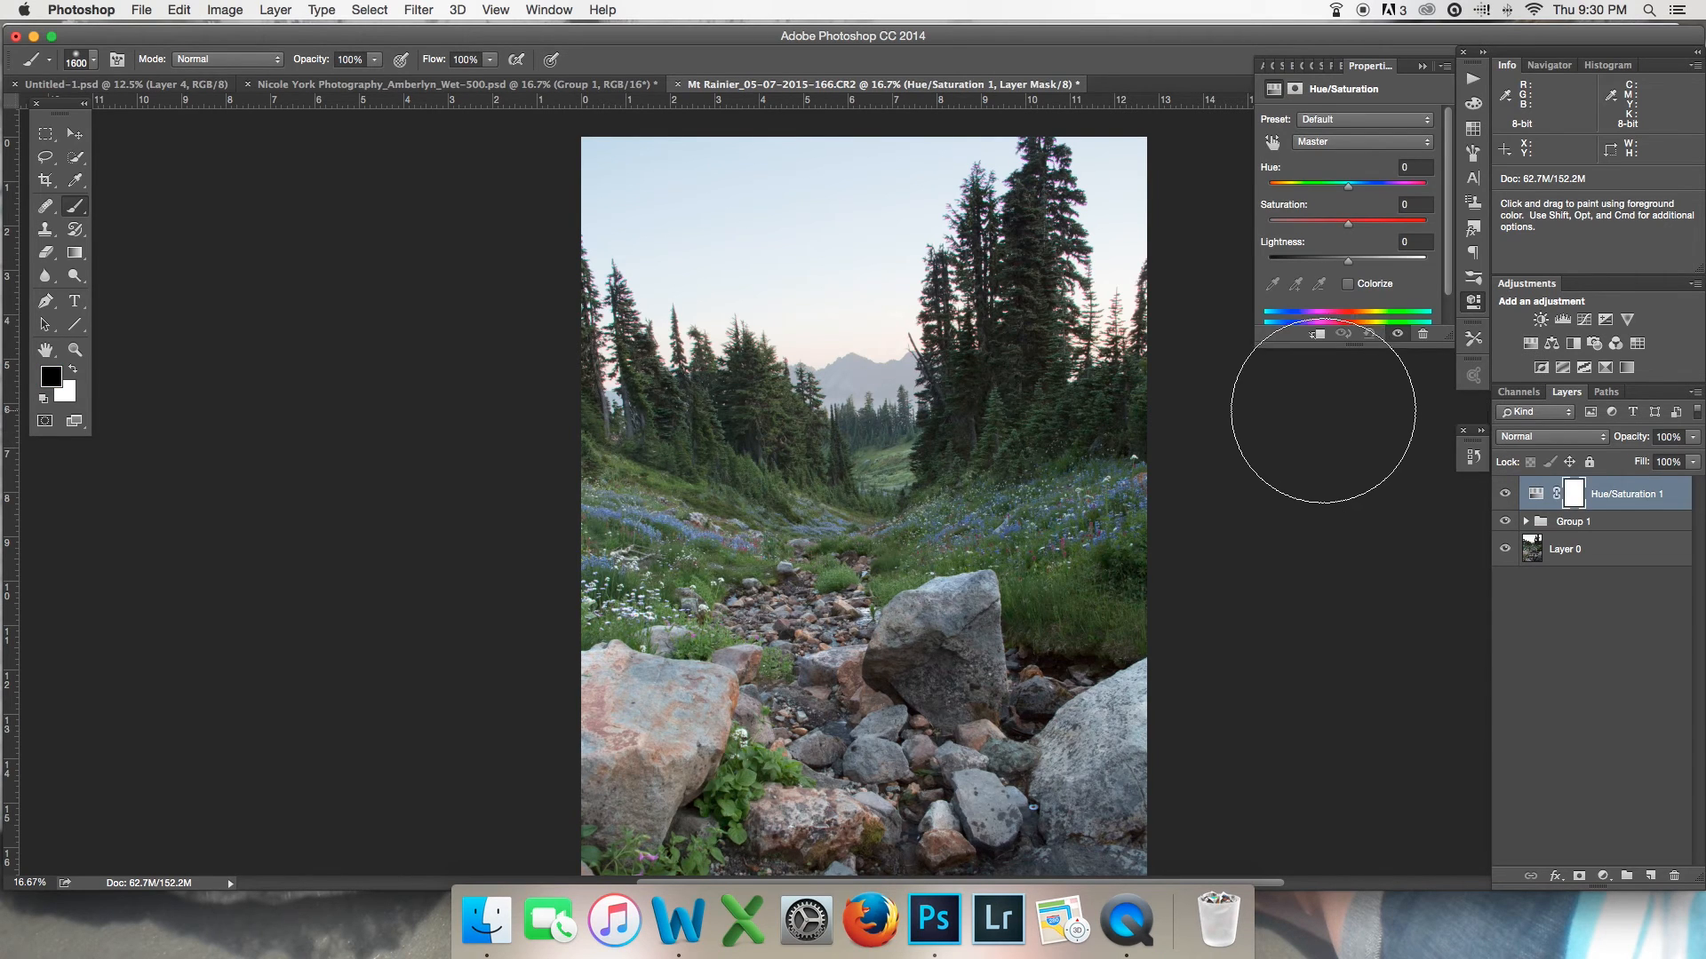
{"action": "left_click_drag", "start_coordinate": [1348, 224], "coordinate": [1350, 225]}
{"action": "left_click_drag", "start_coordinate": [1359, 228], "coordinate": [1363, 229]}
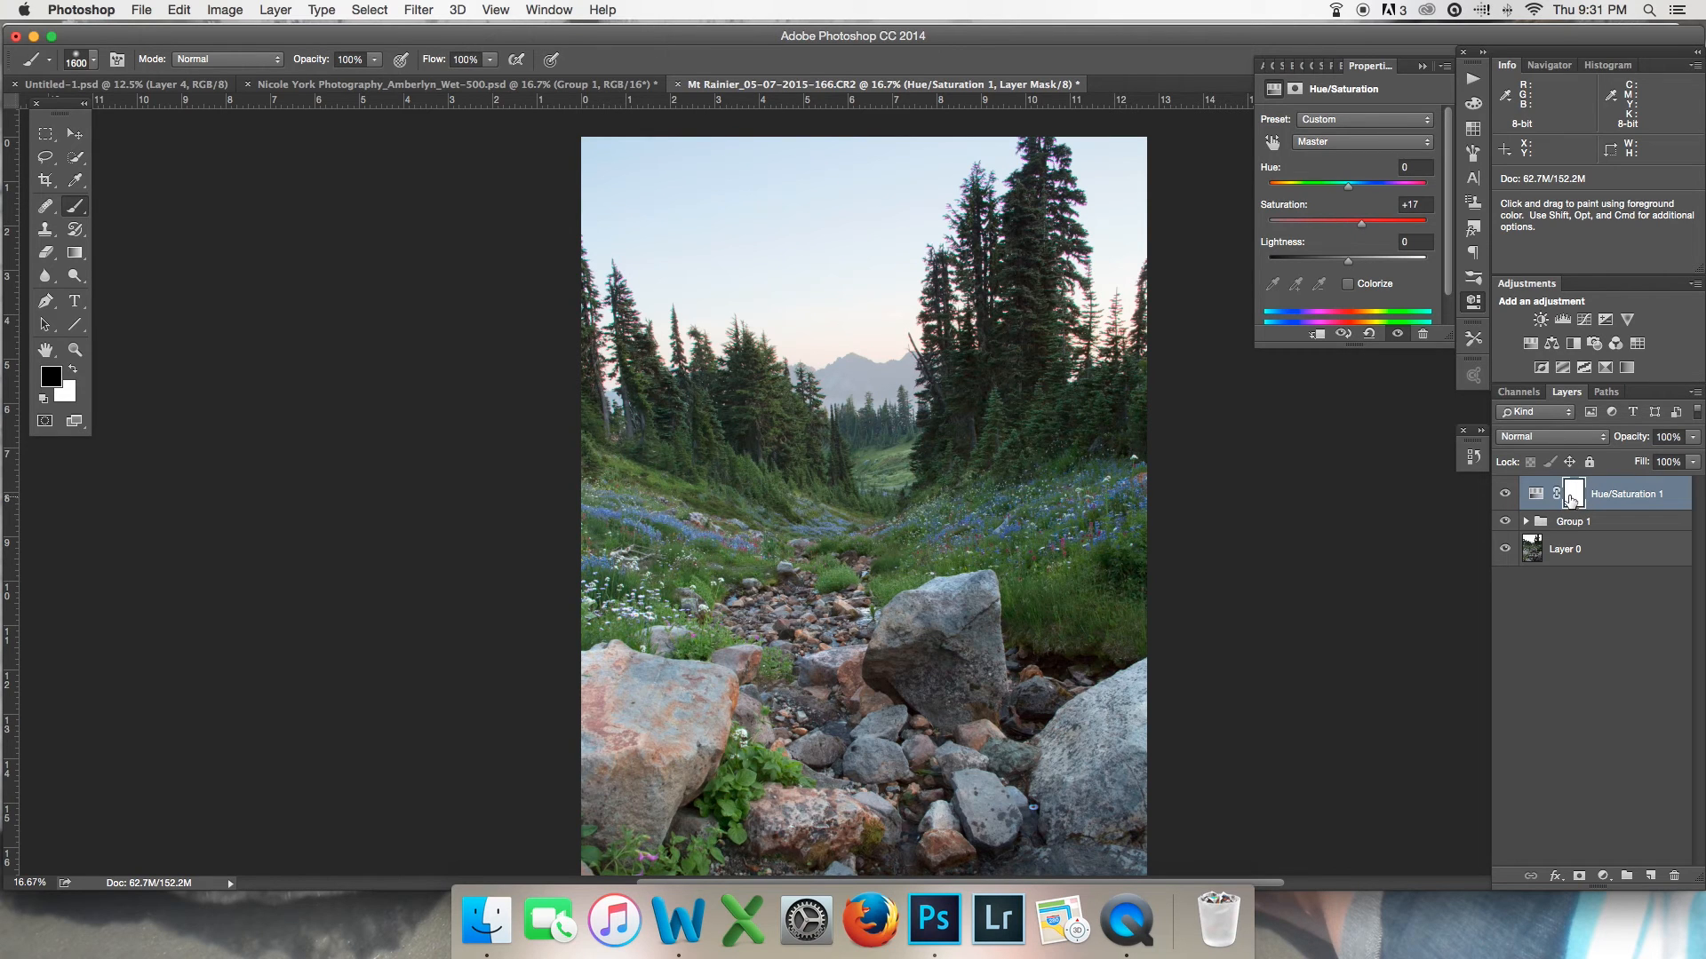
Step: Paint black over the large reddish boulder and the small reddish foreground rock on the Hue/Saturation 1 mask with a 200 px brush, and inspect the mask
{"action": "key", "text": "bracketleft"}
{"action": "key", "text": "bracketleft"}
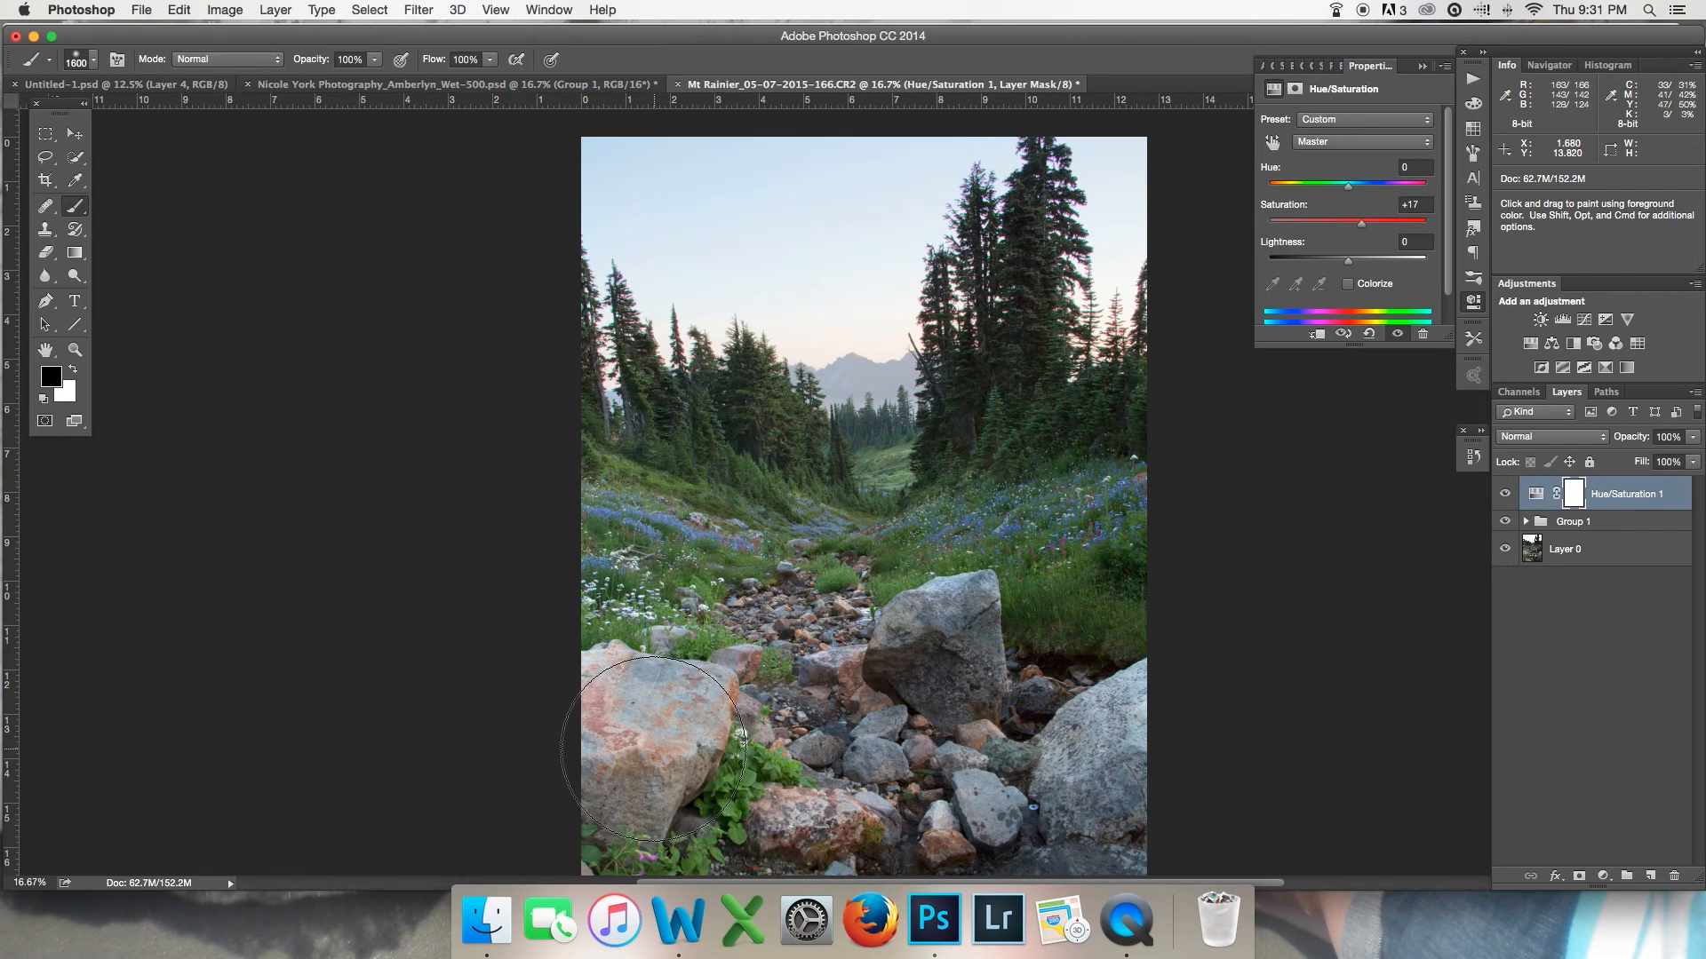
{"action": "key", "text": "bracketleft"}
{"action": "key", "text": "bracketleft"}
{"action": "key", "text": "bracketleft"}
{"action": "key", "text": "bracketleft"}
{"action": "key", "text": "bracketleft"}
{"action": "key", "text": "bracketleft"}
{"action": "key", "text": "bracketleft"}
{"action": "key", "text": "bracketleft"}
{"action": "key", "text": "bracketleft"}
{"action": "key", "text": "bracketleft"}
{"action": "key", "text": "bracketleft"}
{"action": "key", "text": "bracketleft"}
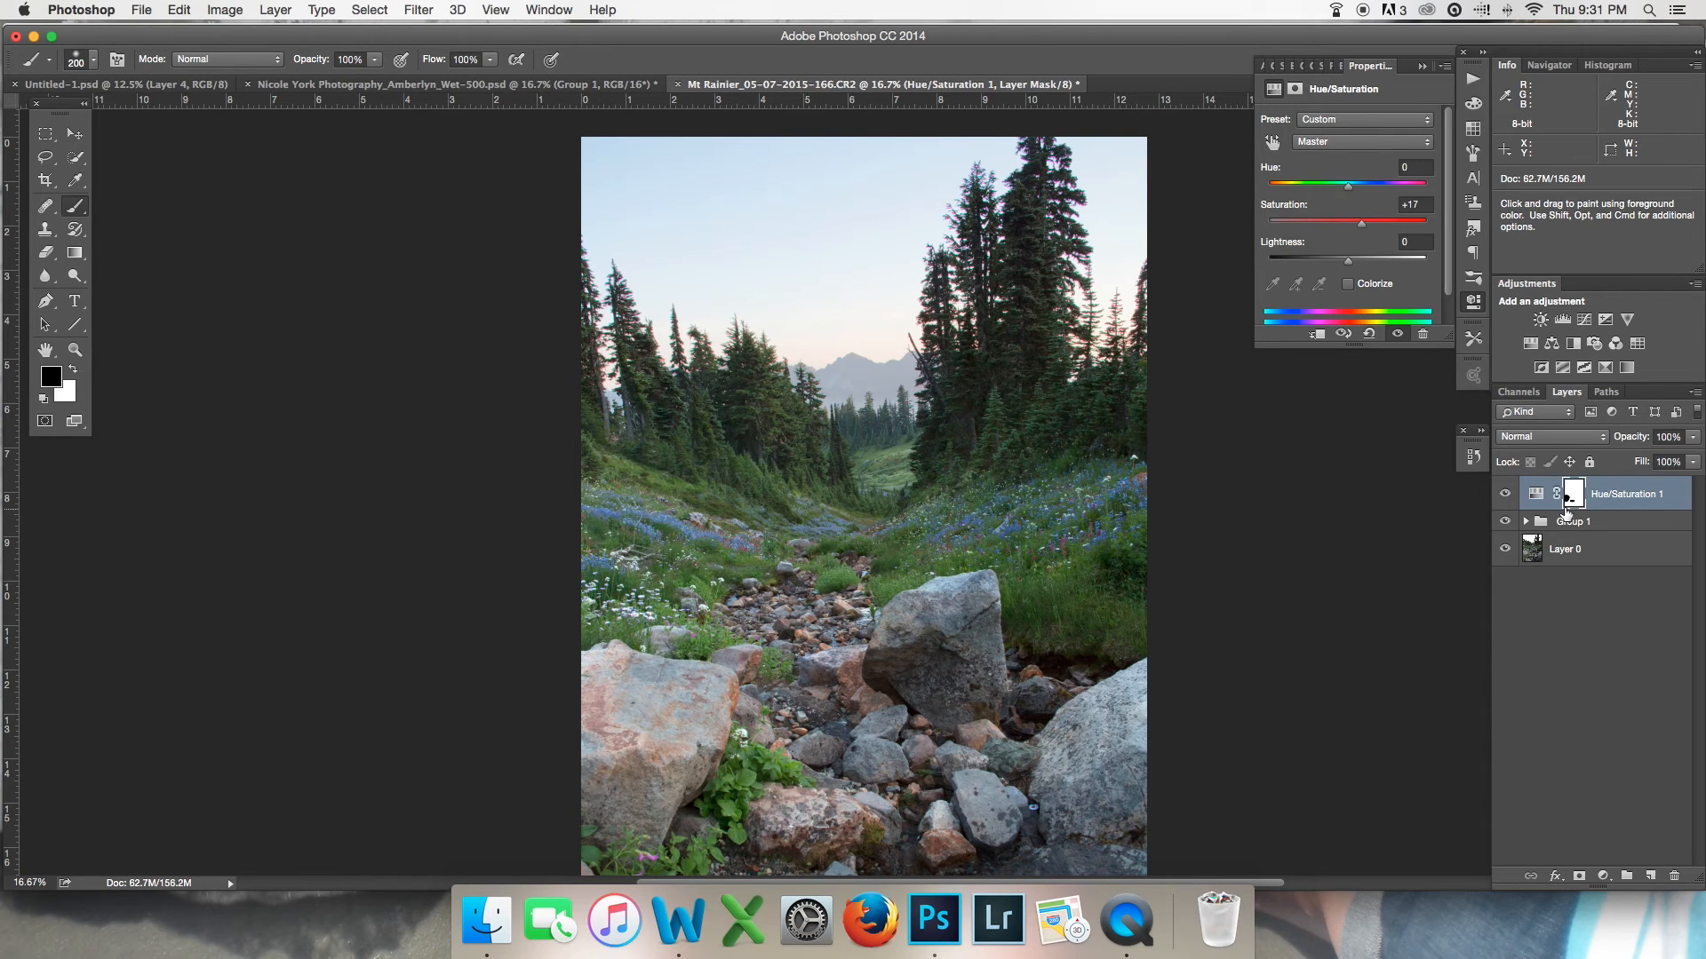
{"action": "left_click", "coordinate": [1571, 496], "text": "alt"}
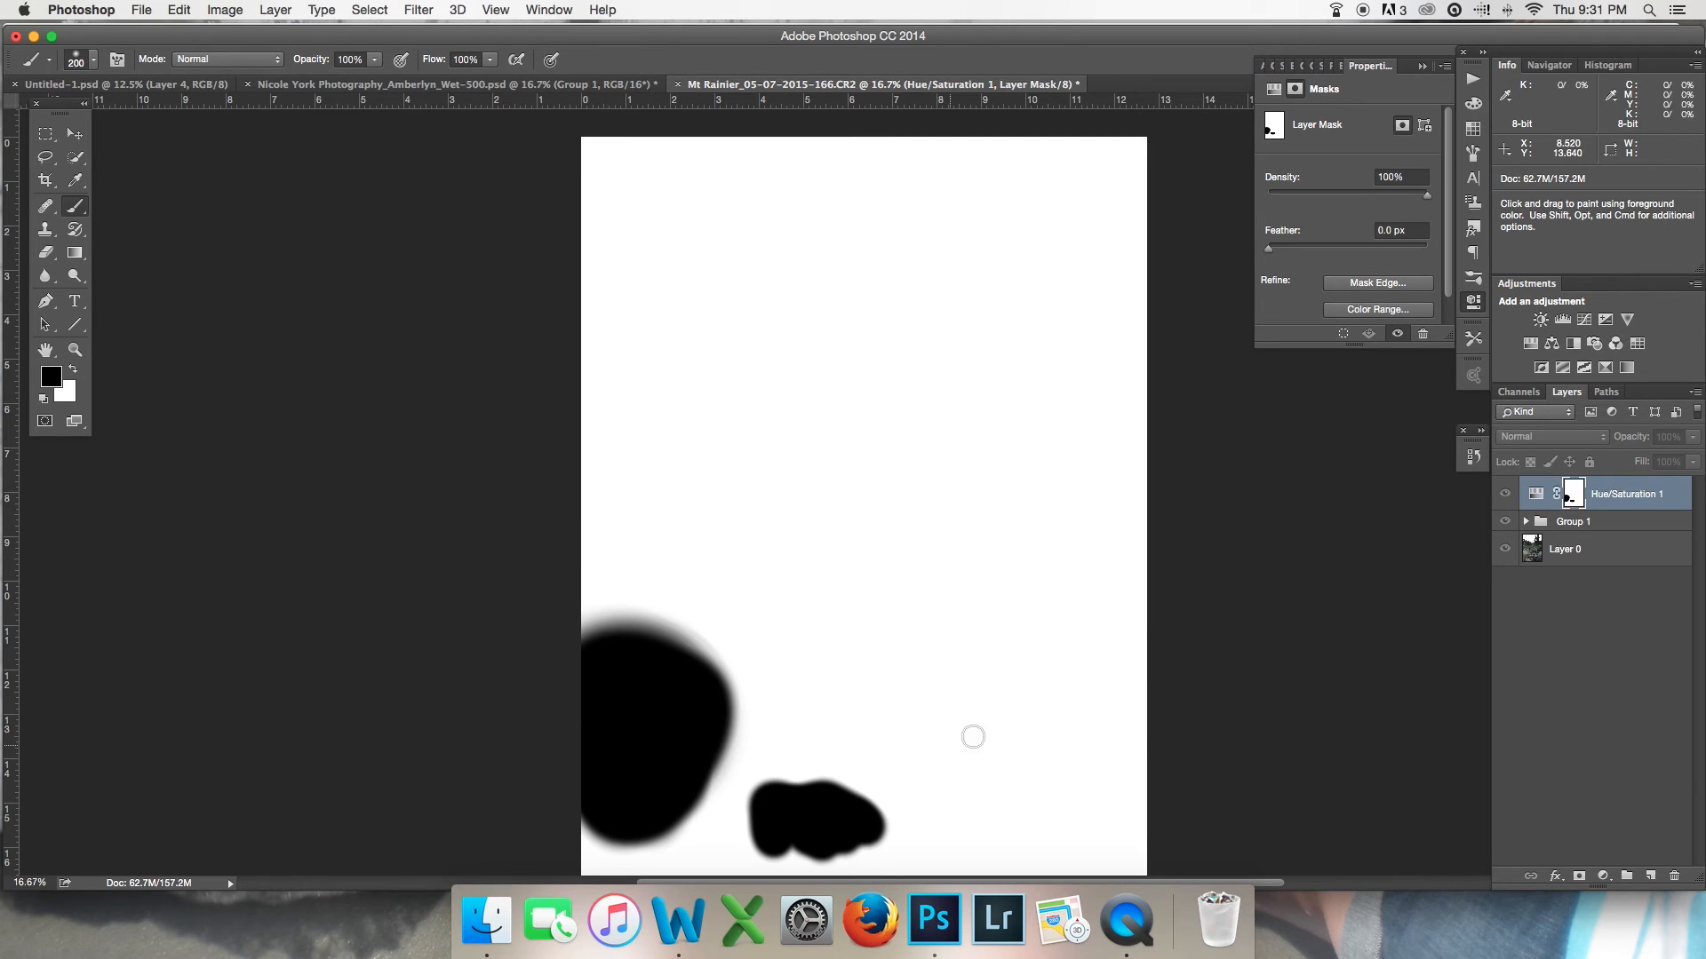
{"action": "left_click", "coordinate": [1570, 496], "text": "alt"}
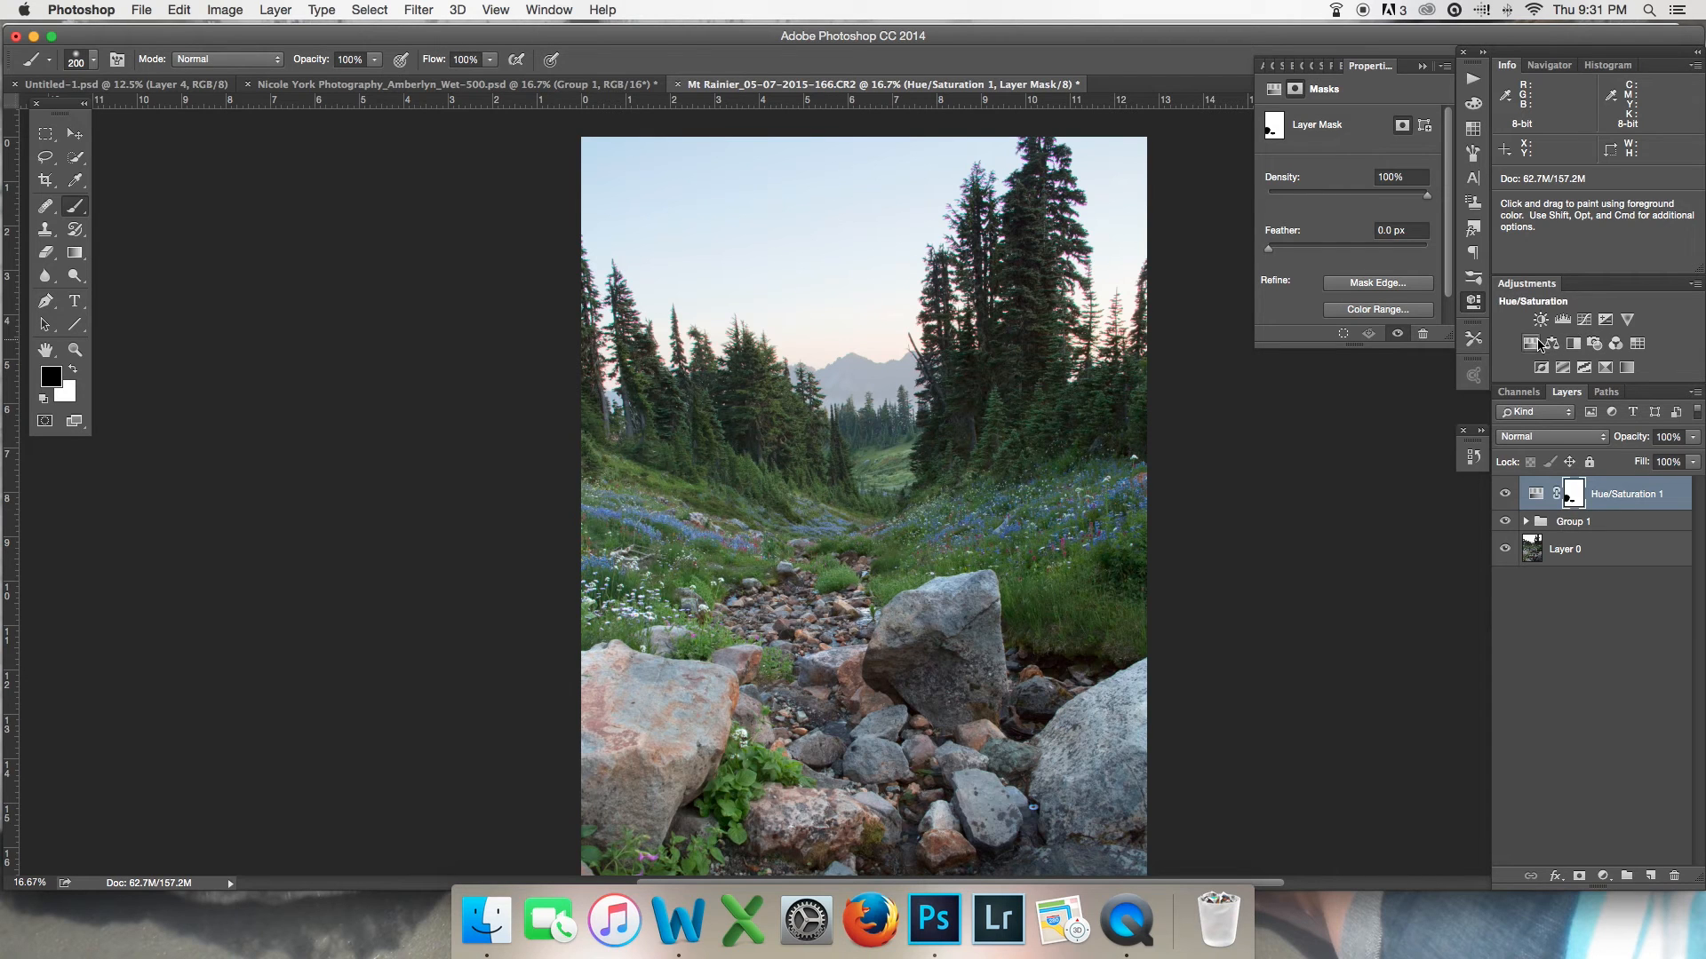
Step: Add a Curves adjustment layer with a Green point at input 130, output 120 and a Blue point at input 120, output 139
{"action": "left_click", "coordinate": [1584, 320]}
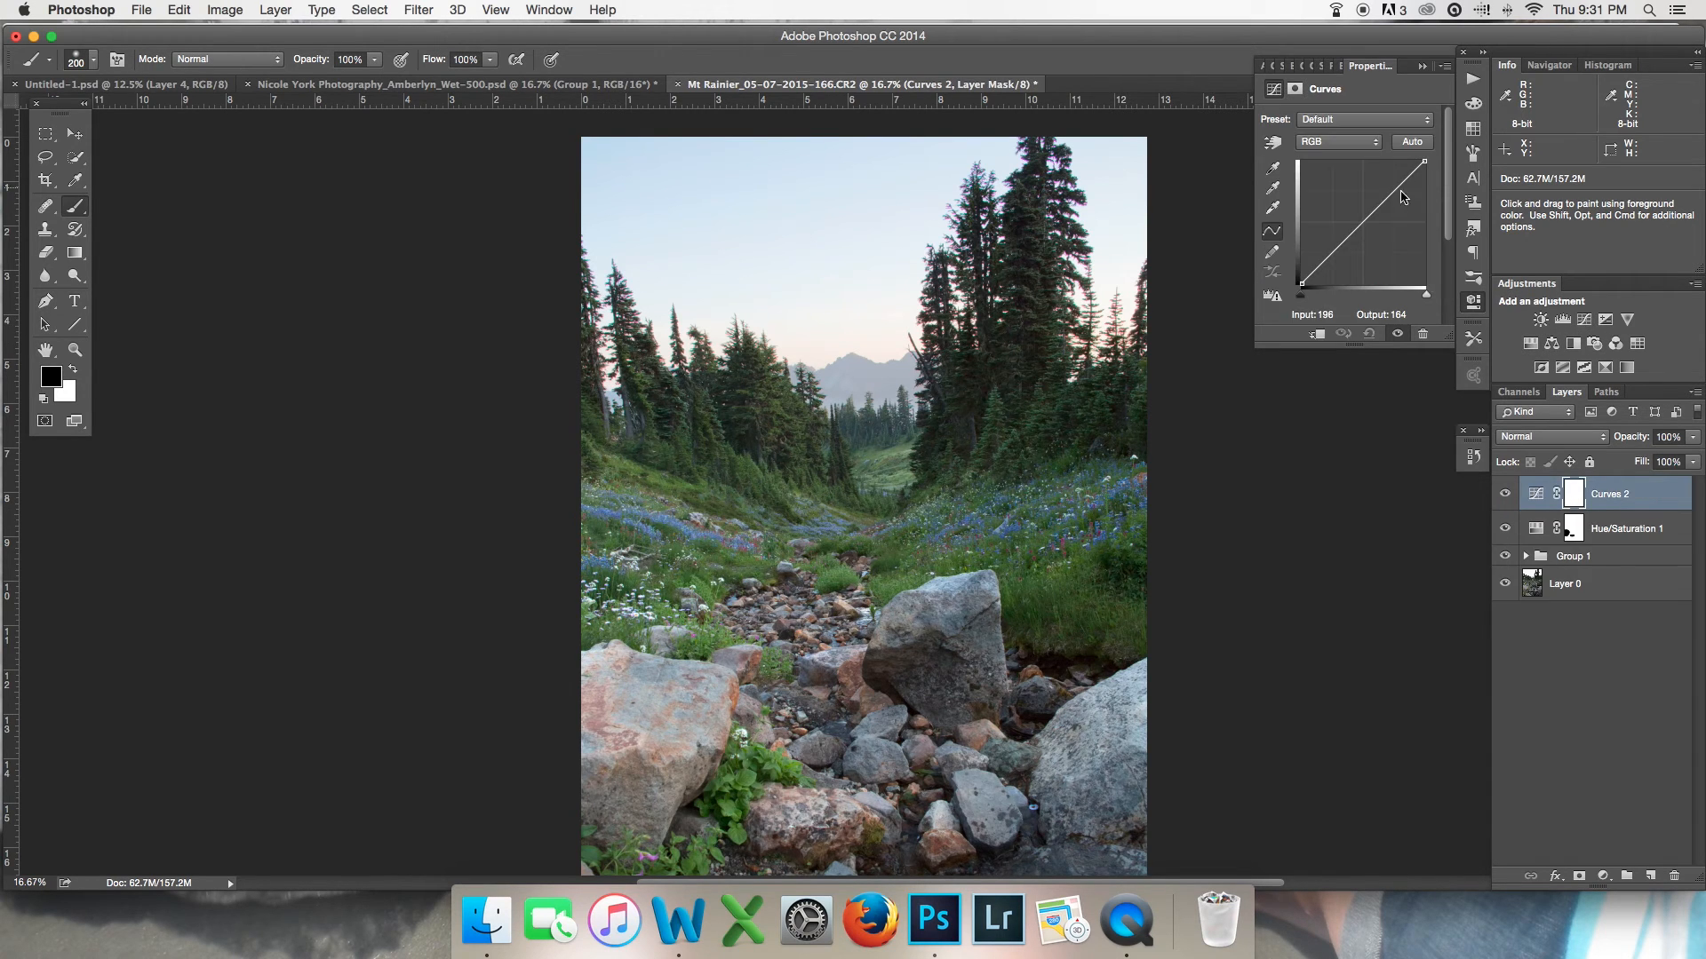
{"action": "left_click", "coordinate": [1368, 142]}
{"action": "left_click", "coordinate": [1366, 169]}
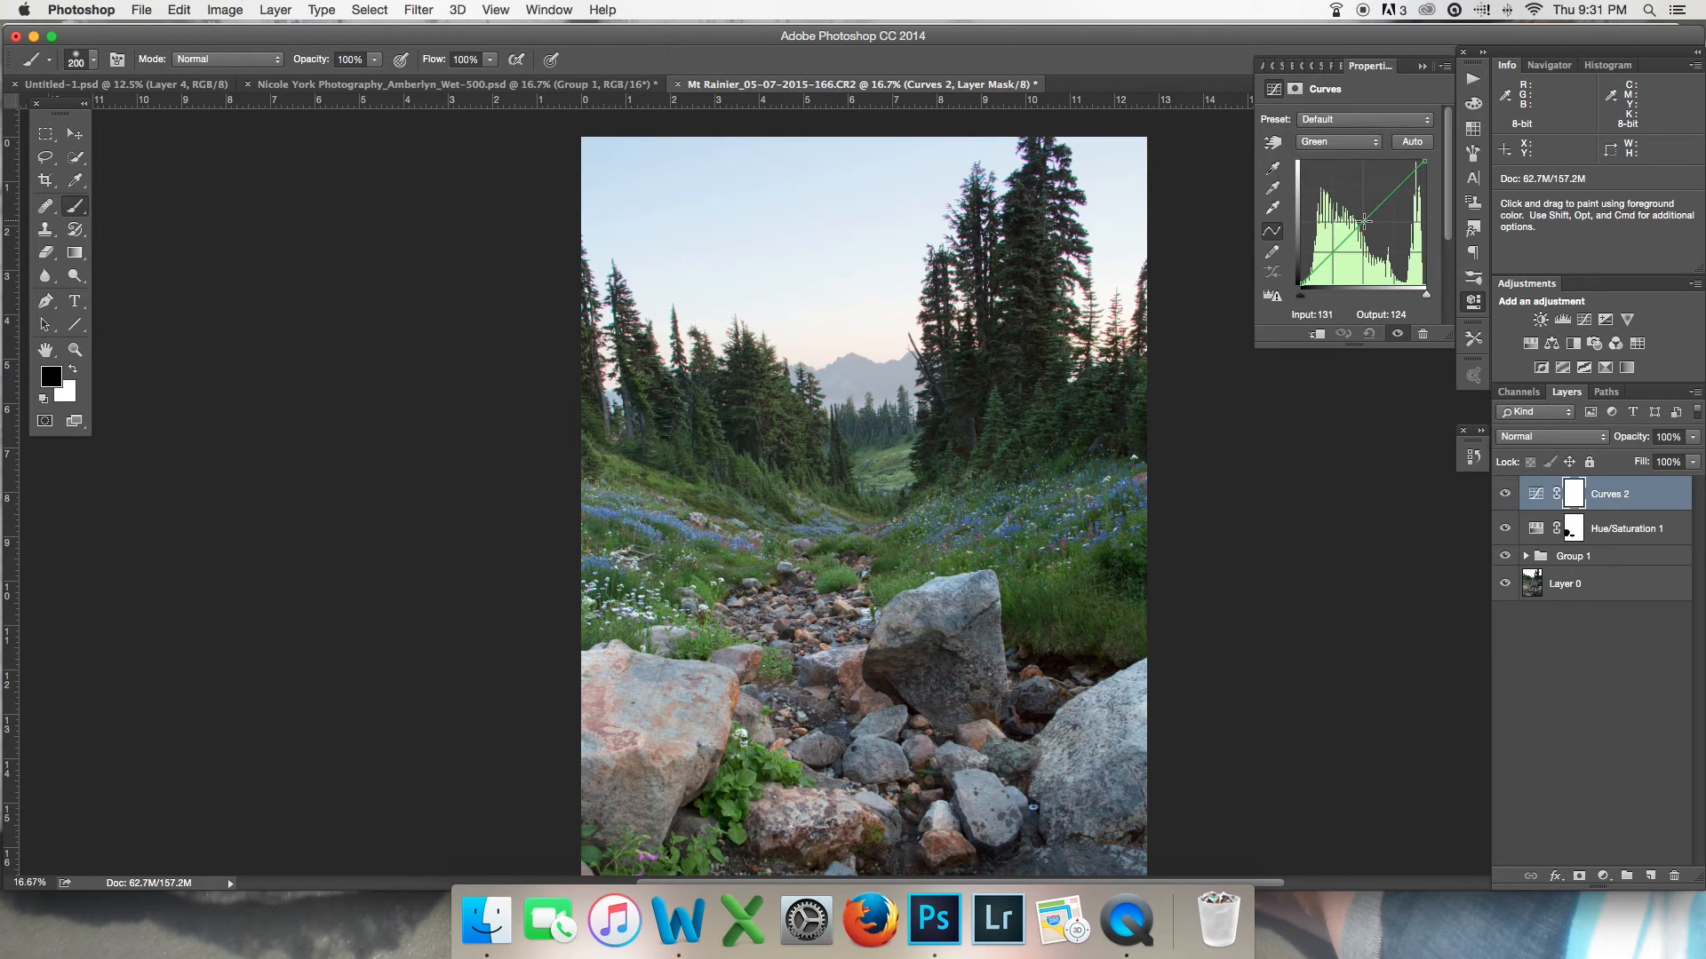
{"action": "left_click_drag", "start_coordinate": [1362, 222], "coordinate": [1366, 228]}
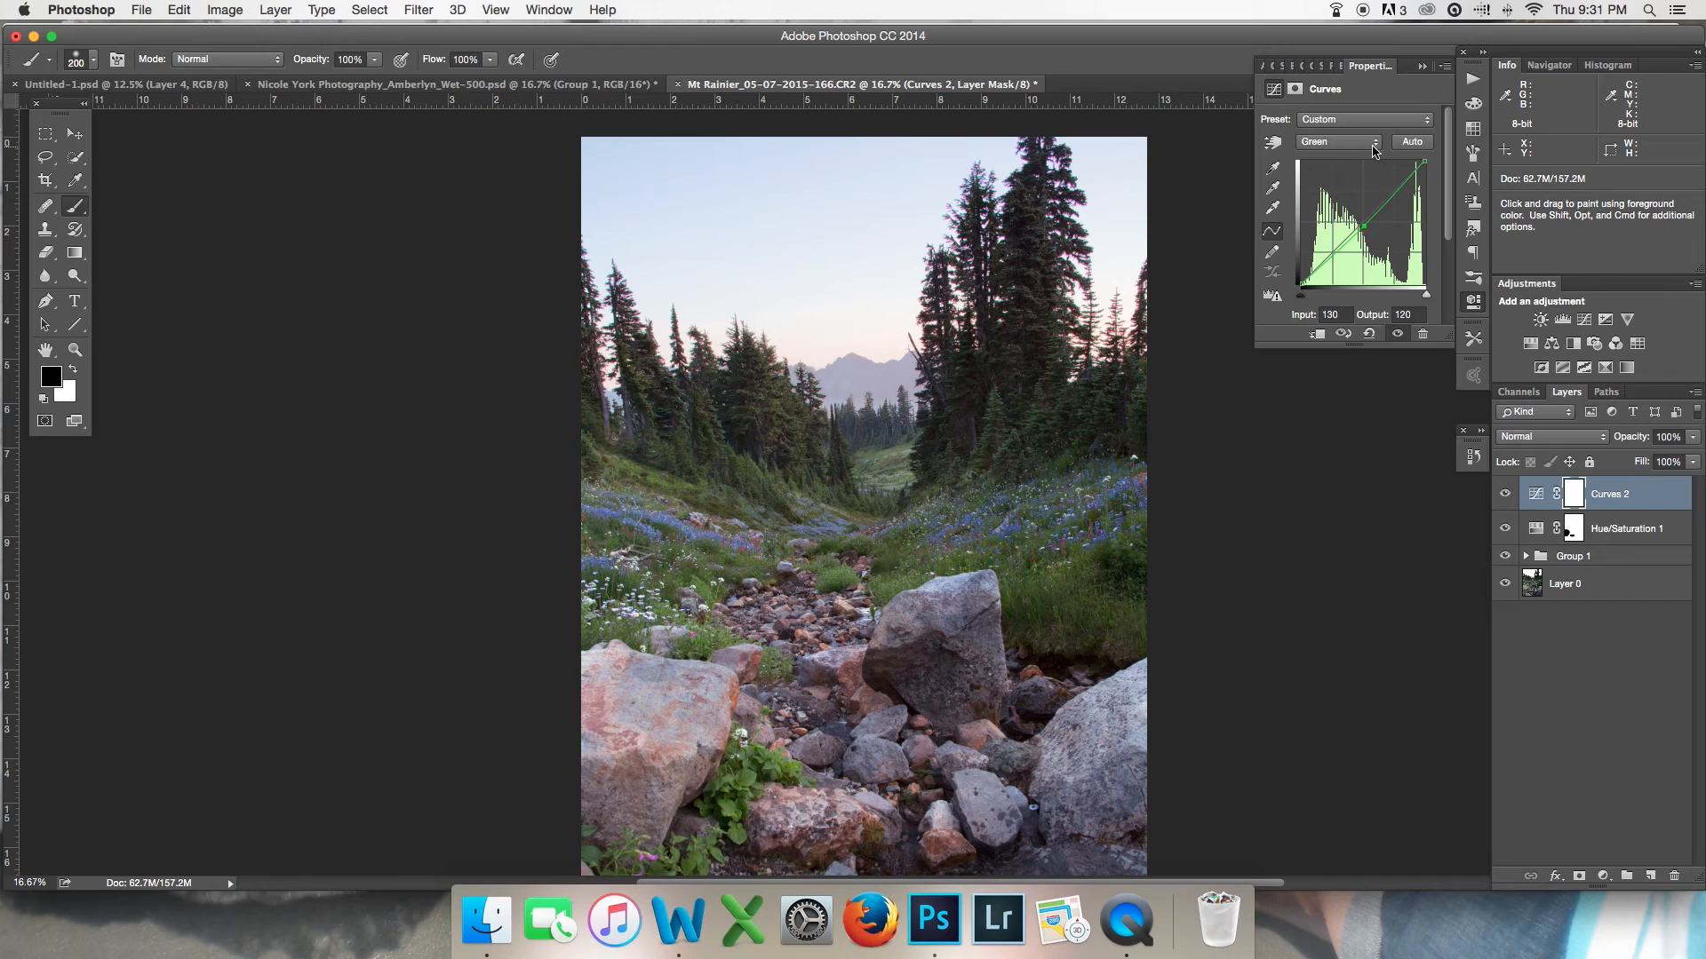
{"action": "left_click", "coordinate": [1375, 145]}
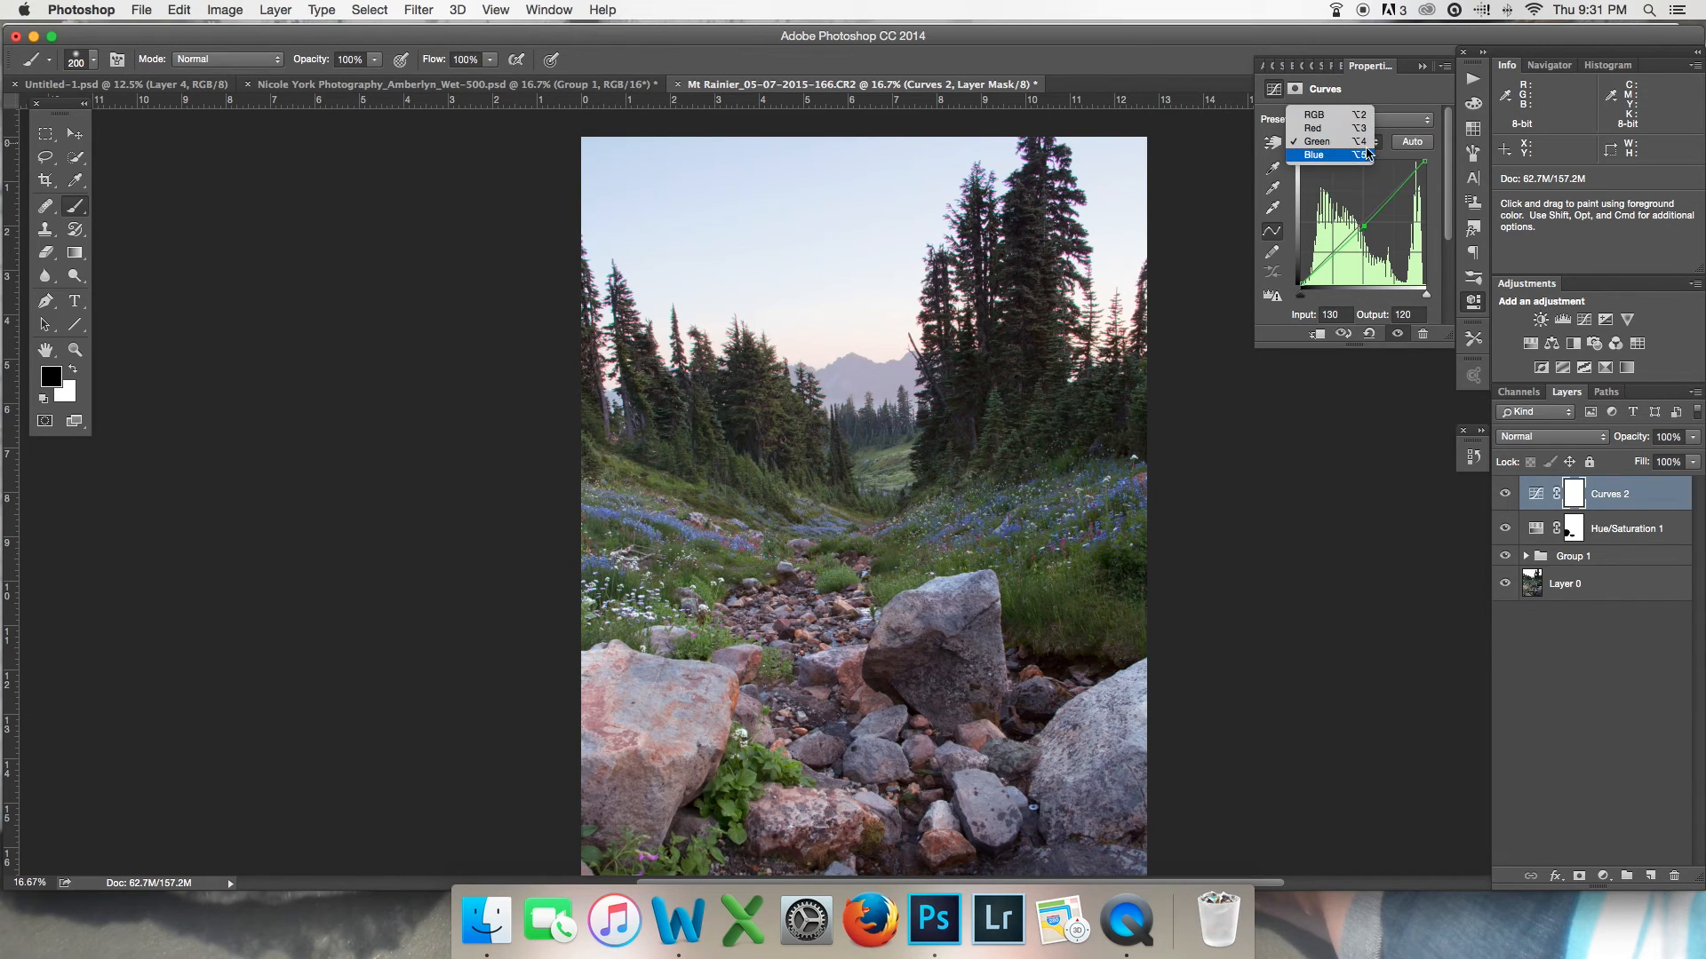
{"action": "left_click", "coordinate": [1333, 156]}
{"action": "left_click_drag", "start_coordinate": [1299, 279], "coordinate": [1356, 219]}
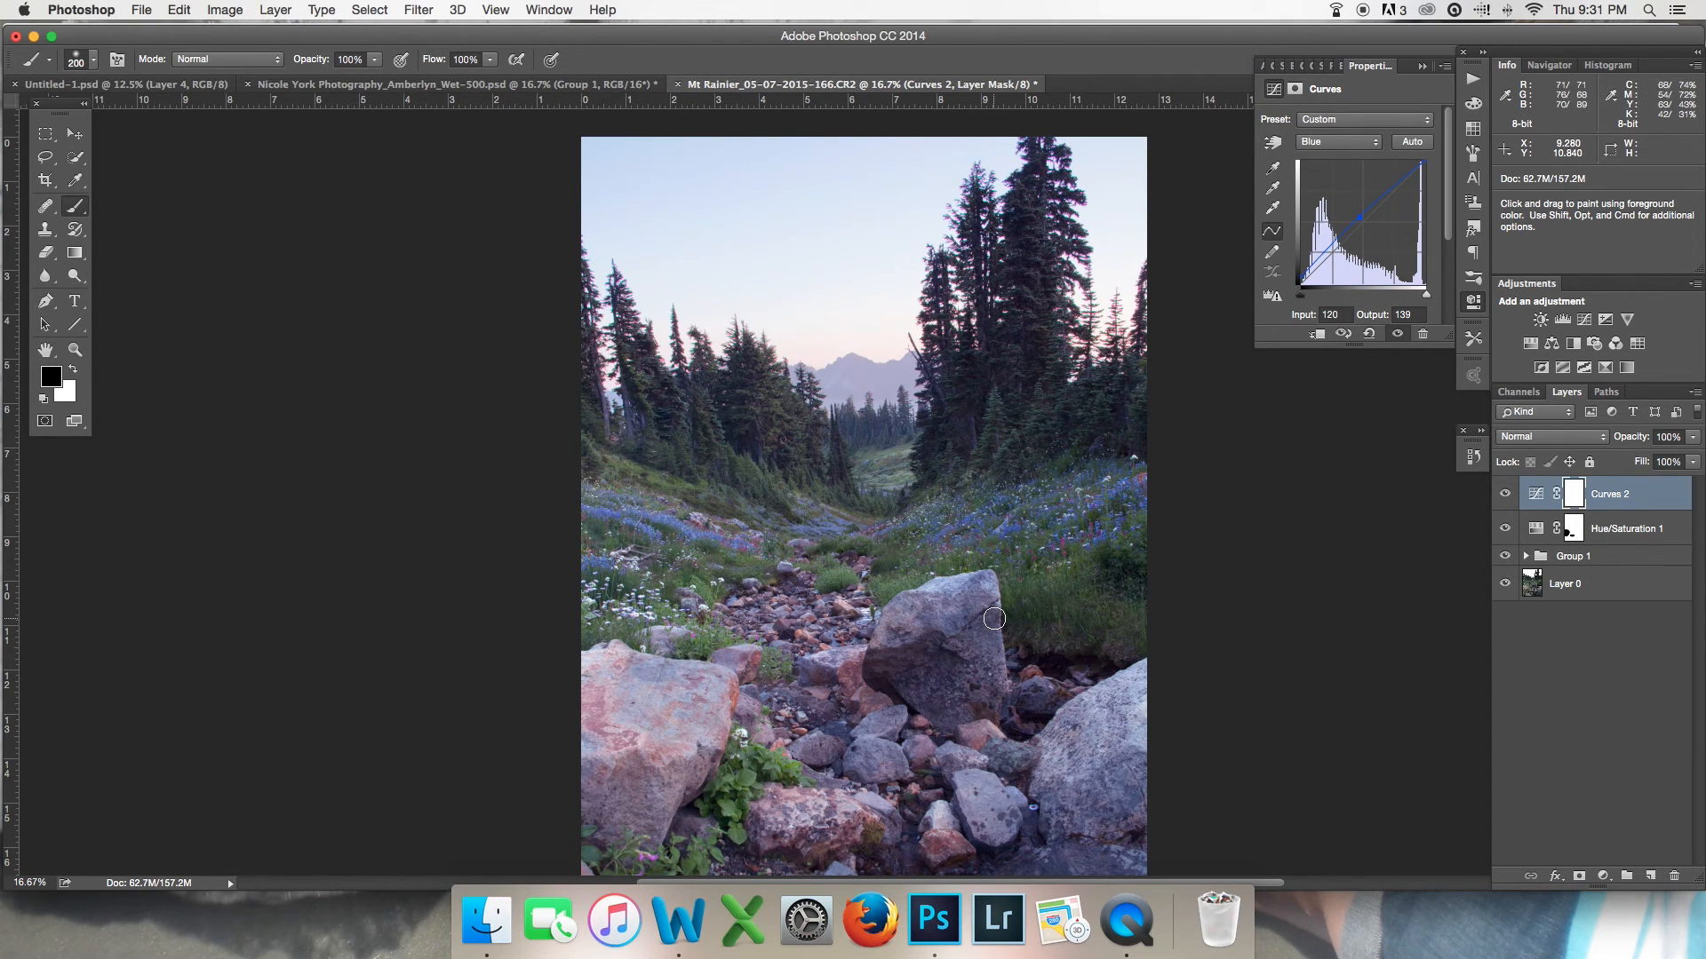
Step: Invert the Curves 2 mask to black and paint white over the blue wildflowers with a small brush of about 50 px
{"action": "key", "text": "super+i"}
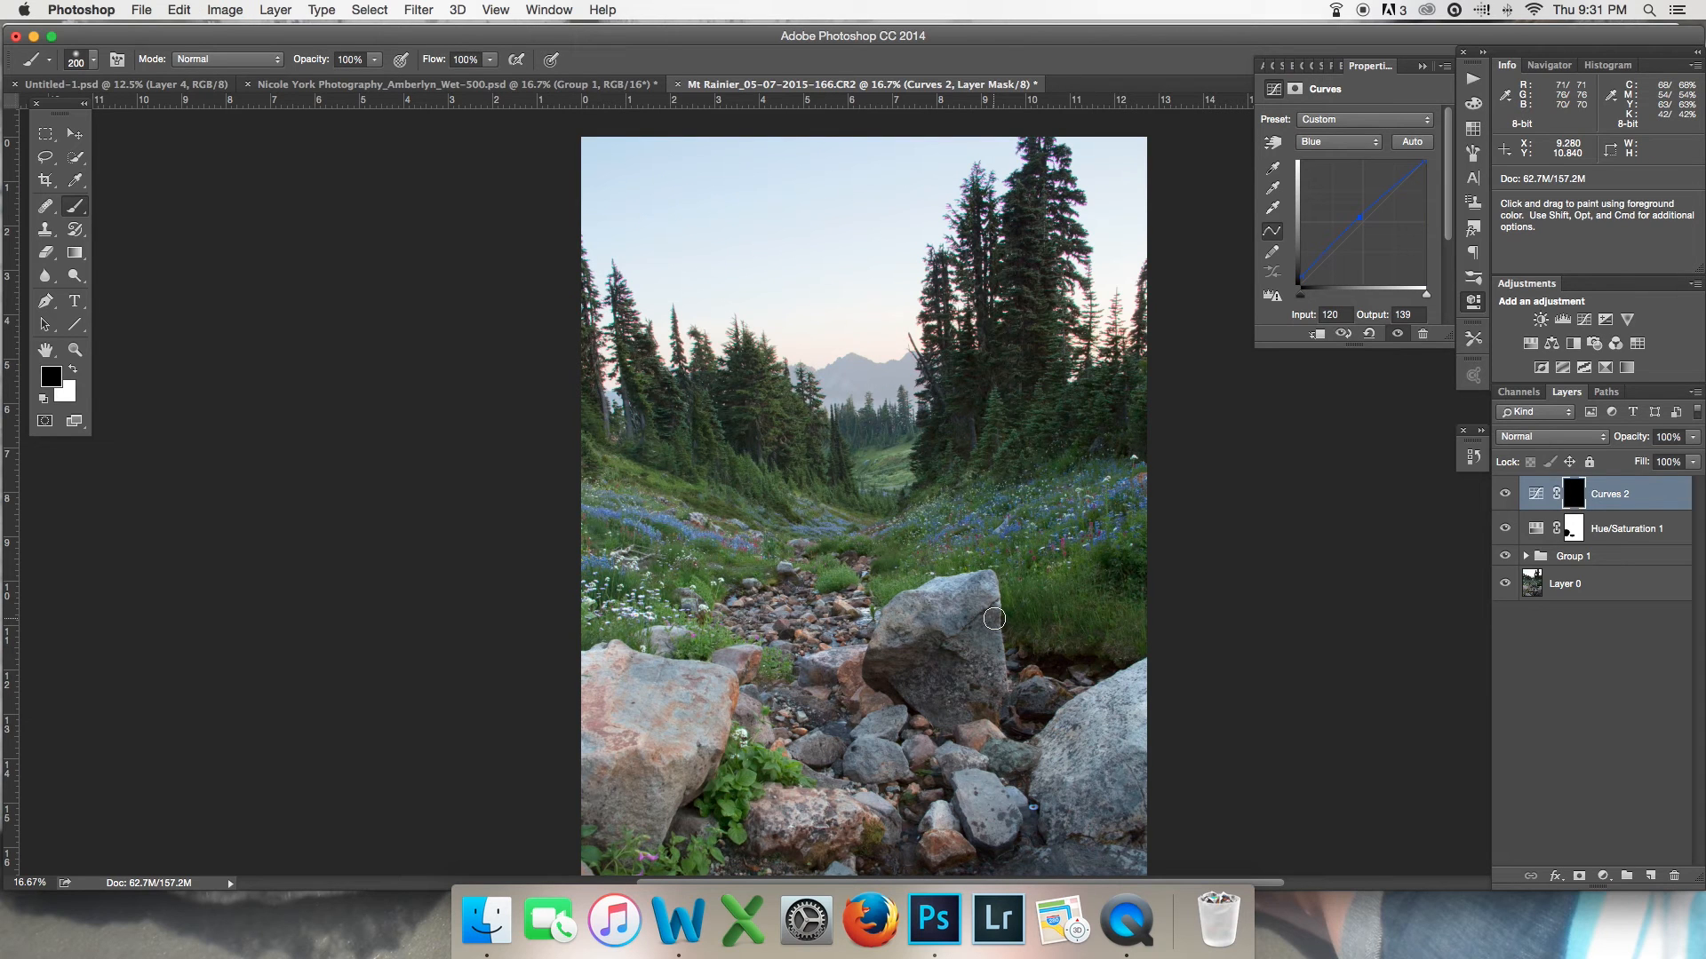
{"action": "key", "text": "x"}
{"action": "key", "text": "bracketleft"}
{"action": "key", "text": "bracketleft"}
{"action": "key", "text": "bracketleft"}
{"action": "key", "text": "bracketleft"}
{"action": "key", "text": "bracketleft"}
{"action": "key", "text": "bracketleft"}
{"action": "key", "text": "bracketleft"}
{"action": "key", "text": "bracketleft"}
{"action": "key", "text": "bracketleft"}
Step: Add another Curves adjustment layer with an RGB point at input 118, output 133, and invert its mask to black
{"action": "left_click", "coordinate": [1585, 319]}
{"action": "left_click_drag", "start_coordinate": [1361, 220], "coordinate": [1359, 219]}
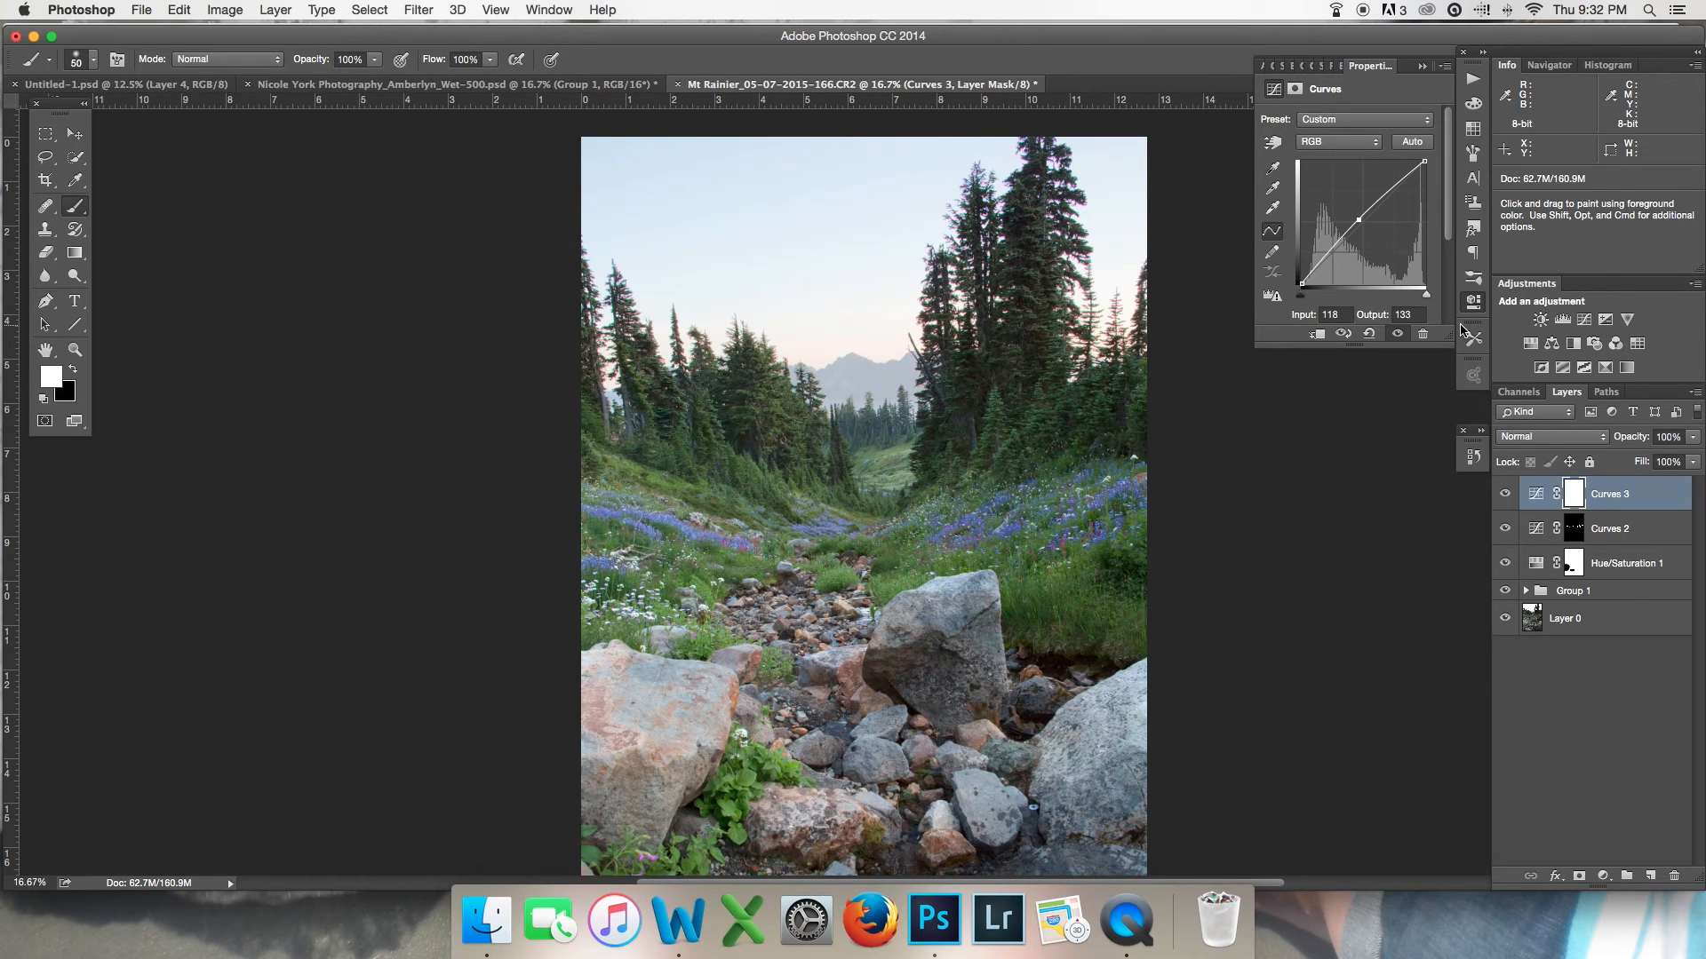
{"action": "key", "text": "super+i"}
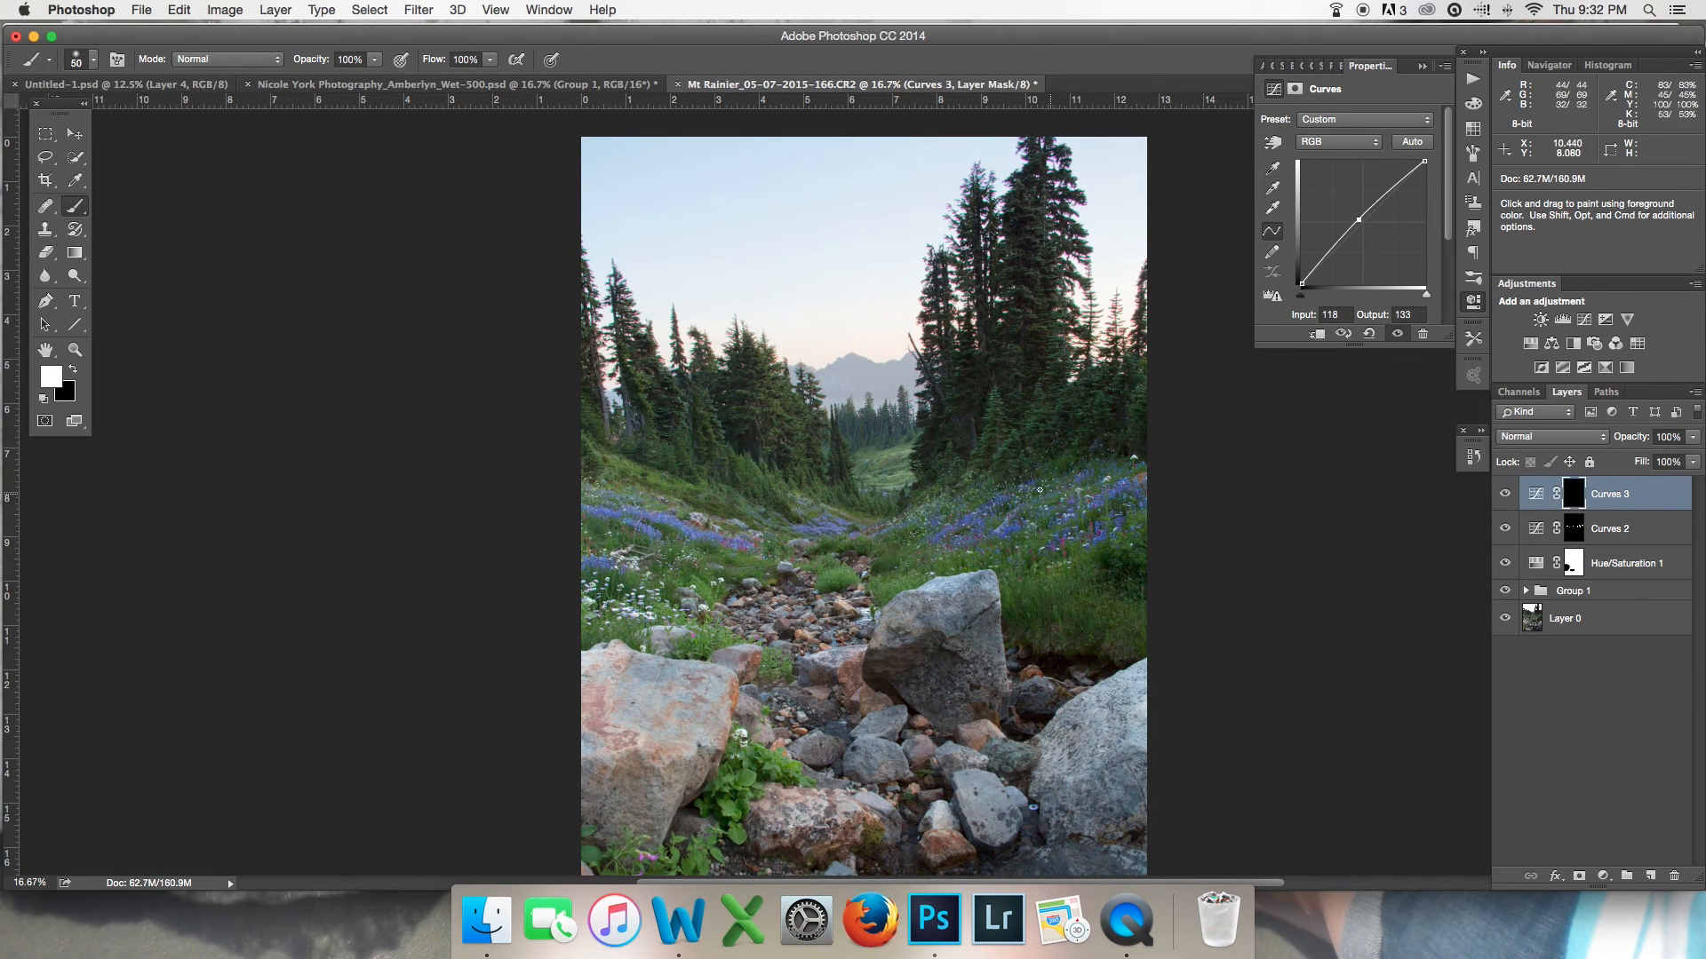
Step: Paint white at 30% brush opacity over patches of meadow on both sides of the stream on the Curves 3 mask
{"action": "key", "text": "3"}
{"action": "key", "text": "bracketright"}
{"action": "key", "text": "bracketright"}
{"action": "key", "text": "bracketright"}
{"action": "key", "text": "bracketright"}
{"action": "key", "text": "bracketright"}
{"action": "key", "text": "bracketright"}
{"action": "key", "text": "bracketleft"}
{"action": "key", "text": "bracketleft"}
{"action": "key", "text": "bracketleft"}
{"action": "key", "text": "bracketleft"}
{"action": "key", "text": "bracketleft"}
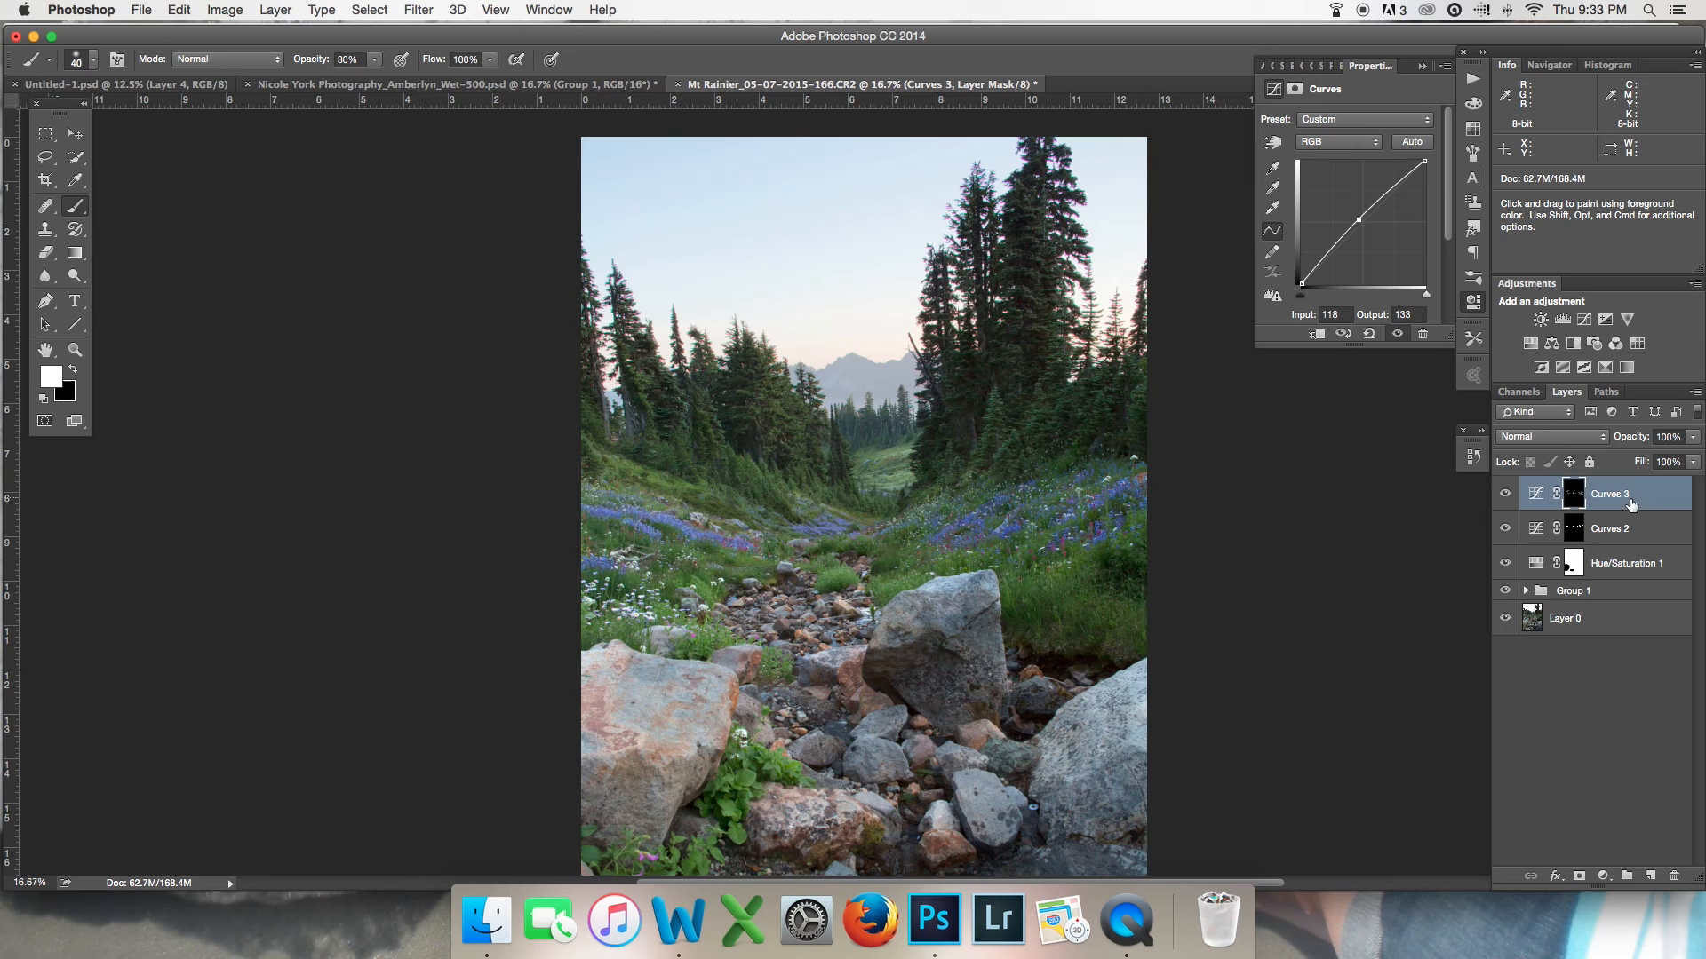
Step: Compare the image with Curves 3 hidden and shown, and inspect its painted mask on its own
{"action": "left_click", "coordinate": [1505, 494]}
{"action": "left_click", "coordinate": [1505, 495]}
{"action": "left_click", "coordinate": [1505, 495]}
{"action": "left_click", "coordinate": [1505, 494]}
{"action": "left_click", "coordinate": [1505, 495]}
{"action": "left_click", "coordinate": [1505, 494]}
{"action": "left_click", "coordinate": [1505, 494]}
{"action": "left_click", "coordinate": [1505, 495]}
{"action": "left_click", "coordinate": [1505, 495]}
{"action": "left_click", "coordinate": [1505, 495]}
{"action": "left_click", "coordinate": [1505, 495]}
{"action": "left_click", "coordinate": [1504, 495]}
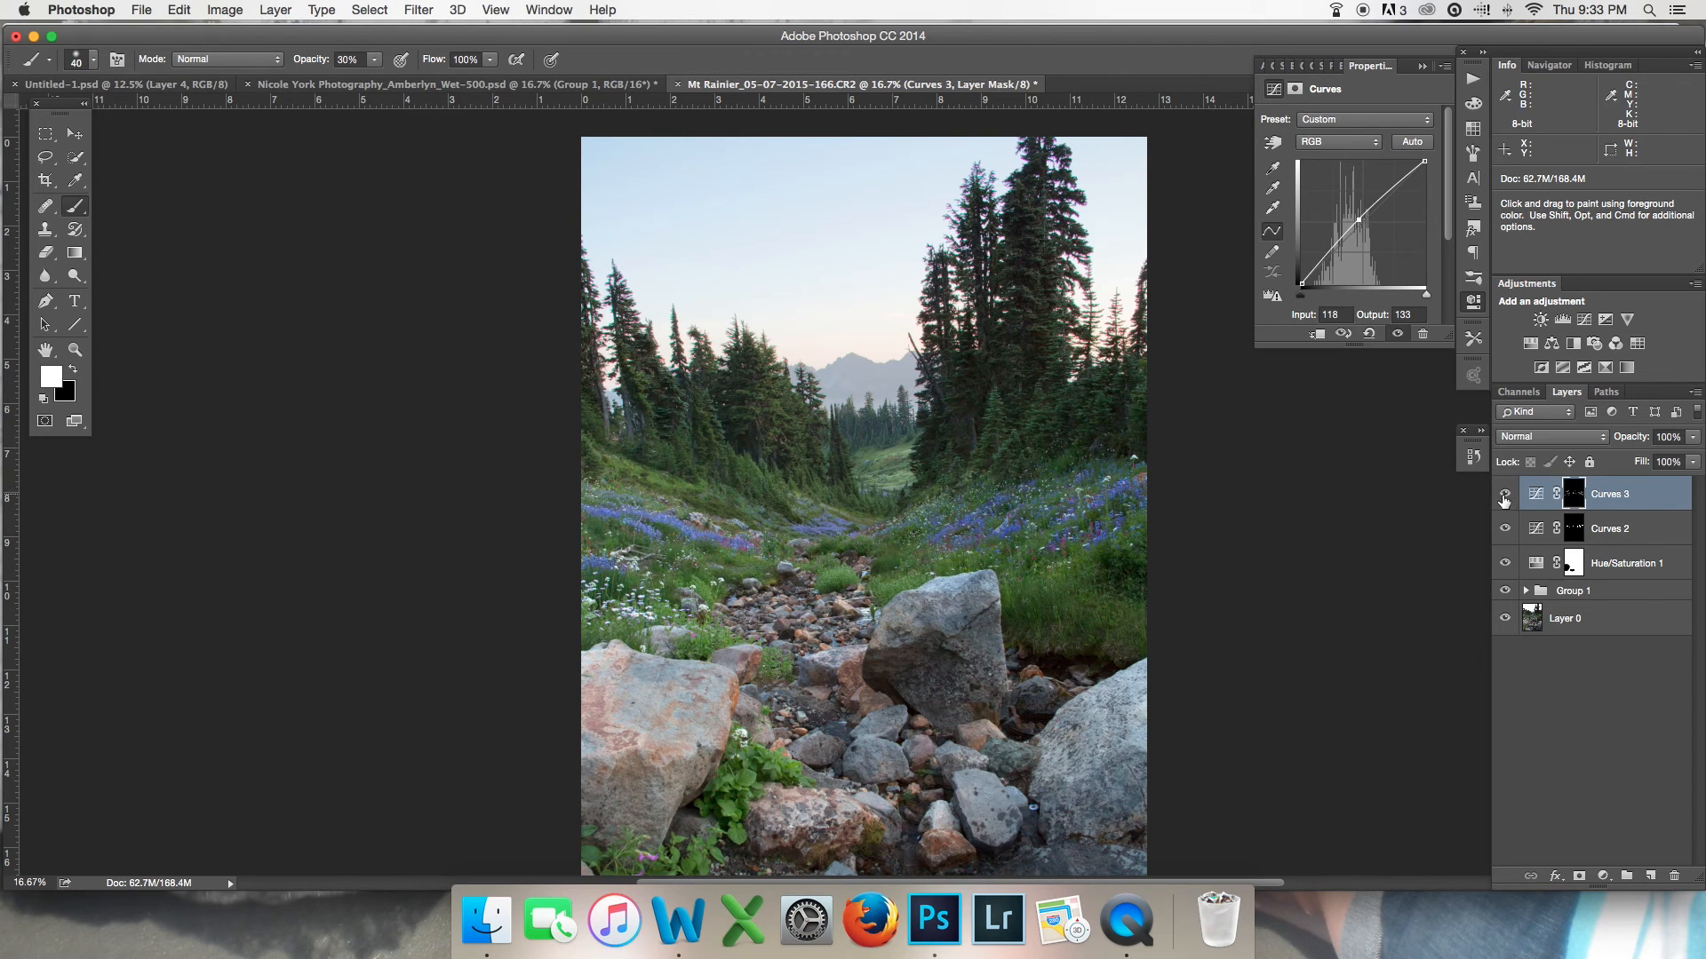
{"action": "left_click", "coordinate": [1574, 496], "text": "alt"}
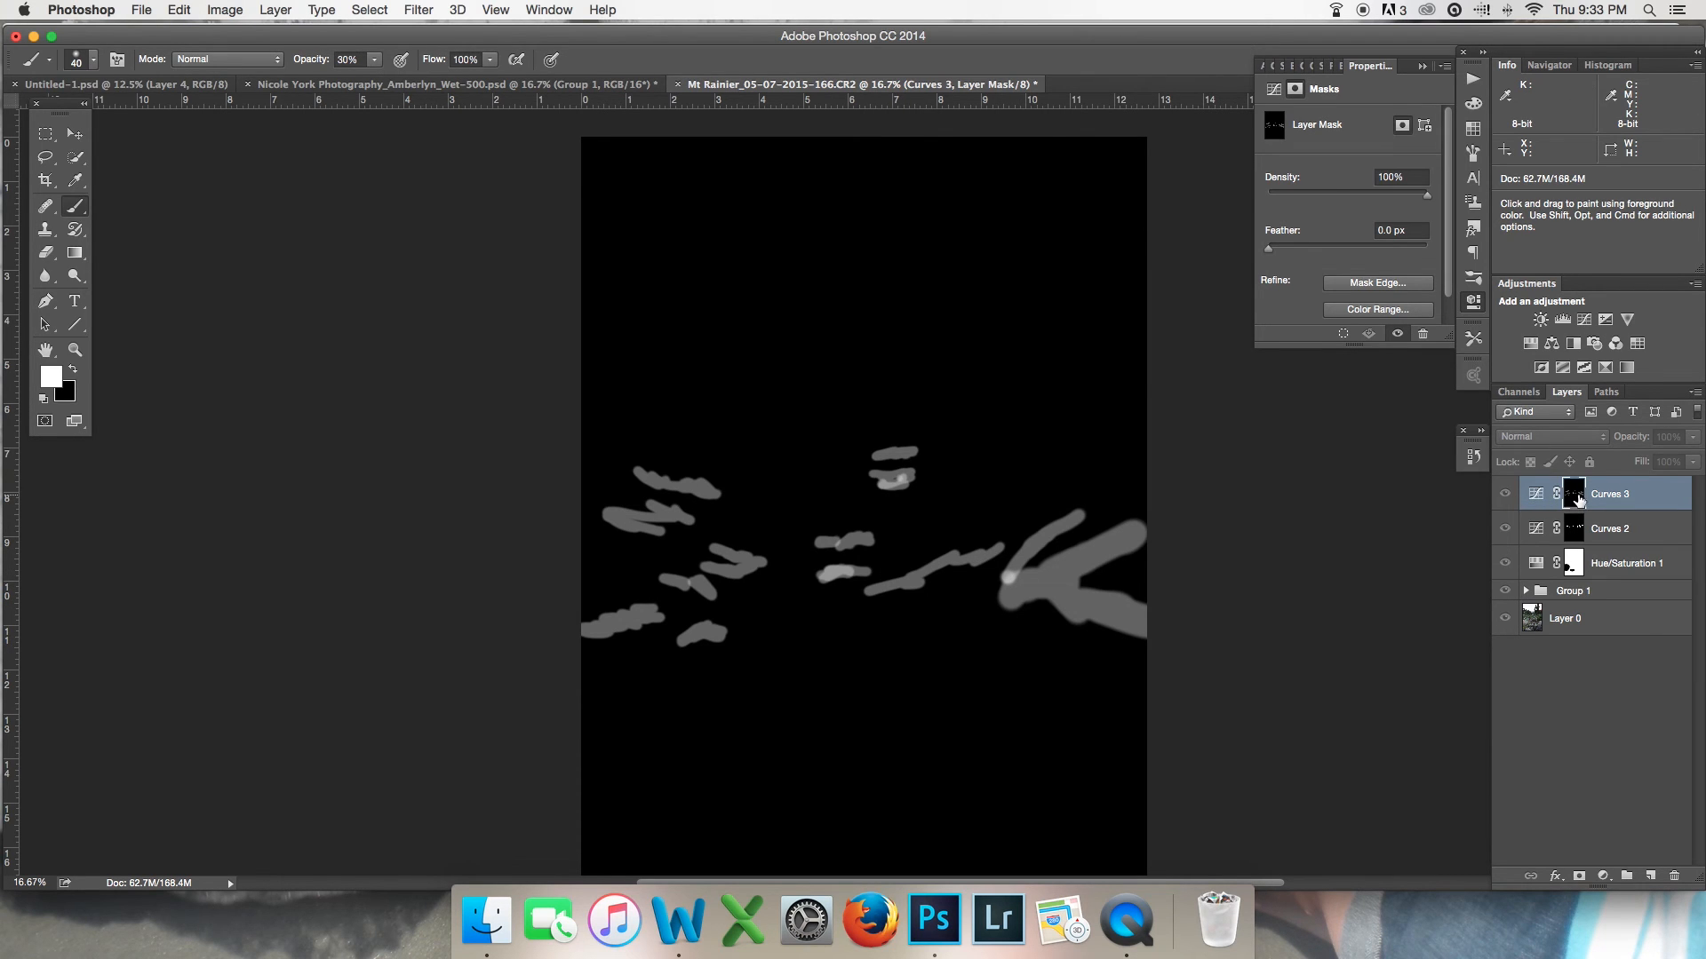
{"action": "left_click", "coordinate": [1576, 498], "text": "alt"}
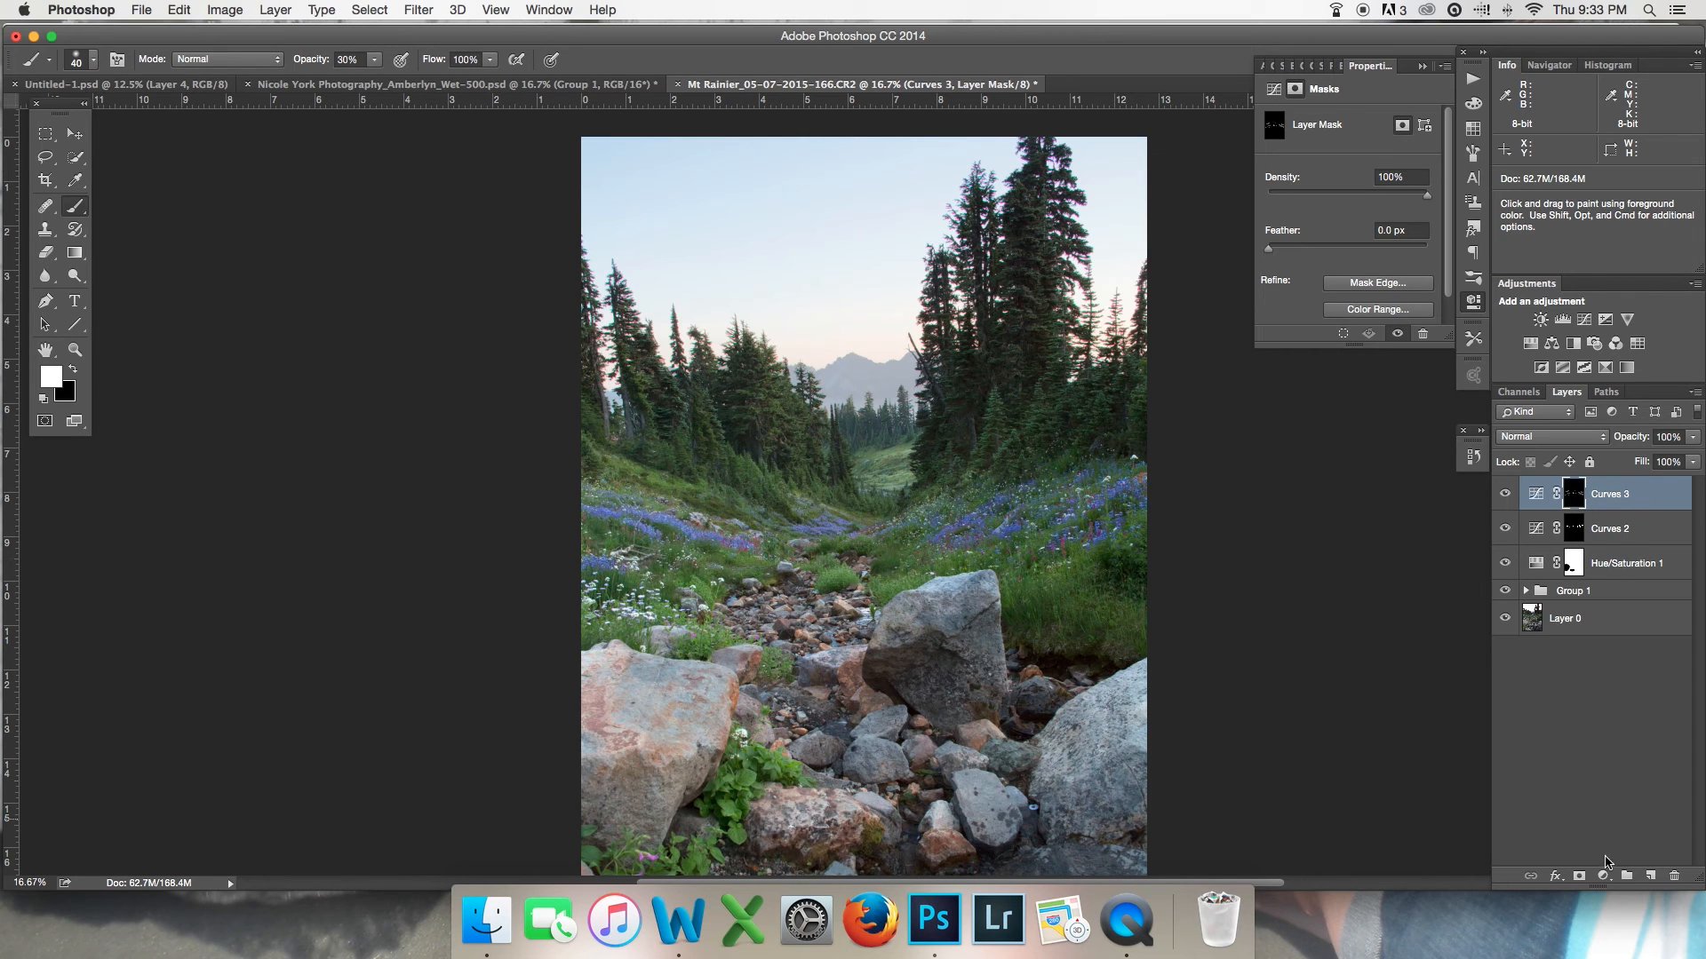
Step: Add a vector mask to the Curves 3 layer and delete it again
{"action": "left_click", "coordinate": [1579, 878]}
{"action": "left_click", "coordinate": [1581, 488]}
{"action": "left_click", "coordinate": [1610, 496]}
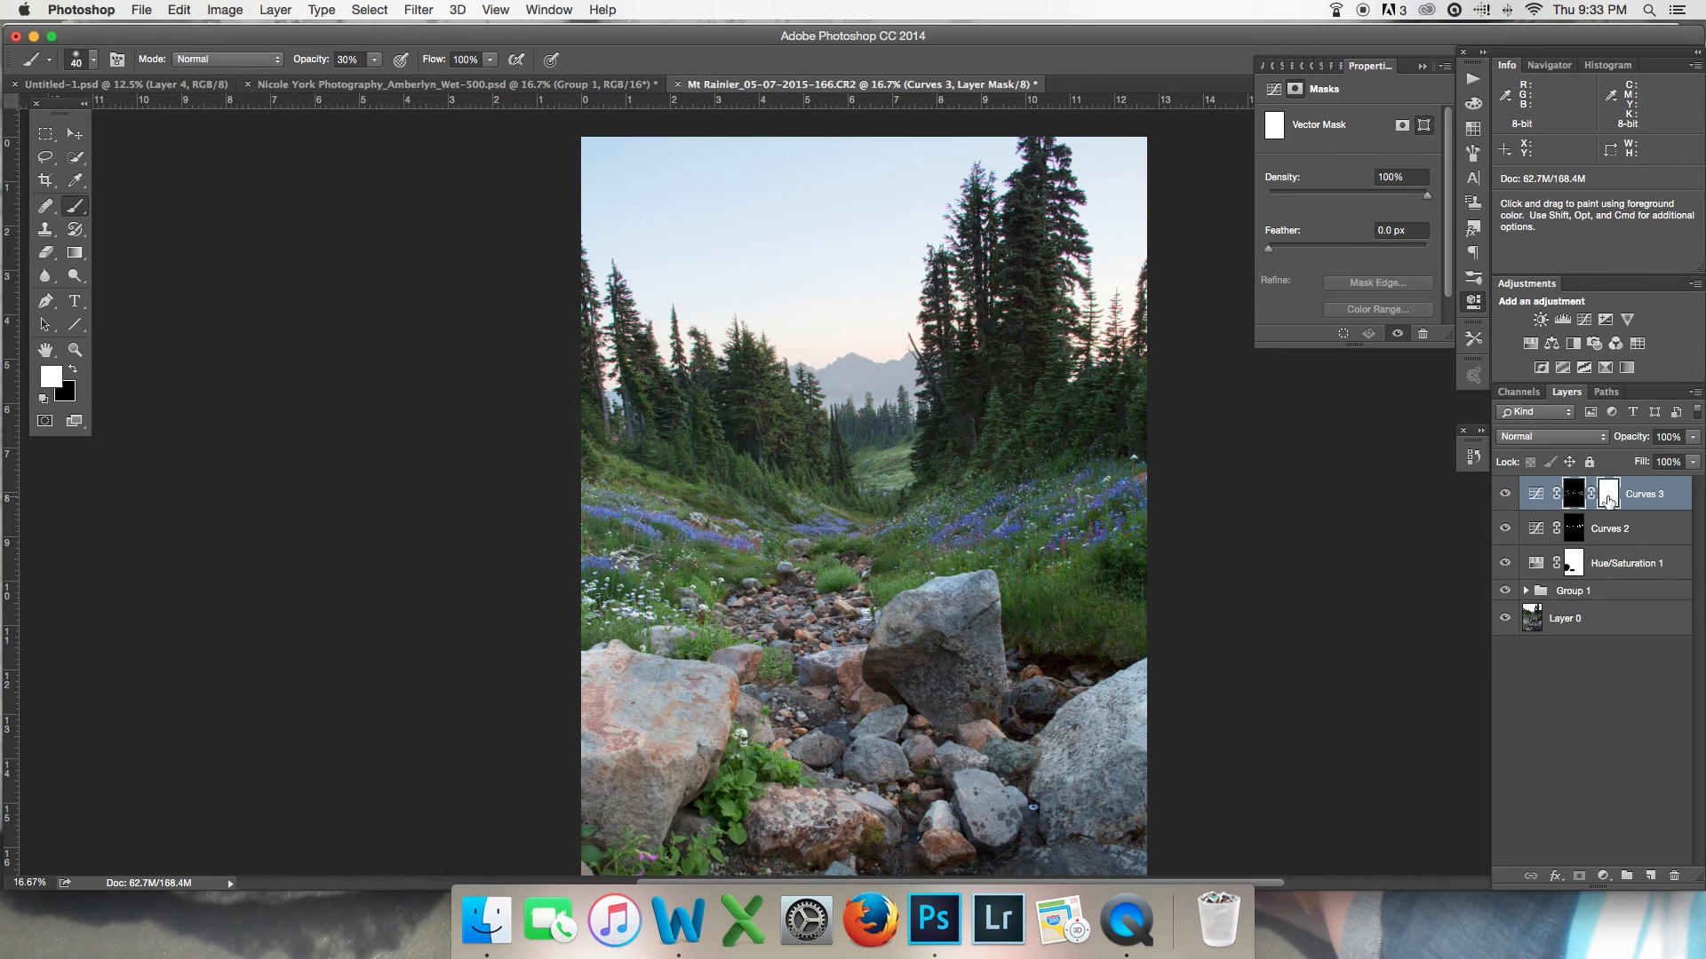
{"action": "right_click", "coordinate": [1610, 496]}
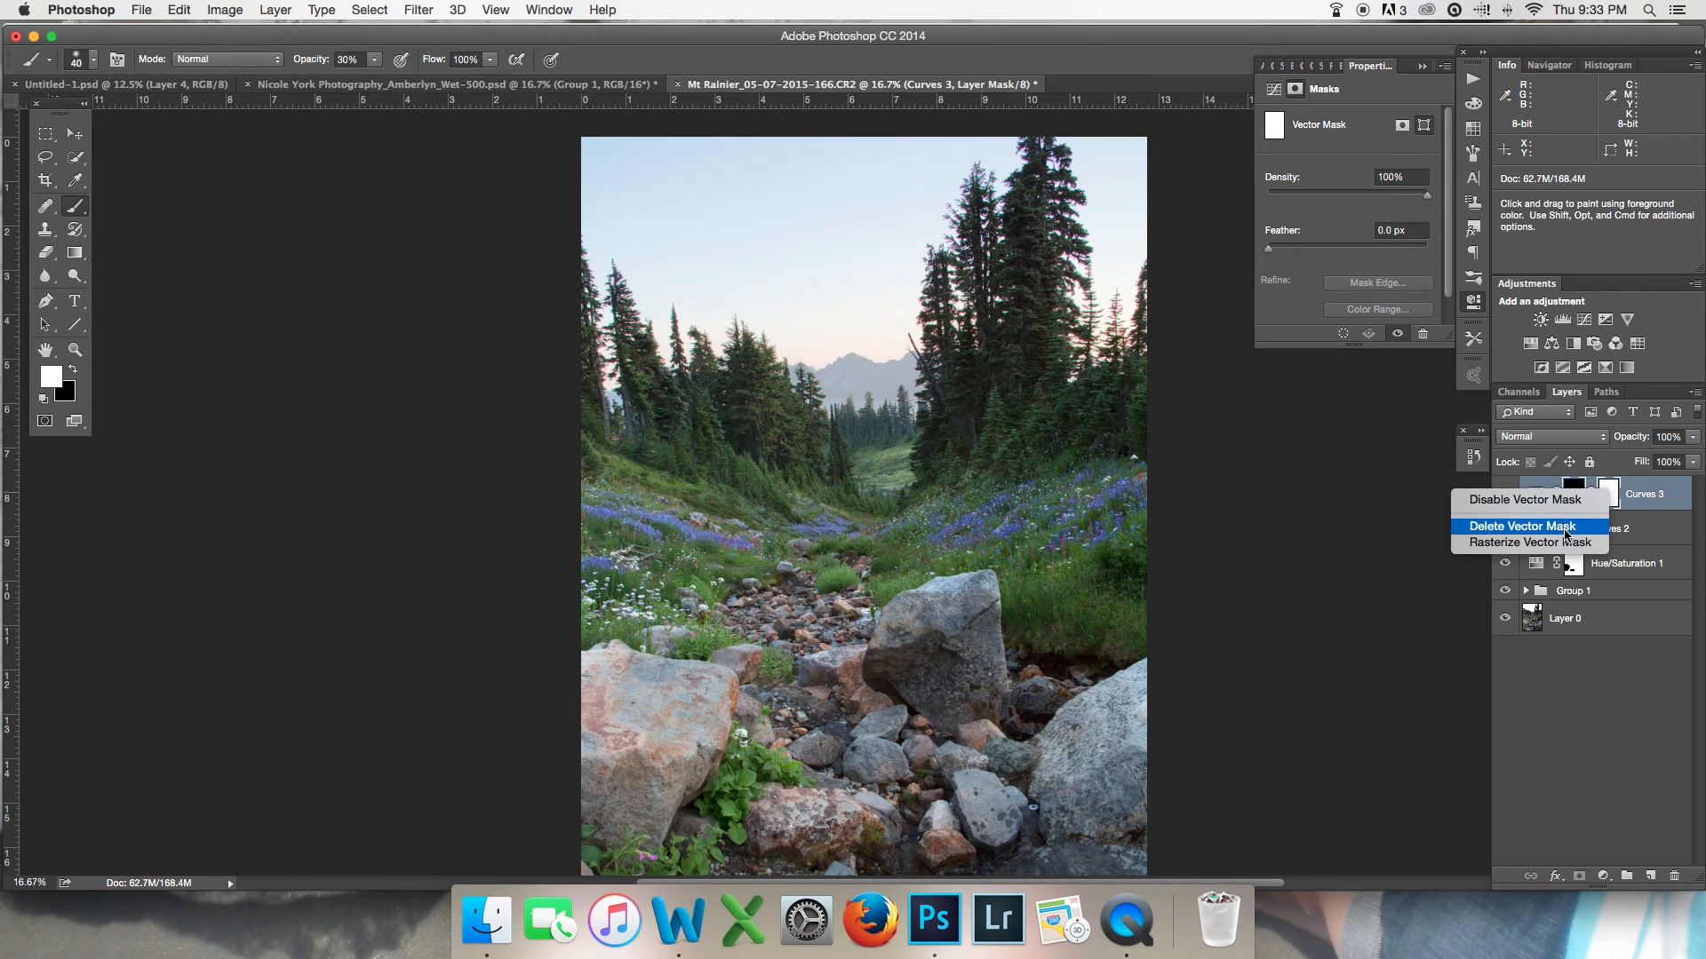
{"action": "left_click", "coordinate": [1565, 527]}
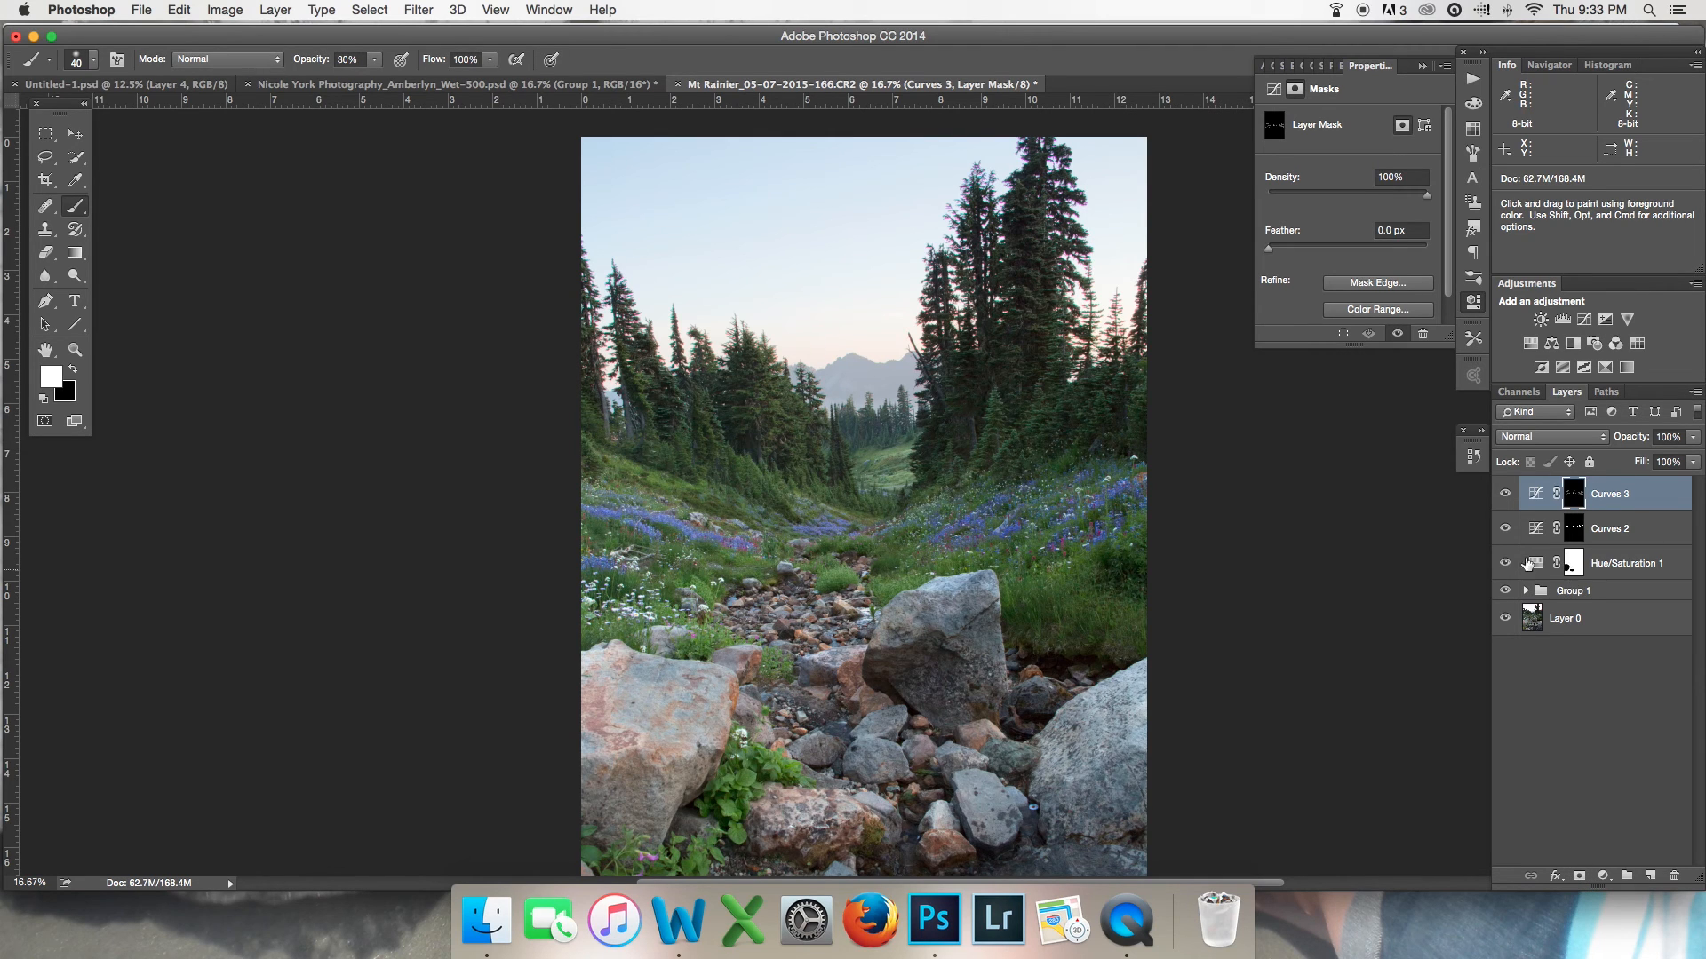
Step: Add a Color Balance adjustment with midtones Cyan-Red +4, Magenta-Green -12 and Yellow-Blue -2, and lower the layer opacity to 55%
{"action": "left_click", "coordinate": [1551, 343]}
{"action": "left_click_drag", "start_coordinate": [1332, 162], "coordinate": [1326, 167]}
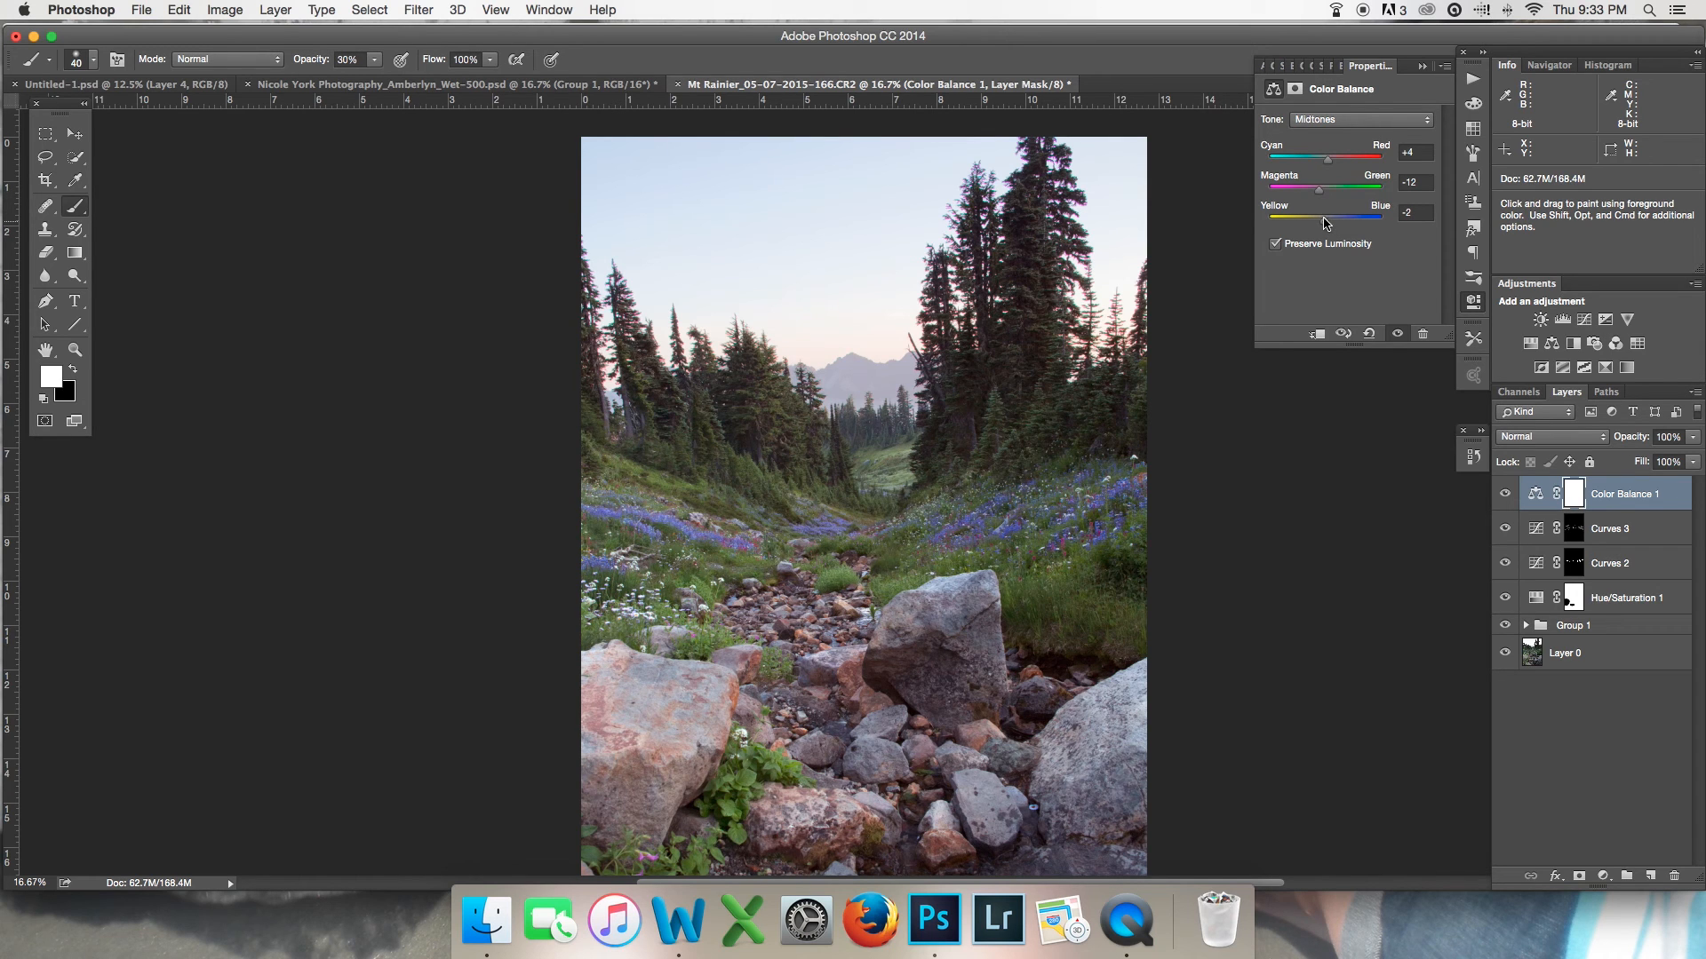
{"action": "left_click", "coordinate": [1505, 494]}
{"action": "left_click", "coordinate": [1505, 494]}
{"action": "left_click", "coordinate": [1505, 495]}
{"action": "left_click", "coordinate": [1505, 495]}
{"action": "left_click", "coordinate": [1505, 495]}
{"action": "left_click", "coordinate": [1693, 442]}
{"action": "left_click_drag", "start_coordinate": [1676, 460], "coordinate": [1660, 460]}
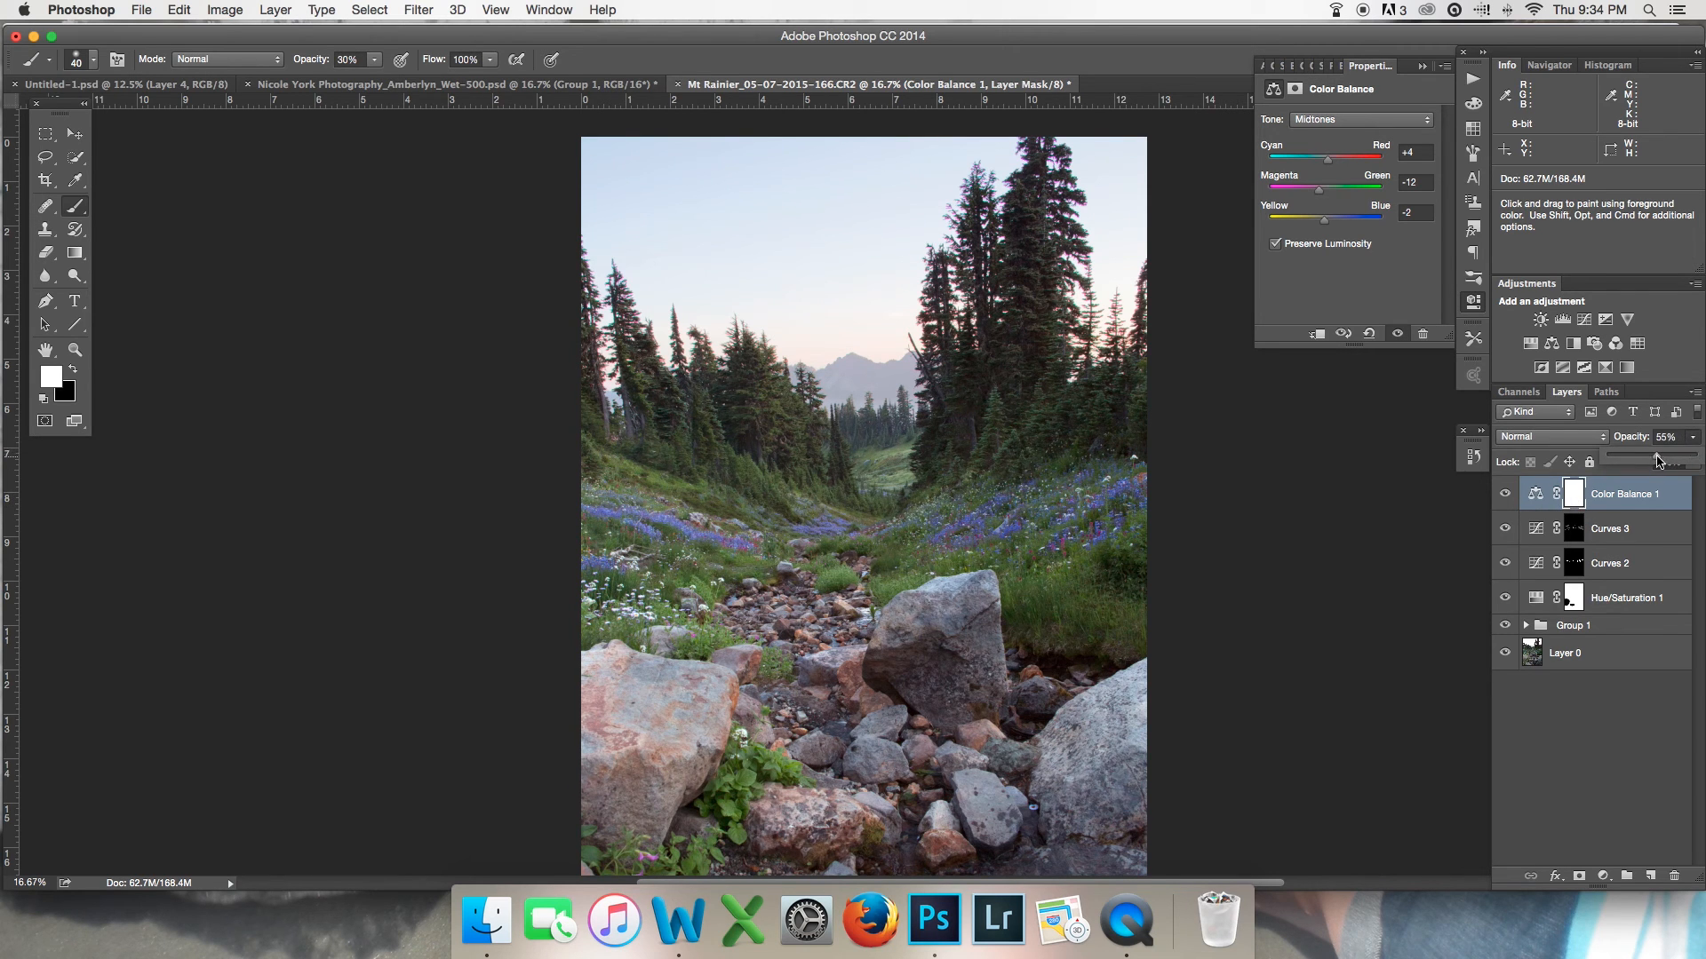
Step: Paint black at 30% opacity with a 300 px brush across the left-hand trees on the Color Balance 1 mask
{"action": "left_click", "coordinate": [1570, 496]}
{"action": "left_click", "coordinate": [1571, 496]}
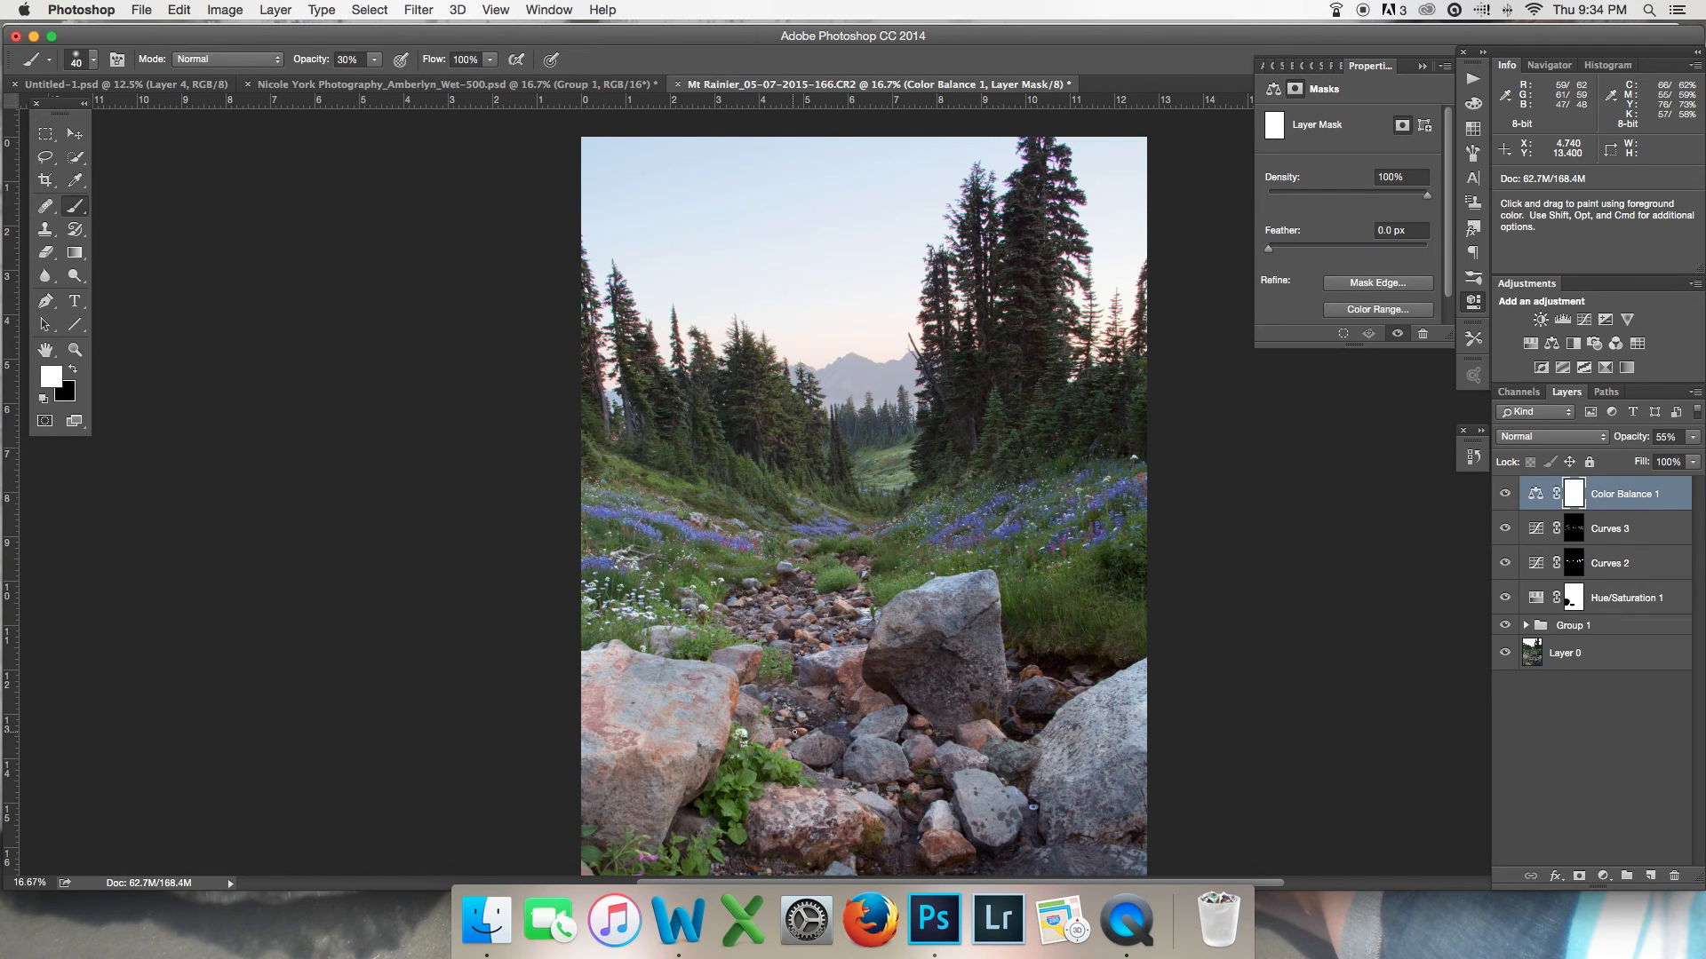
{"action": "key", "text": "x"}
{"action": "key", "text": "bracketright"}
{"action": "key", "text": "bracketright"}
{"action": "key", "text": "bracketright"}
{"action": "key", "text": "bracketright"}
{"action": "key", "text": "bracketright"}
{"action": "key", "text": "bracketright"}
{"action": "key", "text": "bracketright"}
{"action": "key", "text": "bracketright"}
{"action": "key", "text": "bracketright"}
{"action": "key", "text": "bracketright"}
{"action": "key", "text": "bracketright"}
{"action": "key", "text": "bracketright"}
{"action": "left_click_drag", "start_coordinate": [669, 397], "coordinate": [778, 402]}
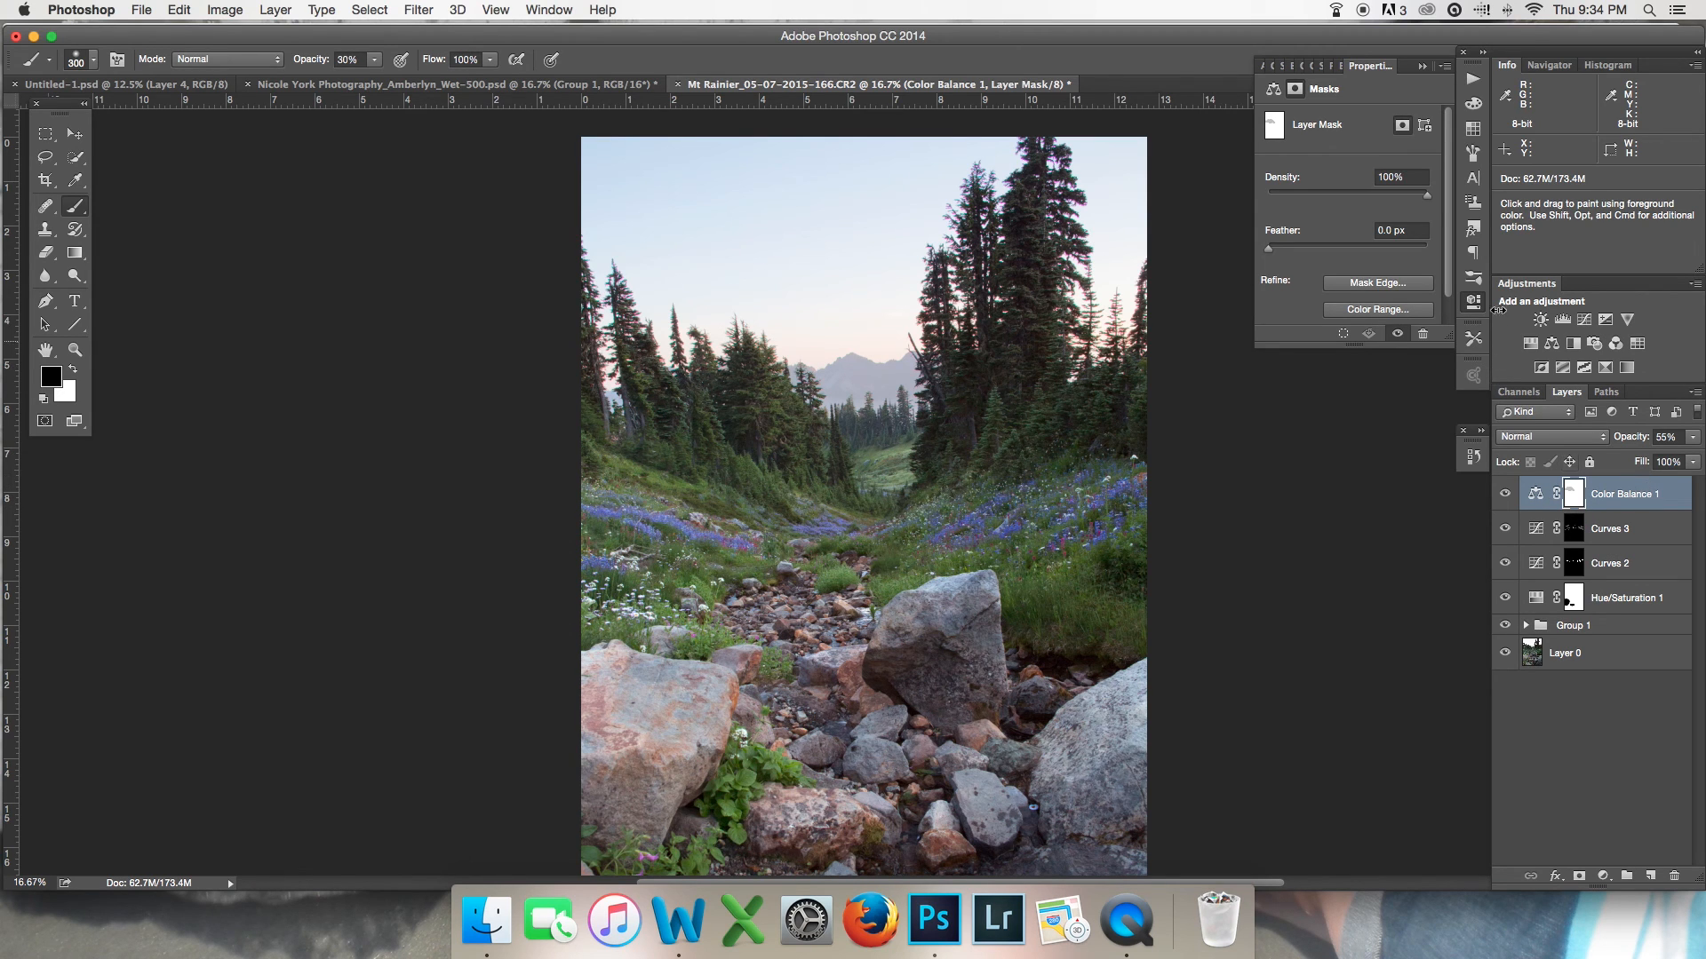
Step: Group the Color Balance 1, Curves 3, Curves 2 and Hue/Saturation 1 layers together with Group 1 above Layer 0
{"action": "key", "text": "super+bracketleft"}
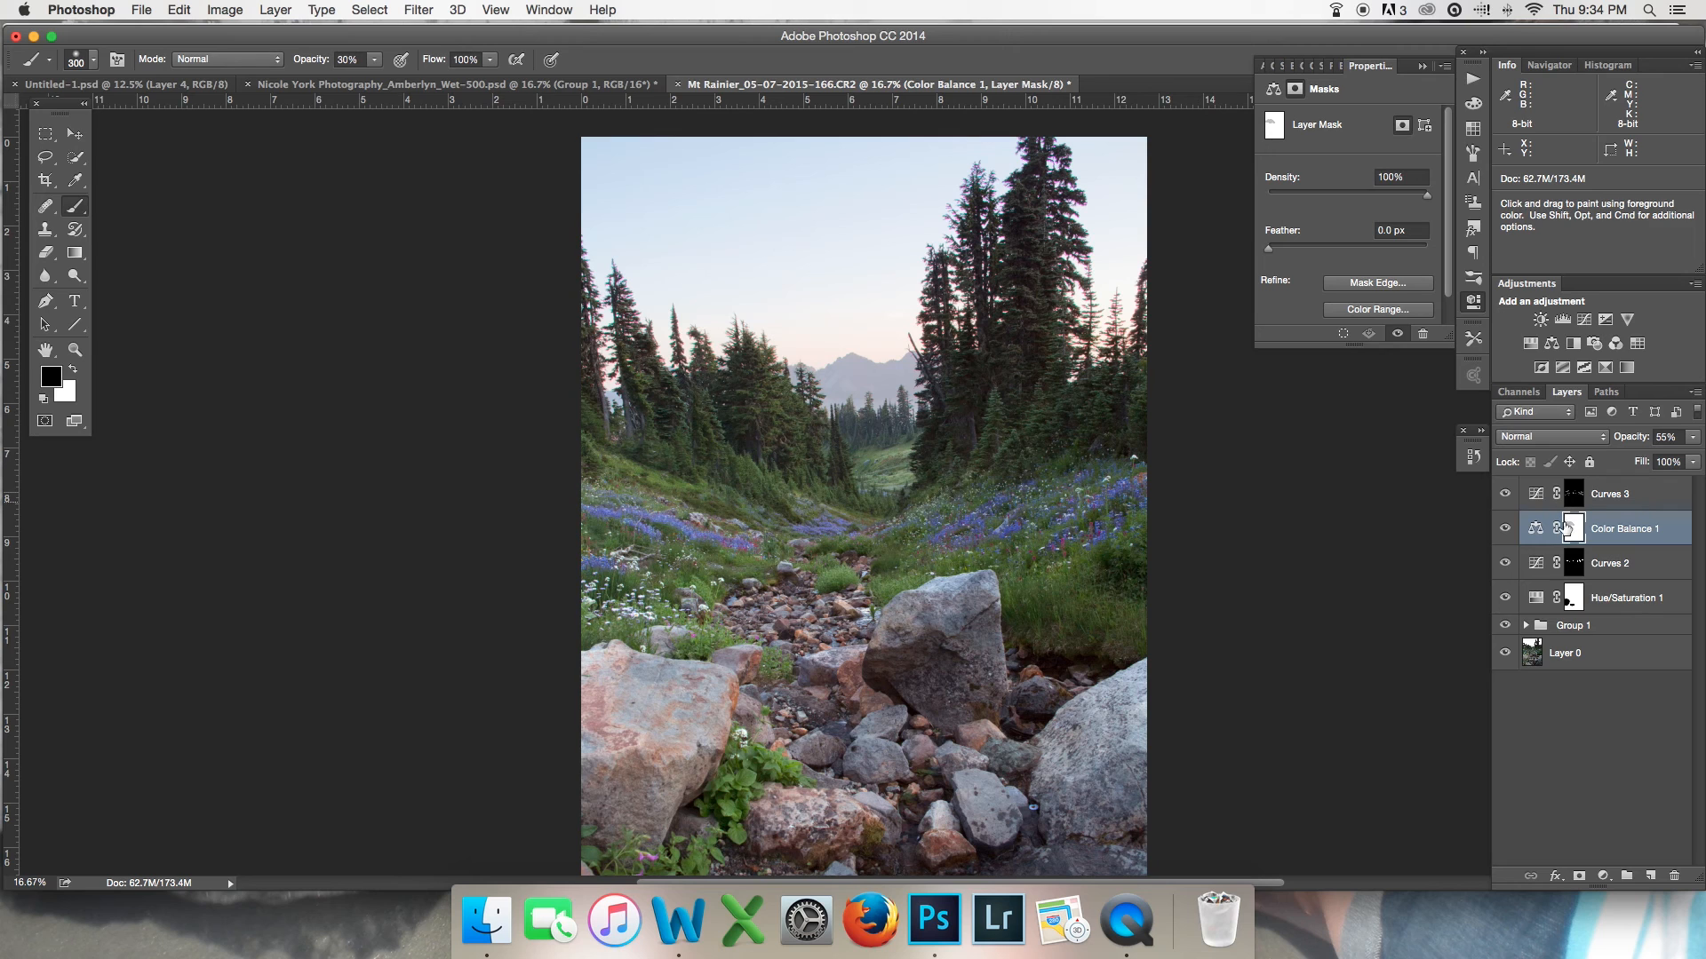
{"action": "key", "text": "super+z"}
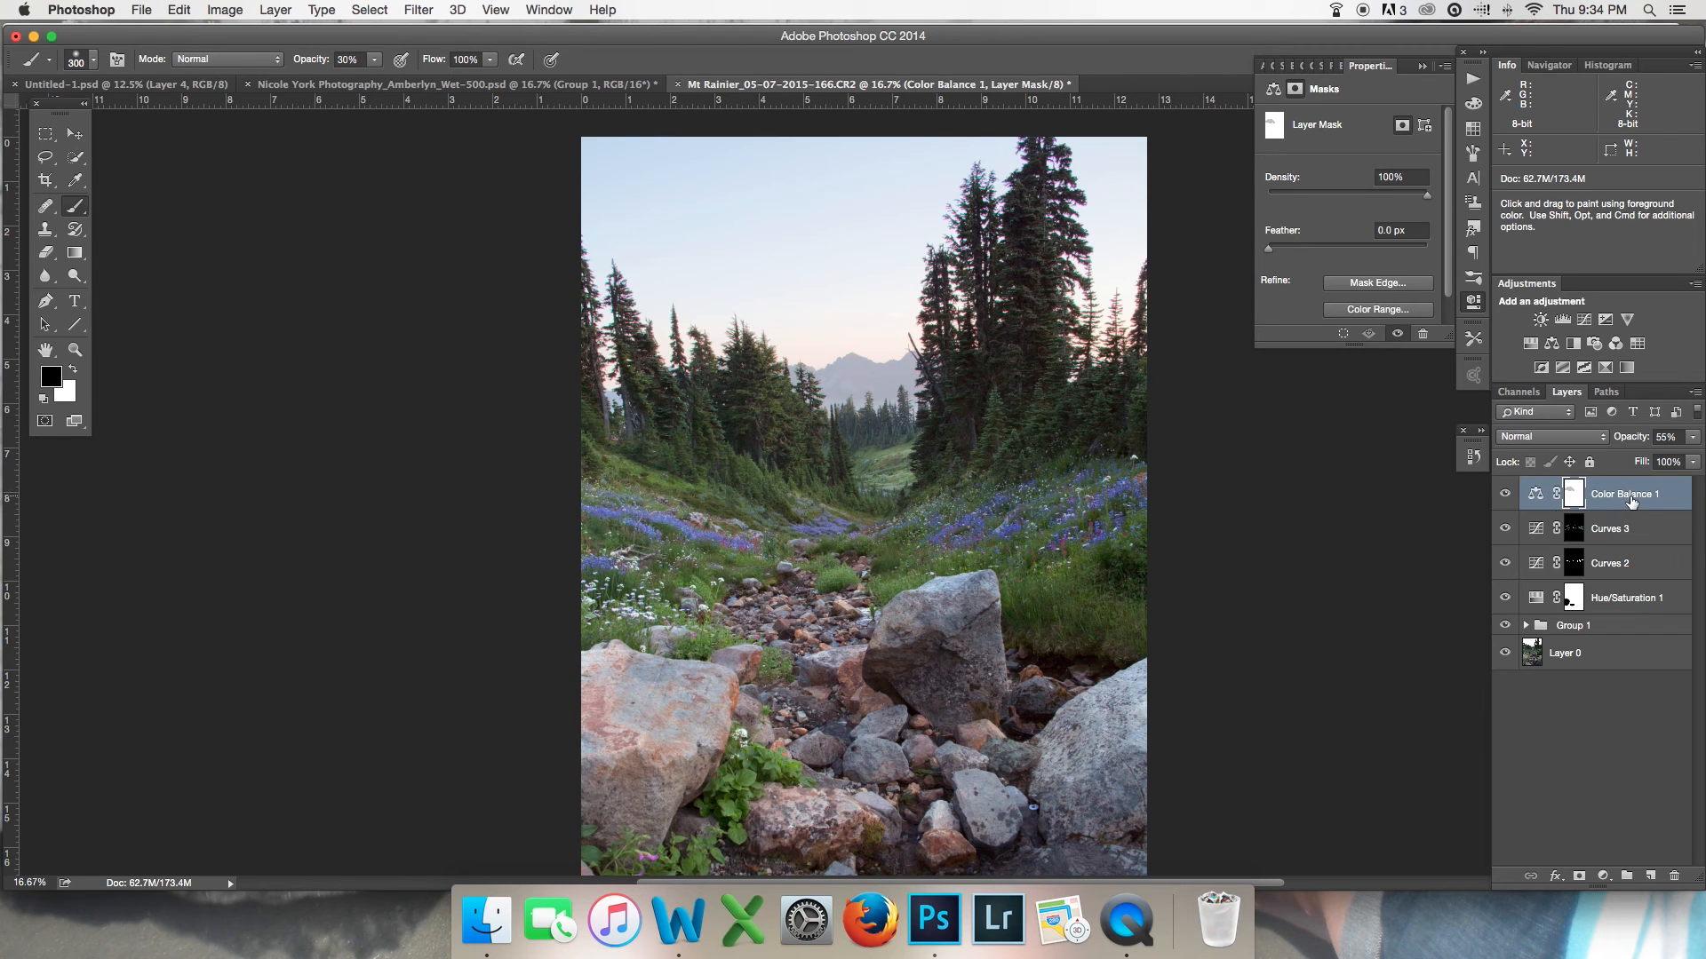
{"action": "left_click", "coordinate": [1622, 629], "text": "shift"}
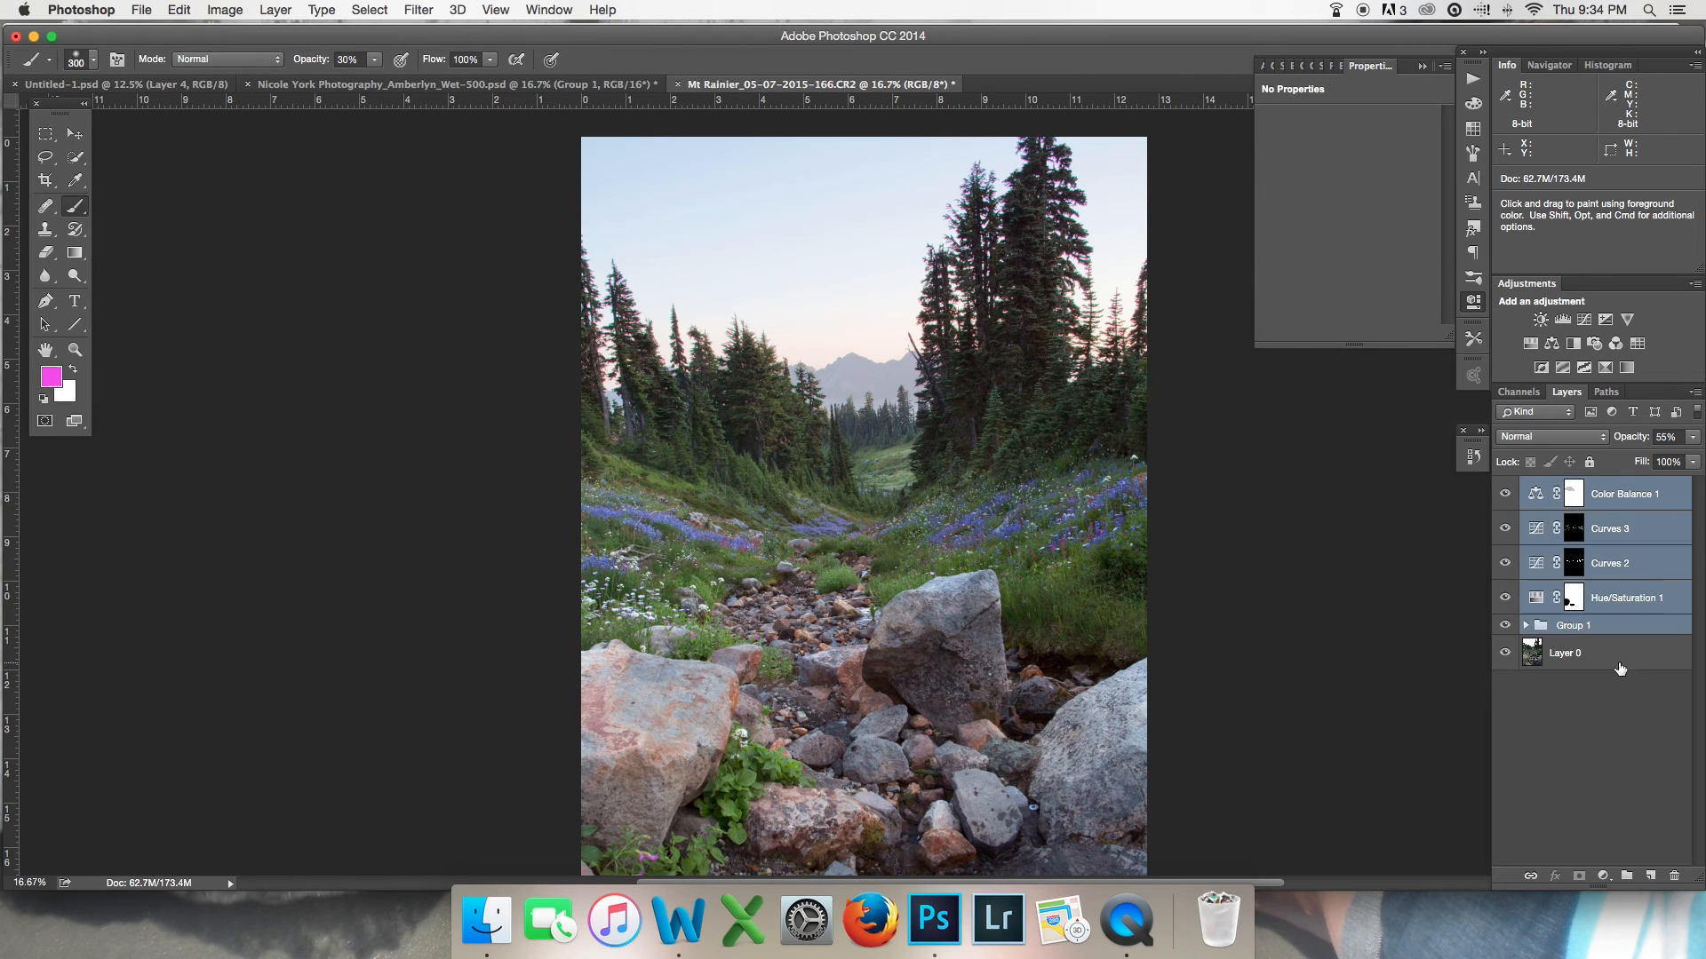
{"action": "key", "text": "g"}
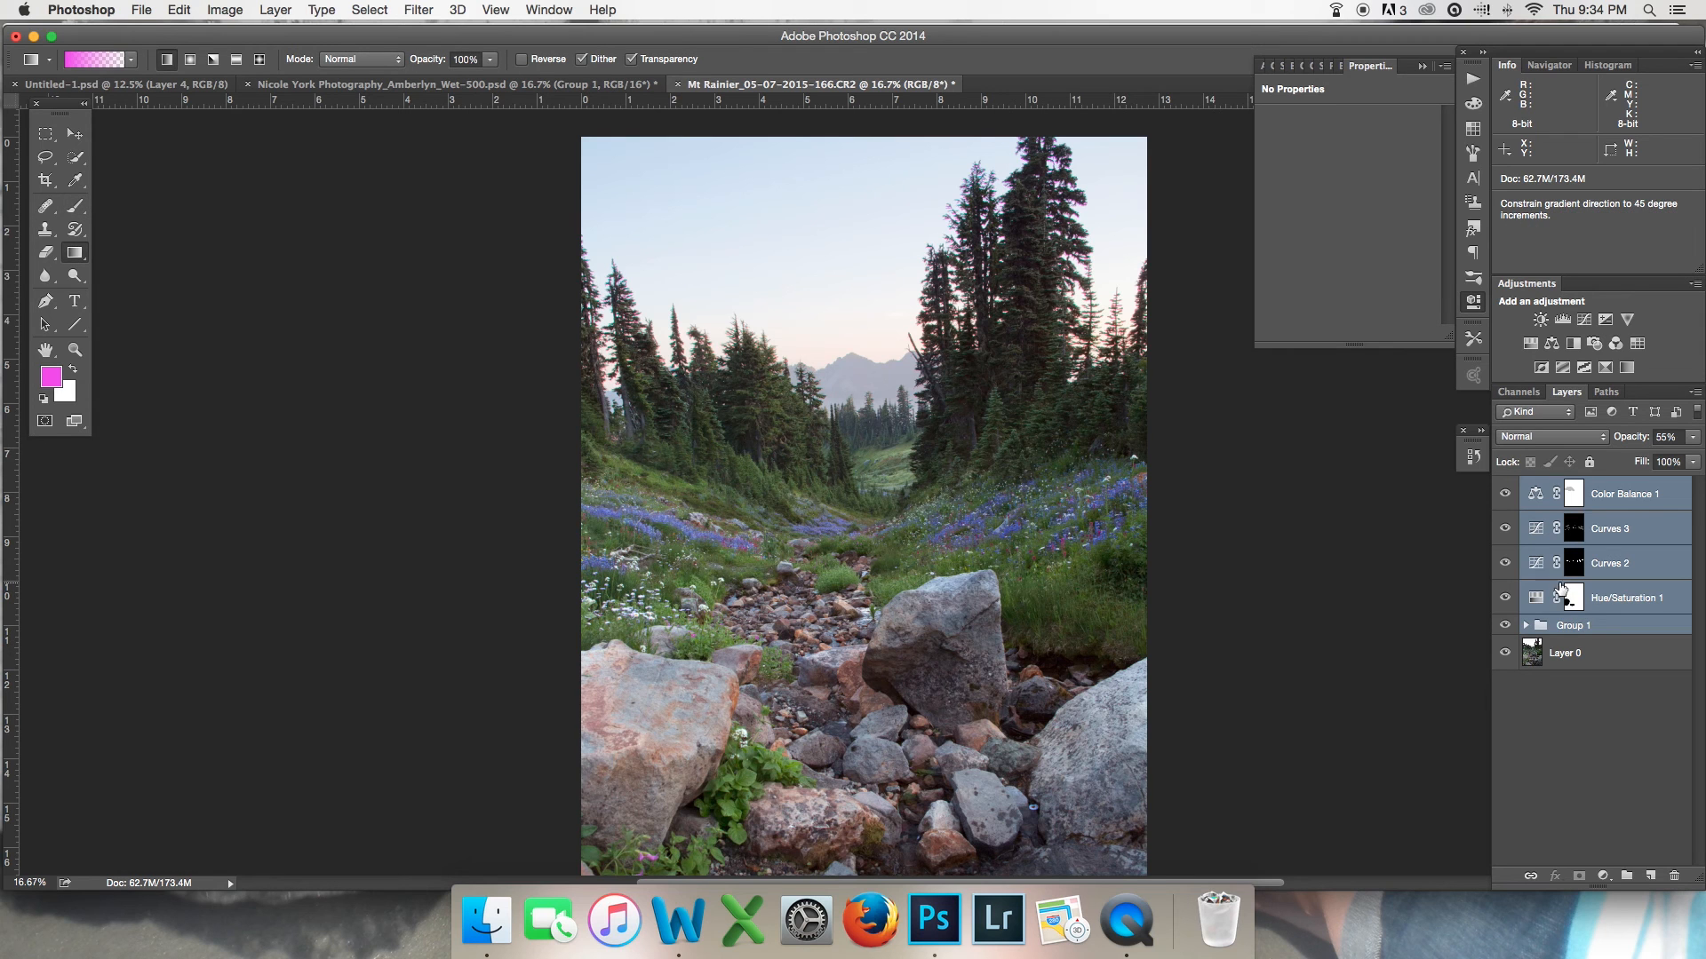
{"action": "key", "text": "super+g"}
Step: Compare the image with the new outer group hidden and shown, and with it moved below Layer 0 and back
{"action": "left_click", "coordinate": [1504, 489]}
{"action": "left_click", "coordinate": [1504, 489]}
{"action": "left_click", "coordinate": [1504, 489]}
{"action": "left_click", "coordinate": [1504, 489]}
{"action": "left_click", "coordinate": [1505, 488]}
{"action": "left_click", "coordinate": [1505, 488]}
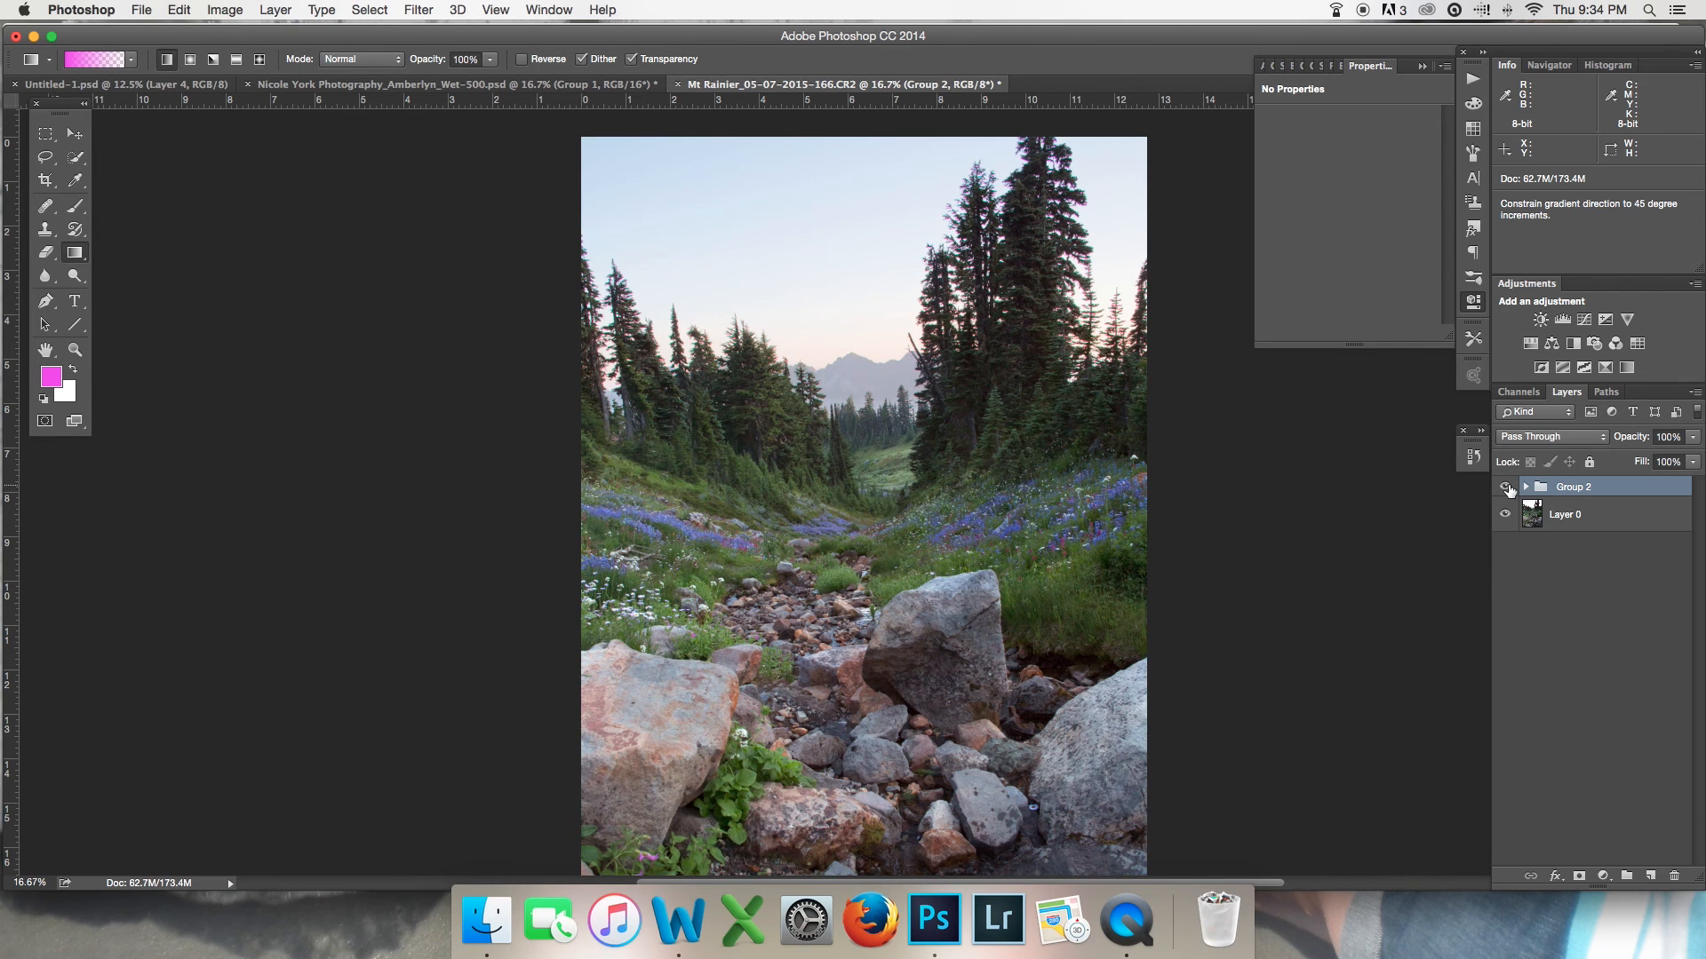
{"action": "left_click", "coordinate": [1505, 488]}
{"action": "left_click", "coordinate": [1505, 488]}
{"action": "key", "text": "super+bracketleft"}
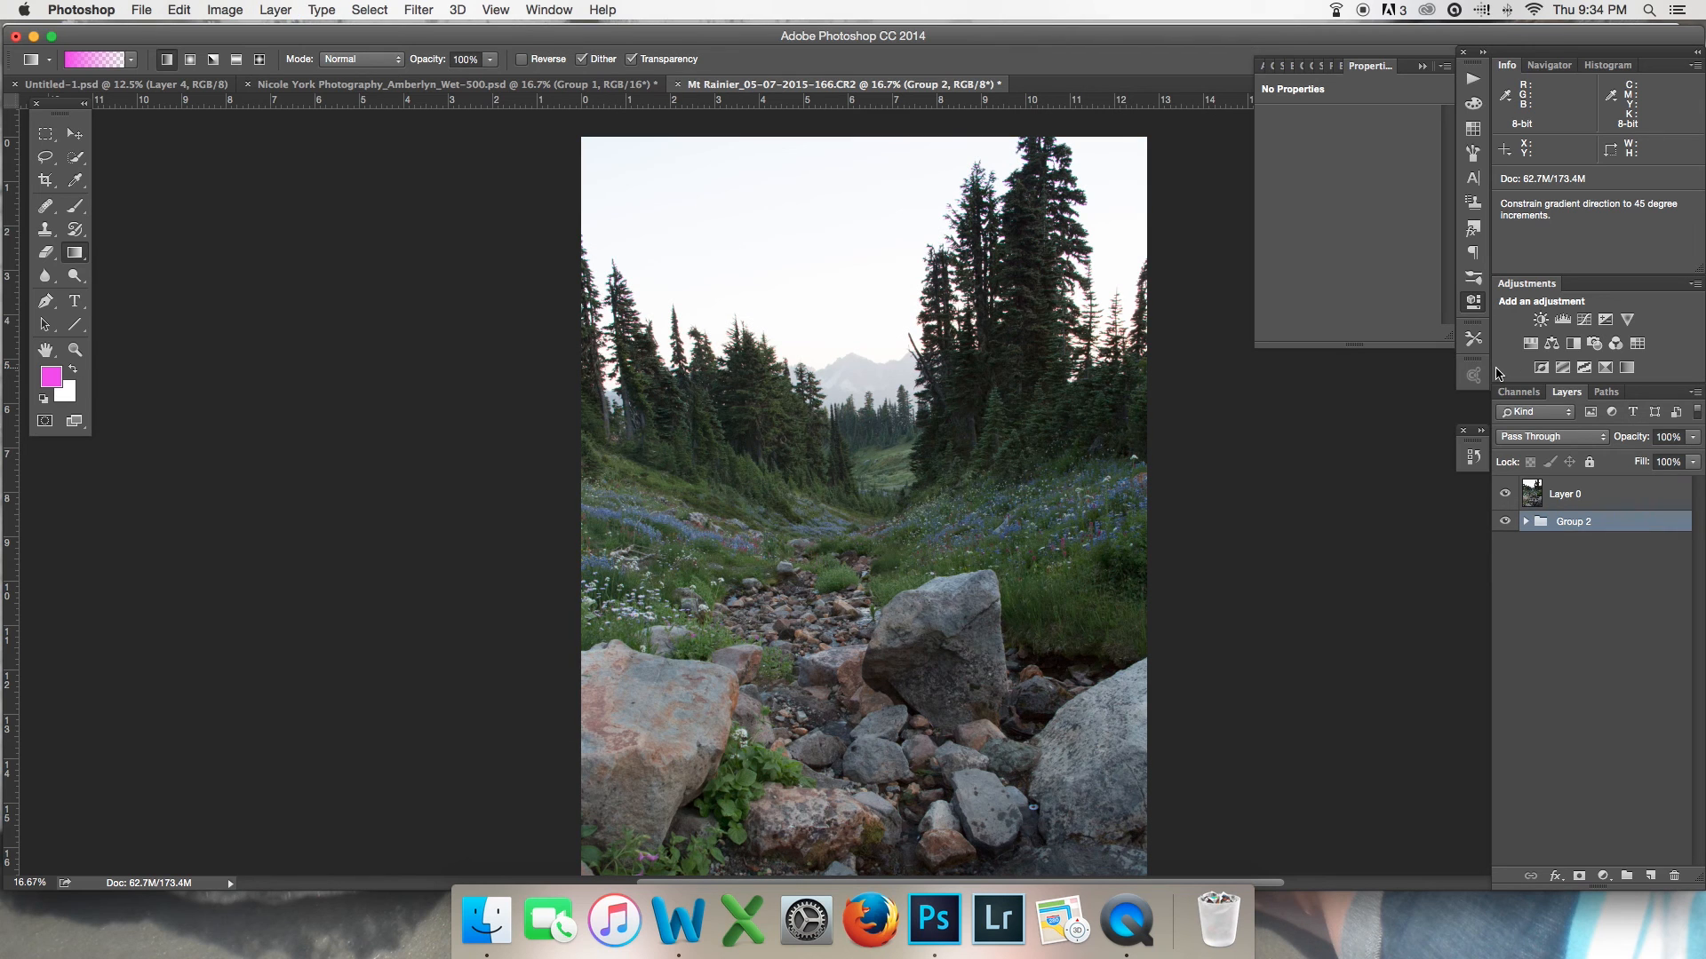
{"action": "key", "text": "super+bracketright"}
Step: Compare the whole photo before and after the edits by toggling the outer group's visibility
{"action": "key", "text": "super+minus"}
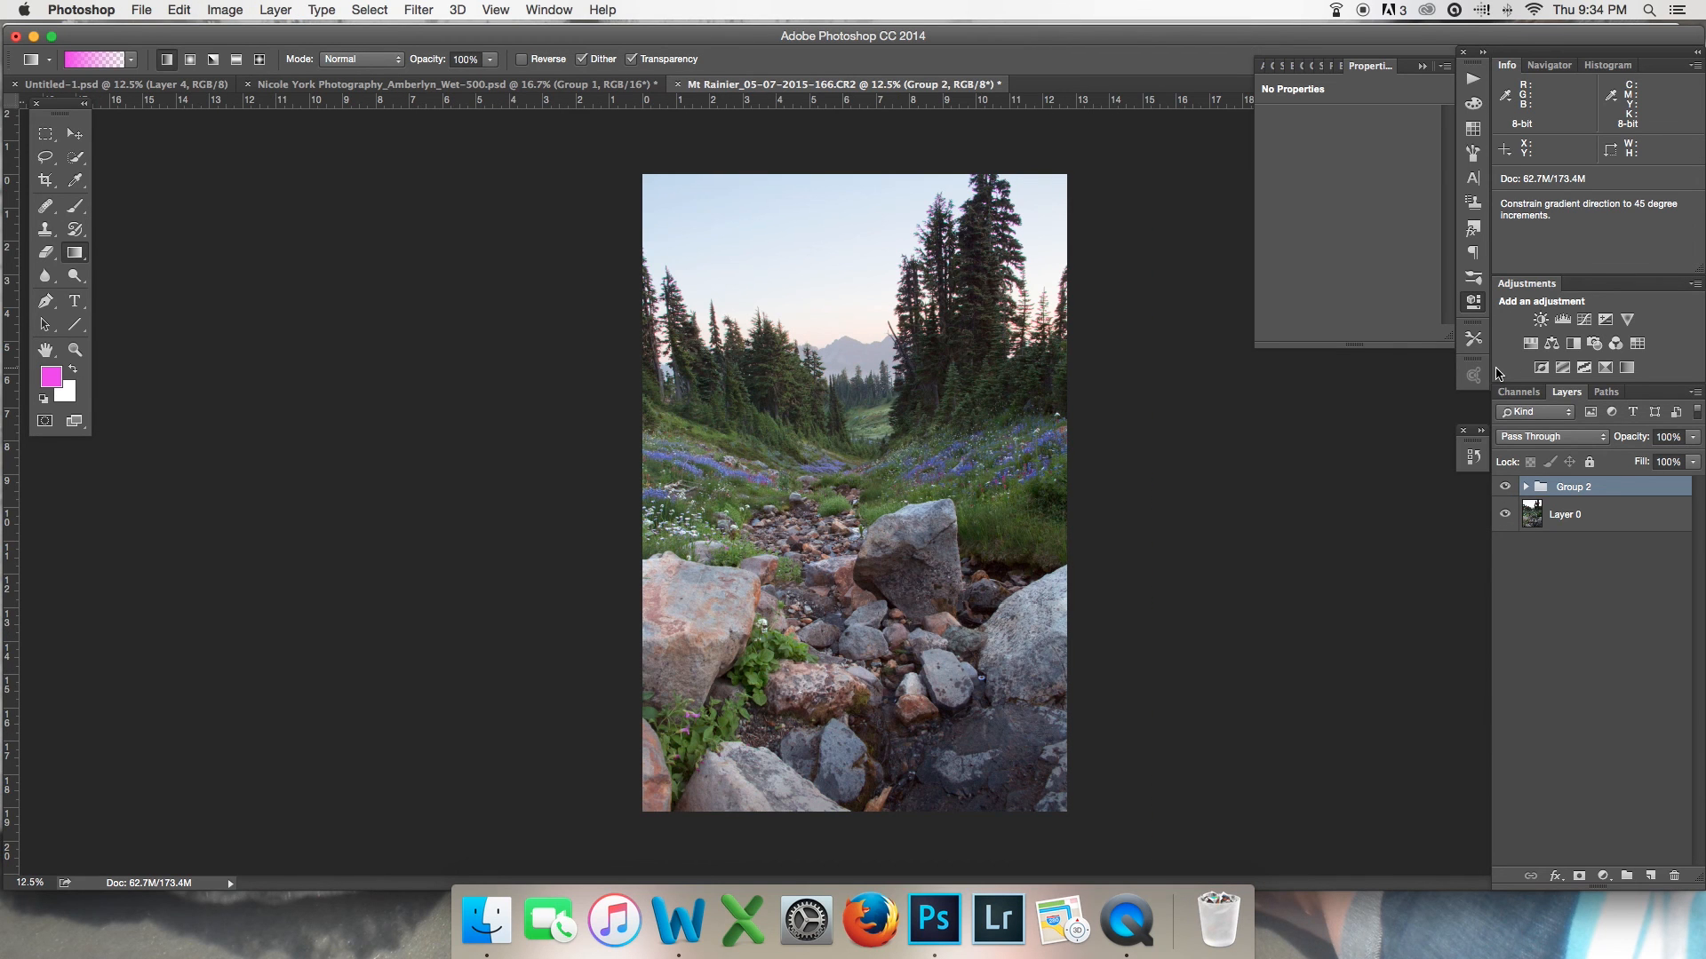
{"action": "left_click", "coordinate": [1505, 491]}
{"action": "left_click", "coordinate": [1505, 491]}
{"action": "left_click", "coordinate": [1505, 491]}
{"action": "left_click", "coordinate": [1505, 491]}
{"action": "left_click", "coordinate": [1506, 491]}
{"action": "left_click", "coordinate": [1506, 491]}
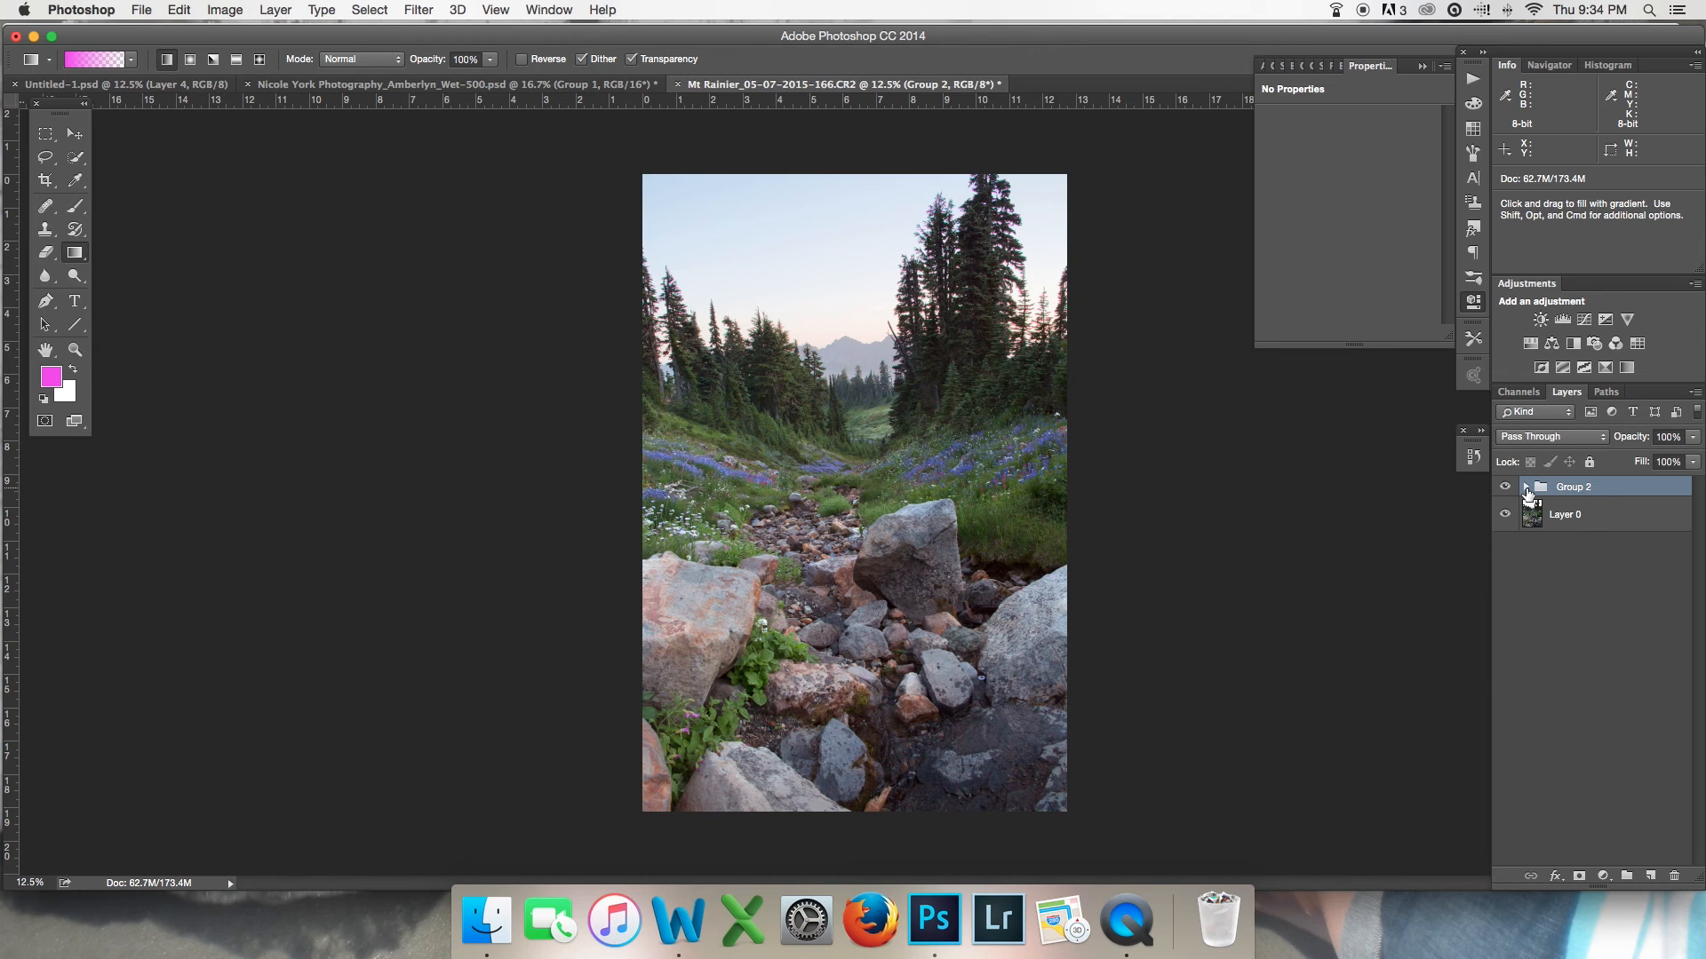
Step: Expand the outer group and apply a Curves command with the default straight curve to the Curves 2 layer mask
{"action": "left_click", "coordinate": [1525, 488]}
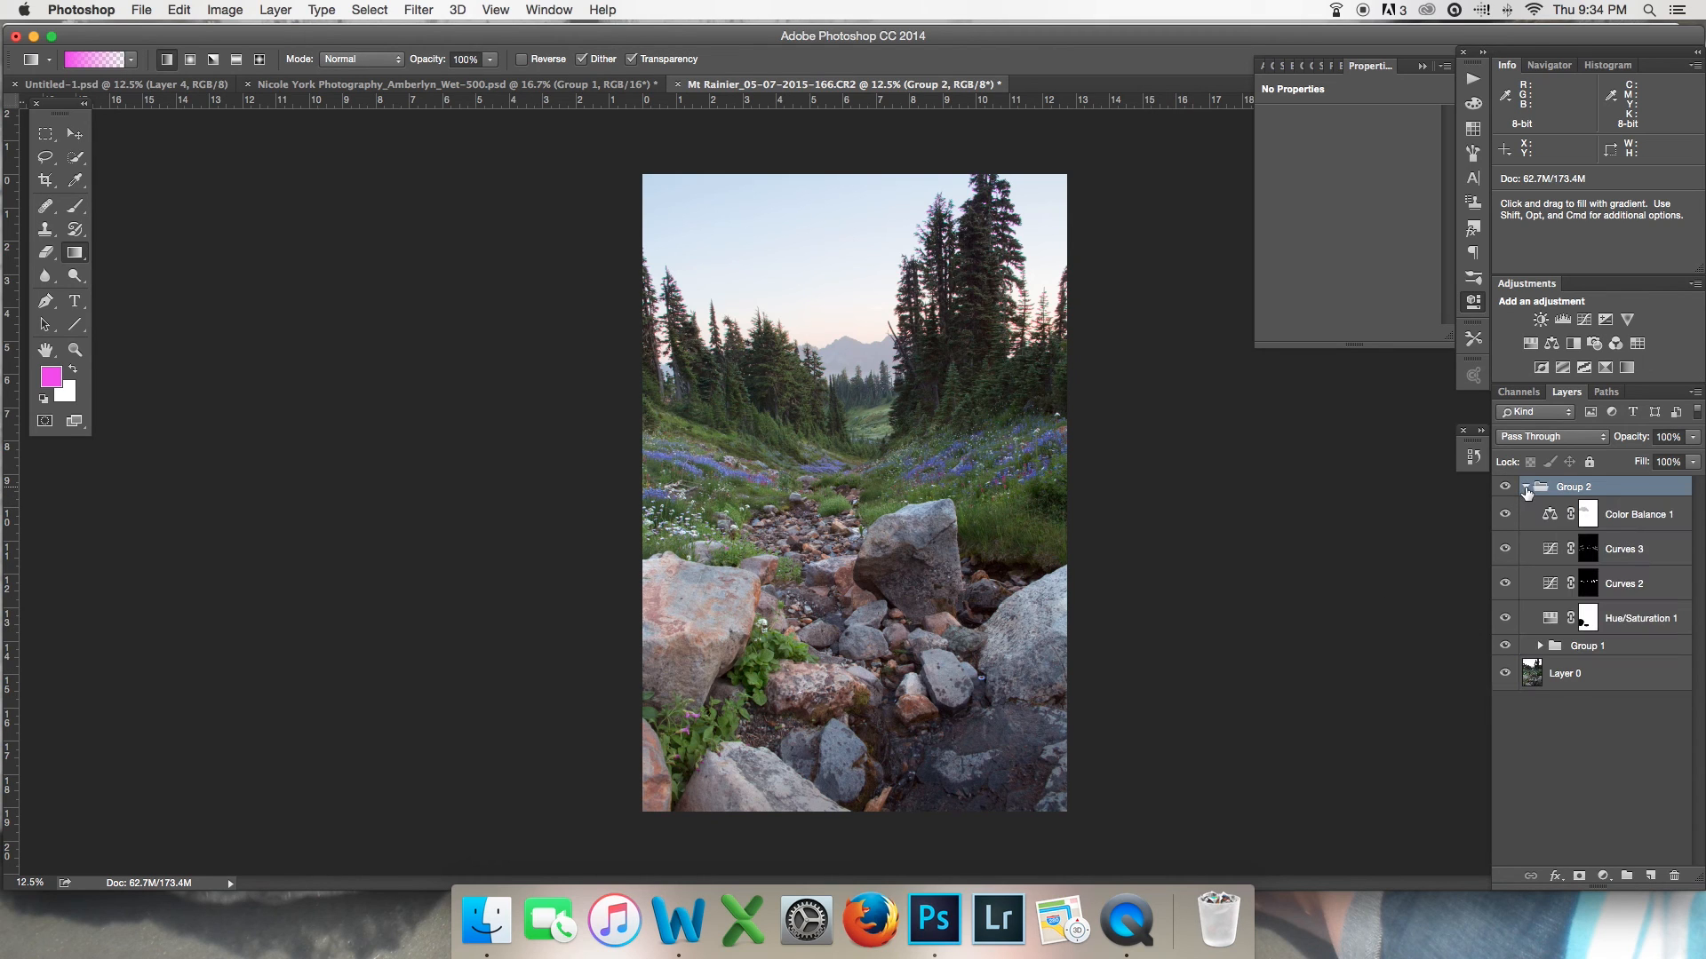
{"action": "left_click", "coordinate": [1589, 586]}
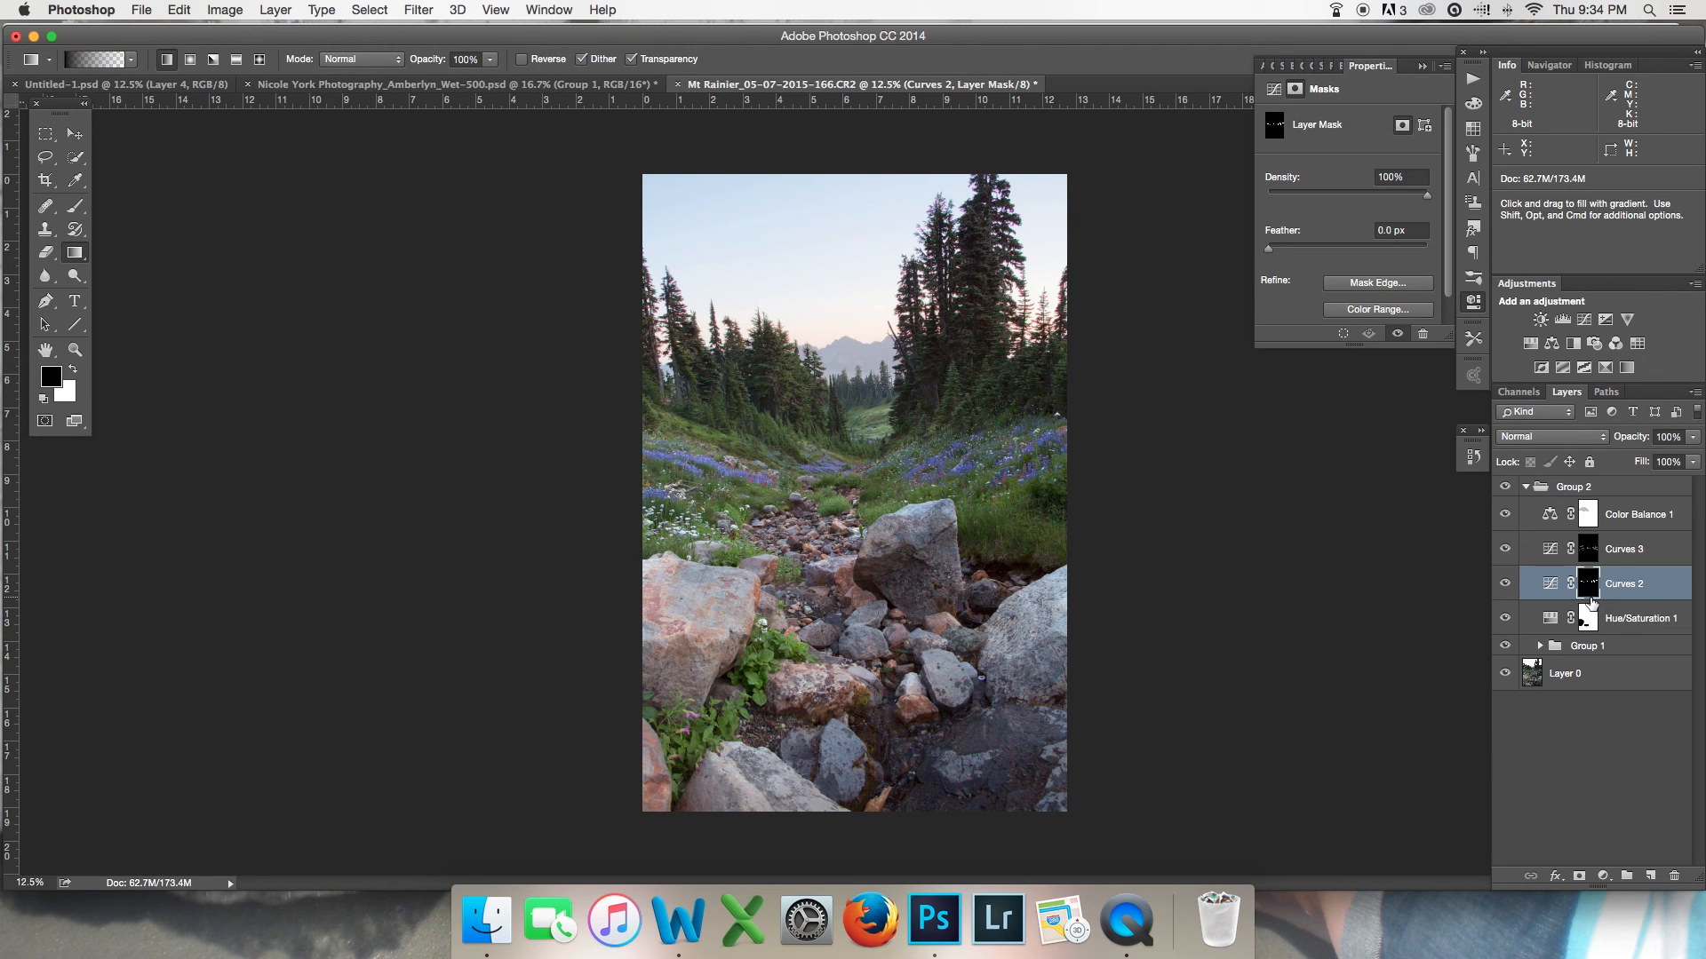
{"action": "key", "text": "super+m"}
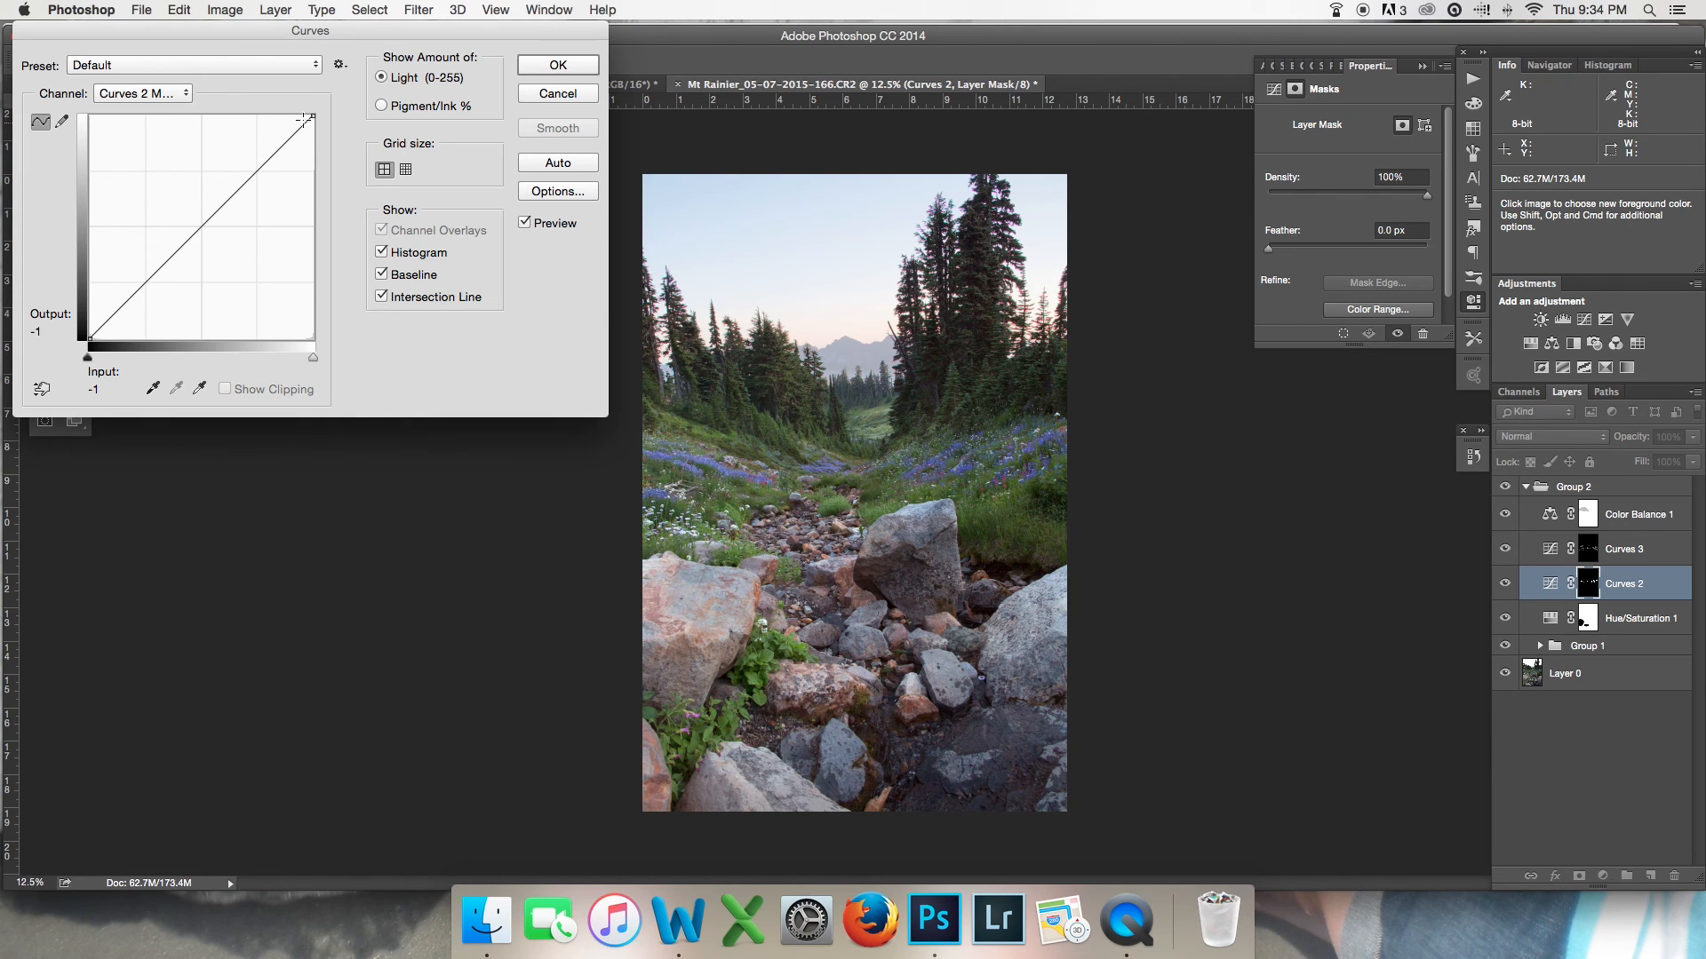
{"action": "left_click", "coordinate": [559, 65]}
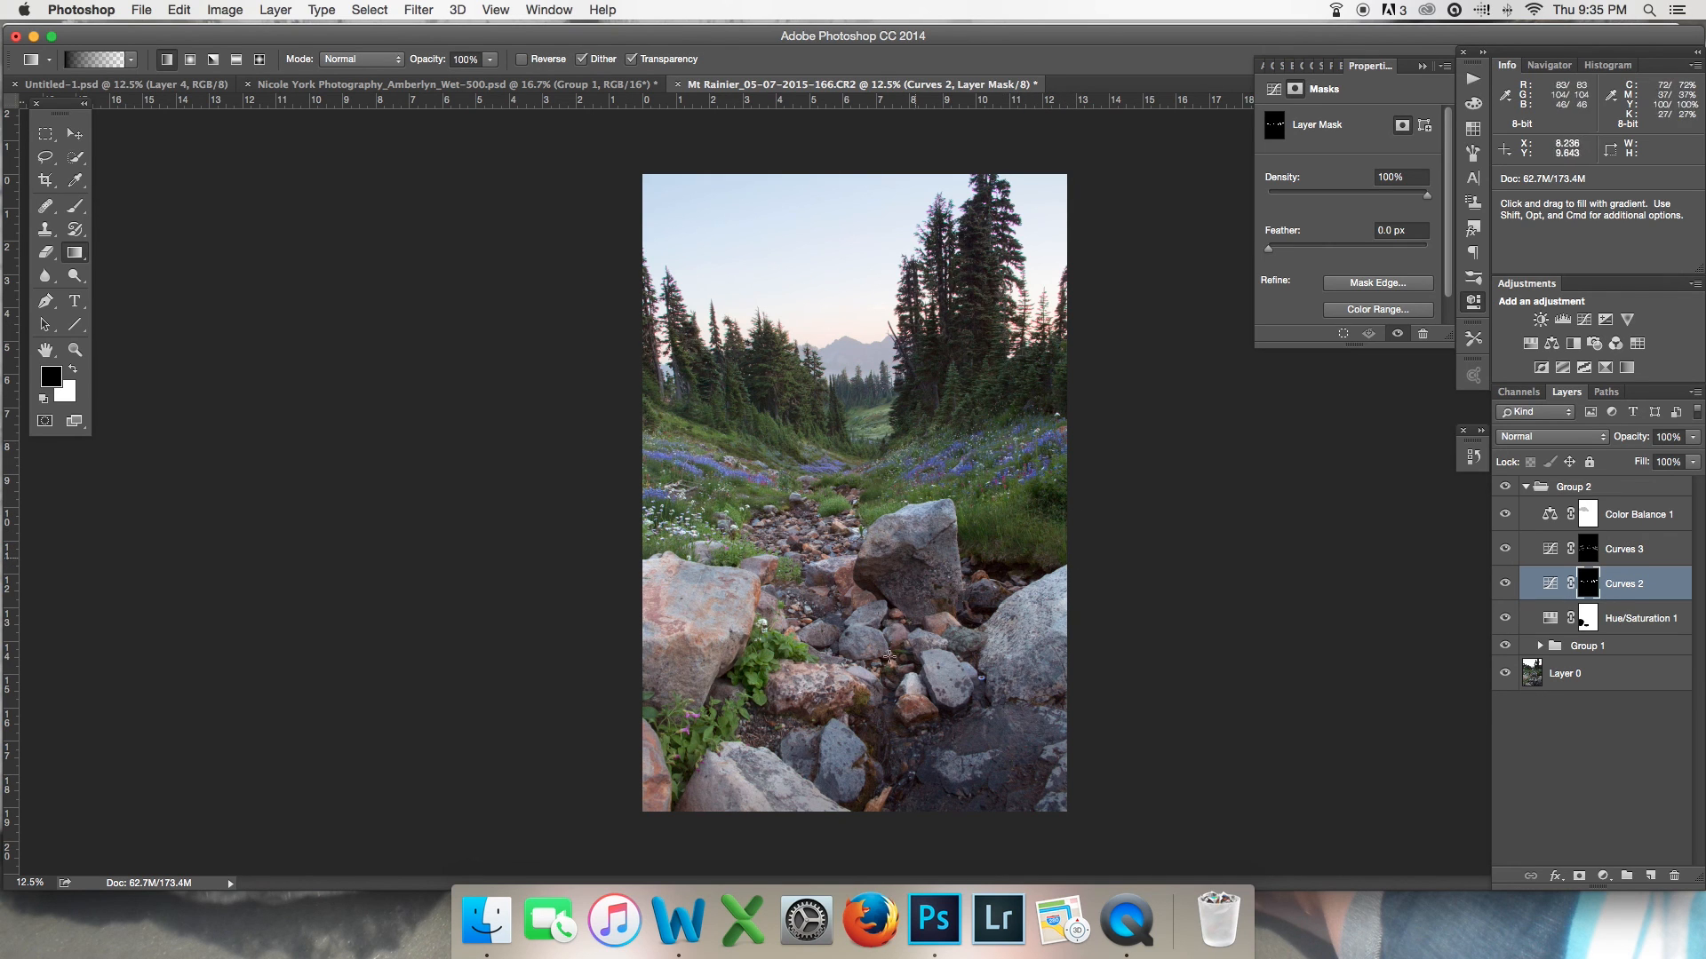
Step: Duplicate Layer 0 and add a white layer mask to the duplicate
{"action": "left_click", "coordinate": [1541, 648]}
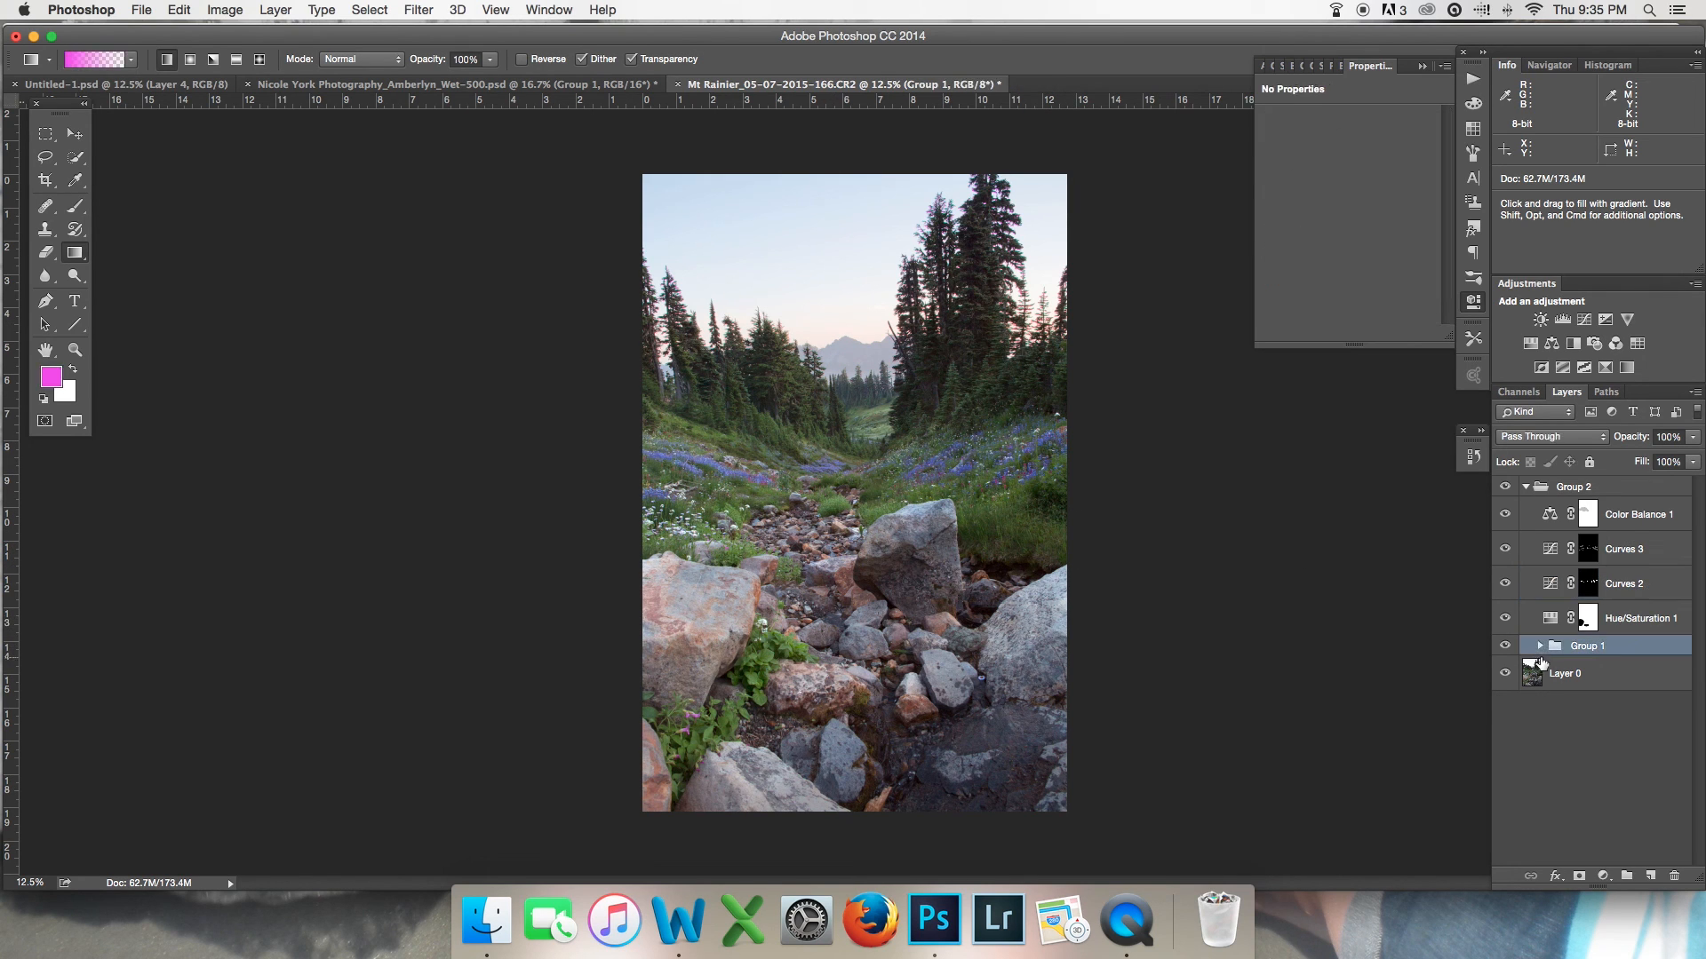
{"action": "left_click", "coordinate": [1553, 684]}
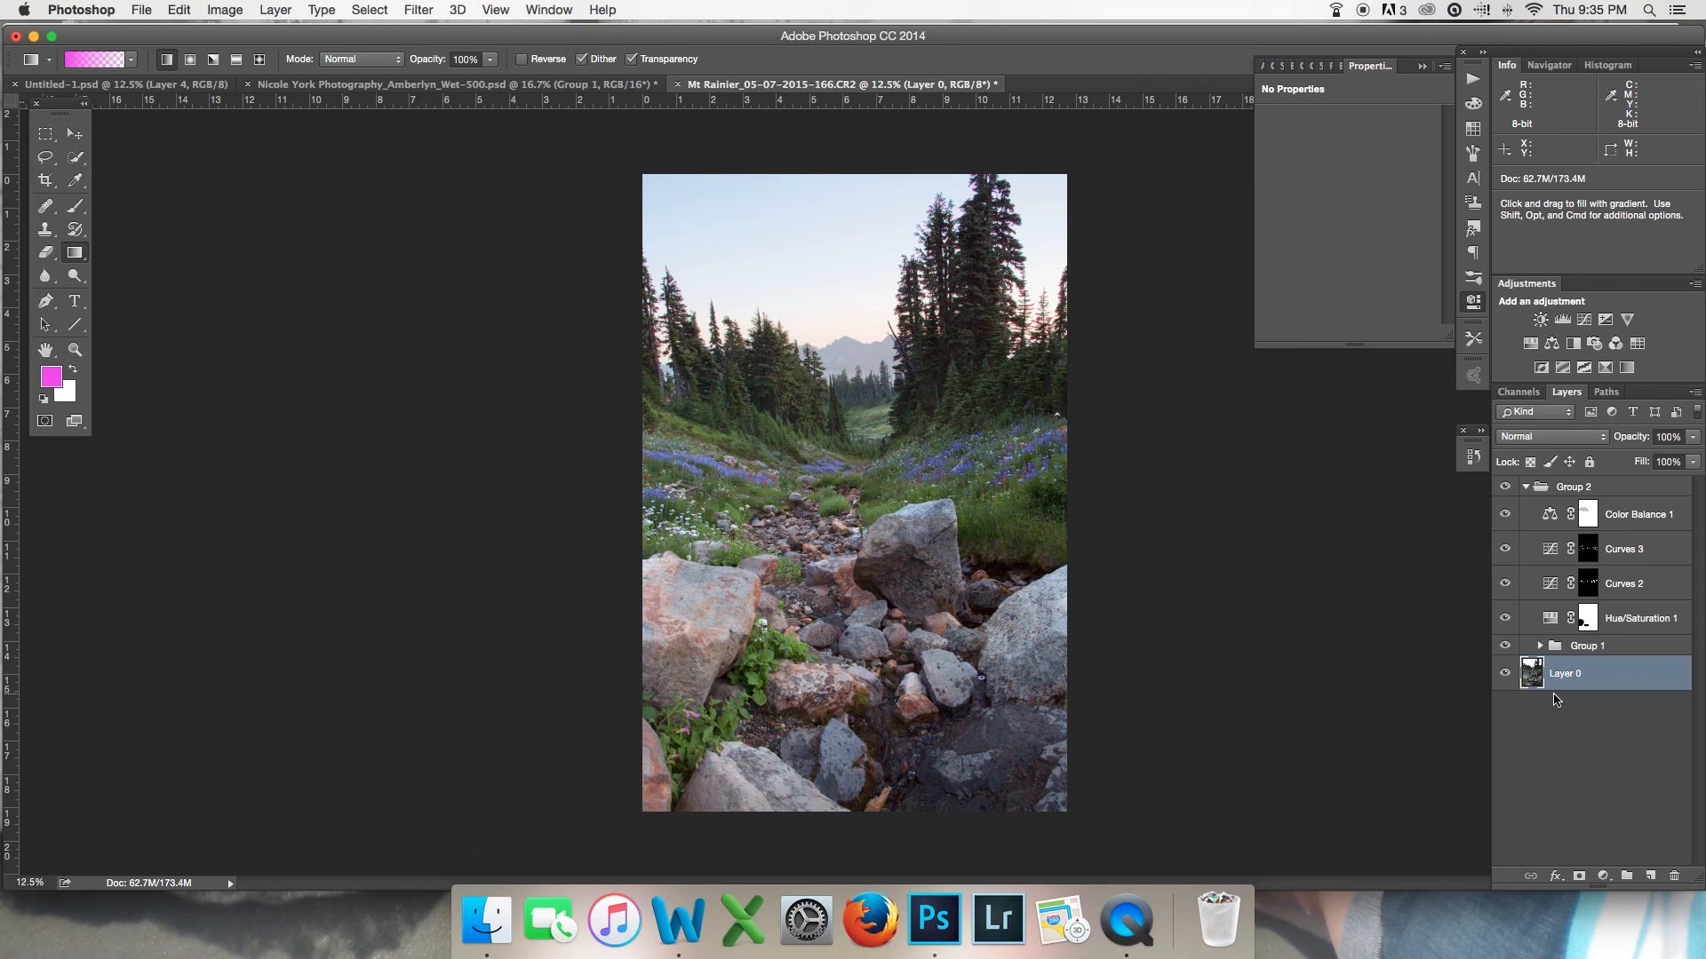
{"action": "key", "text": "super+j"}
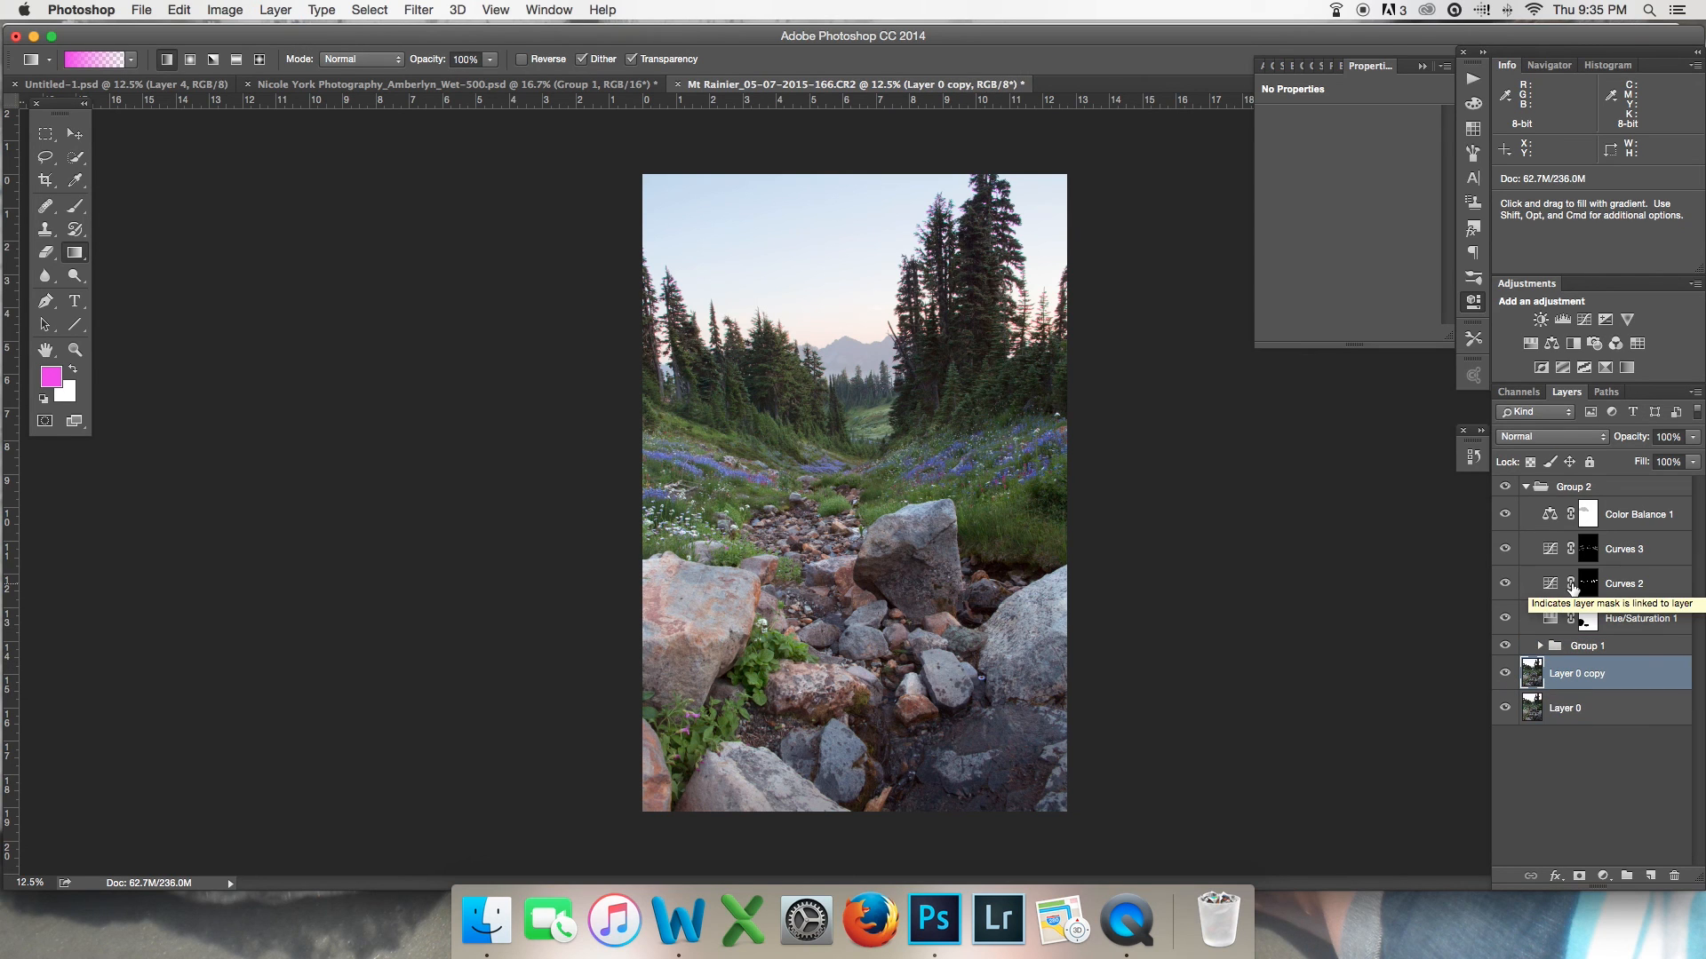
{"action": "left_click", "coordinate": [177, 10]}
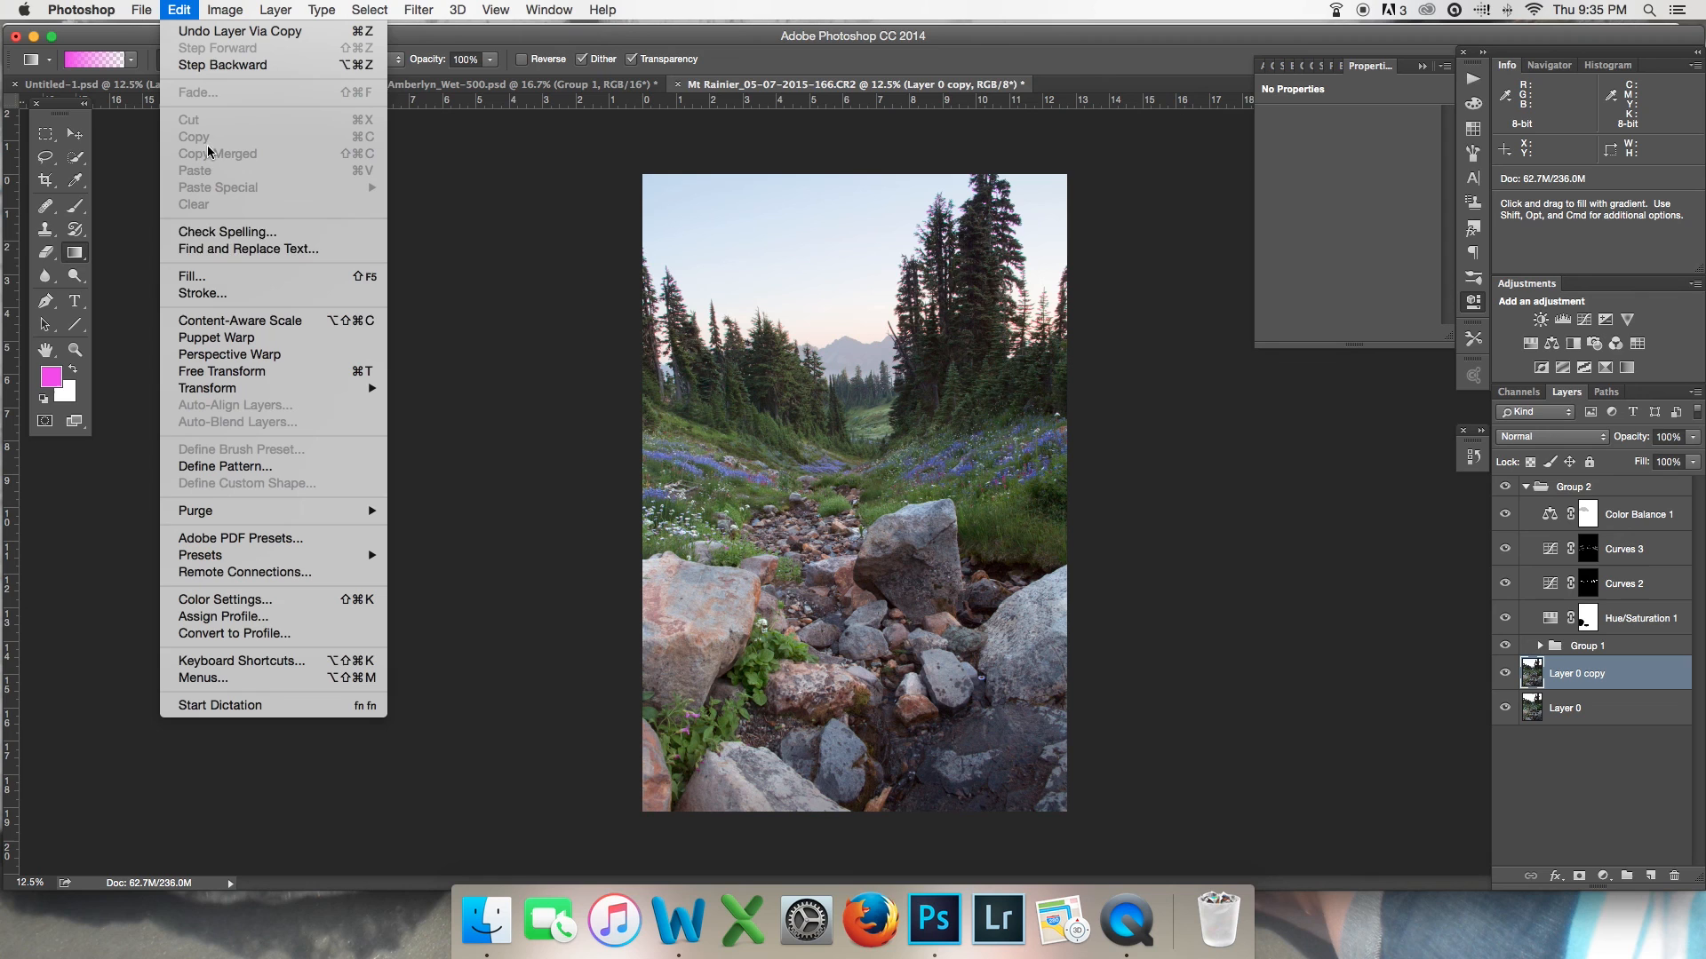
{"action": "mouse_move", "coordinate": [228, 13]}
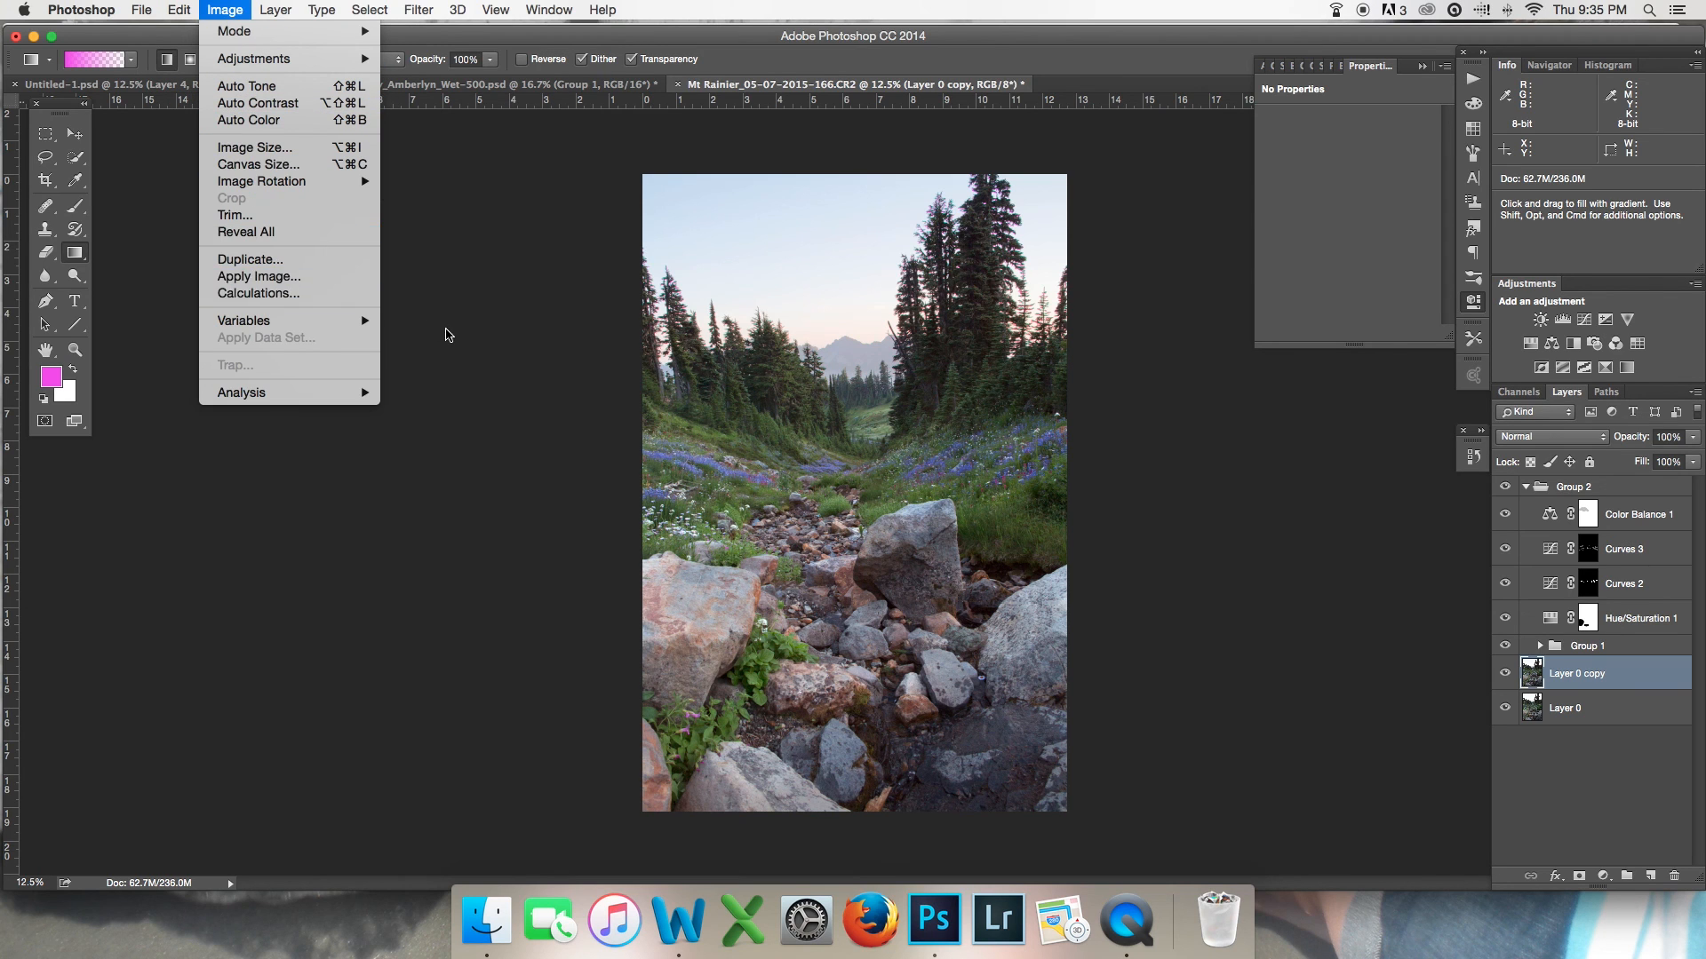
{"action": "left_click", "coordinate": [544, 349]}
{"action": "left_click", "coordinate": [1579, 877]}
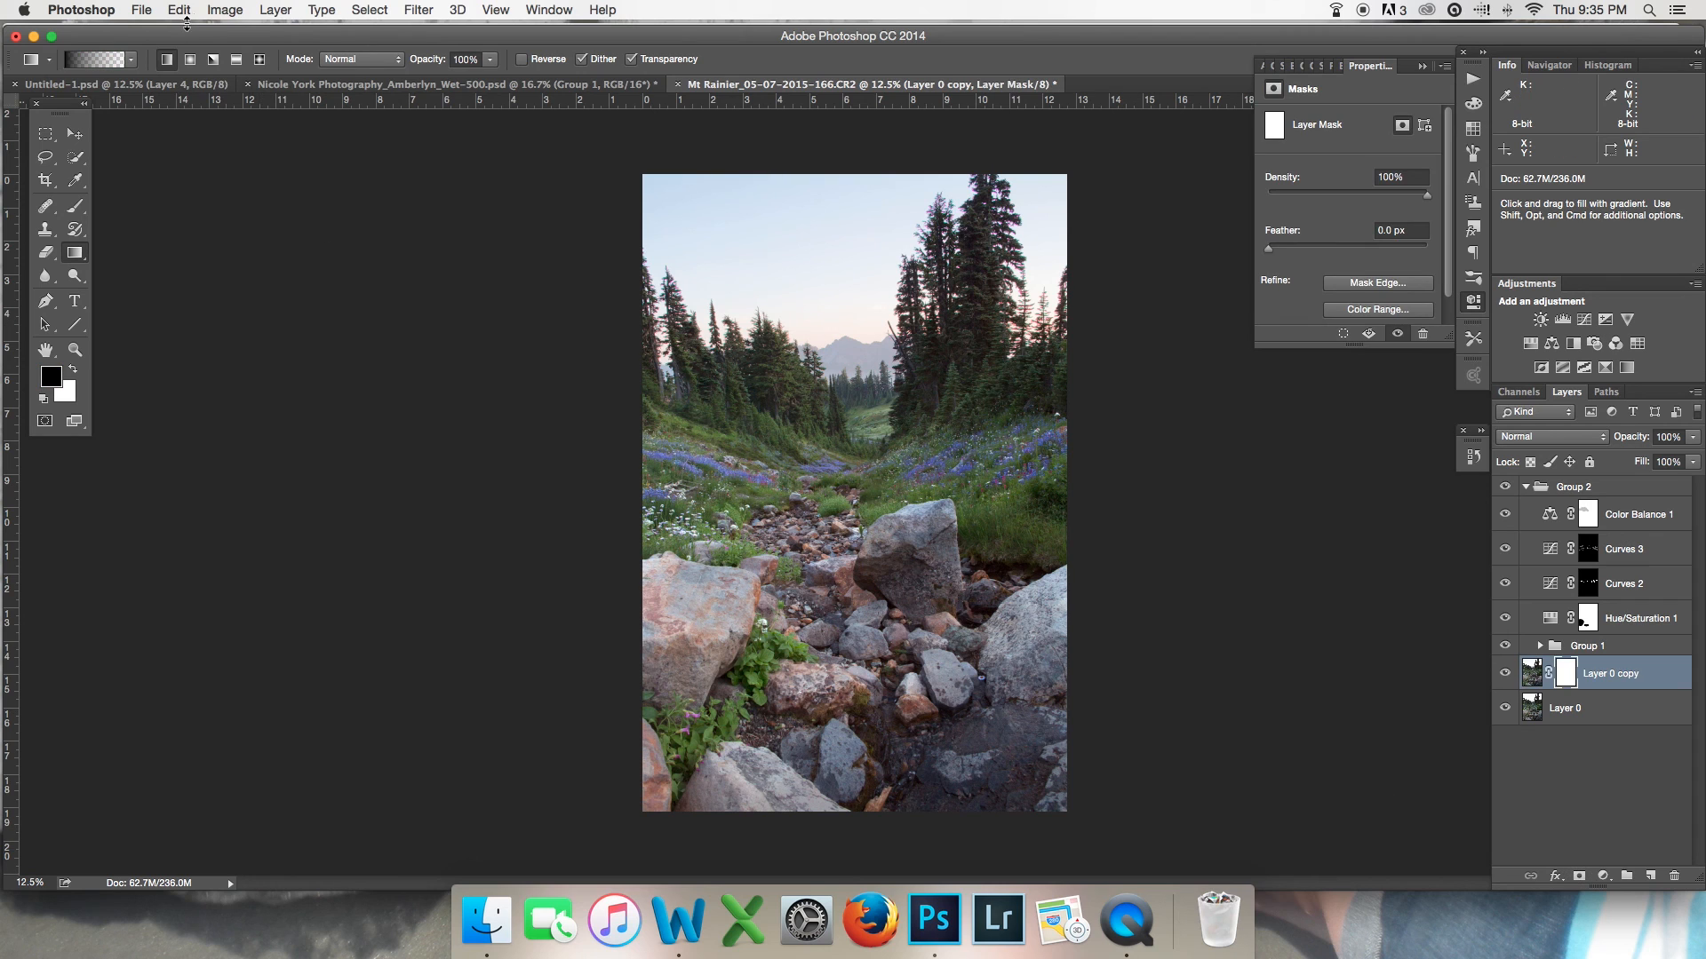
Step: Use Apply Image to fill the duplicate's mask from Layer 0's RGB channel with Multiply blending at 100% opacity
{"action": "left_click", "coordinate": [181, 10]}
{"action": "mouse_move", "coordinate": [222, 11]}
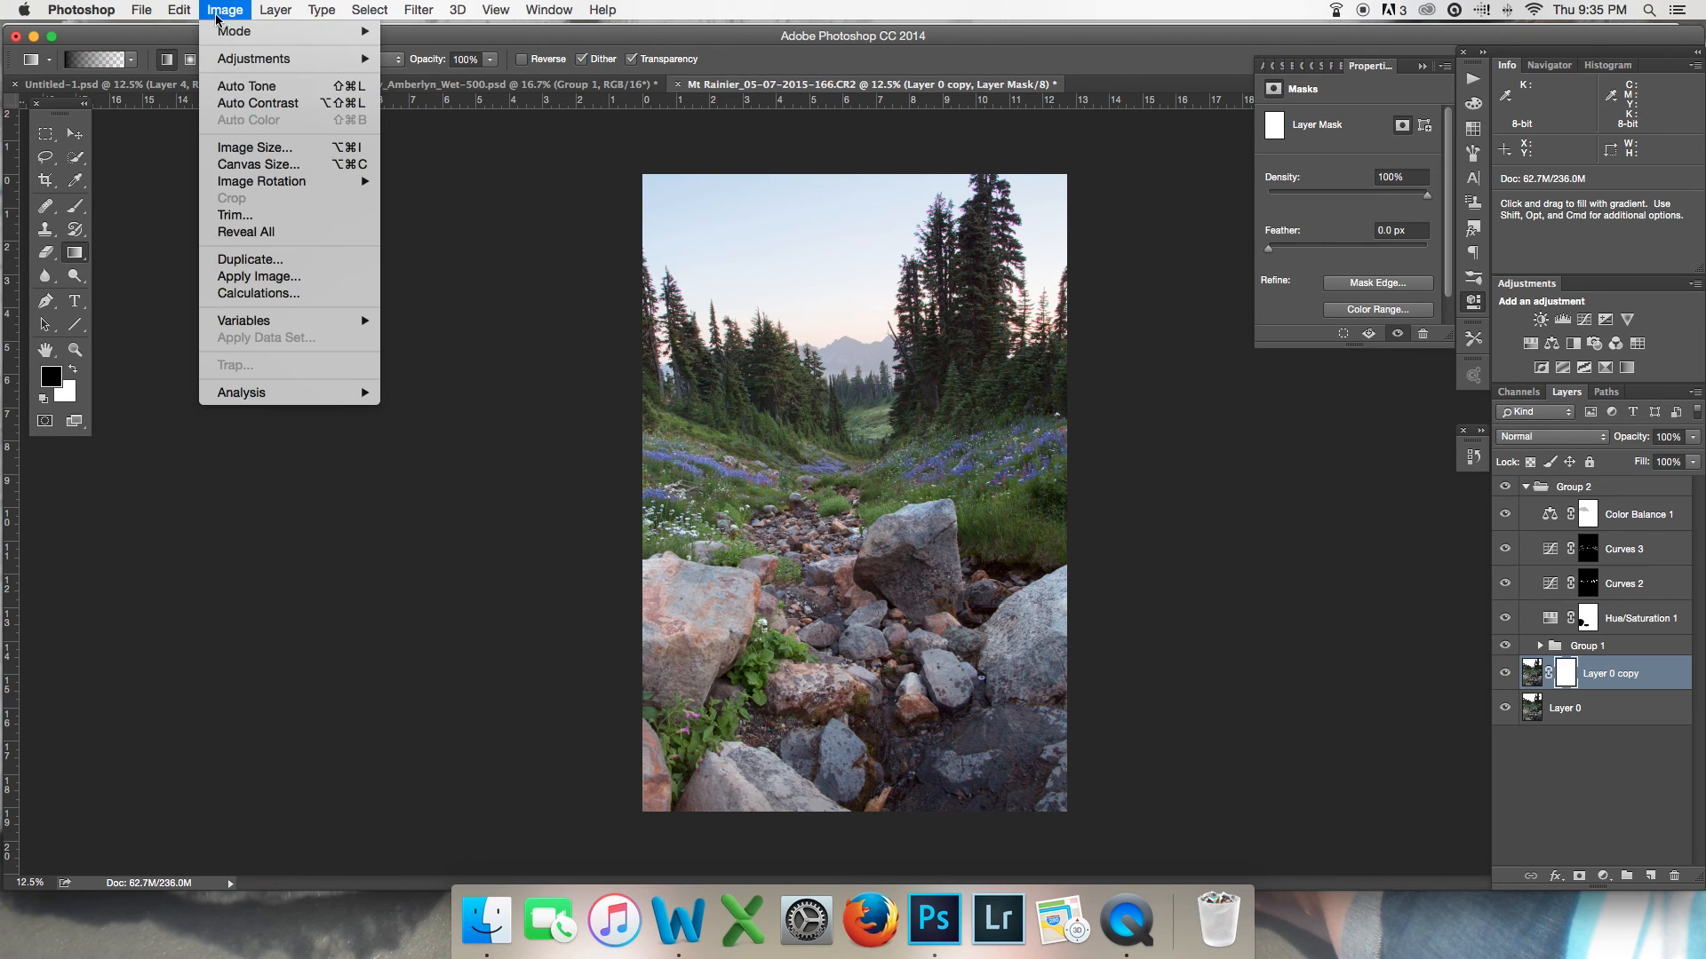
{"action": "left_click", "coordinate": [260, 278]}
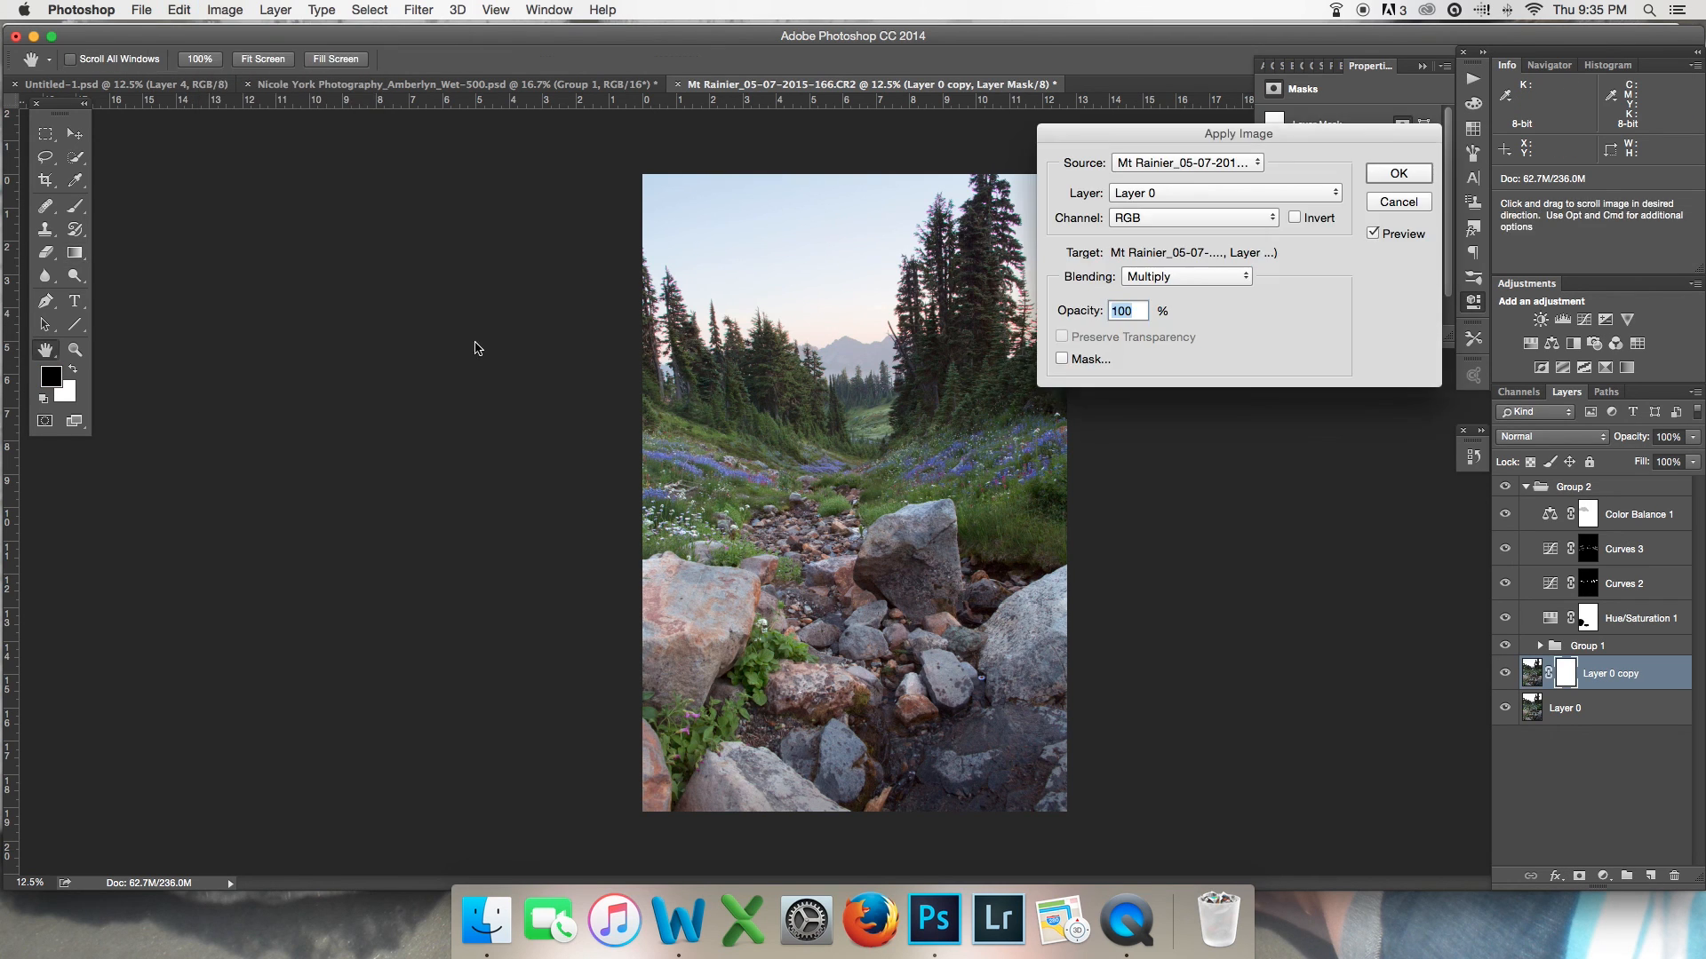
{"action": "left_click", "coordinate": [1383, 179]}
{"action": "key", "text": "g"}
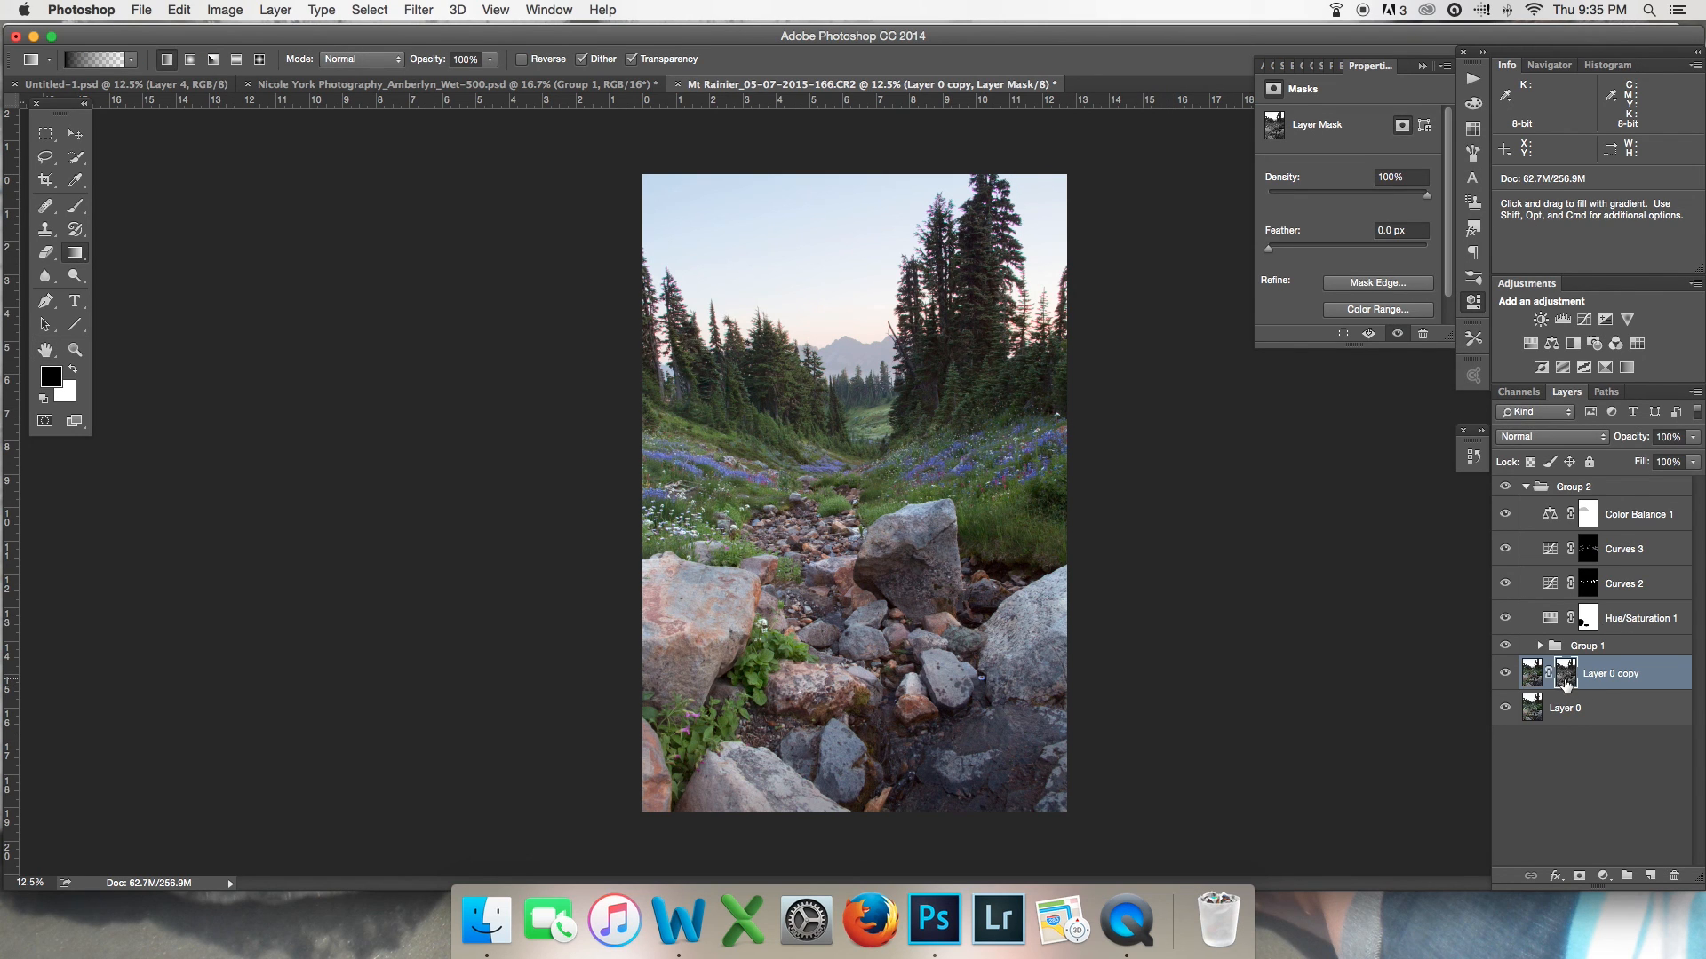
Step: View the duplicate's luminosity mask on its own and examine the rocks and stream at 50% zoom
{"action": "left_click", "coordinate": [1566, 679], "text": "alt"}
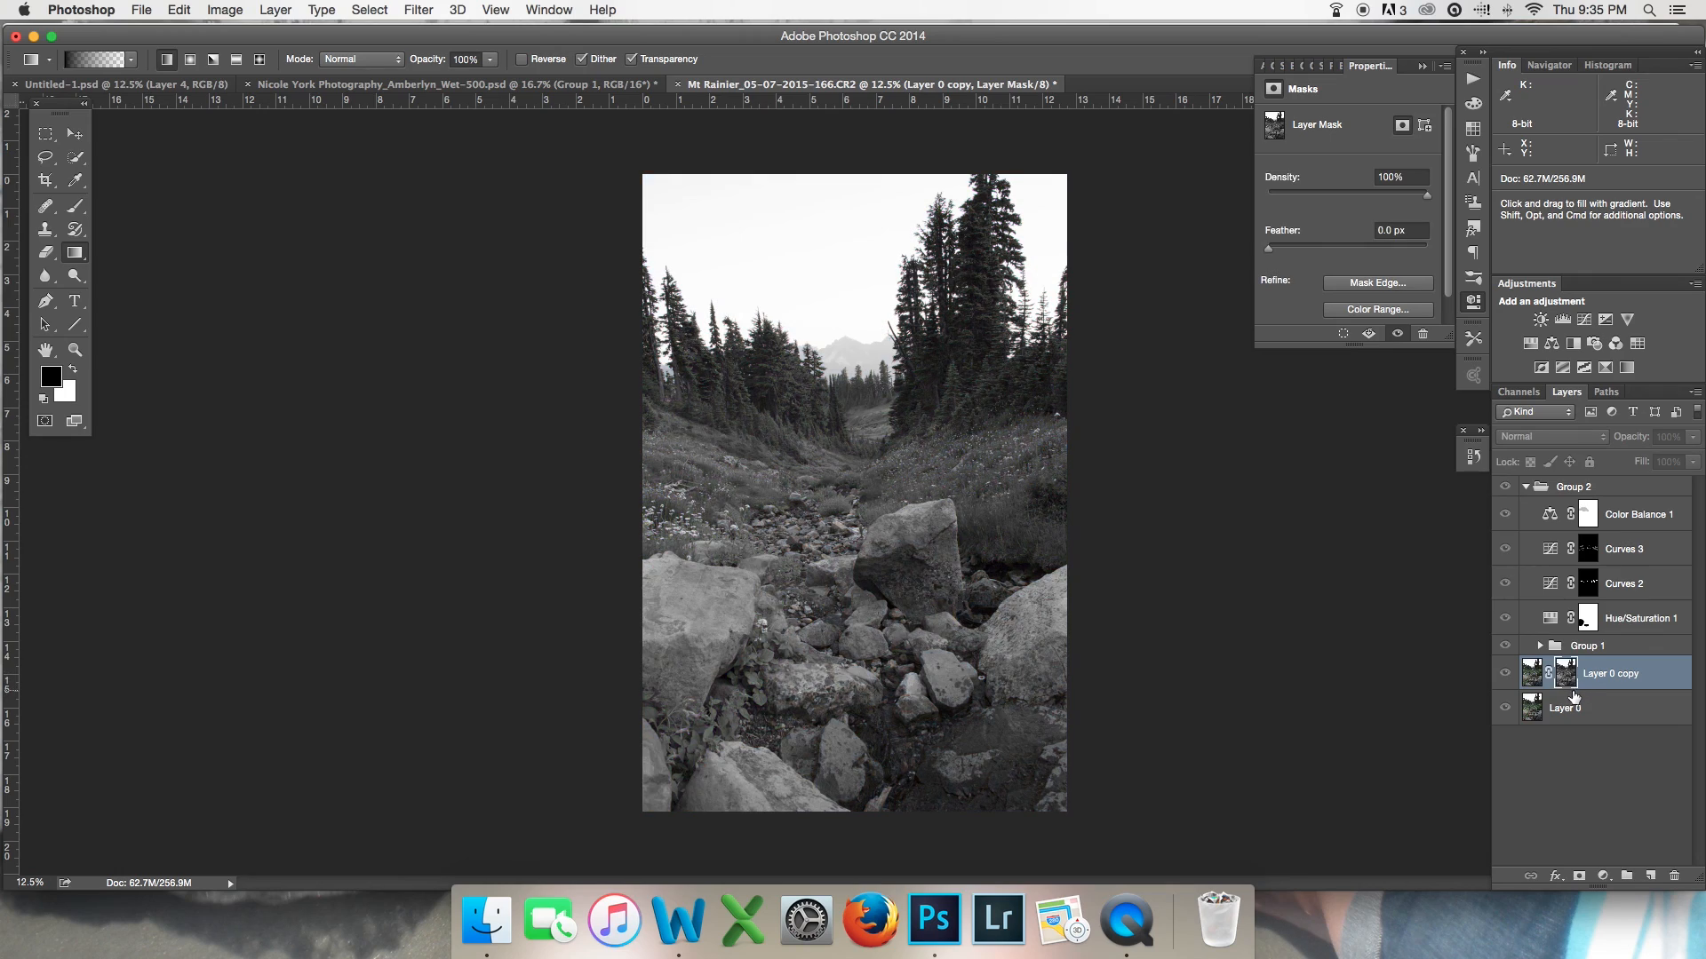
{"action": "key", "text": "super+equal"}
{"action": "key", "text": "super+equal"}
{"action": "key", "text": "super+equal"}
{"action": "key", "text": "super+equal"}
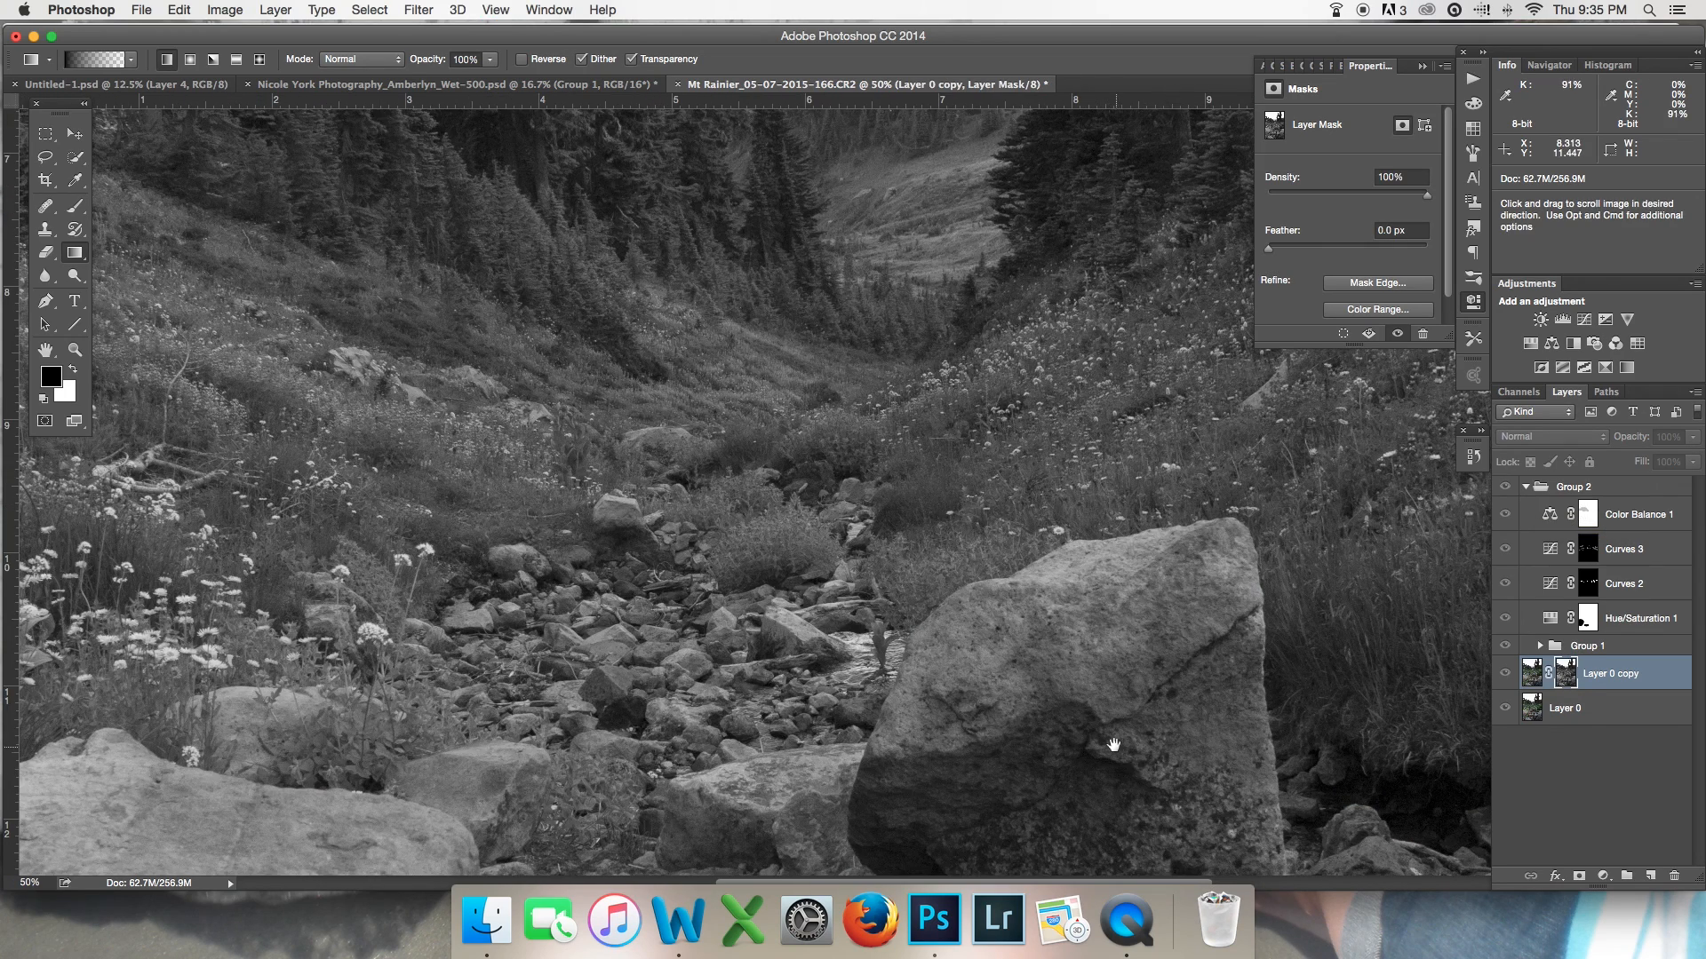
{"action": "scroll", "coordinate": [639, 622], "scroll_direction": "down", "scroll_amount": 5}
{"action": "scroll", "coordinate": [639, 621], "scroll_direction": "left", "scroll_amount": 3}
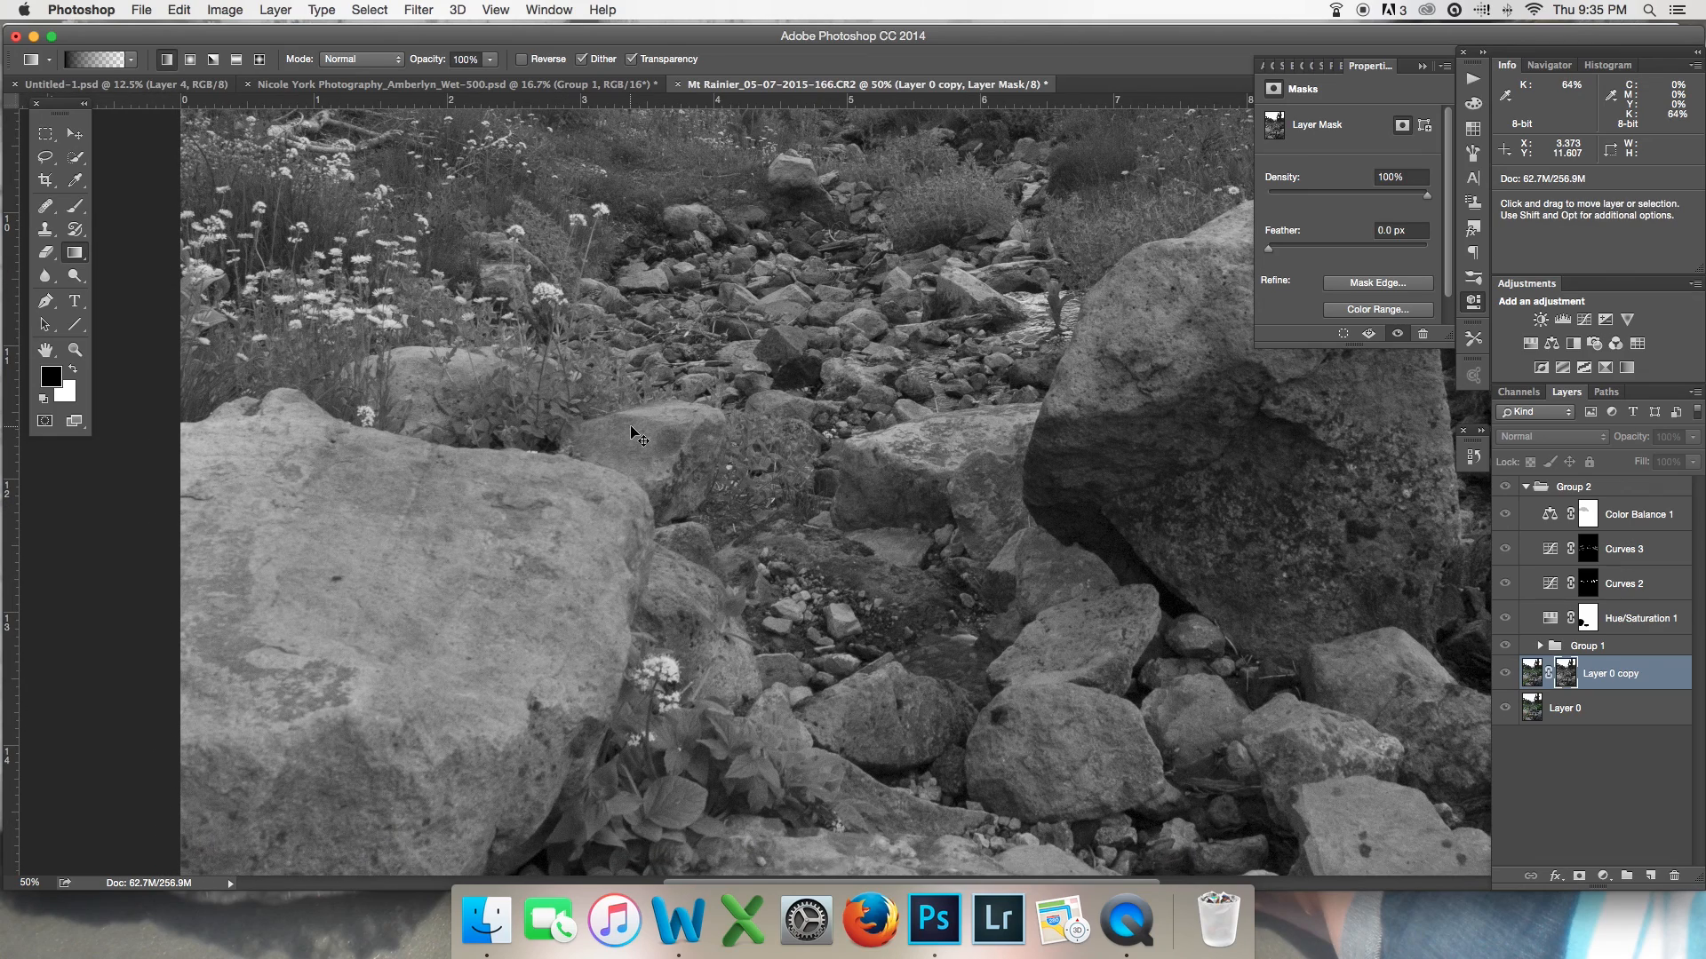
Step: Move the duplicate layer up and back down, and delete the Bring Forward and Apply Image states from the history
{"action": "key", "text": "super+bracketright"}
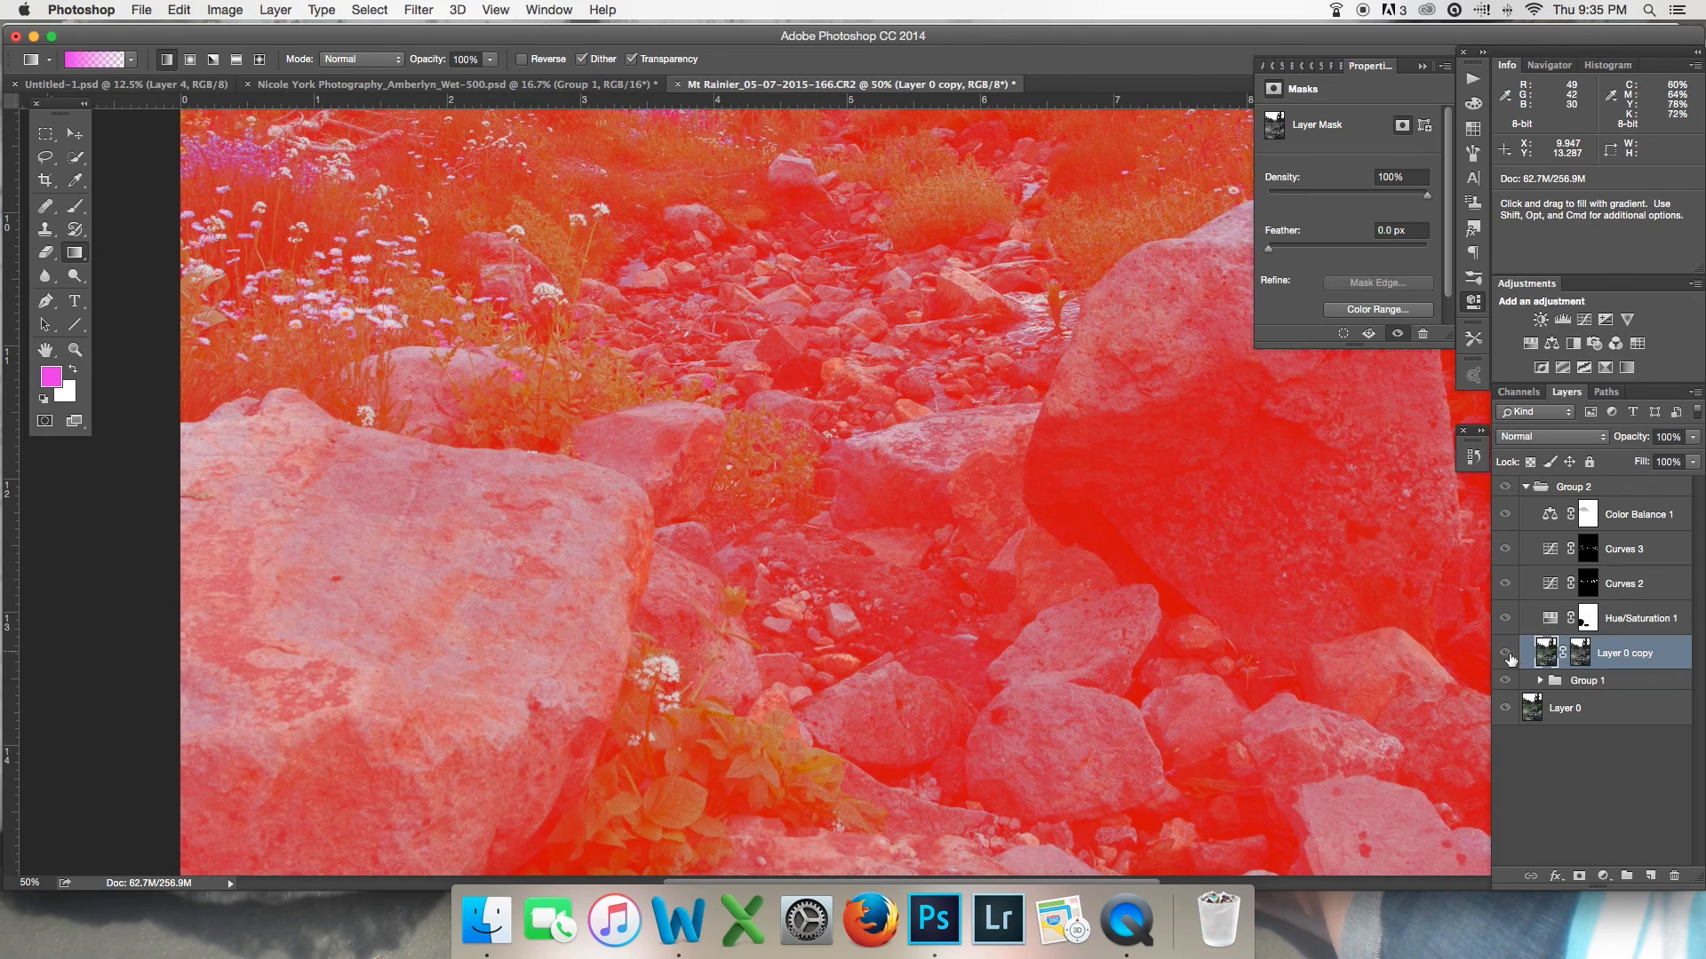
{"action": "key", "text": "super+bracketleft"}
{"action": "left_click", "coordinate": [1474, 460]}
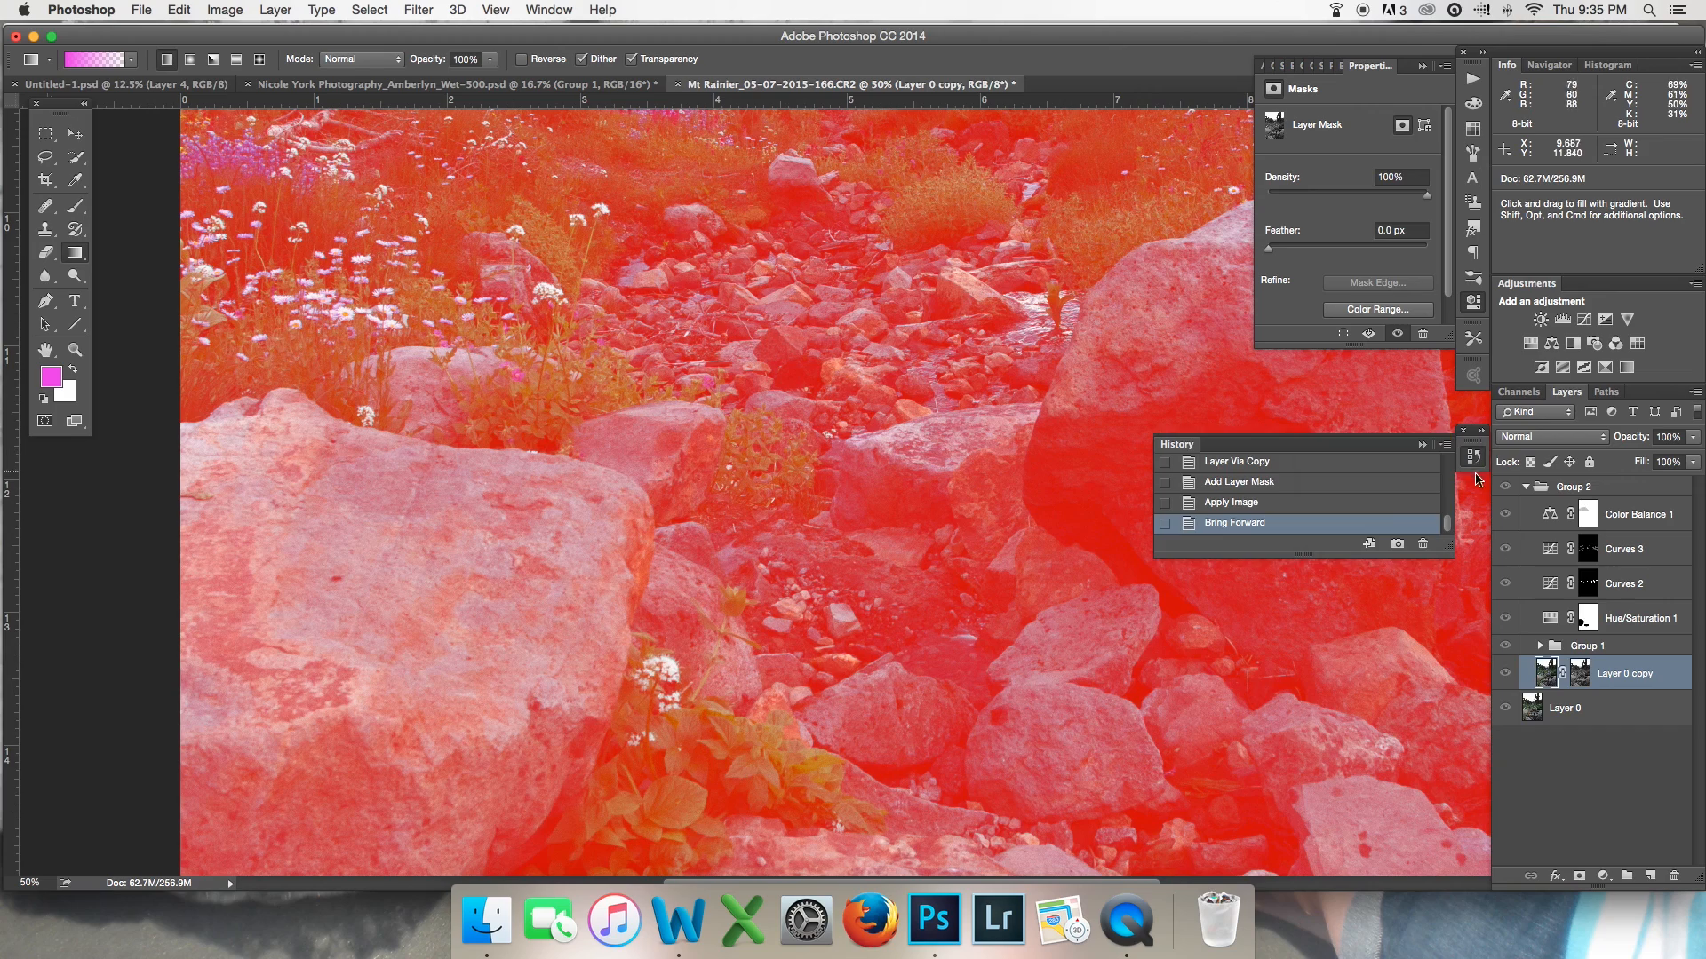
{"action": "left_click", "coordinate": [1423, 544]}
{"action": "key", "text": "Return"}
{"action": "left_click", "coordinate": [1422, 544]}
{"action": "key", "text": "Return"}
Step: Try a short black-to-white gradient on the duplicate layer's mask across the large boulder area, and undo it
{"action": "left_click", "coordinate": [1566, 679]}
{"action": "left_click_drag", "start_coordinate": [1248, 577], "coordinate": [1218, 575]}
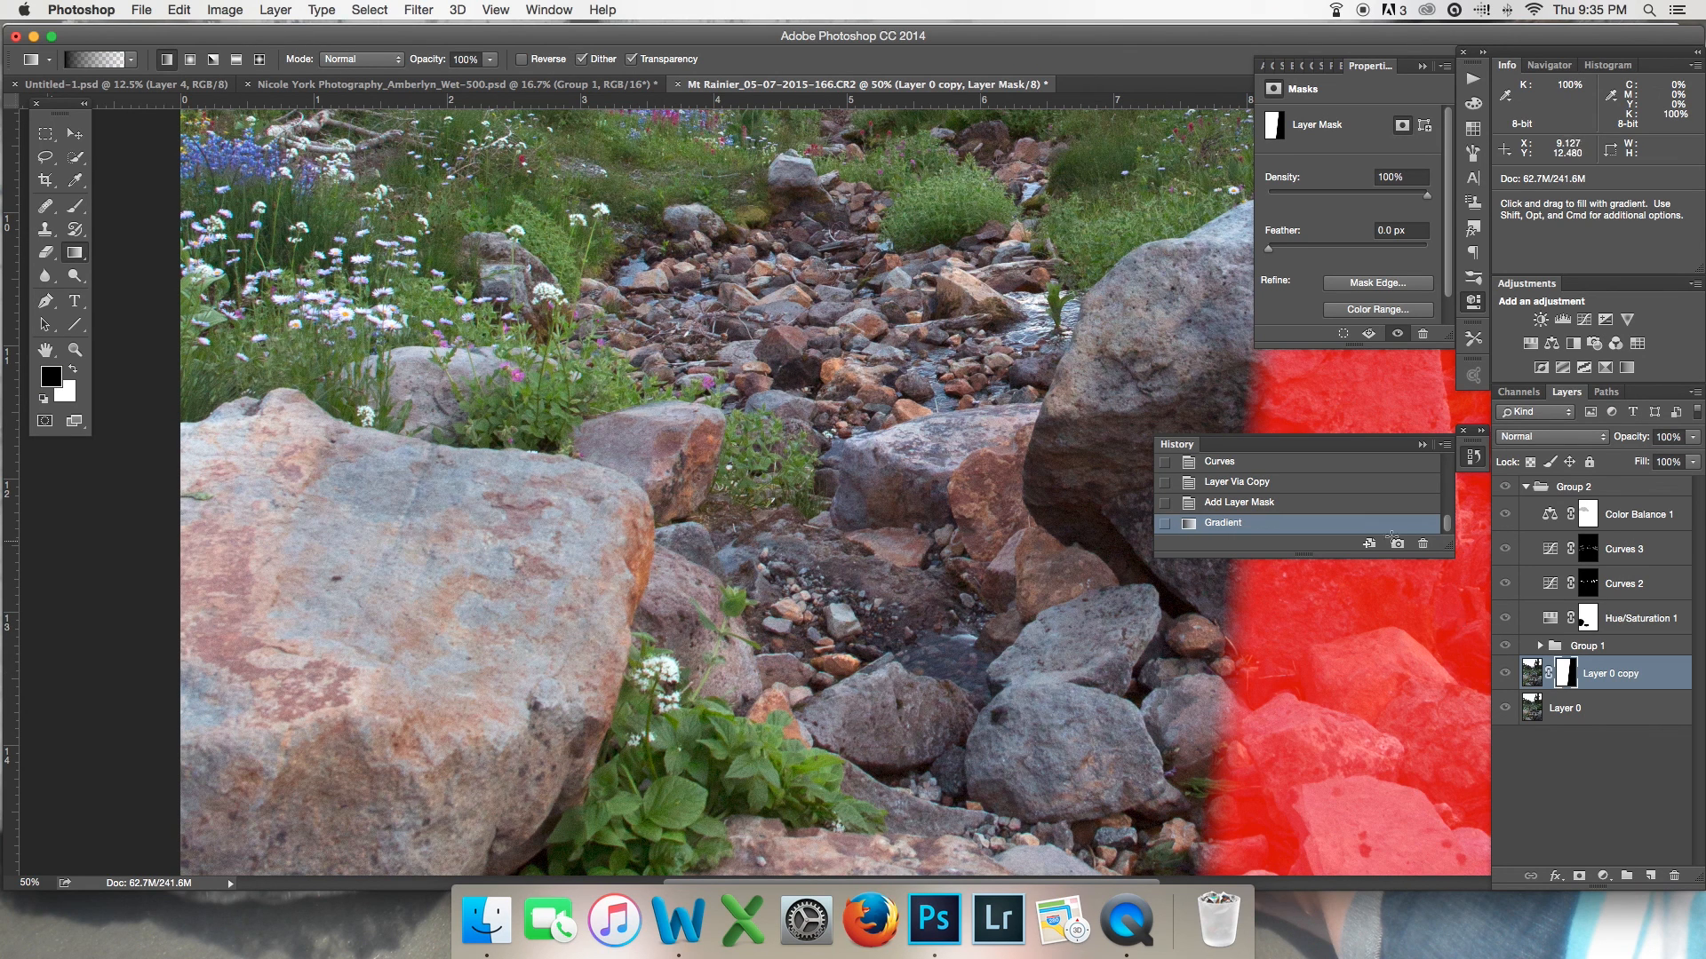
{"action": "key", "text": "super+z"}
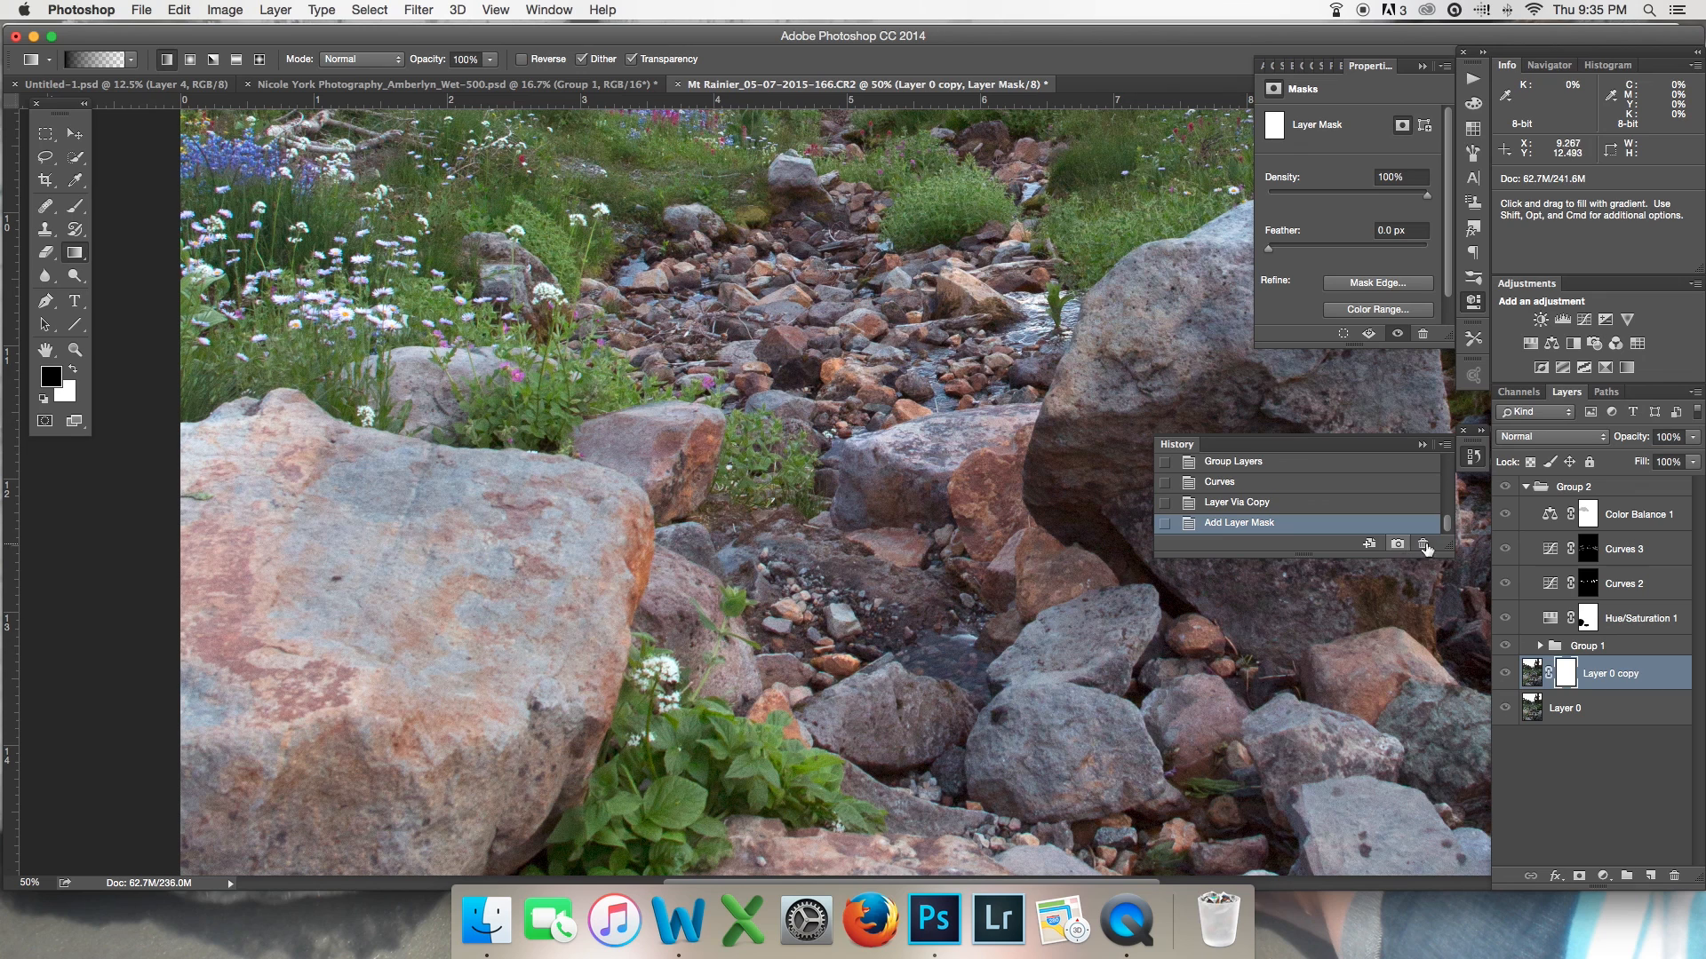
Step: Apply Layer 0's RGB channel to the duplicate's mask again, using Multiply blending at 100% opacity
{"action": "left_click", "coordinate": [225, 10]}
{"action": "left_click", "coordinate": [278, 282]}
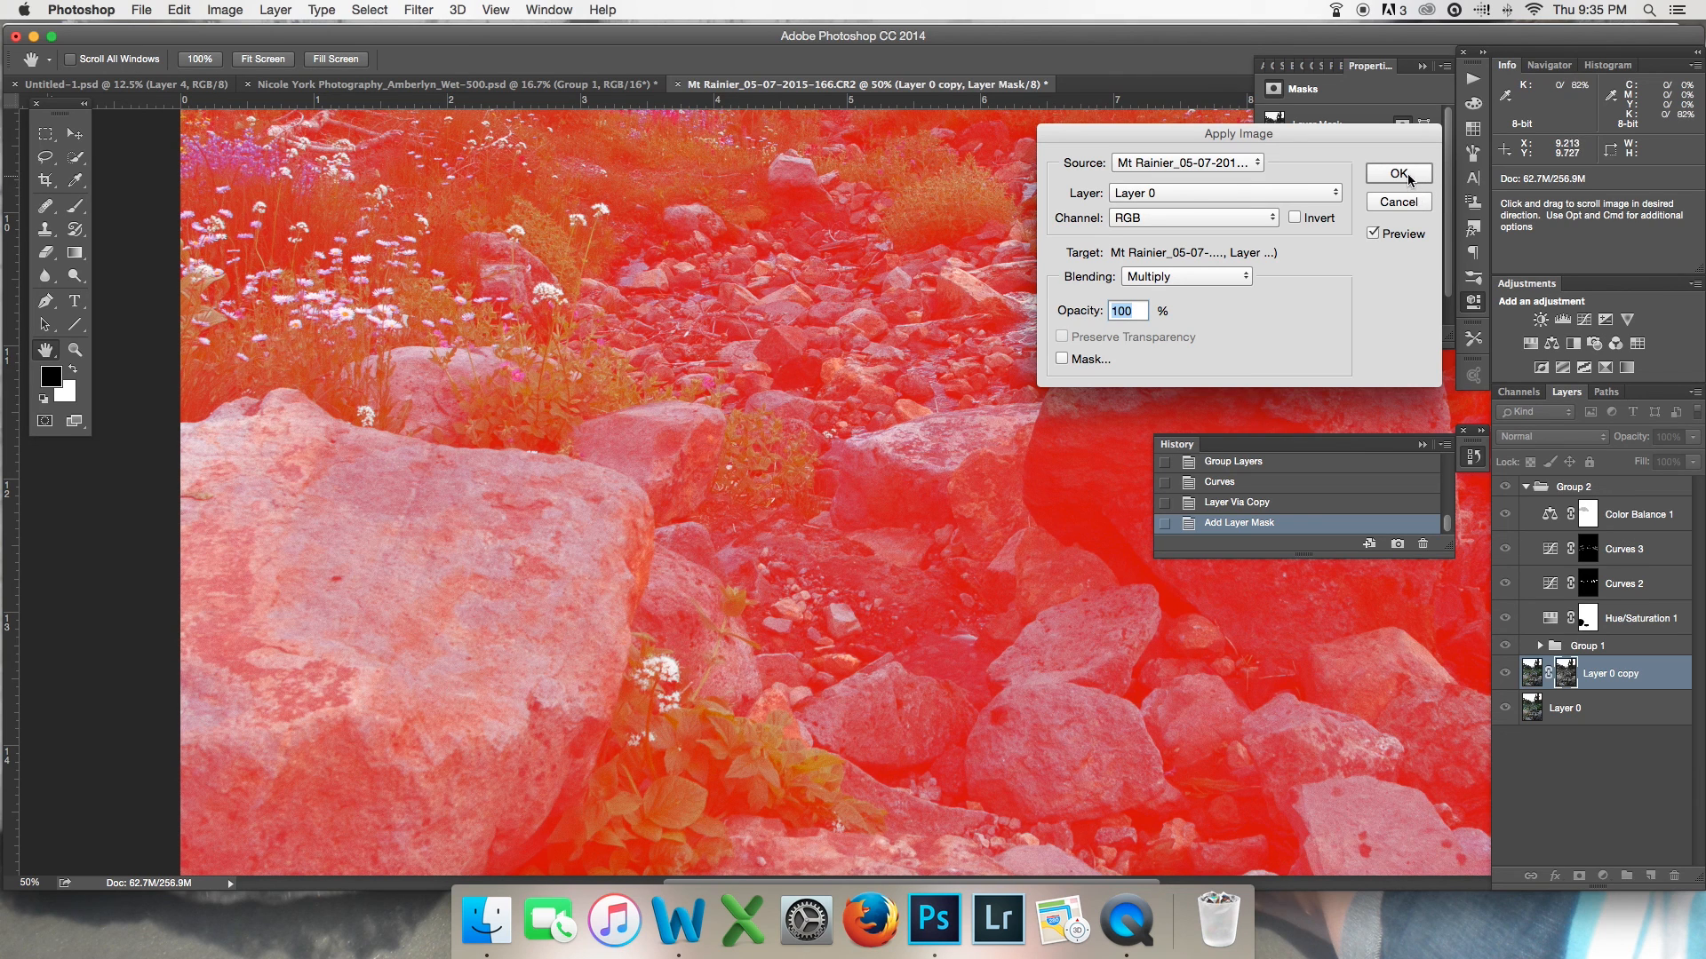
{"action": "left_click", "coordinate": [1409, 178]}
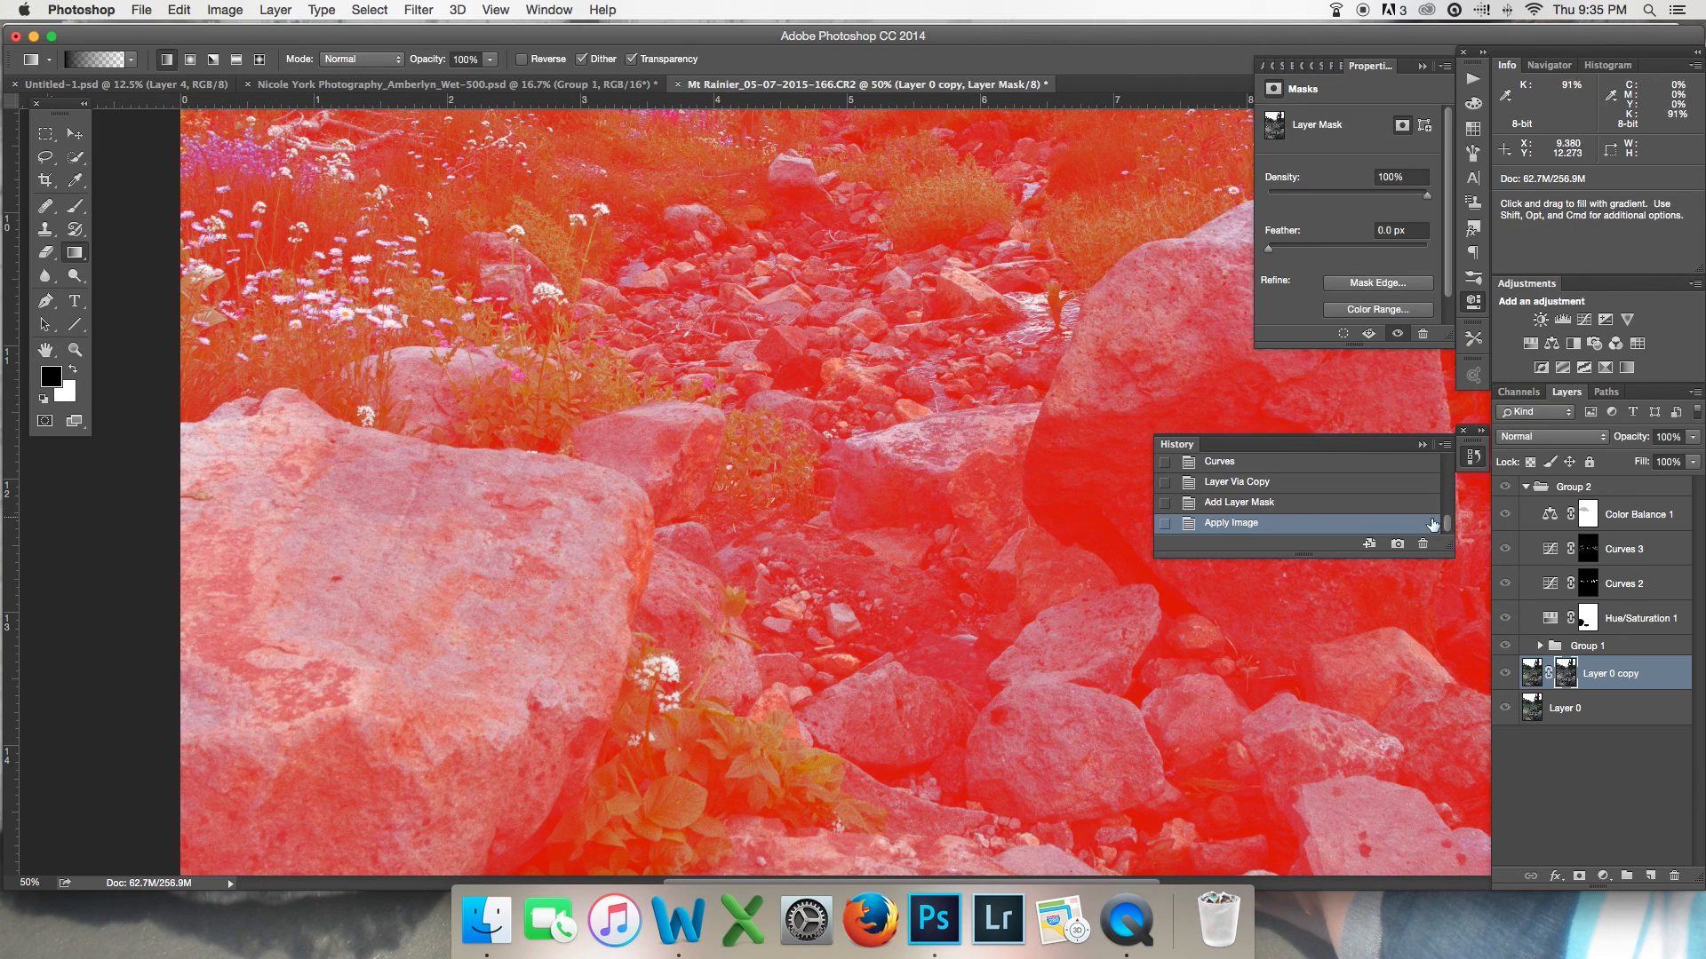
Step: Switch Quick Mask on and off, delete the history states back to Add Layer Mask, and reselect the duplicate's mask
{"action": "key", "text": "q"}
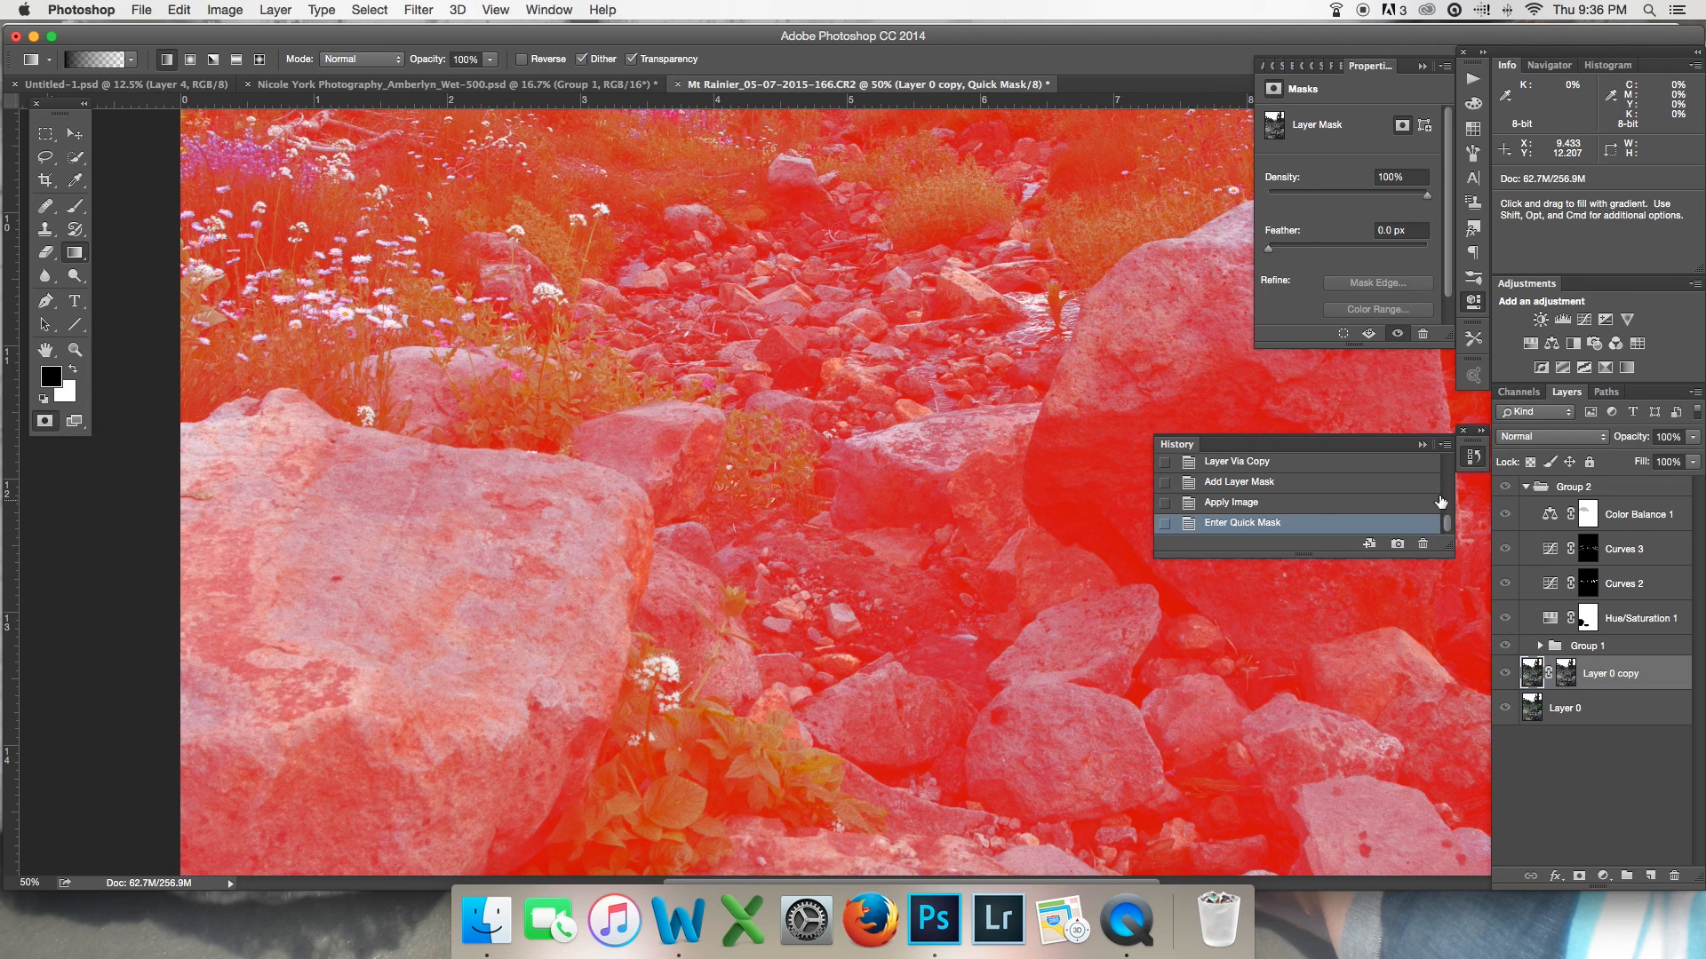
{"action": "key", "text": "q"}
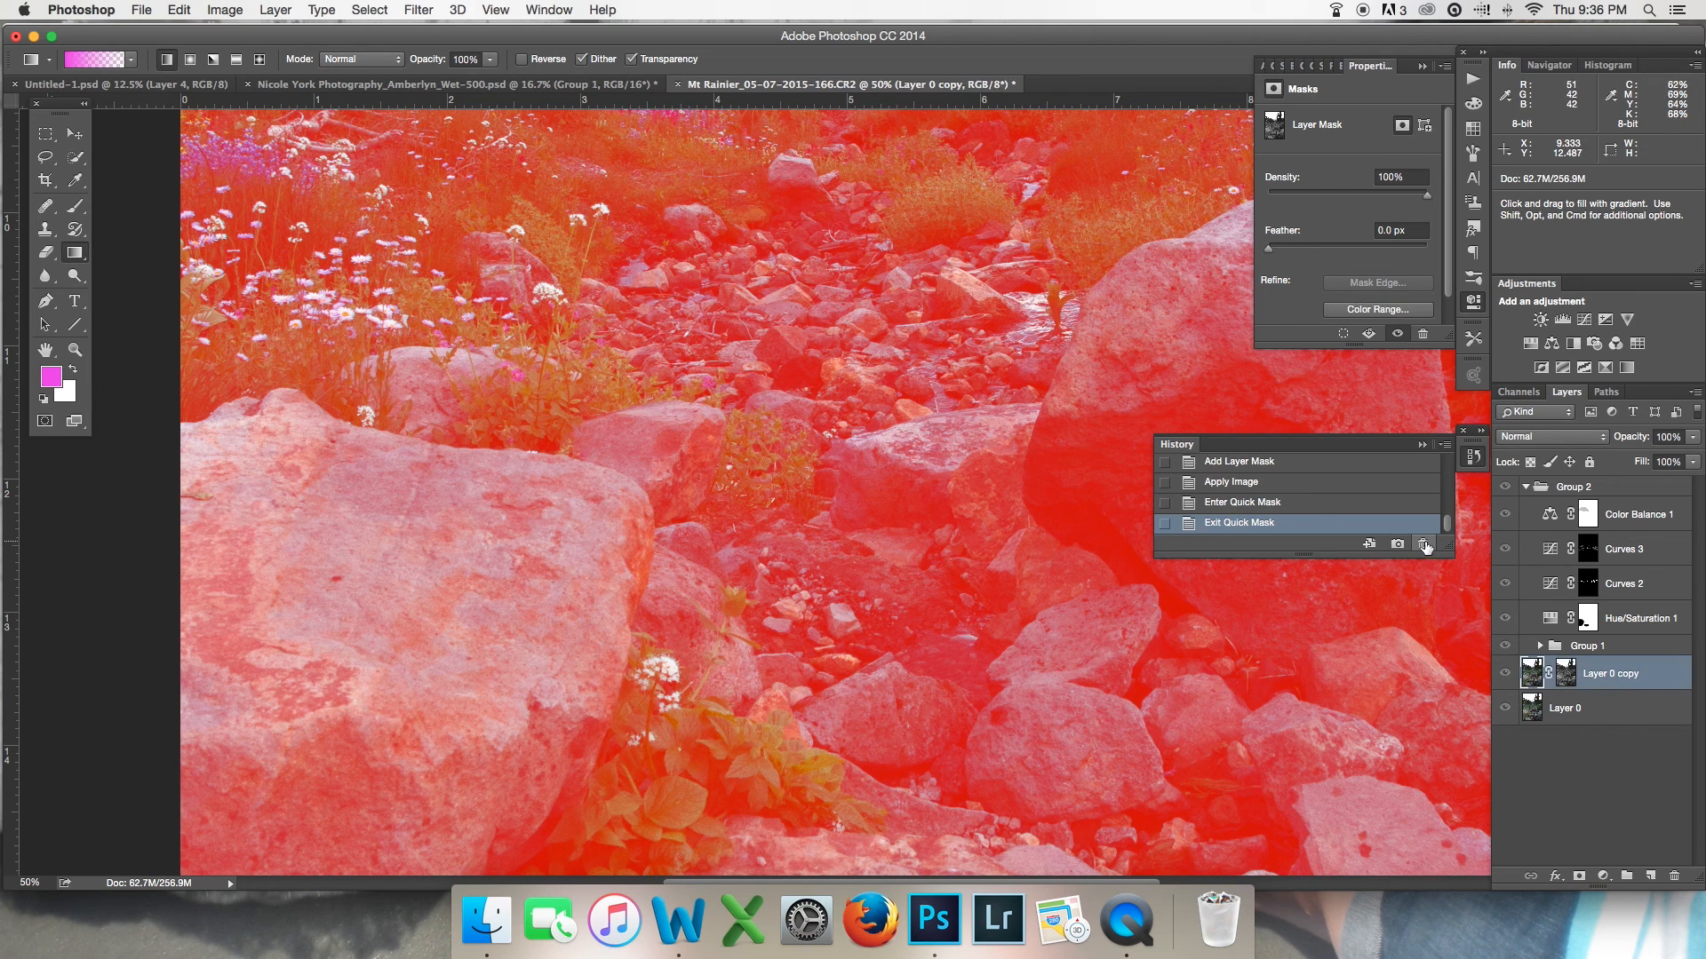
{"action": "left_click", "coordinate": [1424, 544]}
{"action": "key", "text": "Return"}
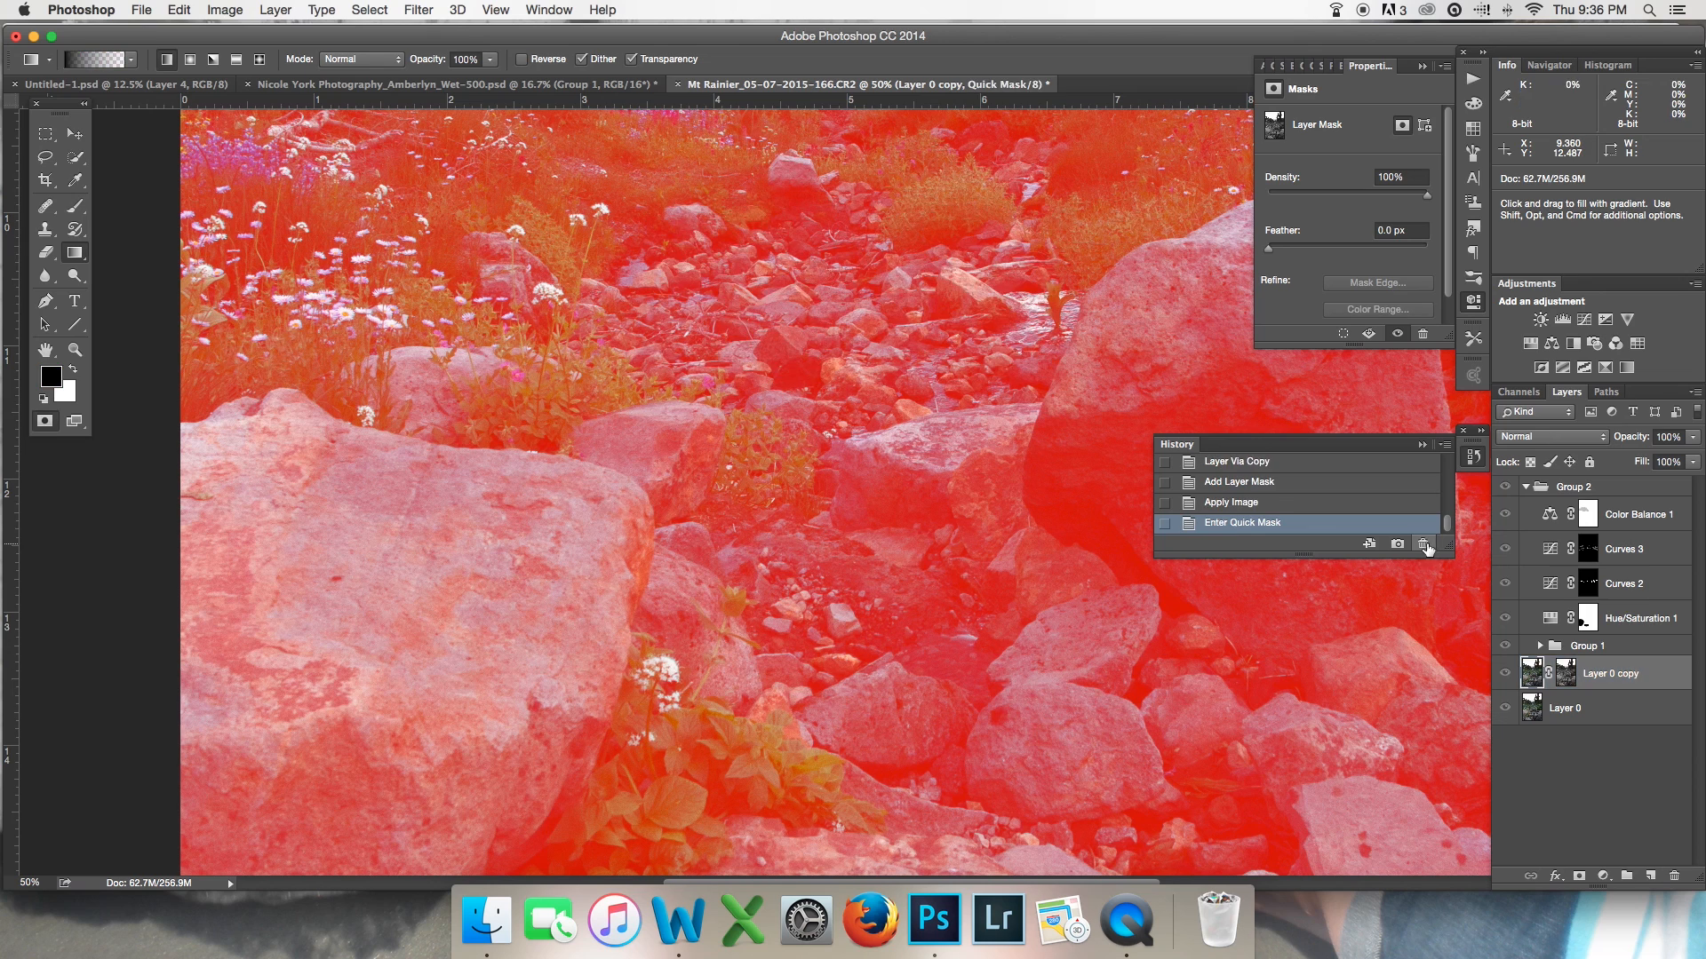
{"action": "left_click", "coordinate": [1424, 544]}
{"action": "left_click", "coordinate": [1424, 545]}
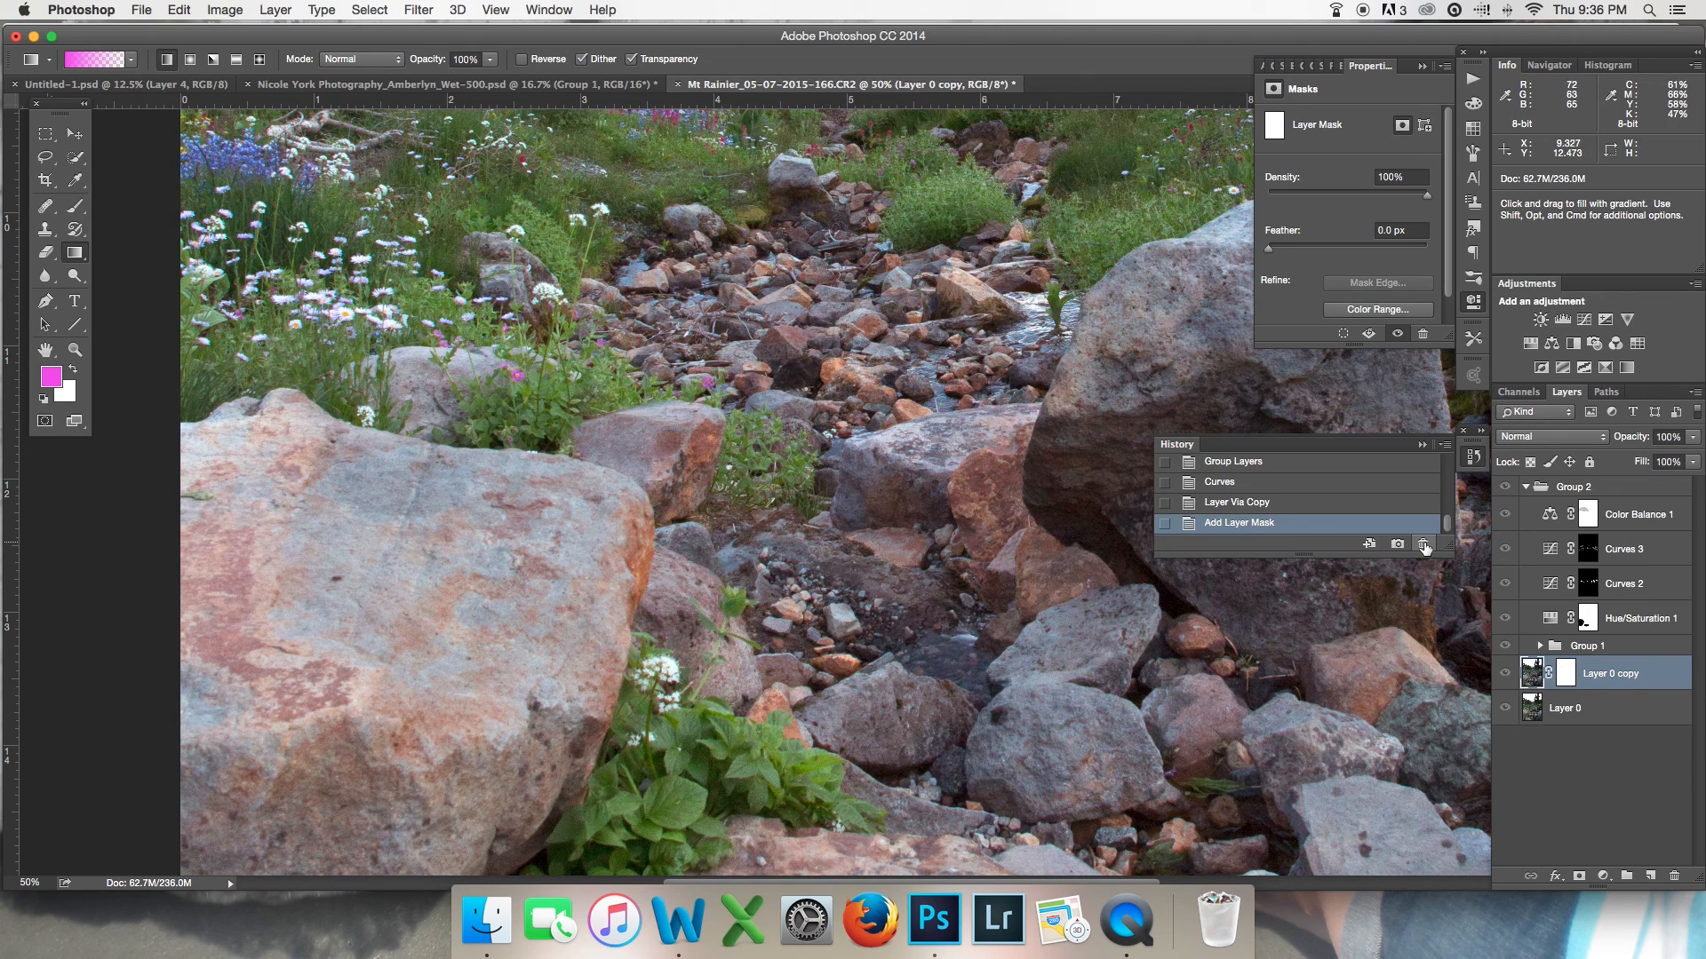
{"action": "left_click", "coordinate": [1574, 673]}
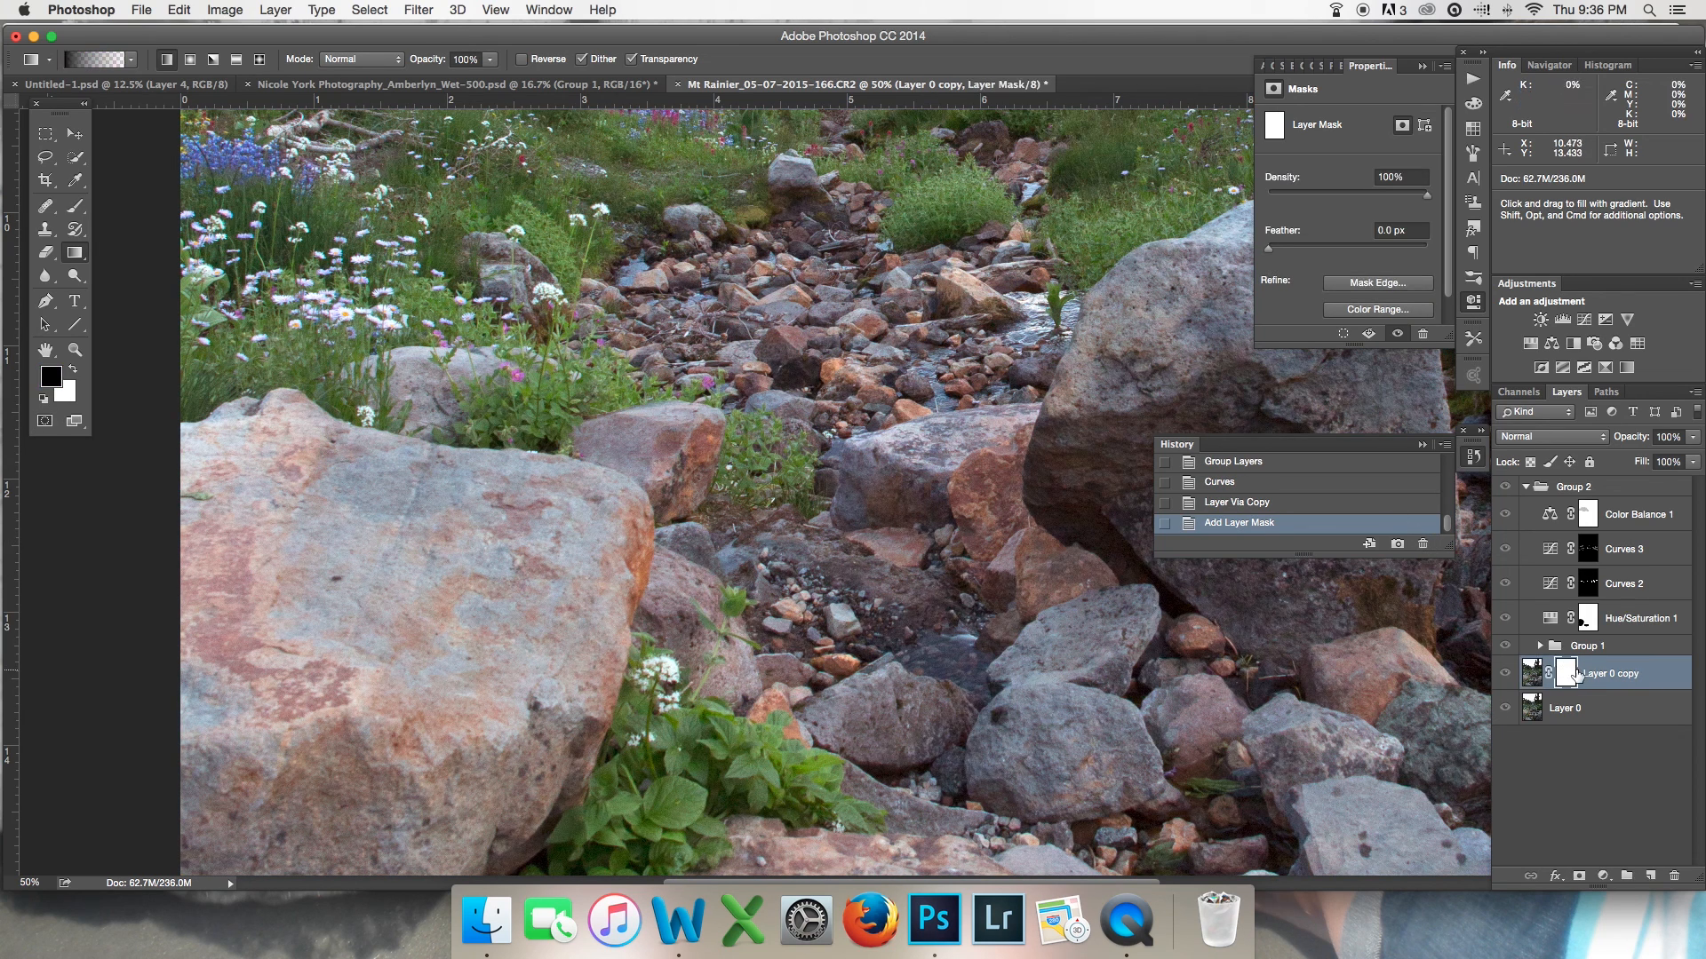
{"action": "left_click", "coordinate": [1426, 444]}
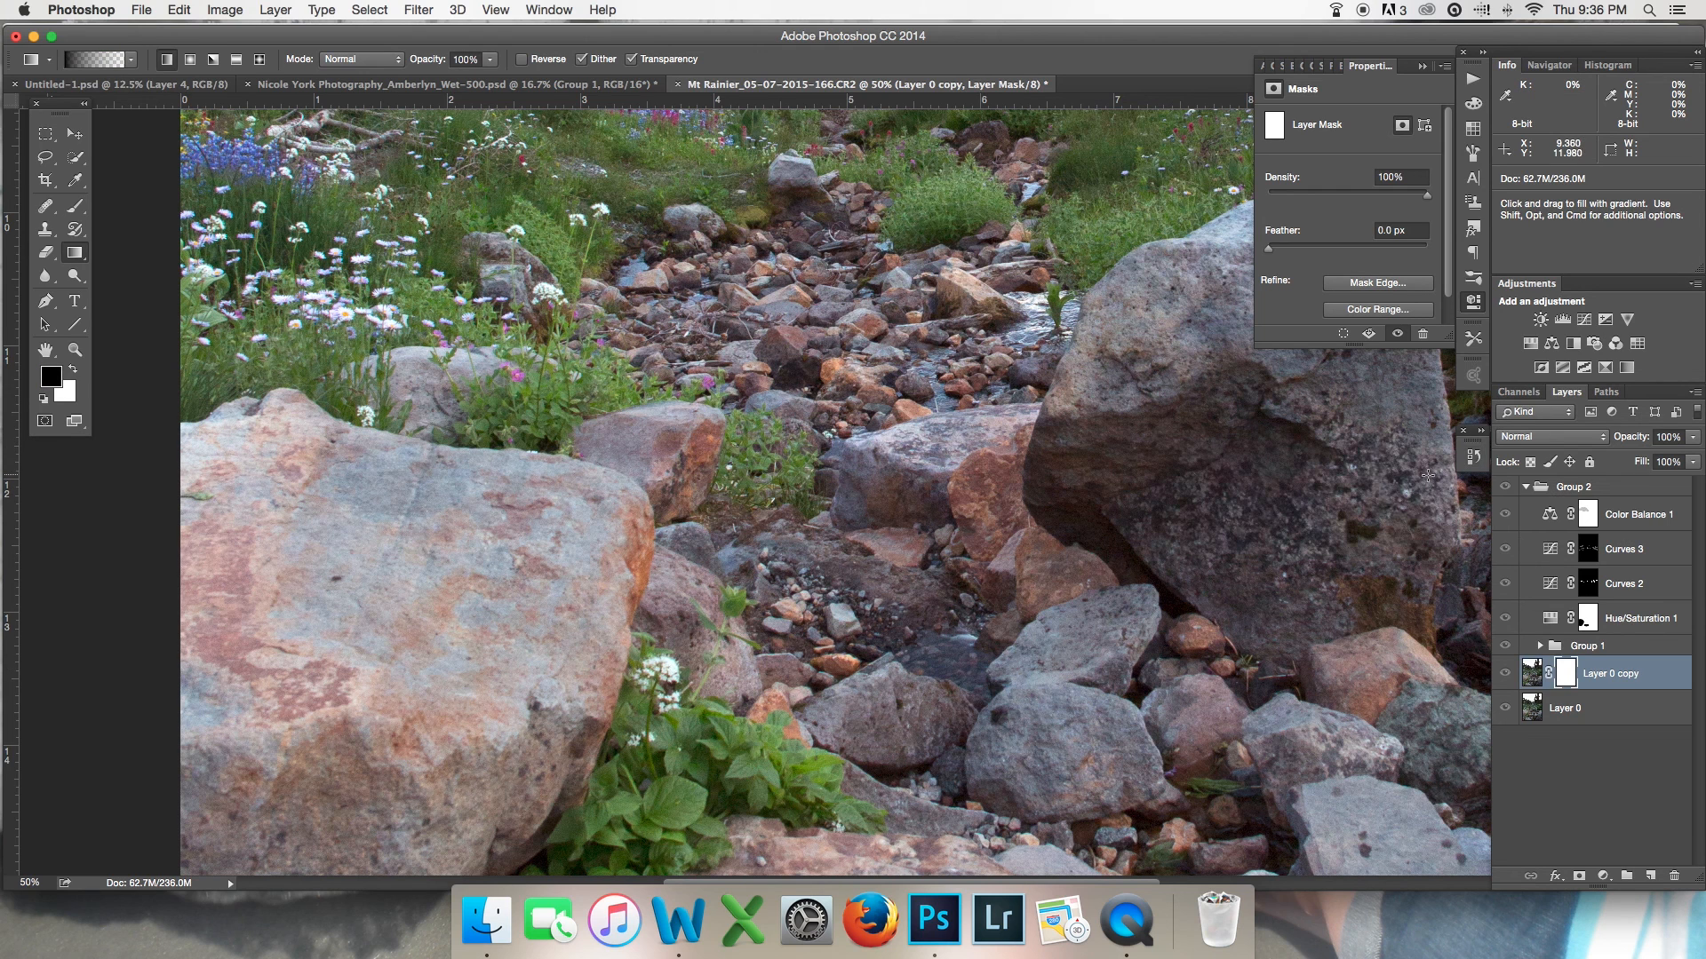
{"action": "key", "text": "b"}
{"action": "left_click", "coordinate": [224, 10]}
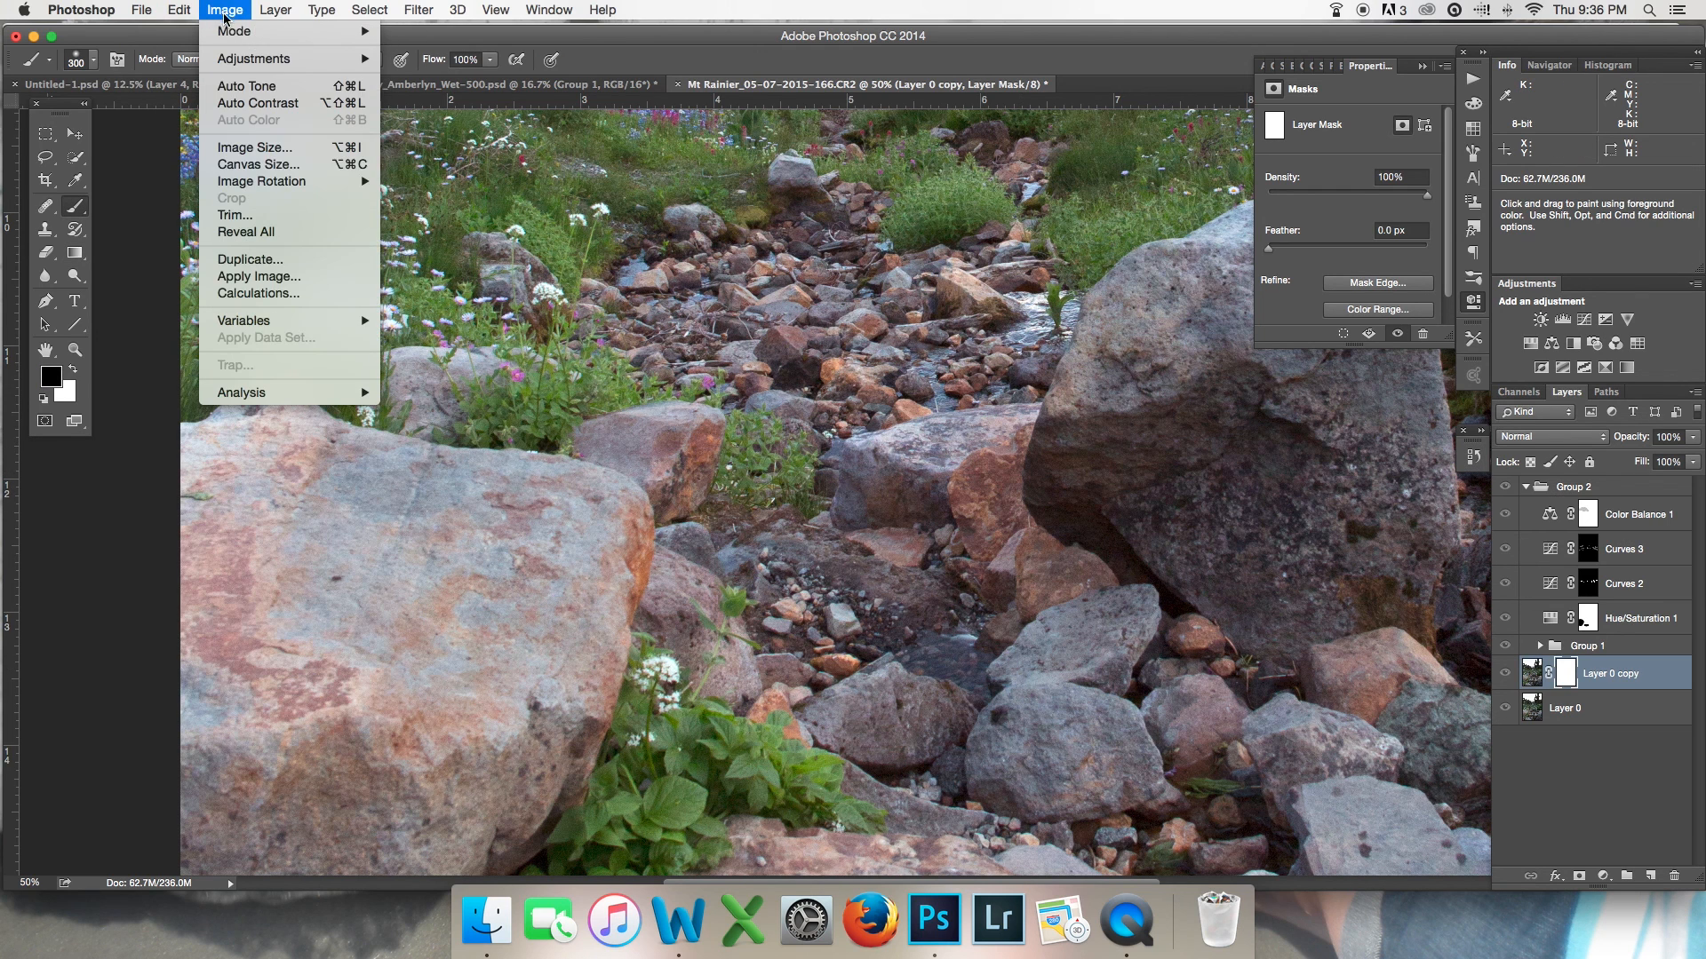
{"action": "left_click", "coordinate": [295, 281]}
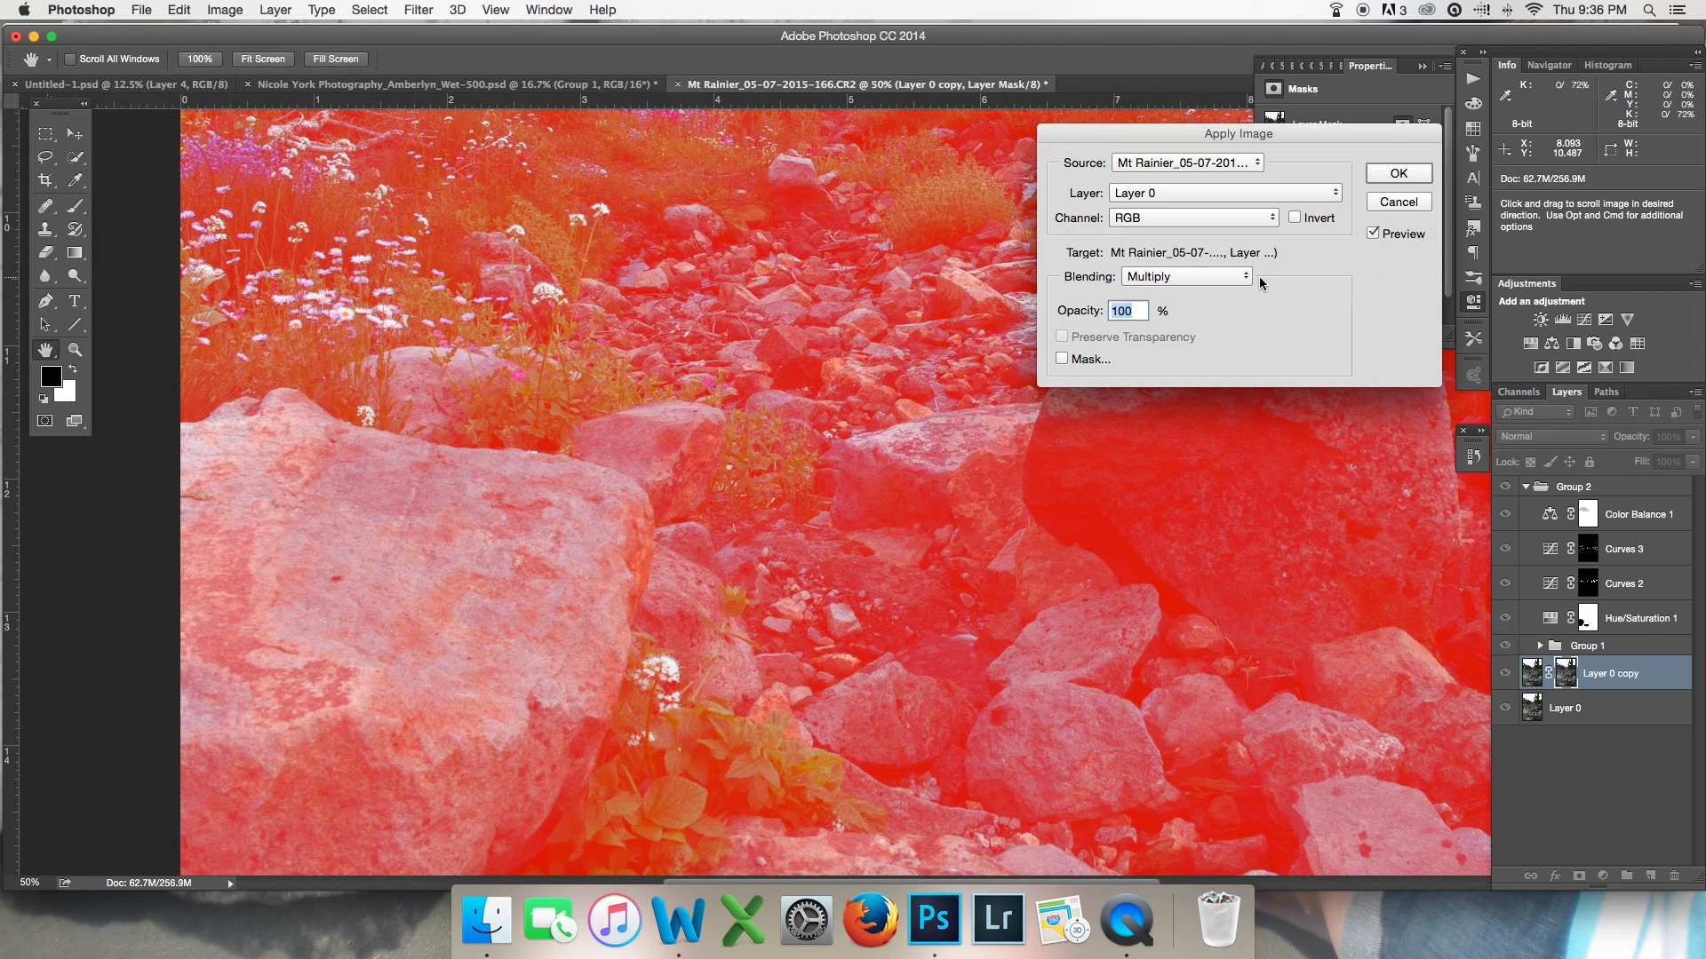
{"action": "left_click", "coordinate": [1402, 205]}
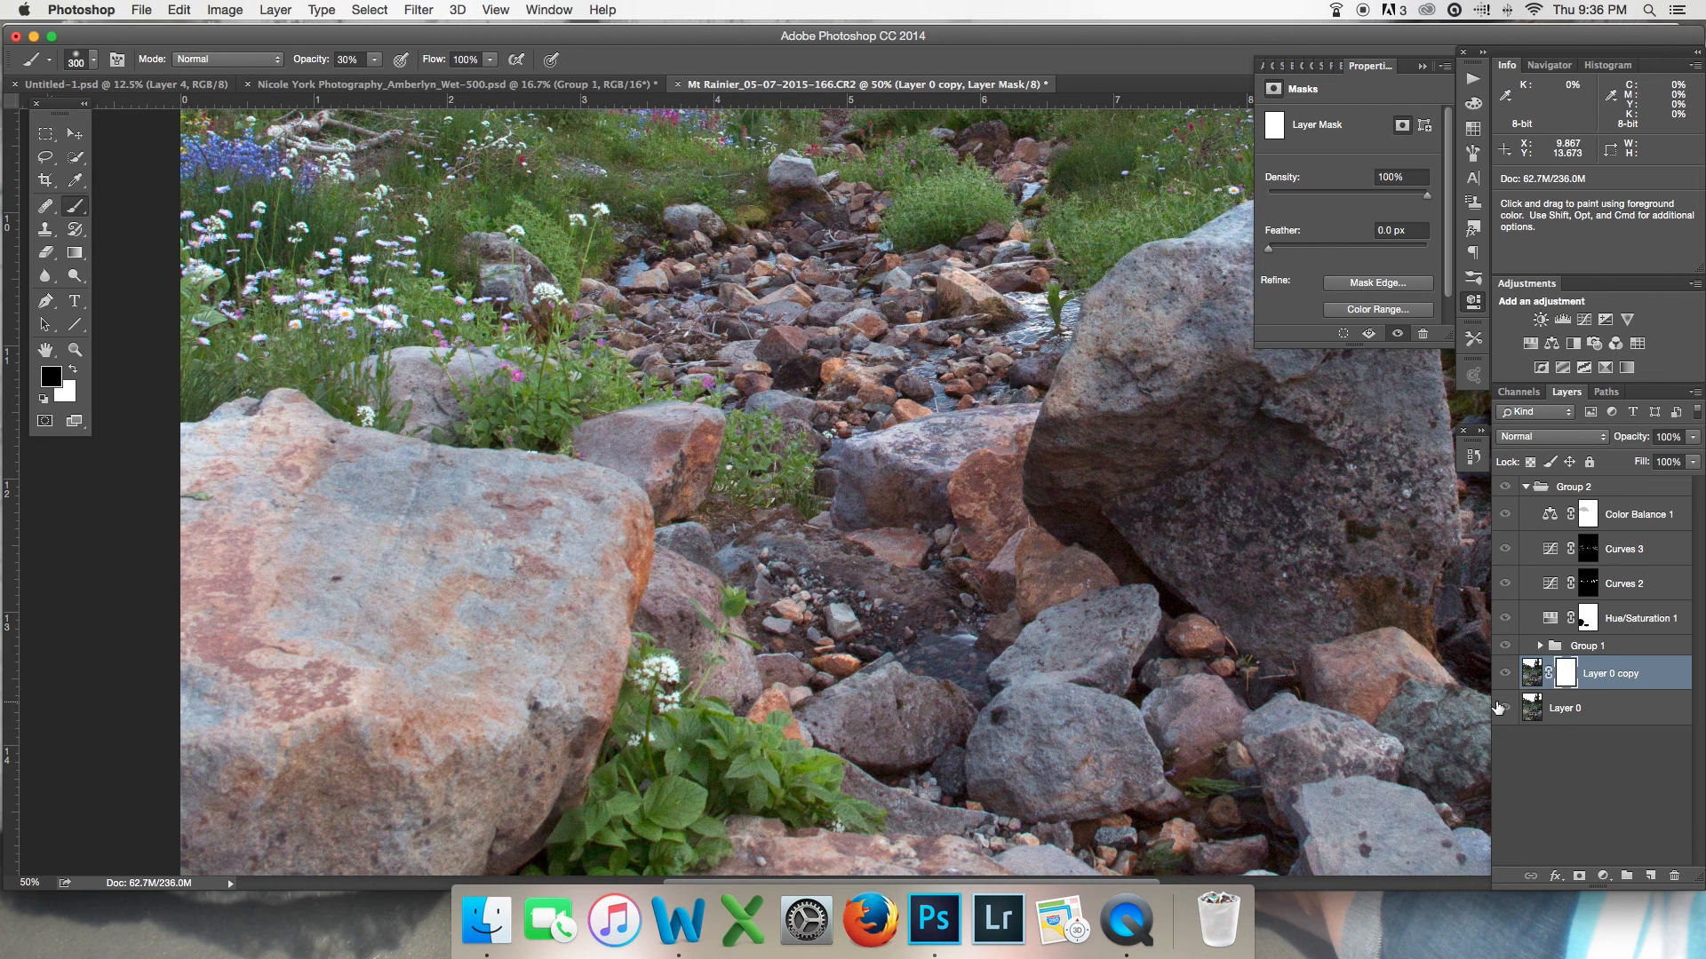
Step: Reduce the brush size to 150 and delete the masked duplicate layer above Layer 0
{"action": "key", "text": "bracketleft"}
{"action": "key", "text": "bracketleft"}
{"action": "key", "text": "bracketleft"}
{"action": "key", "text": "bracketleft"}
{"action": "key", "text": "BackSpace"}
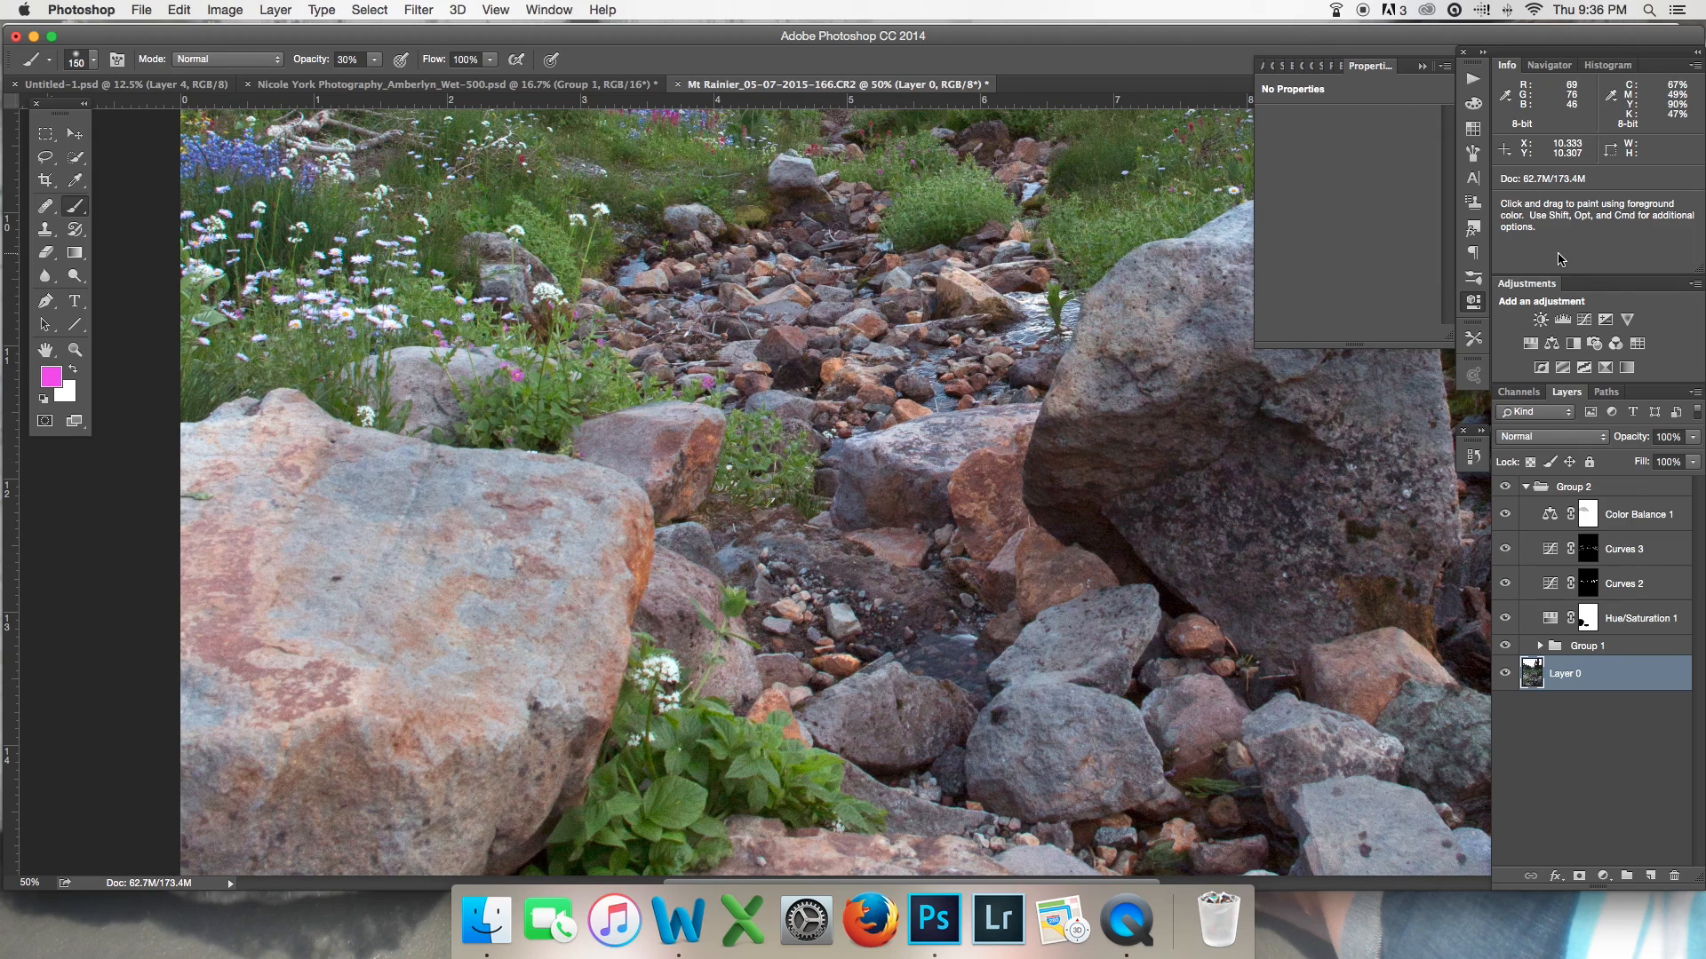
Step: Collapse Group 2 in the layer stack with the whole photo in view at 12.5%
{"action": "key", "text": "super+minus"}
{"action": "key", "text": "super+minus"}
{"action": "key", "text": "super+minus"}
{"action": "key", "text": "super+minus"}
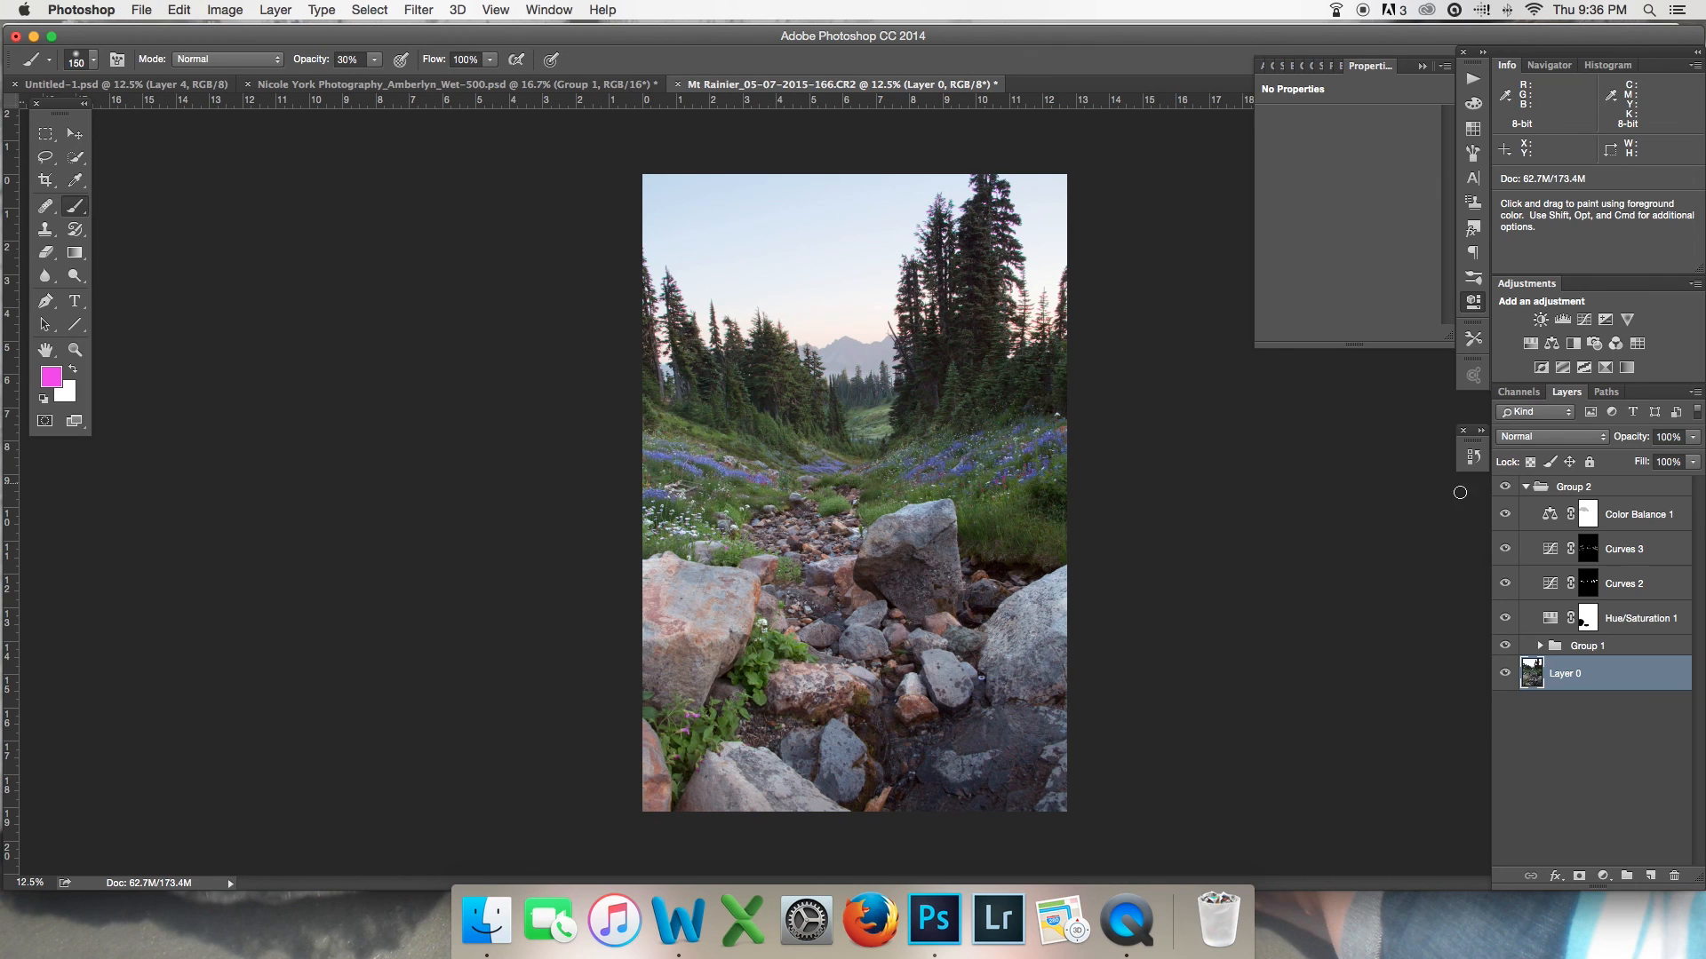
{"action": "left_click", "coordinate": [1526, 488]}
Step: Switch Group 2's visibility off and on repeatedly to compare the photo before and after the blending and adjustments, leaving it visible
{"action": "left_click", "coordinate": [1505, 487]}
{"action": "left_click", "coordinate": [1505, 487]}
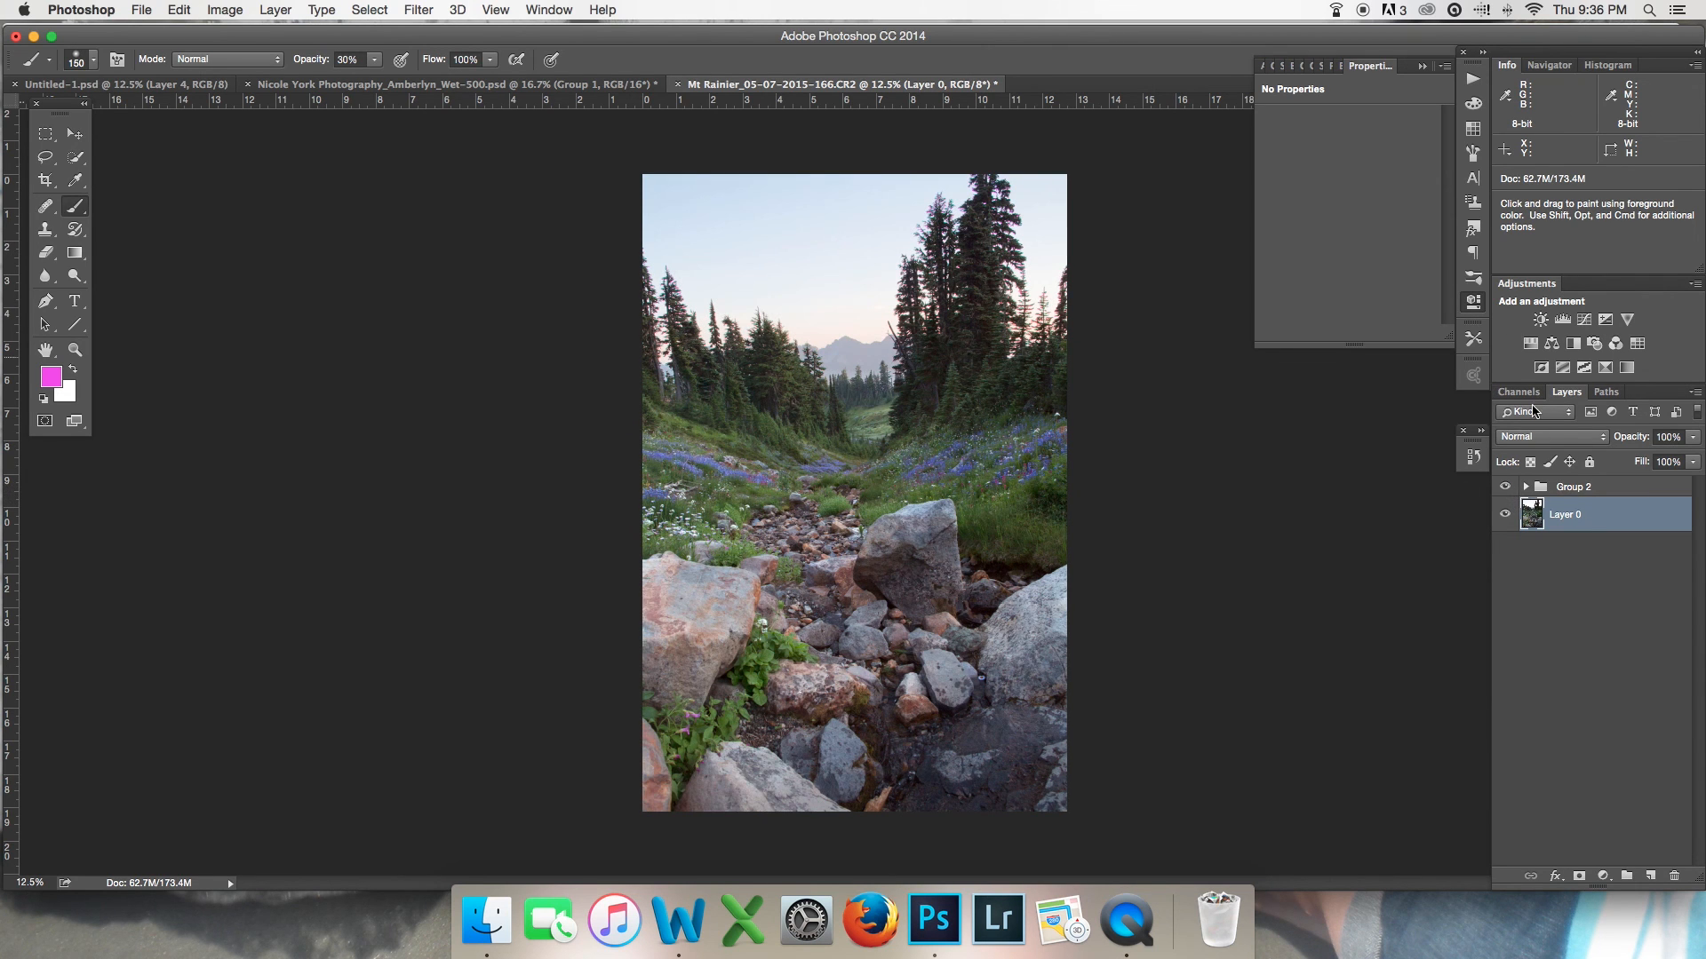
{"action": "left_click", "coordinate": [1505, 488]}
{"action": "left_click", "coordinate": [1505, 486]}
{"action": "left_click", "coordinate": [1506, 489]}
{"action": "left_click", "coordinate": [1505, 489]}
{"action": "left_click", "coordinate": [1508, 488]}
{"action": "left_click", "coordinate": [1508, 488]}
{"action": "left_click", "coordinate": [1507, 488]}
{"action": "left_click", "coordinate": [1507, 488]}
{"action": "left_click", "coordinate": [1508, 488]}
{"action": "left_click", "coordinate": [1515, 487]}
{"action": "left_click", "coordinate": [1507, 488]}
{"action": "left_click", "coordinate": [1506, 488]}
{"action": "left_click", "coordinate": [1506, 487]}
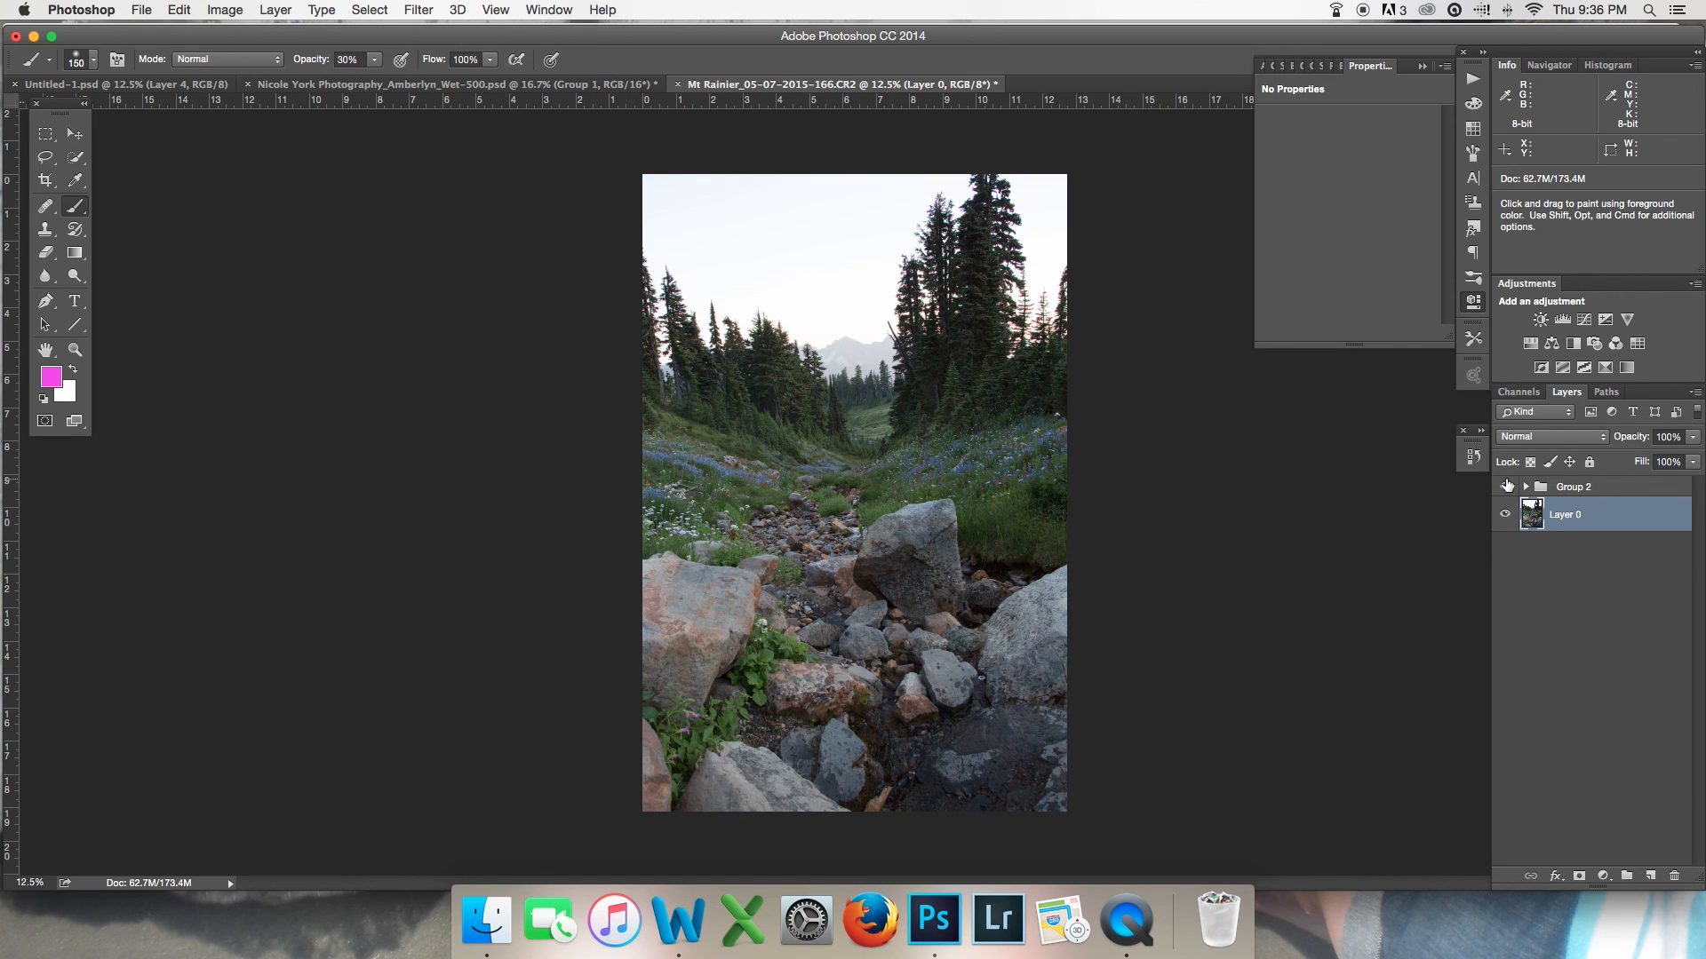
{"action": "left_click", "coordinate": [1507, 486]}
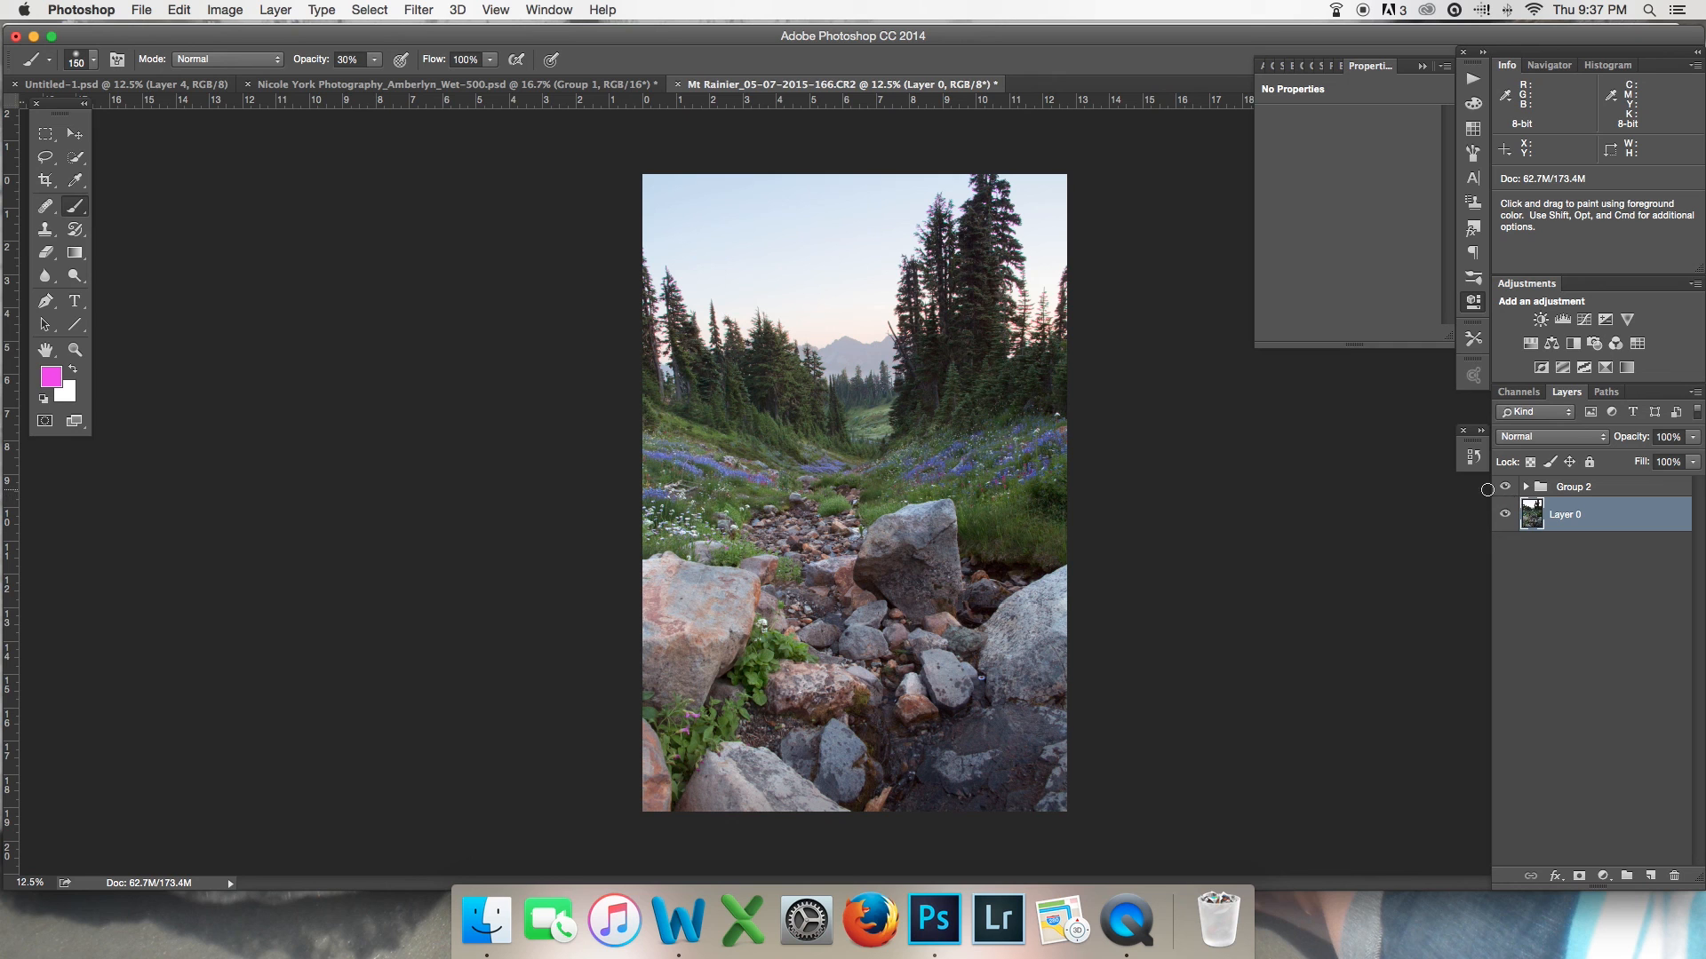